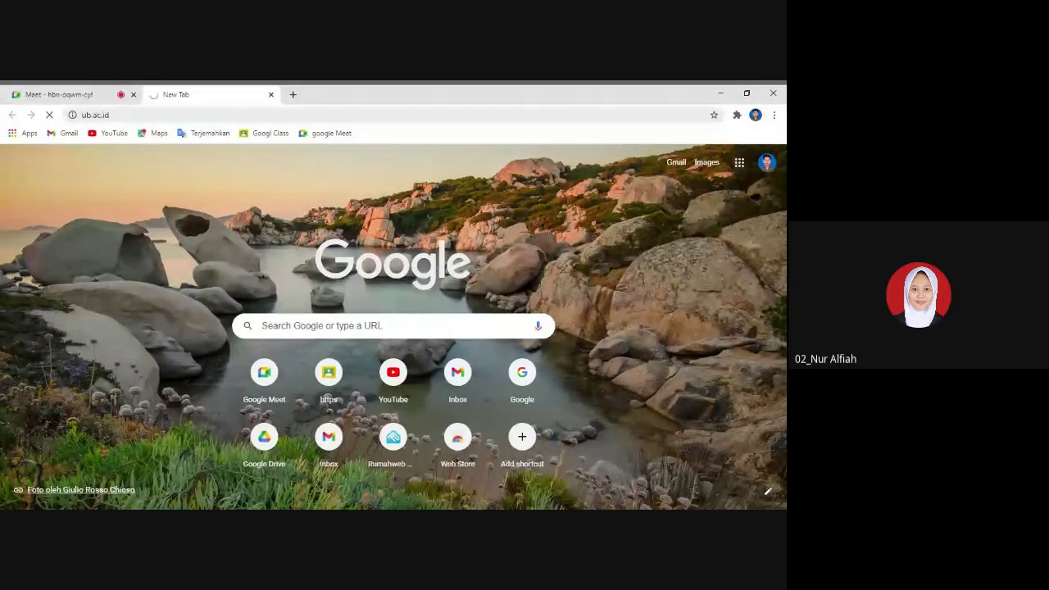
# - Search 'ub' from the address bar and open the Universitas Brawijaya site, which shows 502 Bad Gateway
pyautogui.click(131, 117)
pyautogui.click(344, 326)
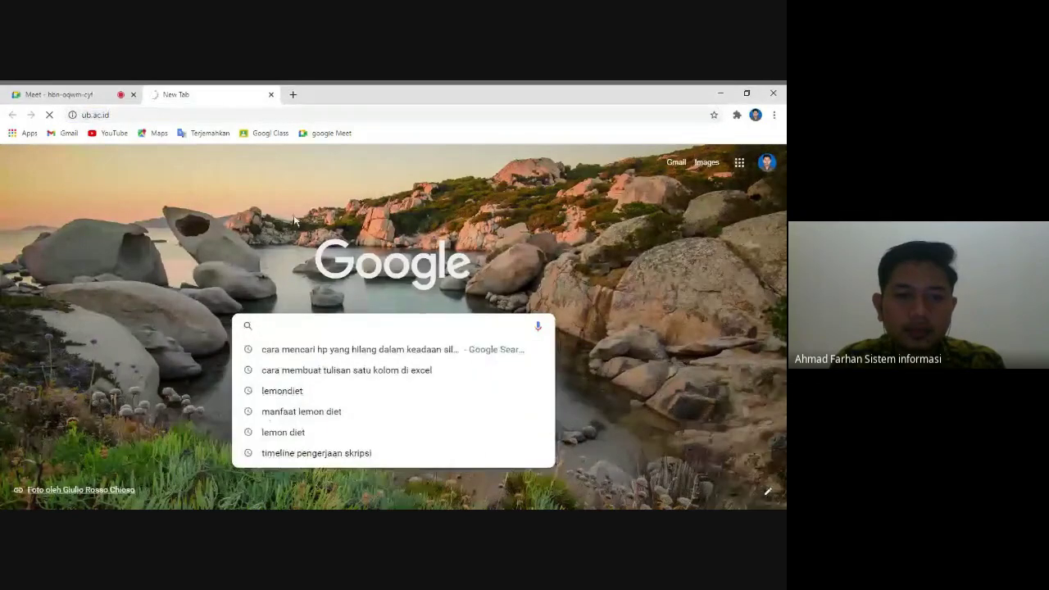
pyautogui.click(280, 205)
pyautogui.click(128, 115)
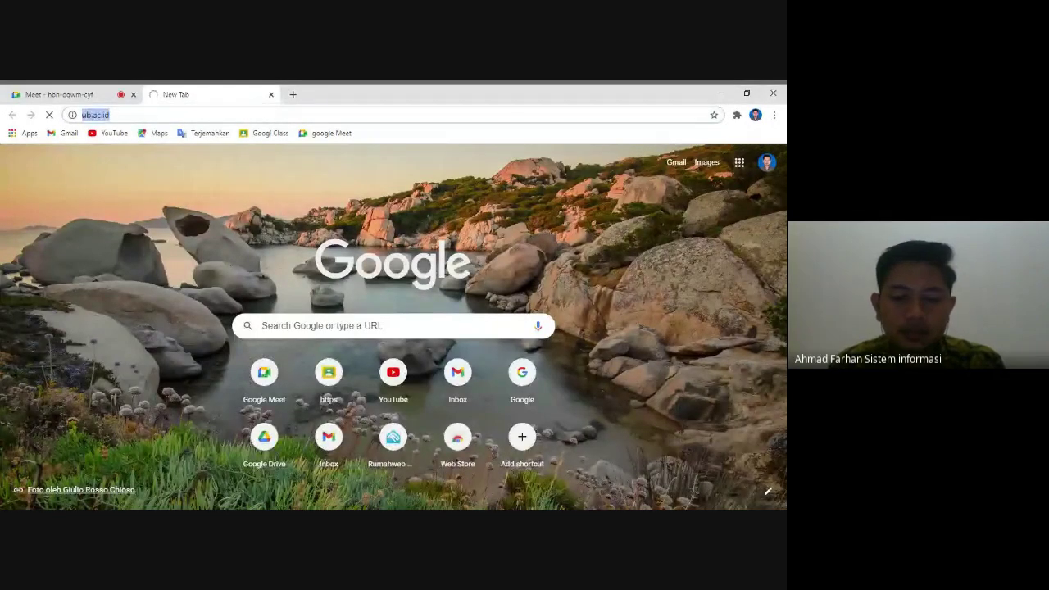
pyautogui.write('ub')
pyautogui.press('Return')
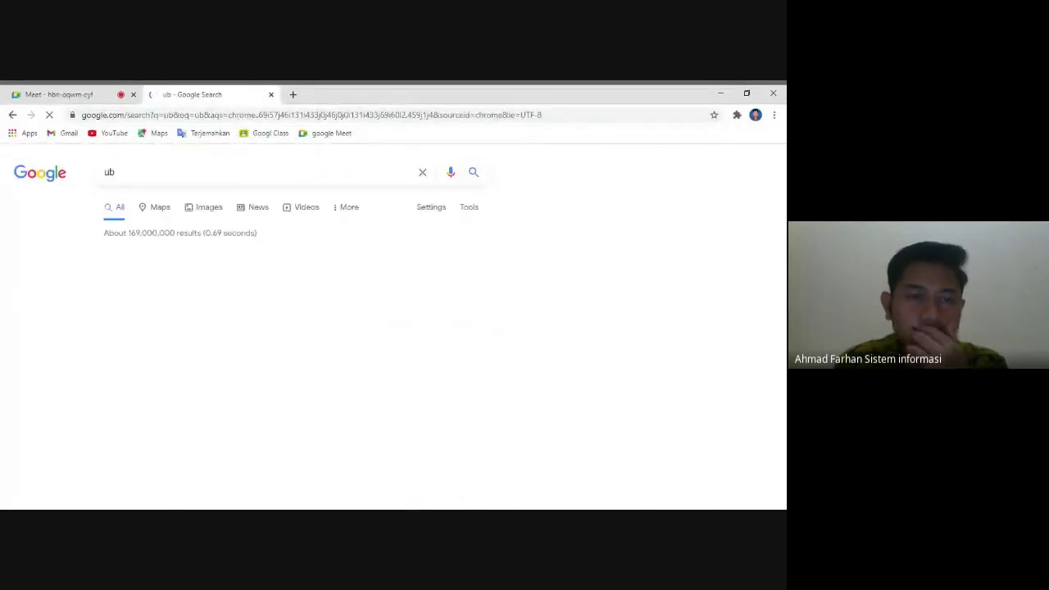
pyautogui.click(184, 271)
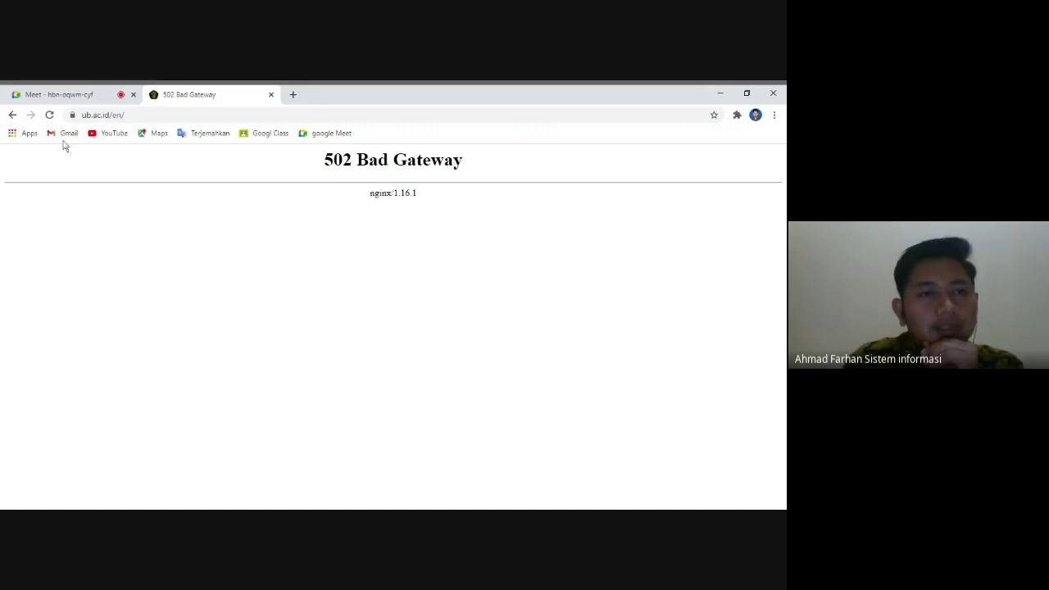
pyautogui.click(162, 115)
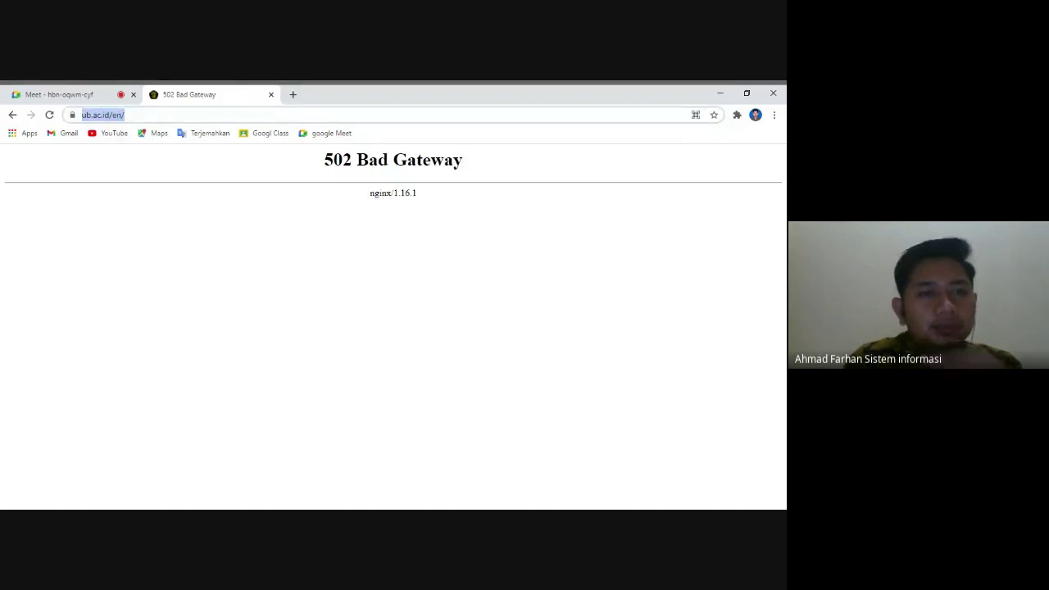
pyautogui.write('detik')
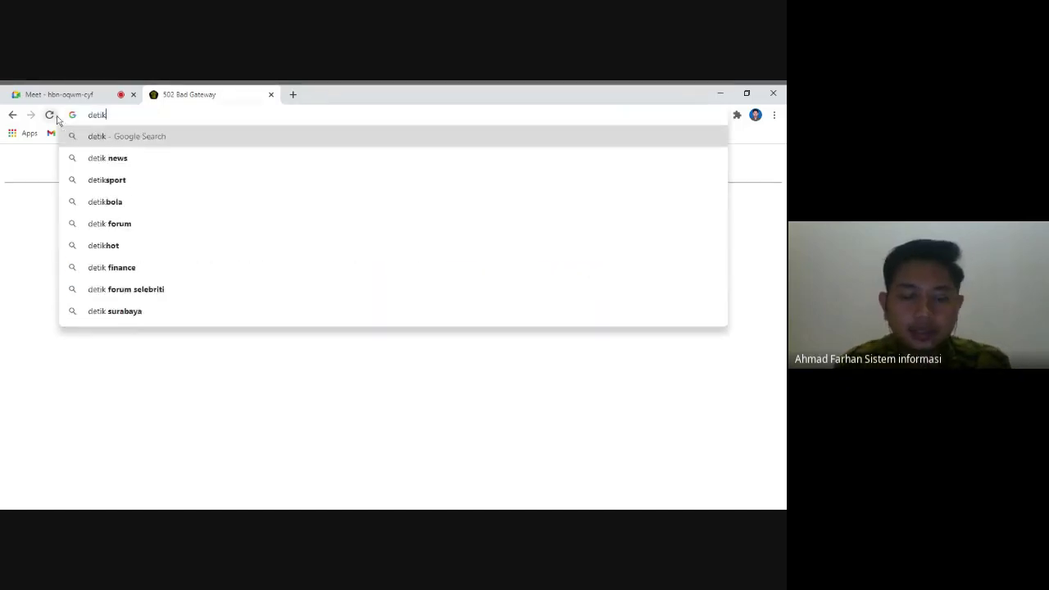
pyautogui.write('.com')
pyautogui.press('Return')
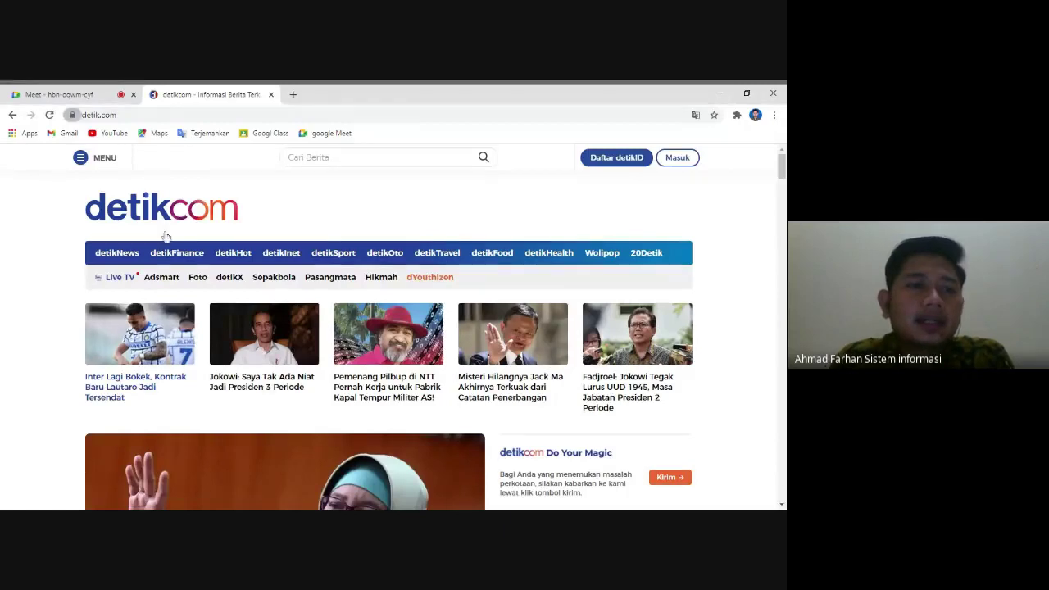
pyautogui.click(162, 115)
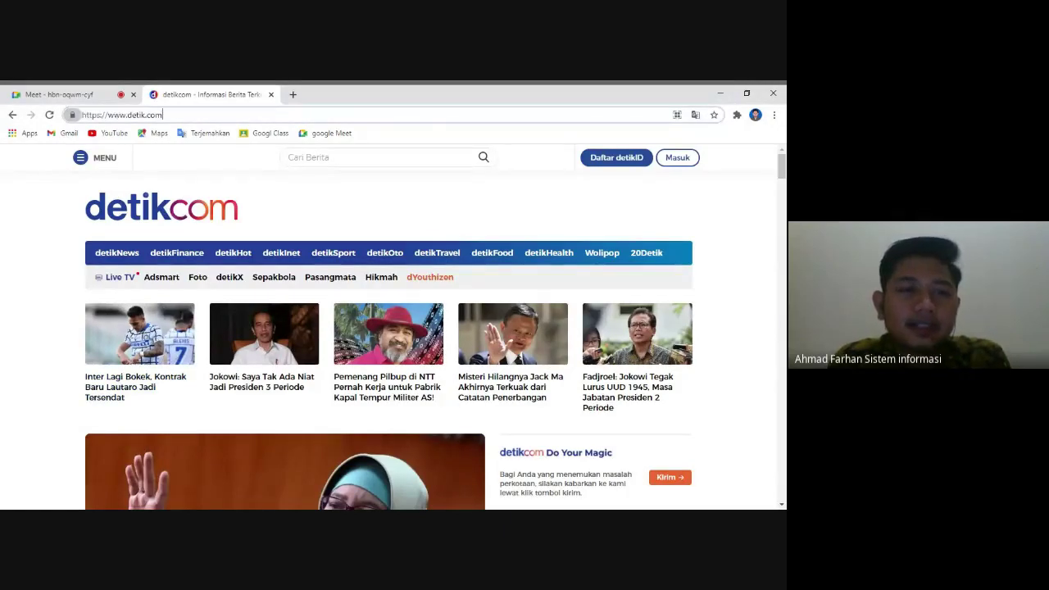
pyautogui.moveTo(107, 115)
pyautogui.mouseDown()
pyautogui.moveTo(164, 115)
pyautogui.moveTo(106, 115)
pyautogui.mouseUp()
pyautogui.click(225, 126)
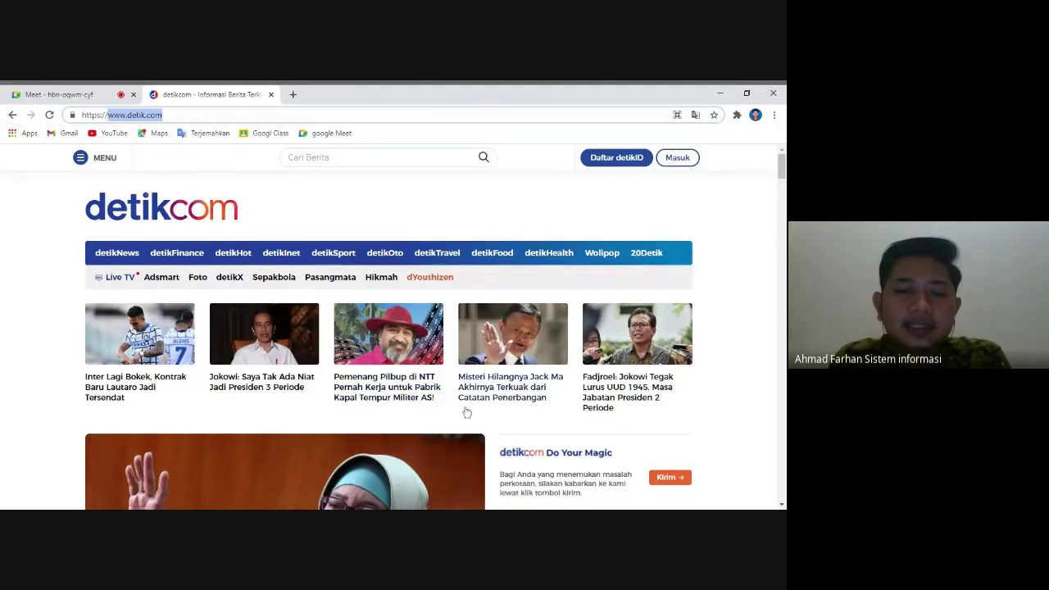
pyautogui.scroll(-1, 466, 412)
pyautogui.scroll(-2, 466, 412)
pyautogui.scroll(2, 409, 393)
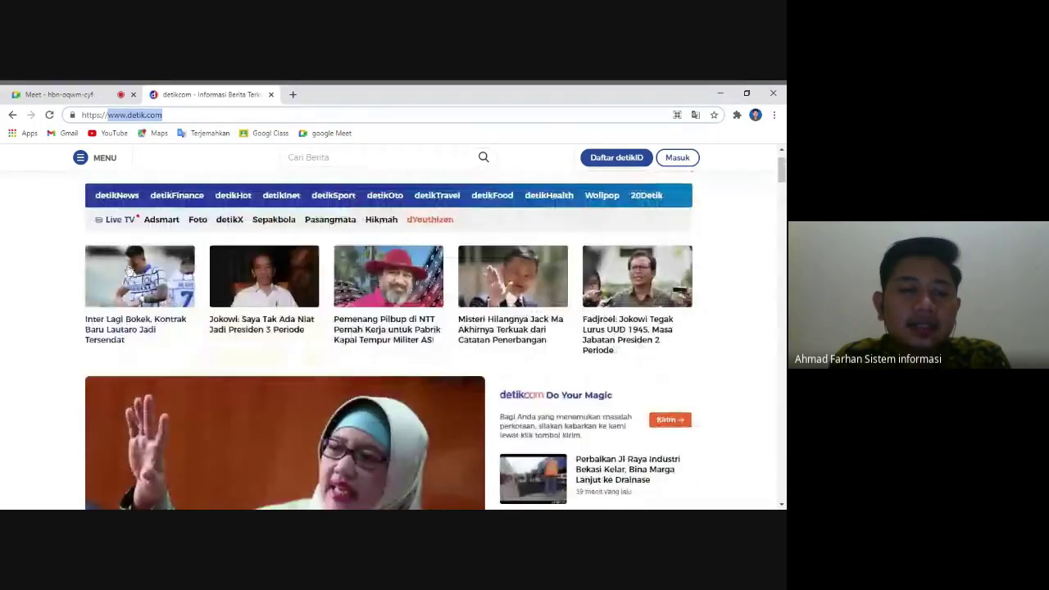
pyautogui.scroll(-3, 246, 373)
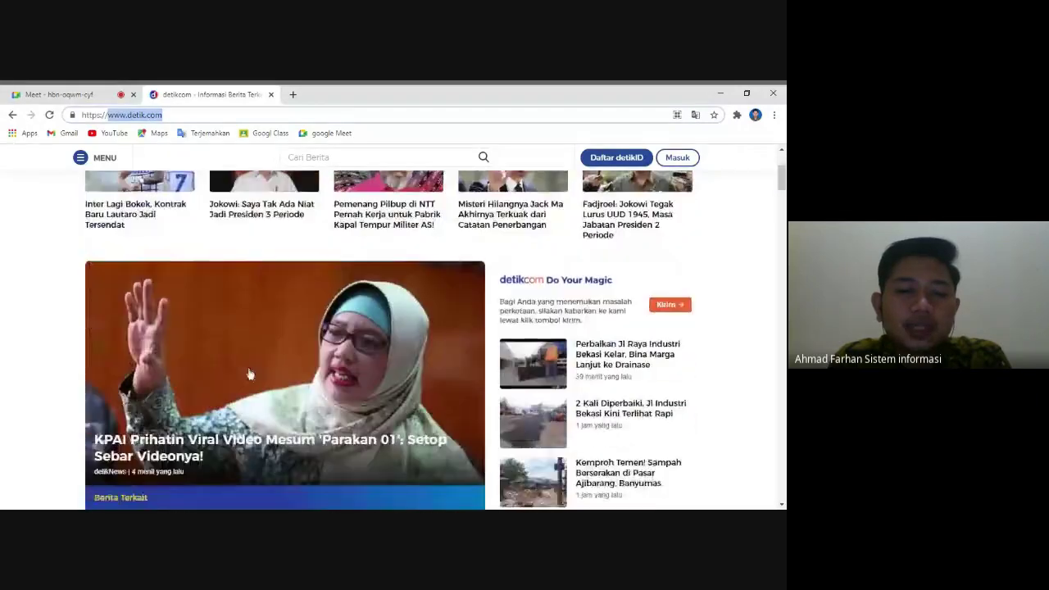
pyautogui.scroll(-5, 296, 380)
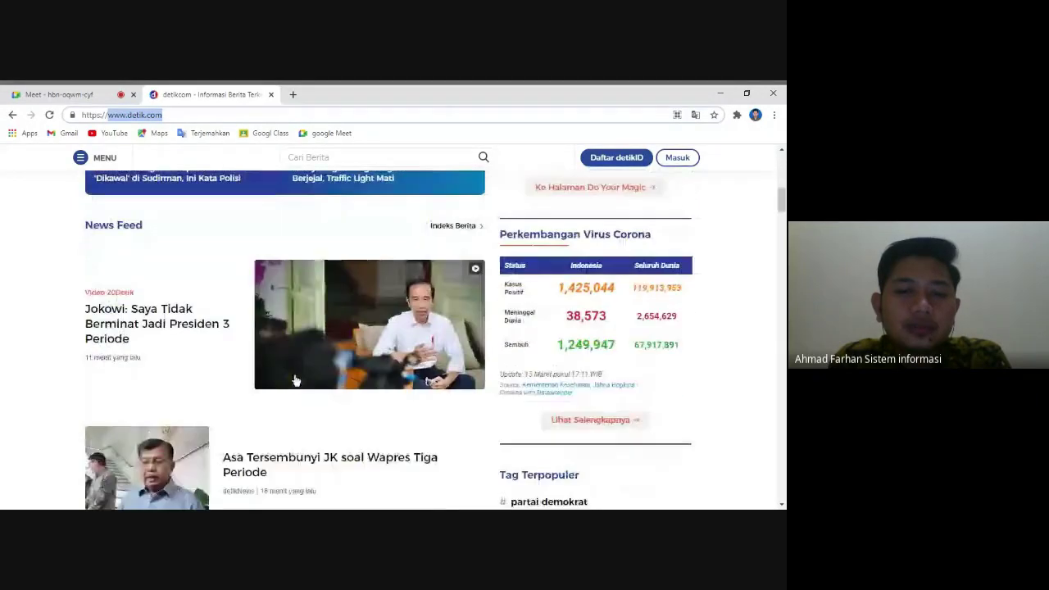
pyautogui.scroll(-5, 381, 427)
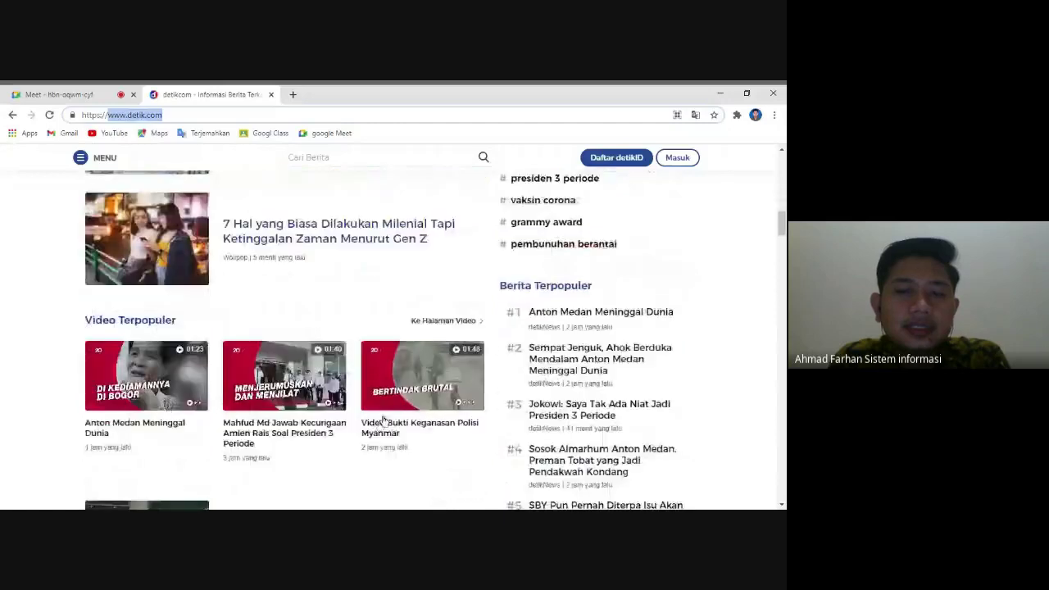
pyautogui.scroll(3, 558, 304)
pyautogui.scroll(2, 543, 283)
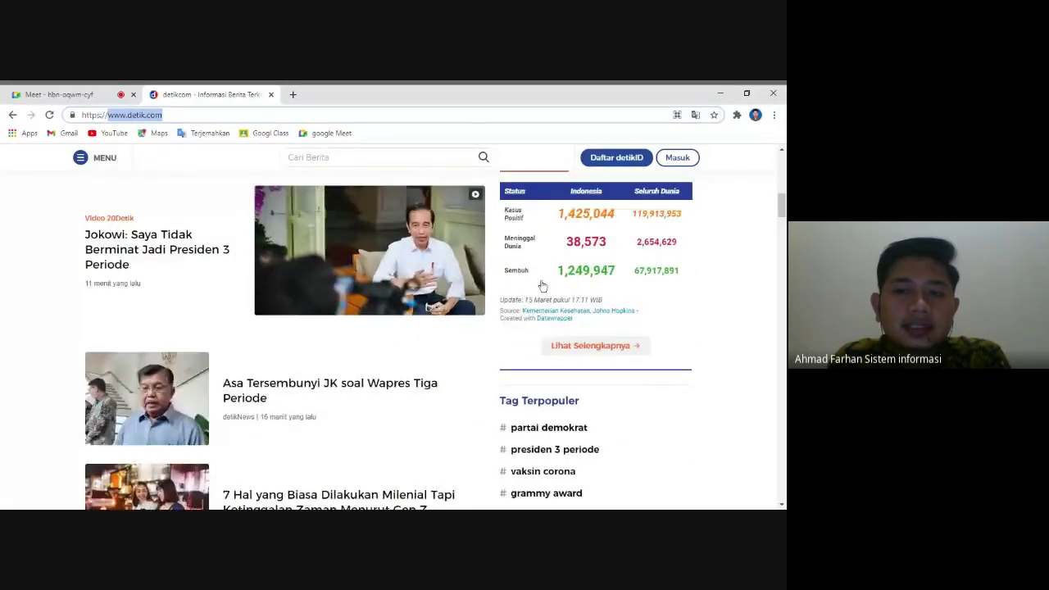
pyautogui.scroll(-4, 344, 408)
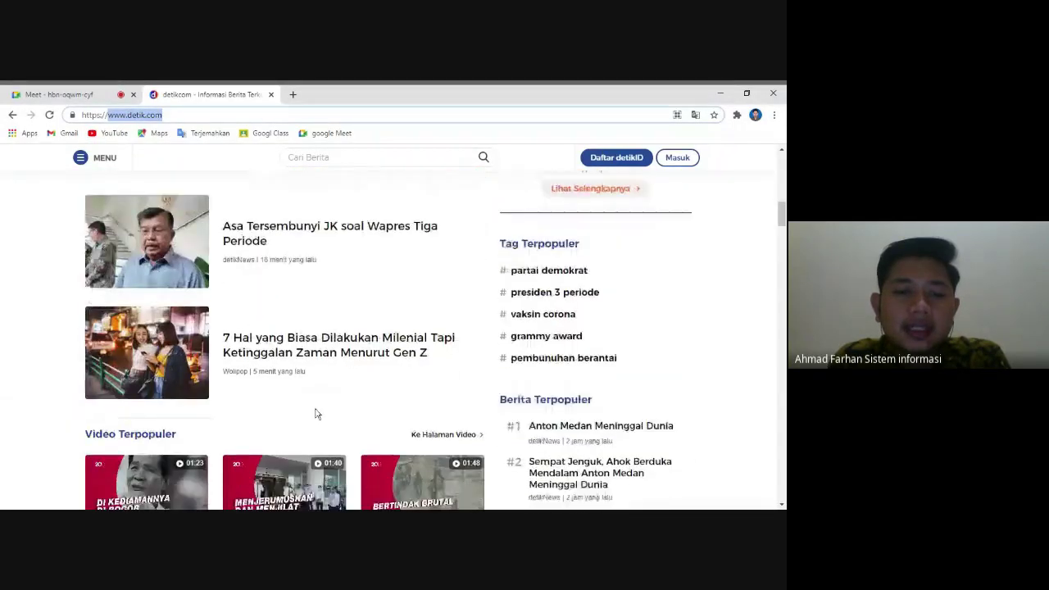
pyautogui.scroll(-4, 317, 413)
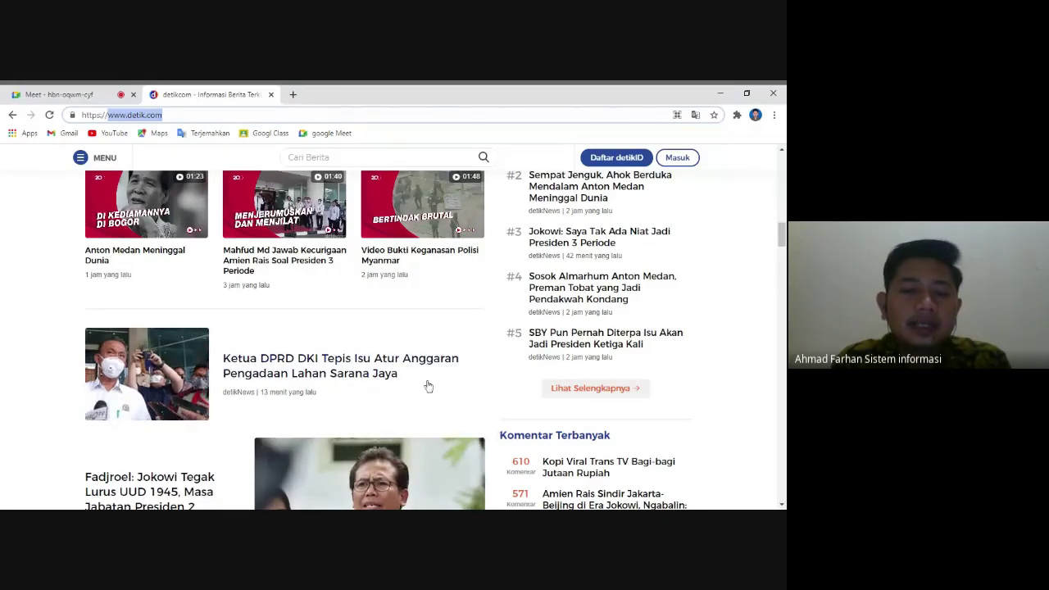
pyautogui.scroll(2, 187, 425)
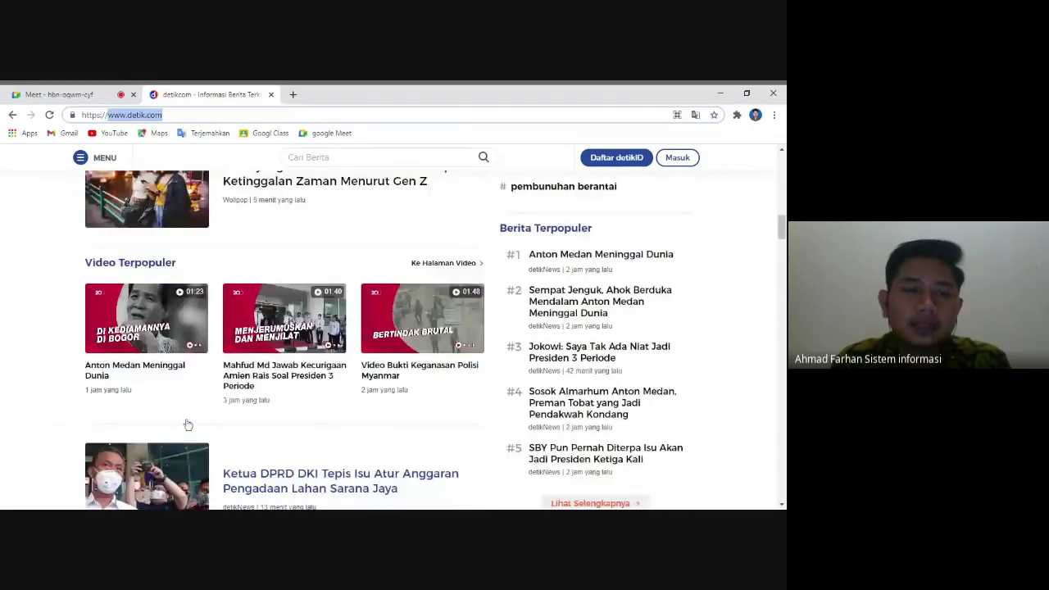
pyautogui.scroll(4, 188, 424)
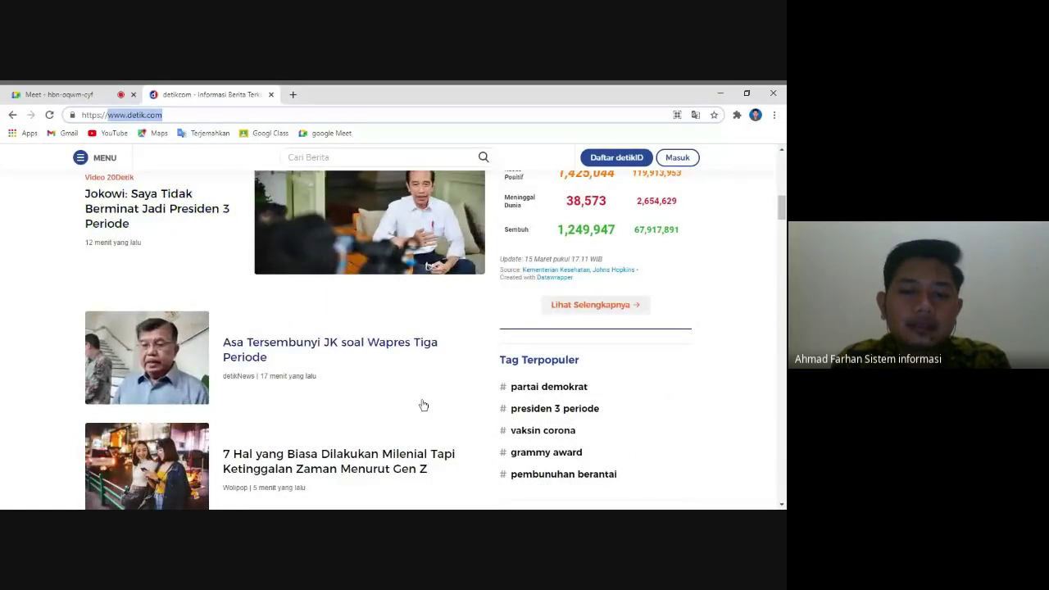
pyautogui.scroll(-5, 423, 404)
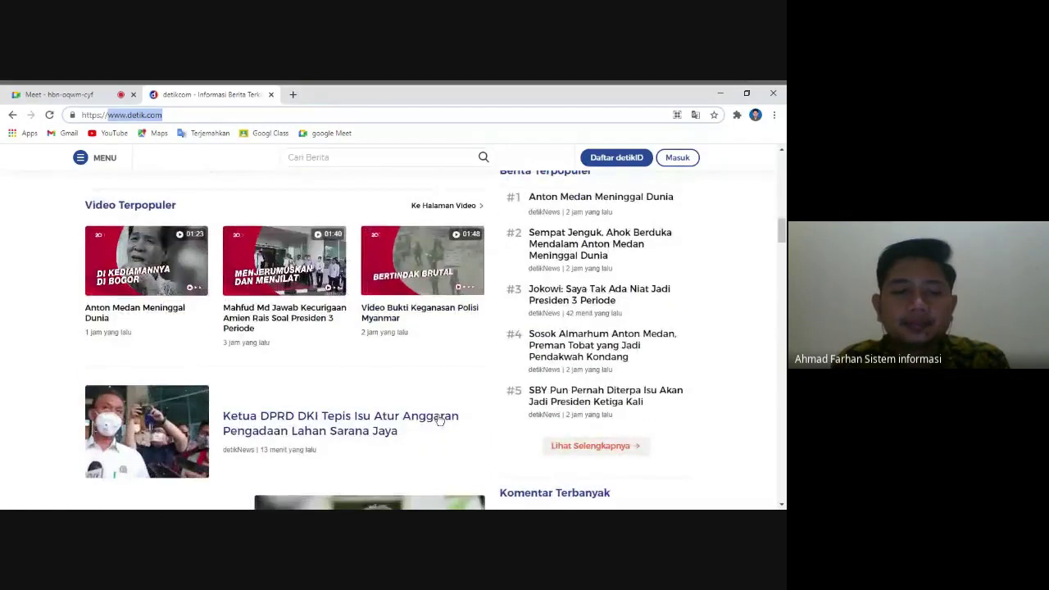
pyautogui.scroll(-2, 440, 419)
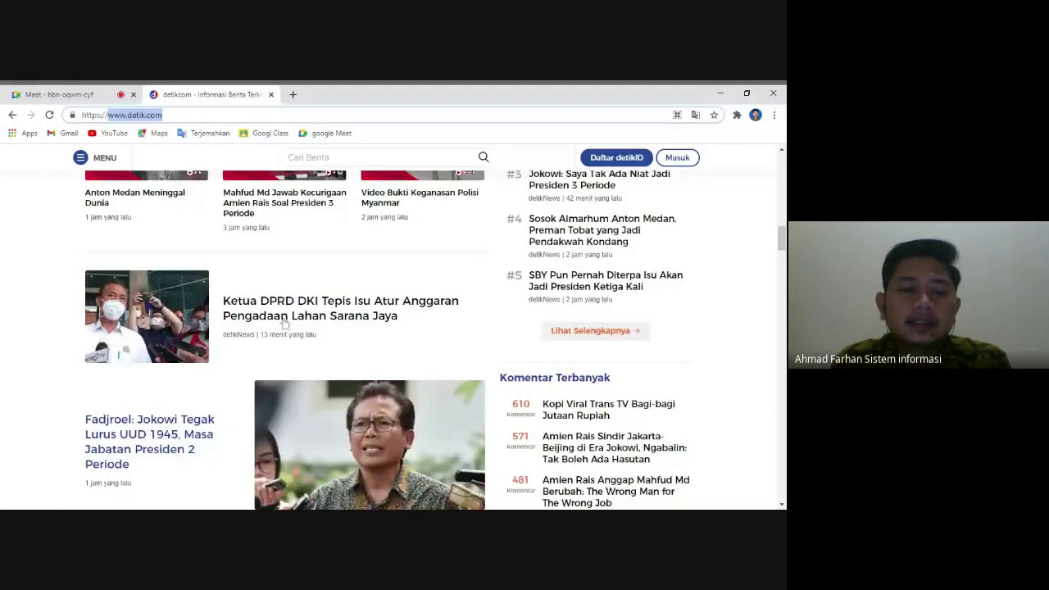
pyautogui.scroll(5, 285, 324)
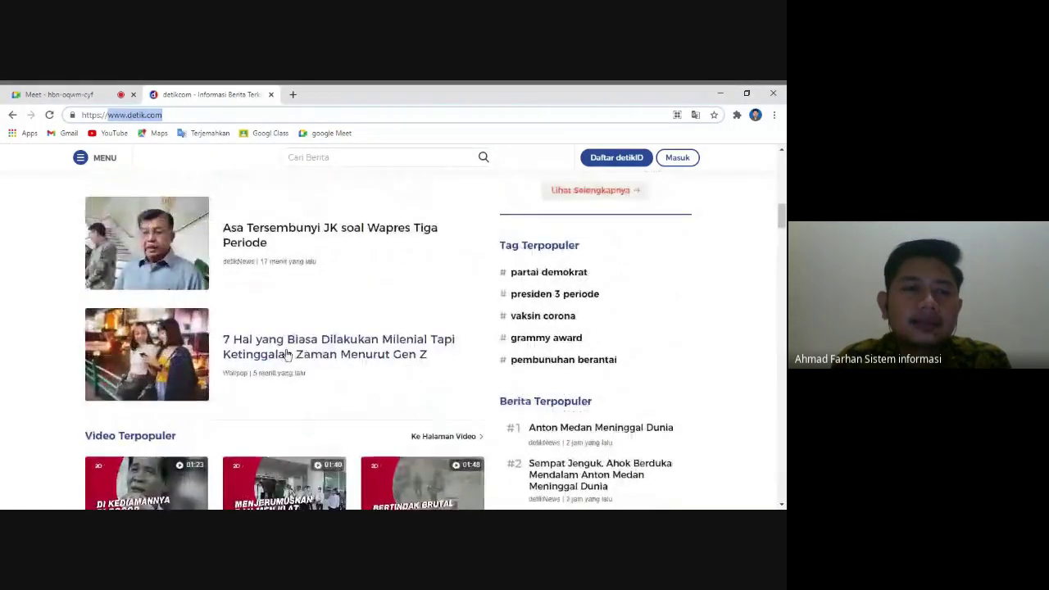
pyautogui.scroll(2, 287, 354)
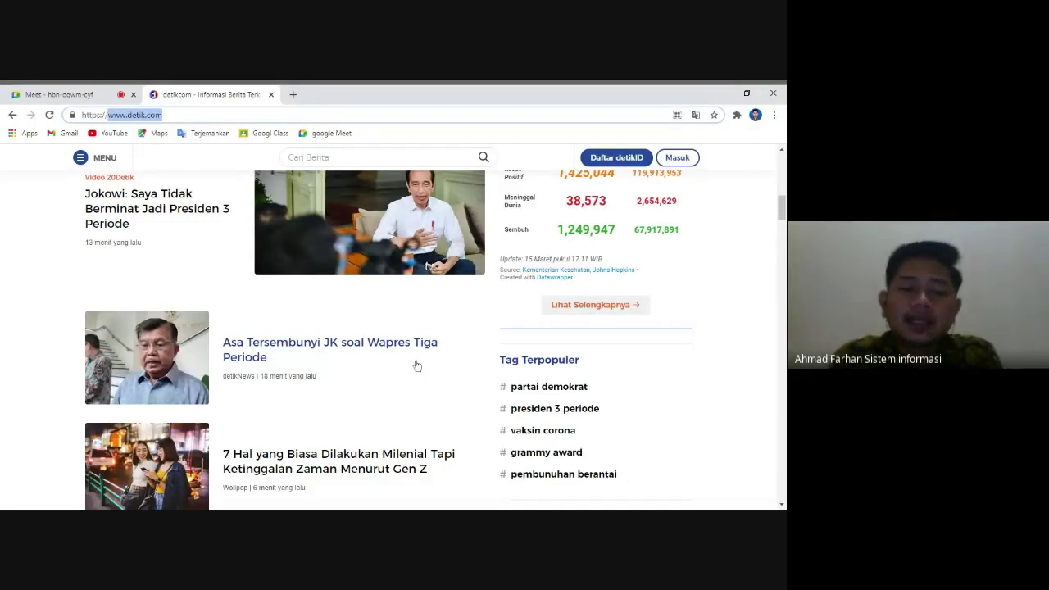
pyautogui.scroll(8, 281, 323)
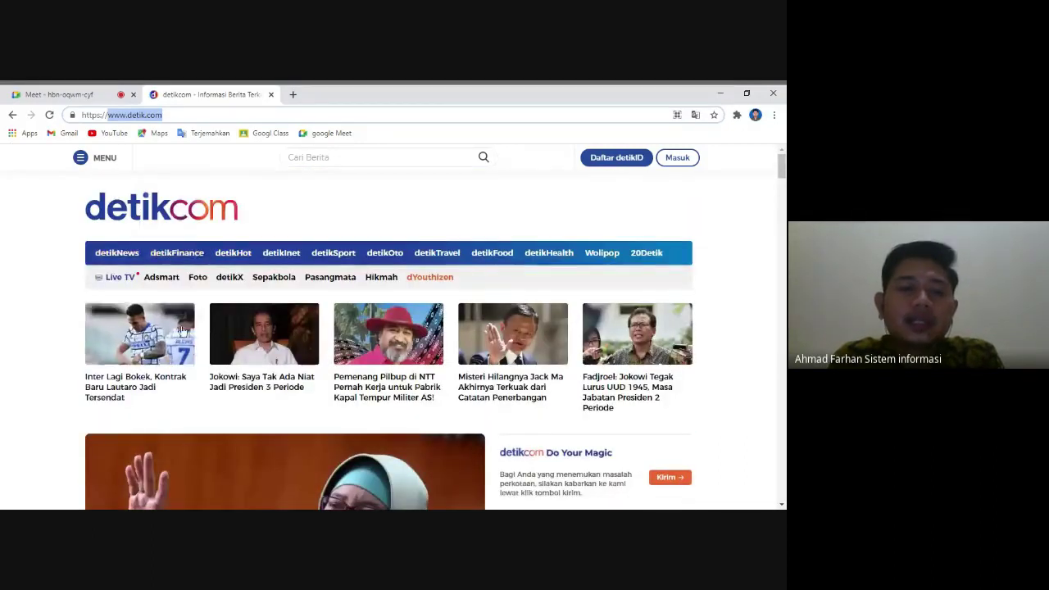
pyautogui.scroll(-1, 288, 316)
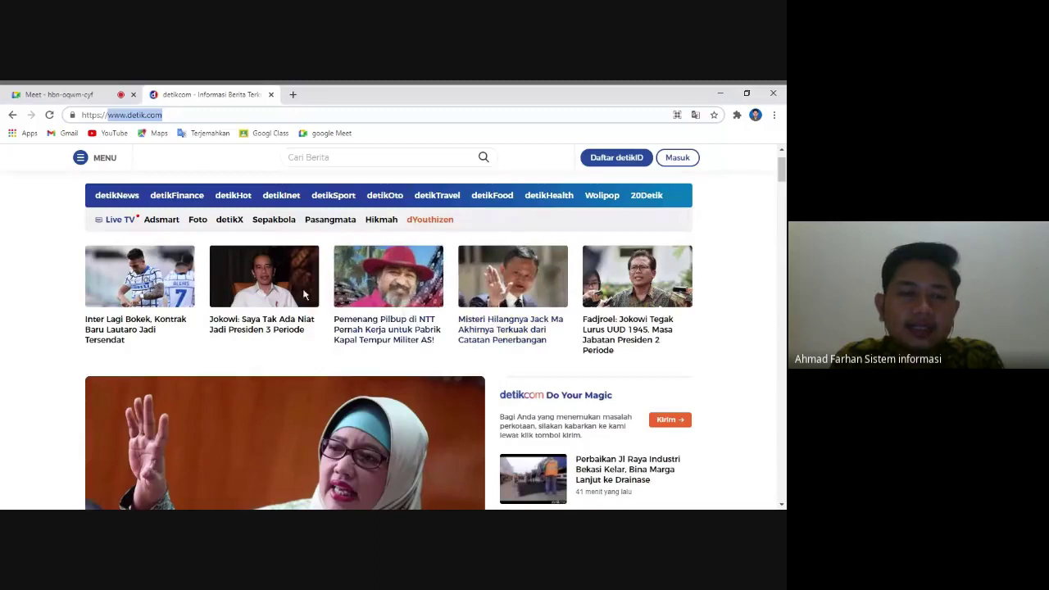
pyautogui.scroll(-3, 367, 300)
pyautogui.scroll(-2, 519, 340)
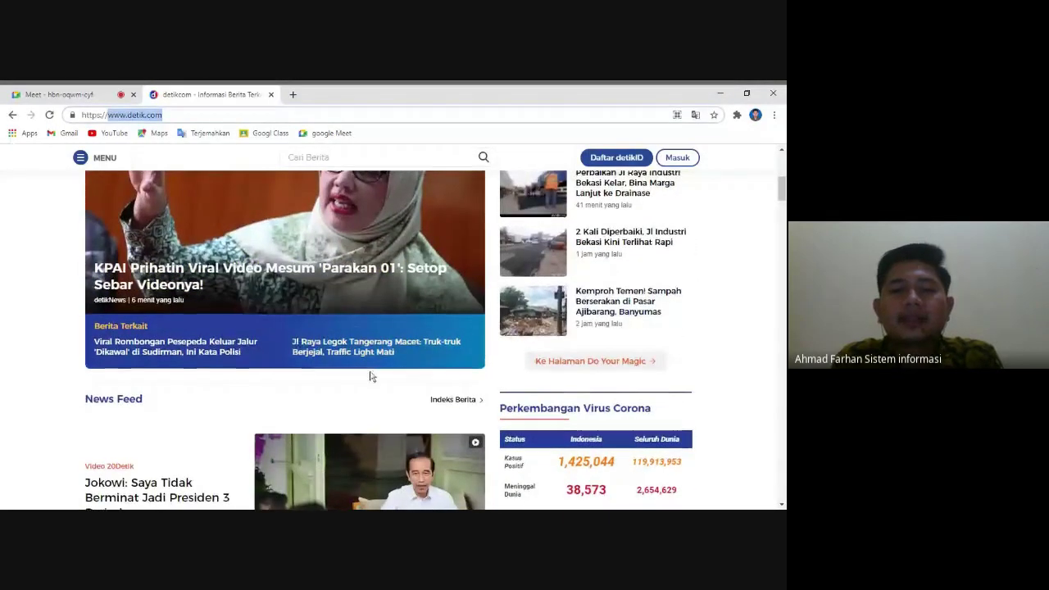
pyautogui.scroll(4, 369, 370)
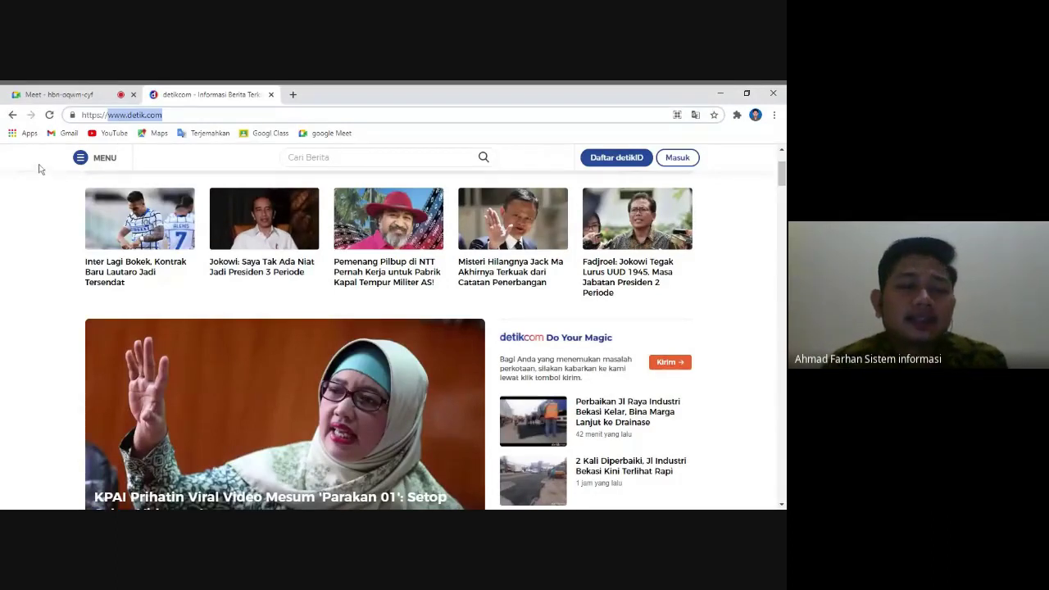
# - Open wordpress.org in a new tab, go to Get WordPress, and scroll to the WordPress 5.7 download
pyautogui.click(292, 95)
pyautogui.write('wo')
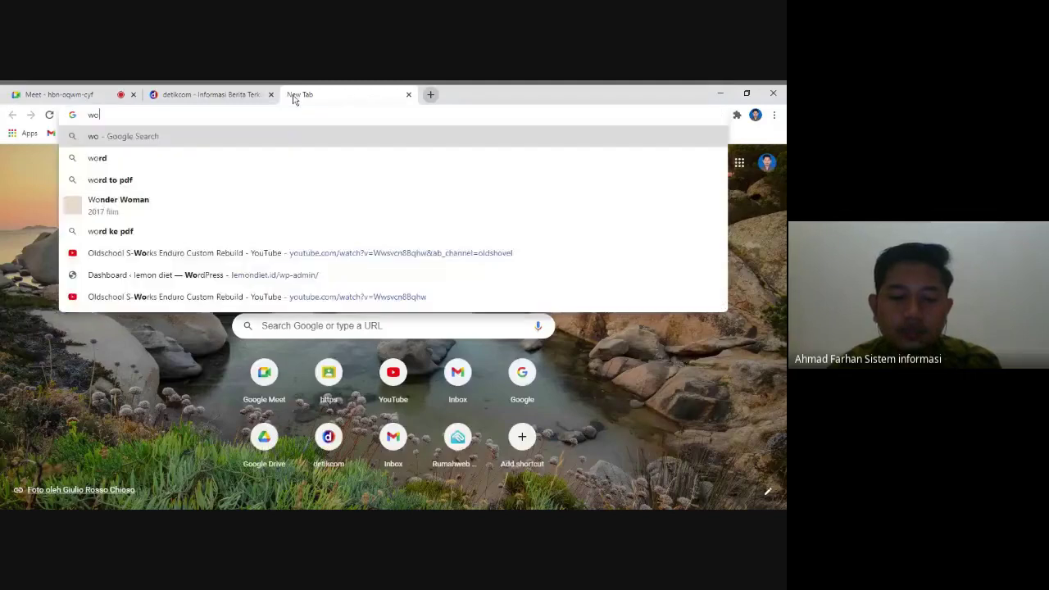
pyautogui.write('rdpress.')
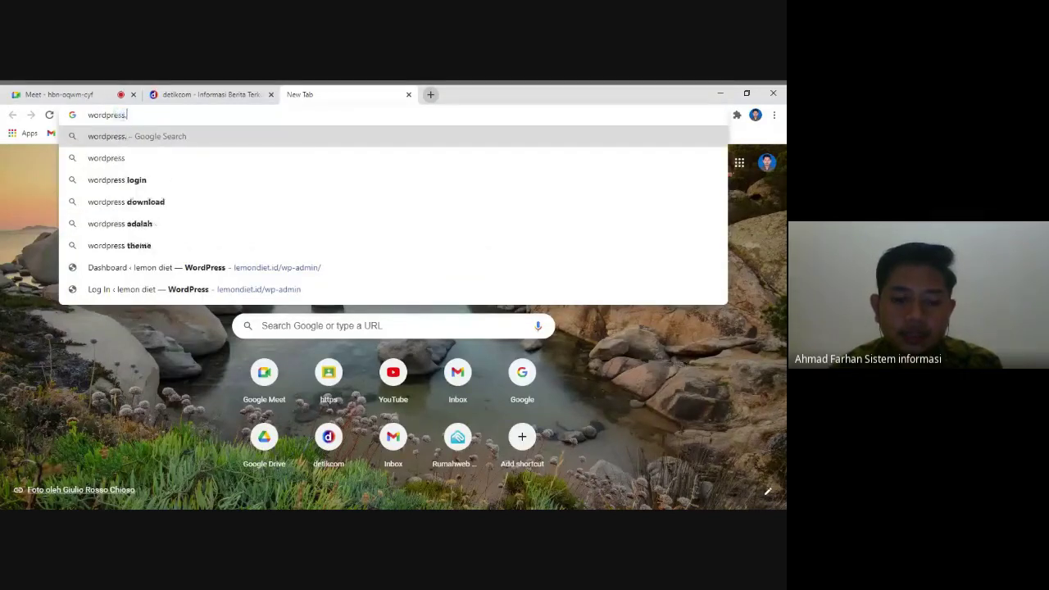
pyautogui.write('org')
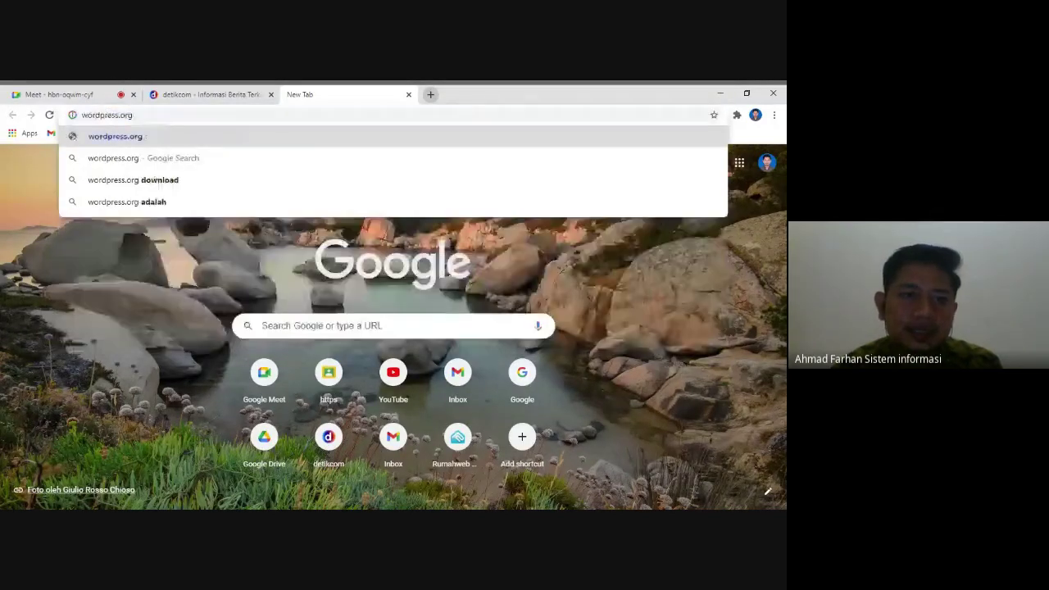
pyautogui.press('Return')
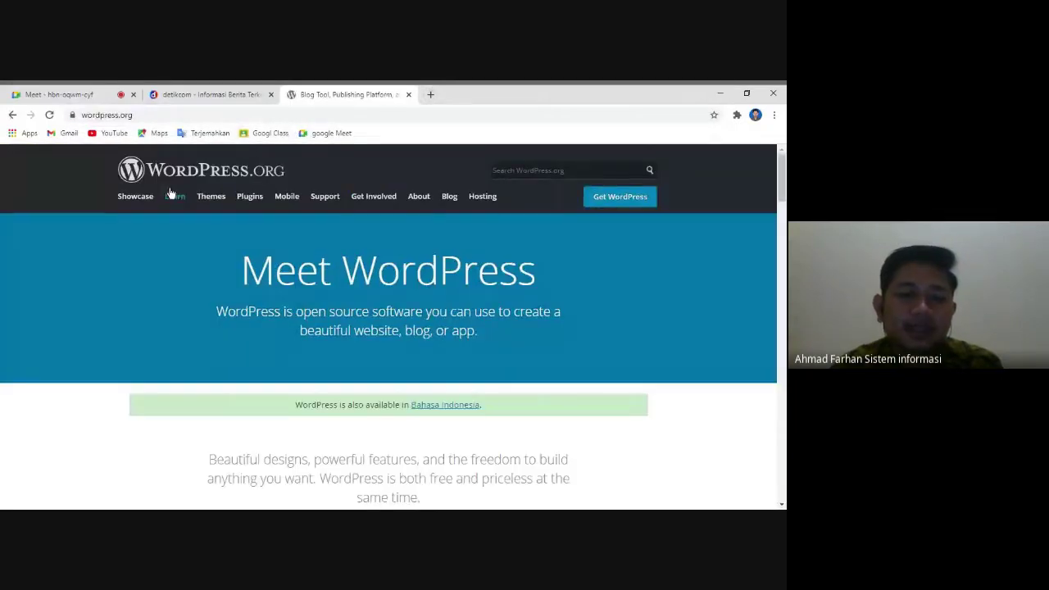
pyautogui.click(626, 203)
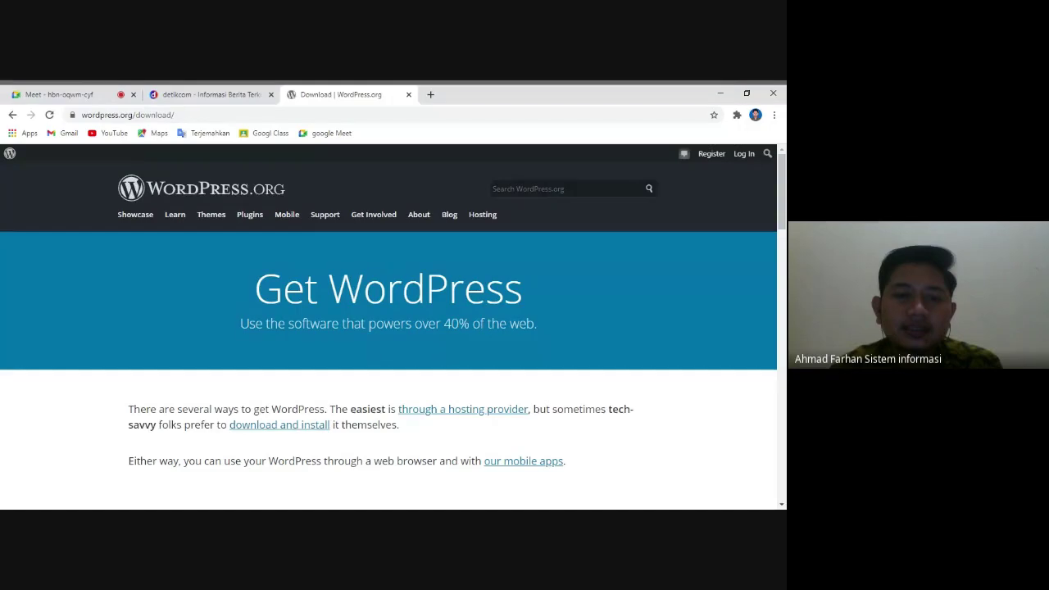
pyautogui.scroll(-3, 388, 328)
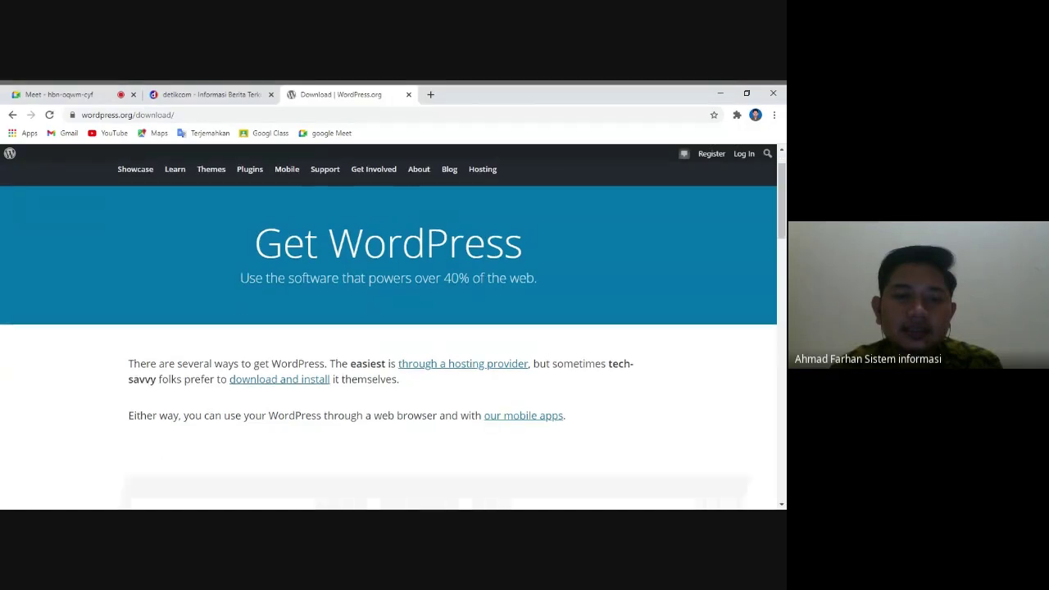
pyautogui.scroll(-3, 315, 311)
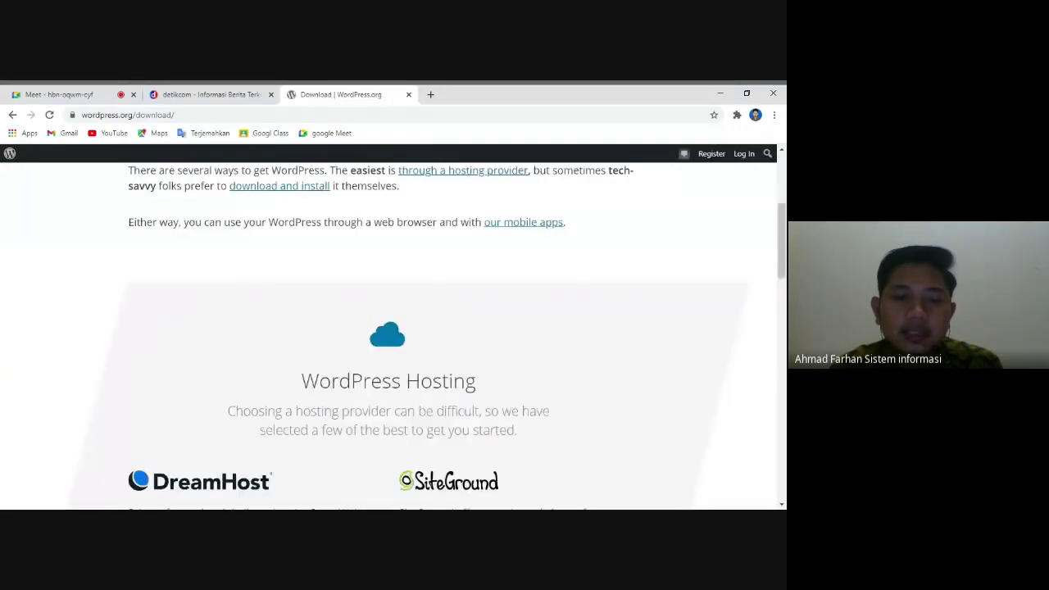
pyautogui.scroll(5, 316, 312)
pyautogui.scroll(1, 315, 312)
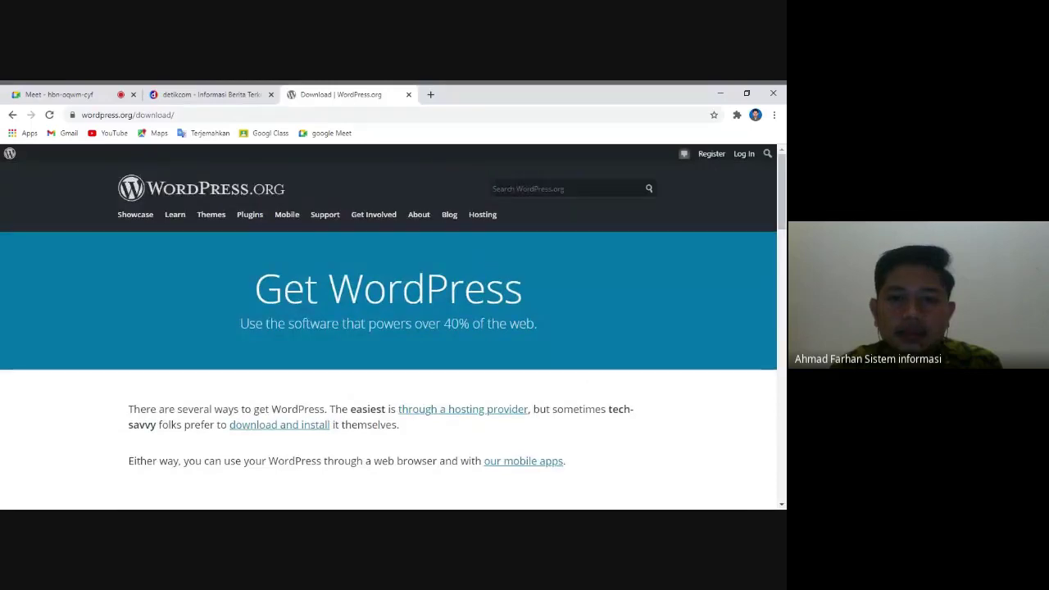
pyautogui.scroll(-3, 335, 345)
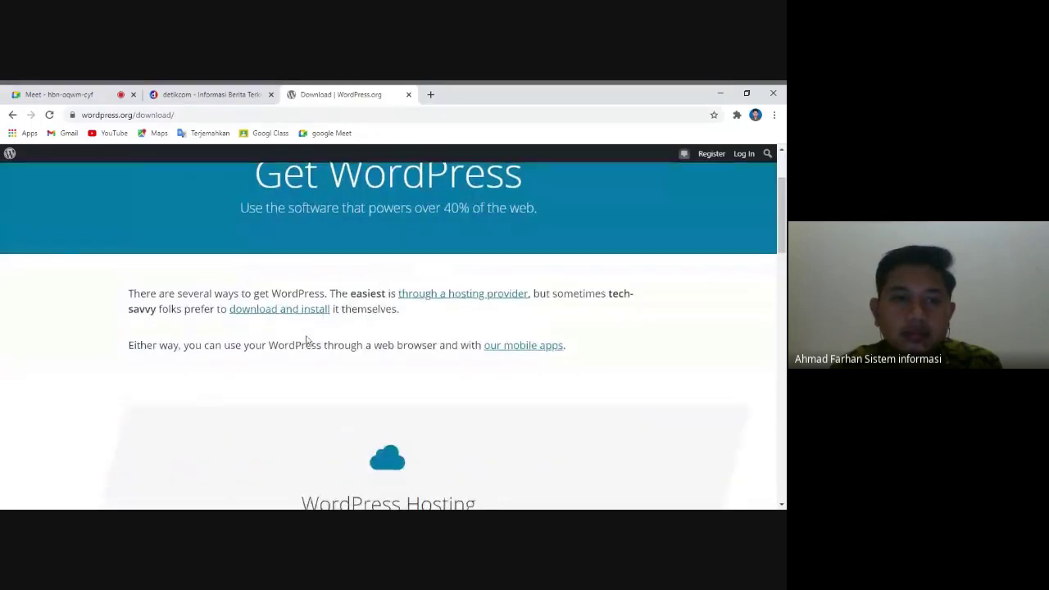
pyautogui.scroll(-4, 308, 340)
pyautogui.scroll(-5, 306, 339)
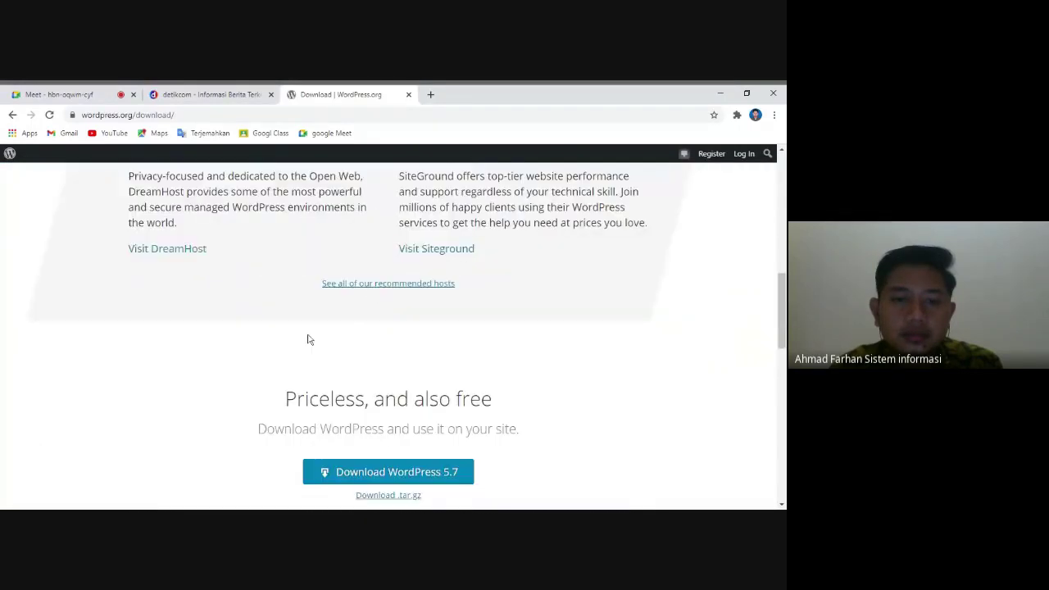
# - Start the WordPress 5.7 download from the wordpress.org download page
pyautogui.click(379, 303)
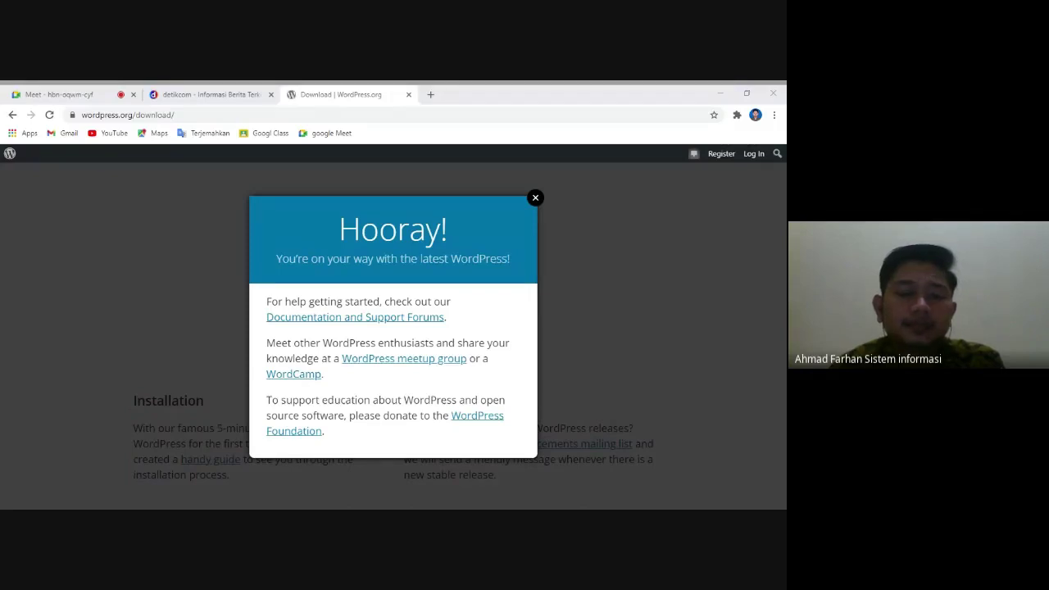
pyautogui.hotkey('alt', 'Tab')
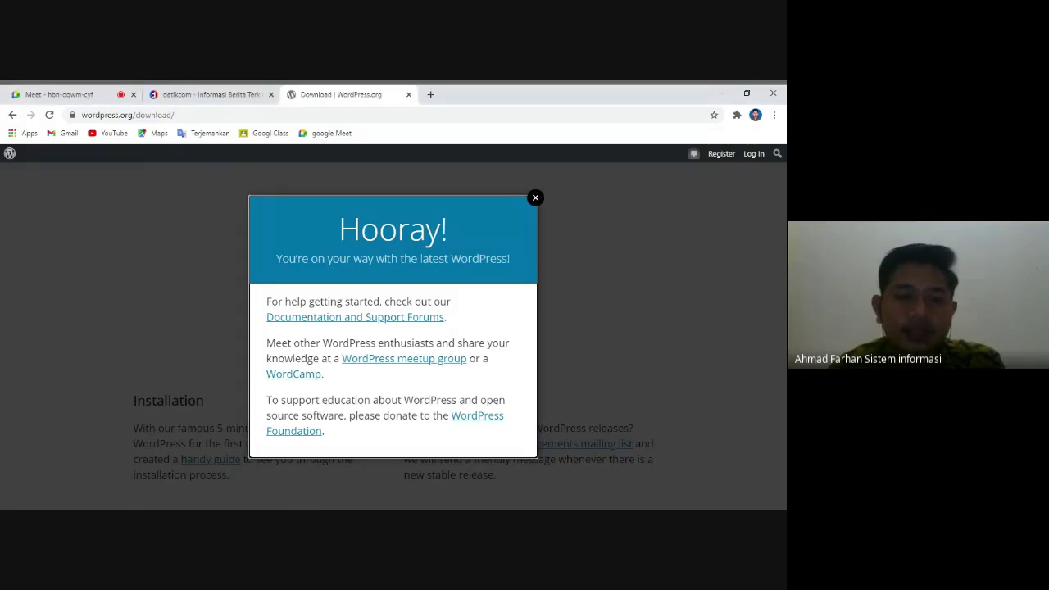
pyautogui.hotkey('alt', 'Tab')
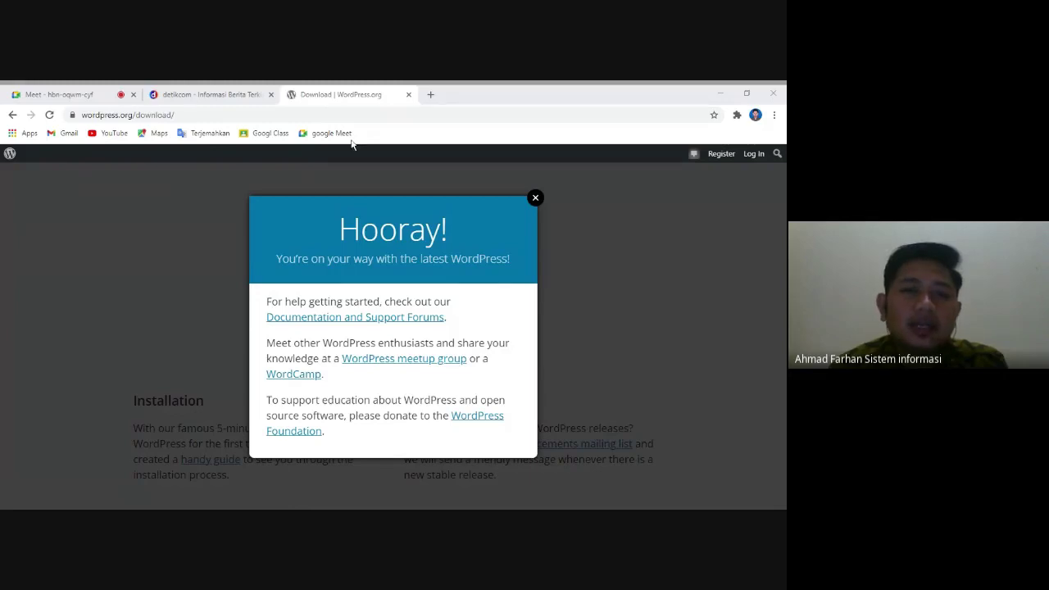
pyautogui.click(430, 95)
# - Search Google for xampp and open the Apache Friends XAMPP downloads page
pyautogui.write('xampp')
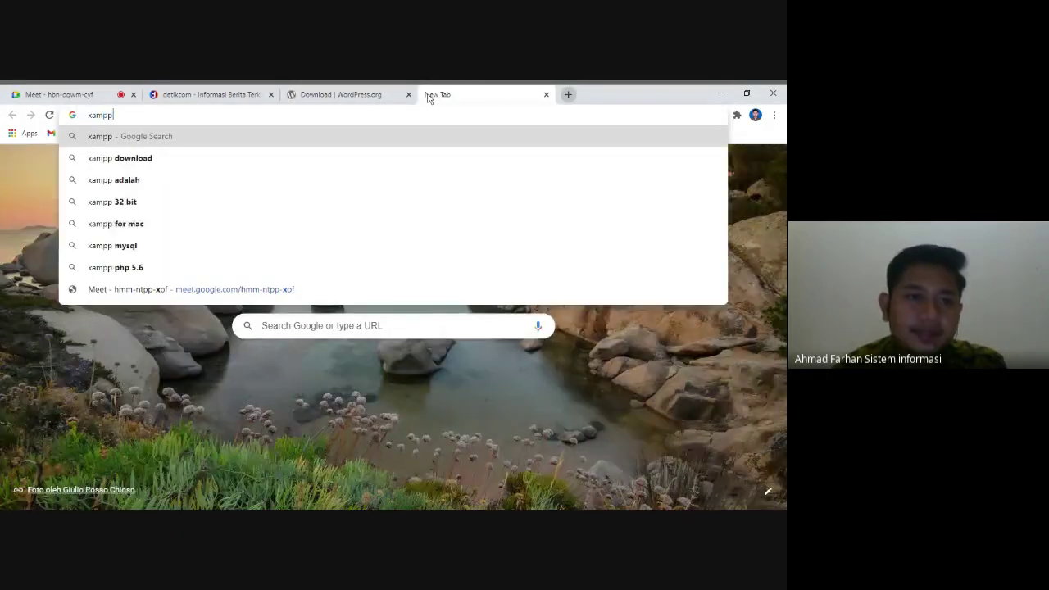
pyautogui.press('Return')
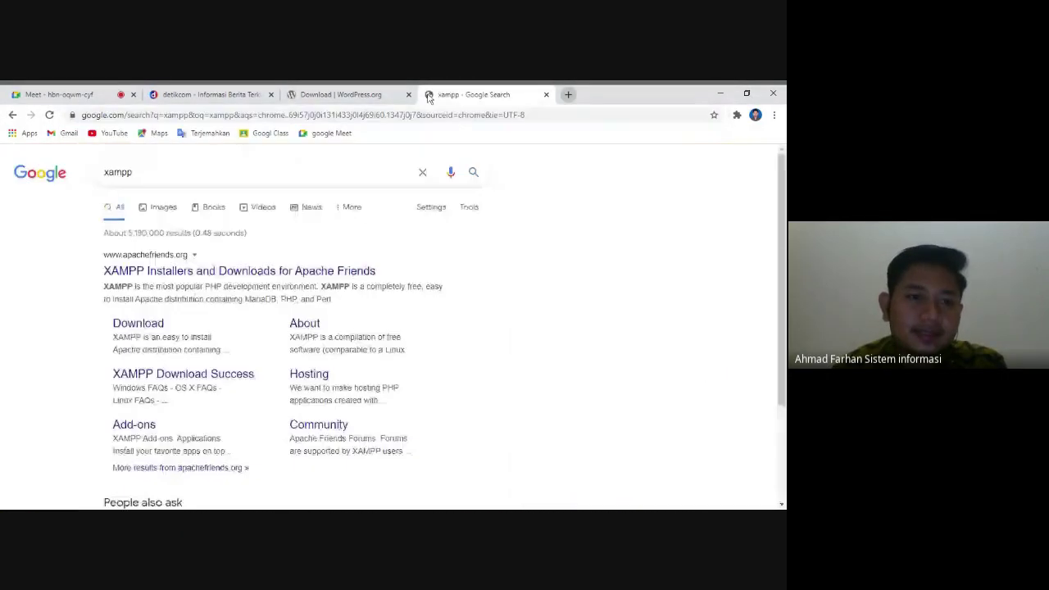
pyautogui.click(119, 275)
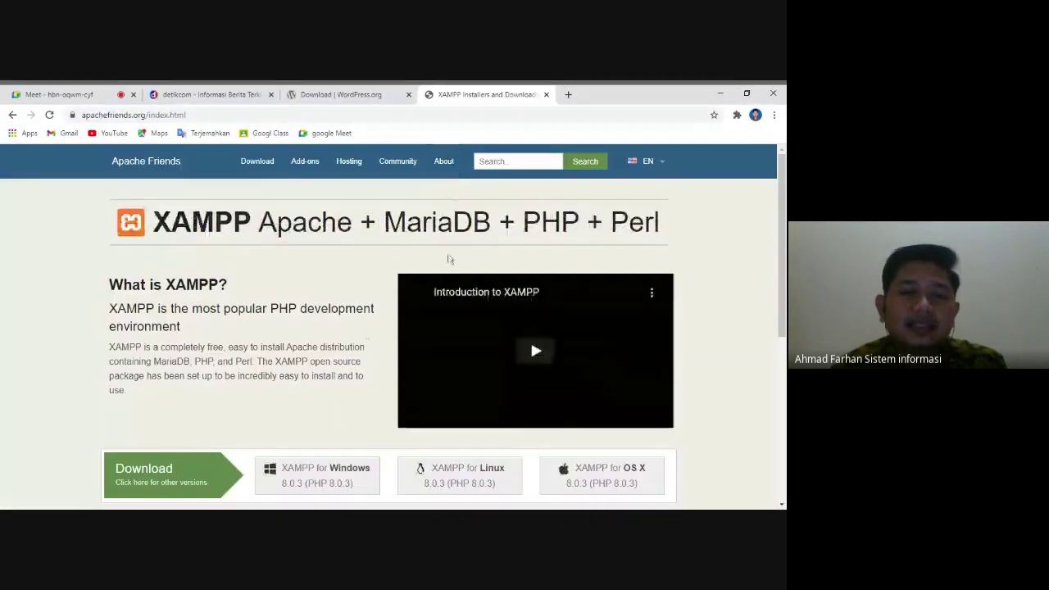
# - Close the Hooray! popup on the WordPress download tab and return to the XAMPP page
pyautogui.click(347, 100)
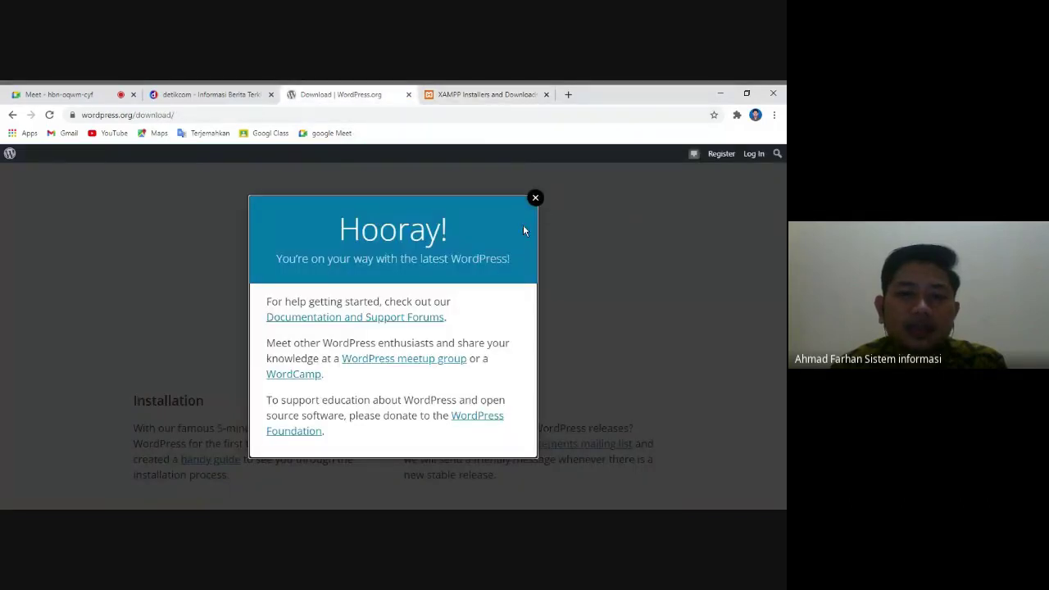
pyautogui.click(535, 198)
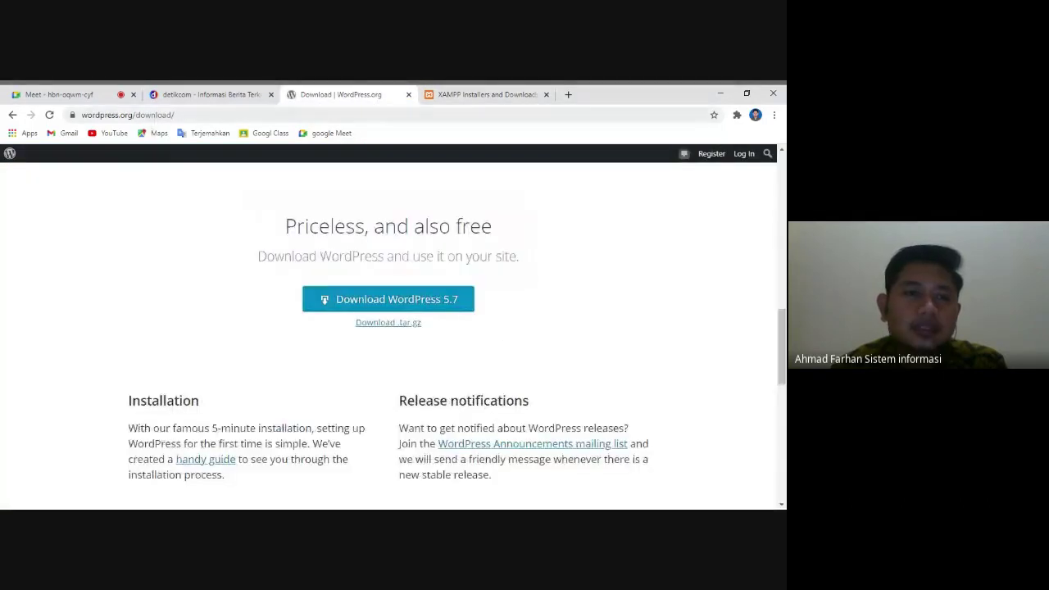
pyautogui.moveTo(137, 115); pyautogui.dragTo(82, 114)
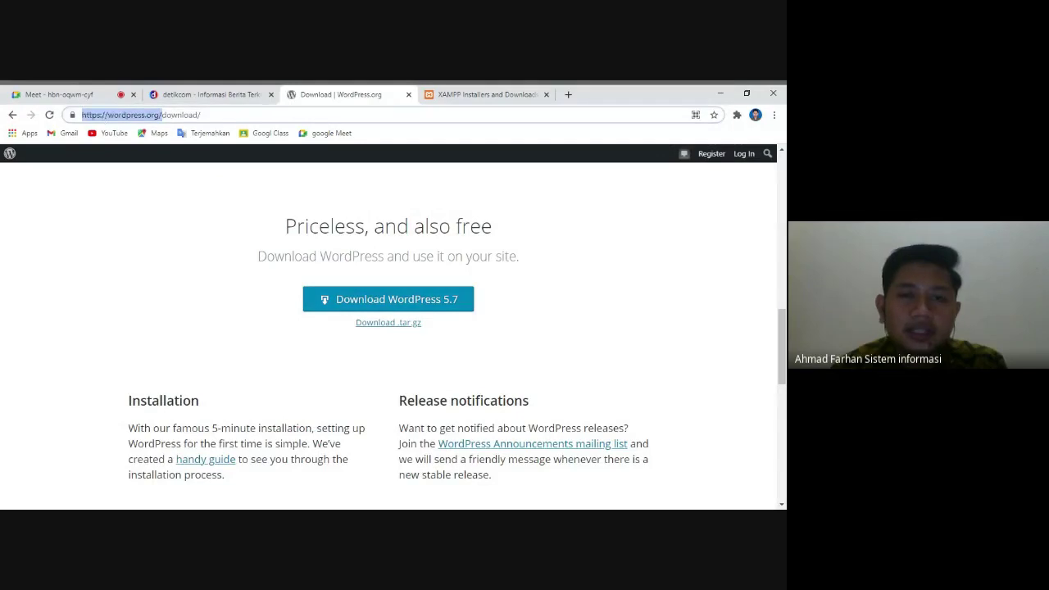
pyautogui.click(480, 96)
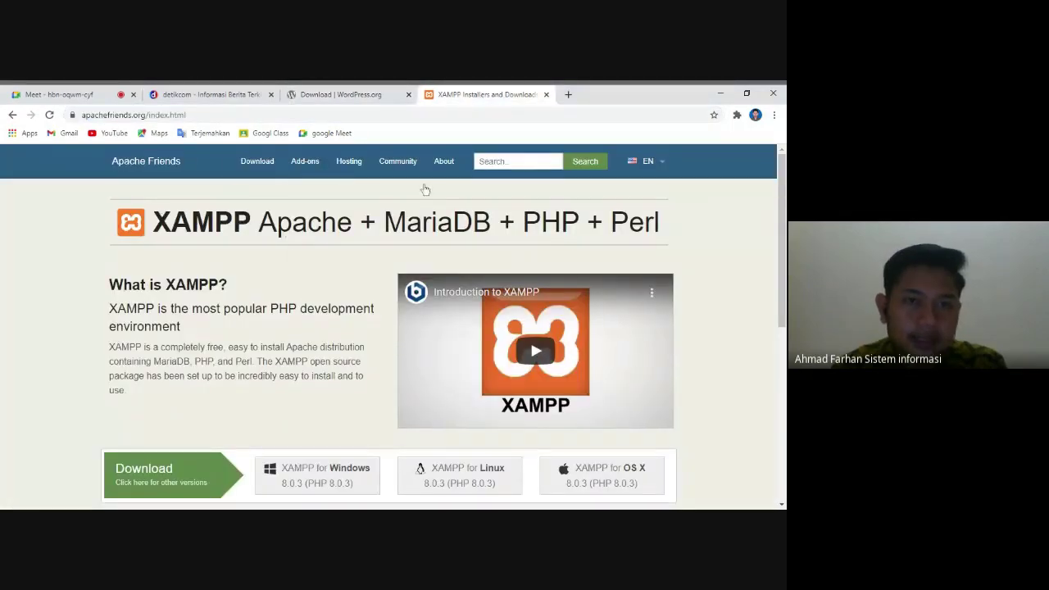
# - Admit the person asking to join the Google Meet call, then scroll the XAMPP page
pyautogui.click(78, 95)
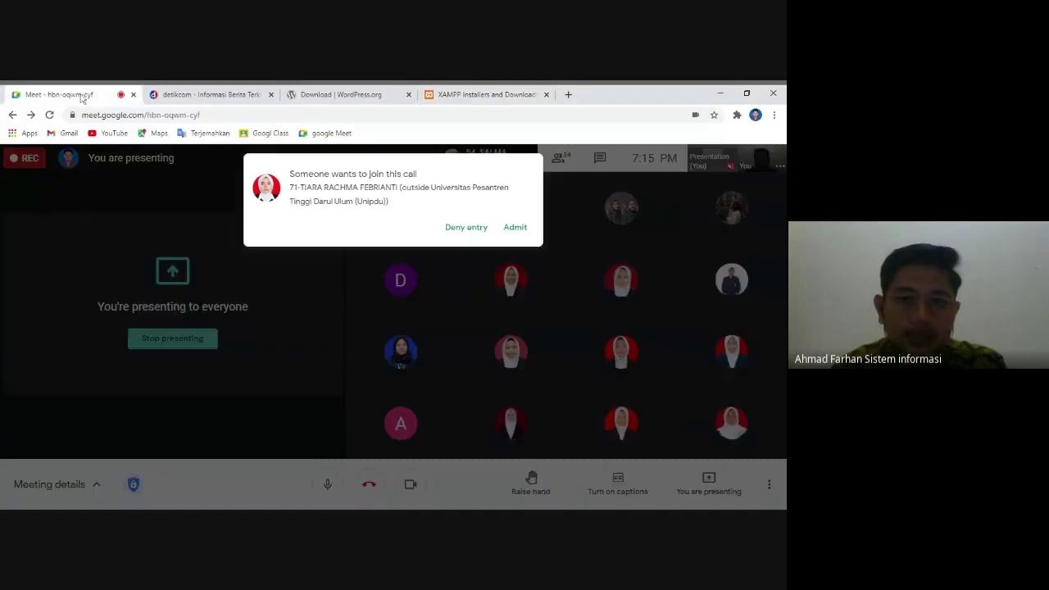
pyautogui.click(516, 227)
pyautogui.click(475, 95)
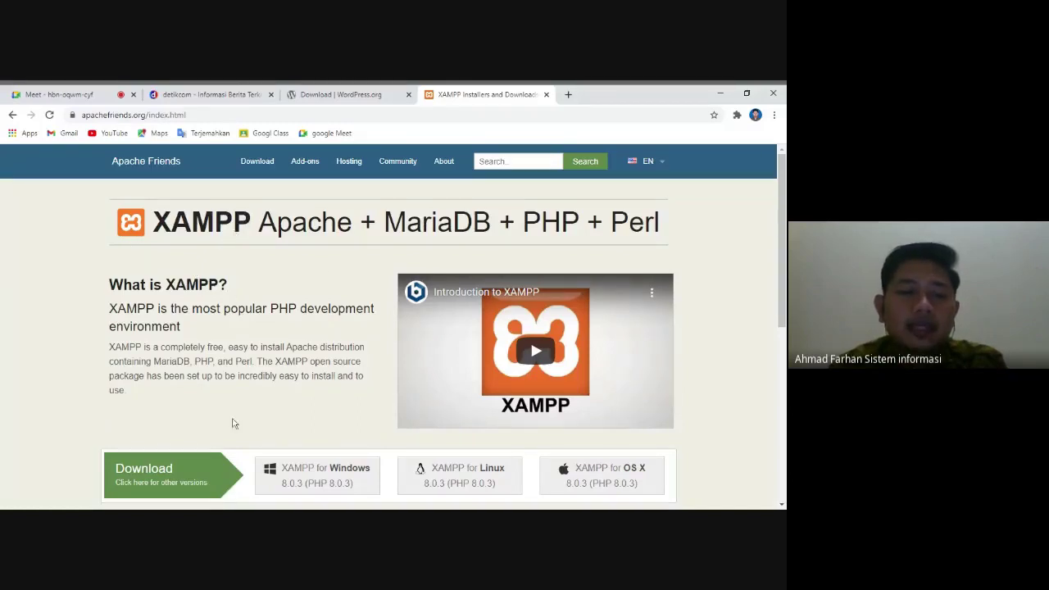
pyautogui.scroll(-1, 234, 434)
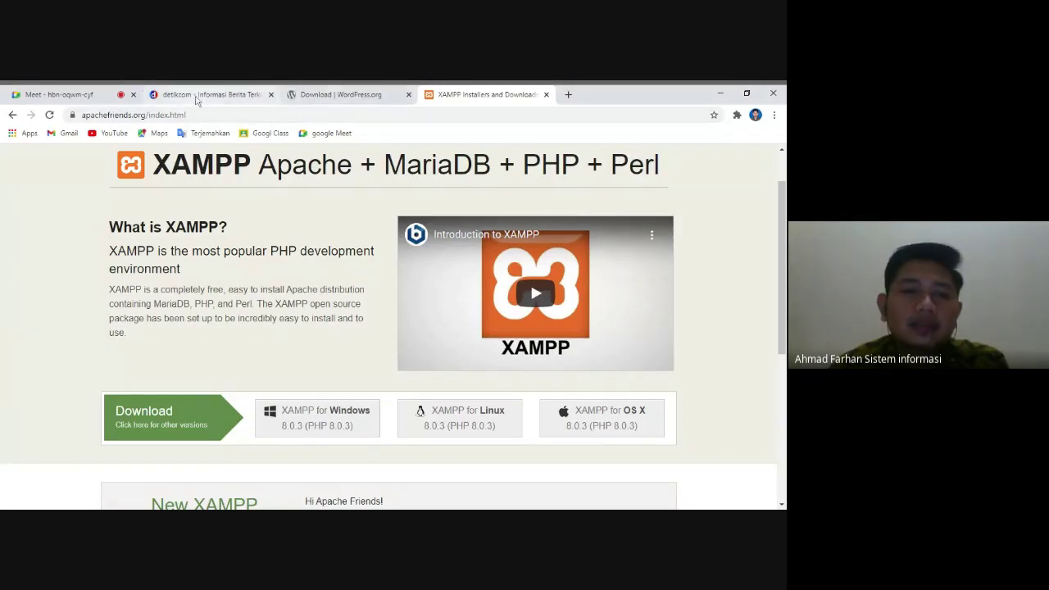
# - Check the detik.com address on the detikcom tab, then switch back to the Google Meet call
pyautogui.click(197, 96)
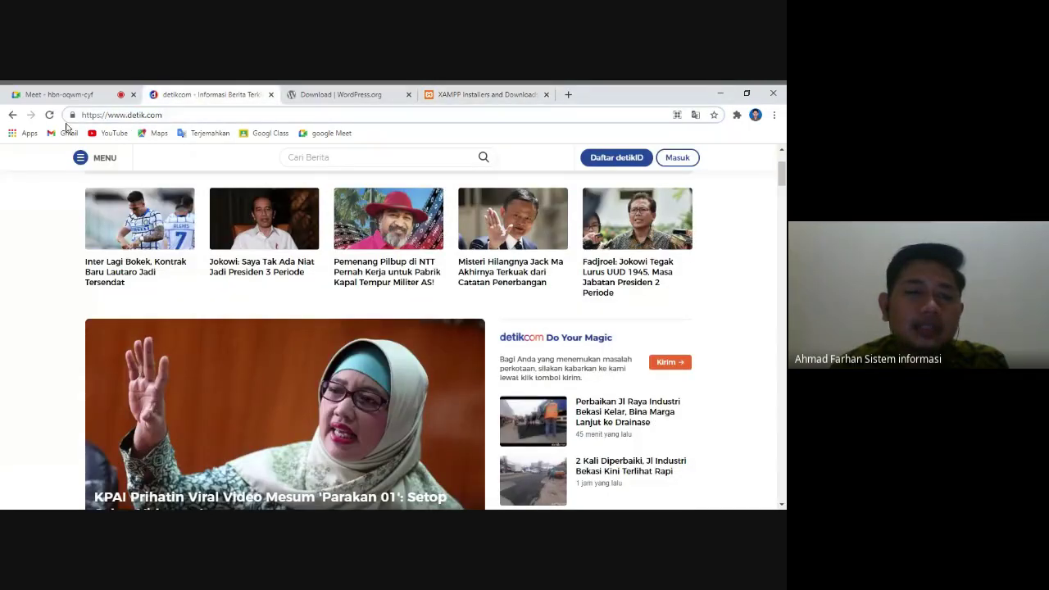
pyautogui.moveTo(82, 115); pyautogui.dragTo(162, 115)
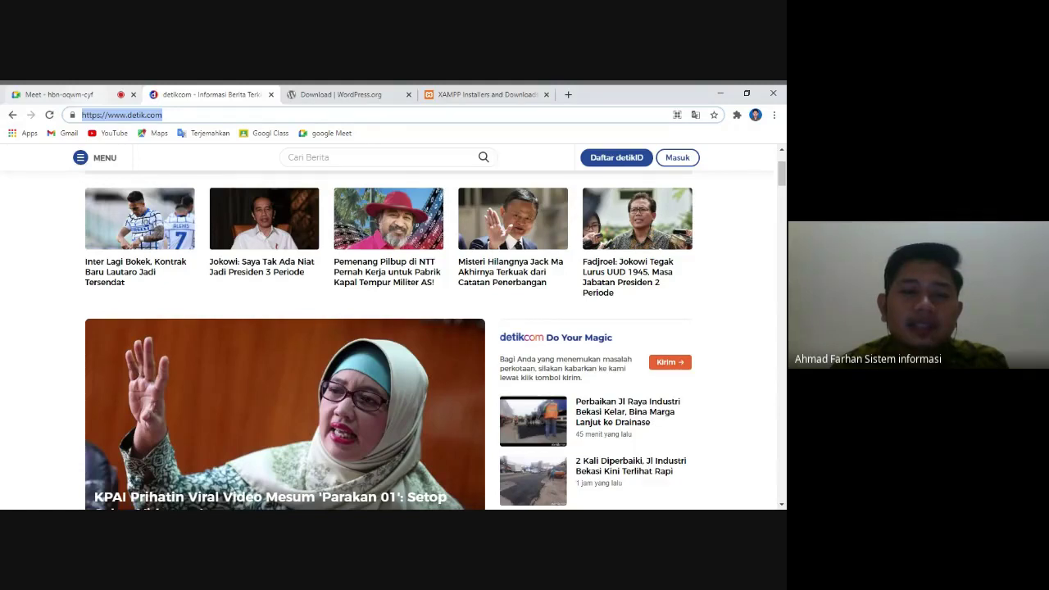
pyautogui.click(89, 99)
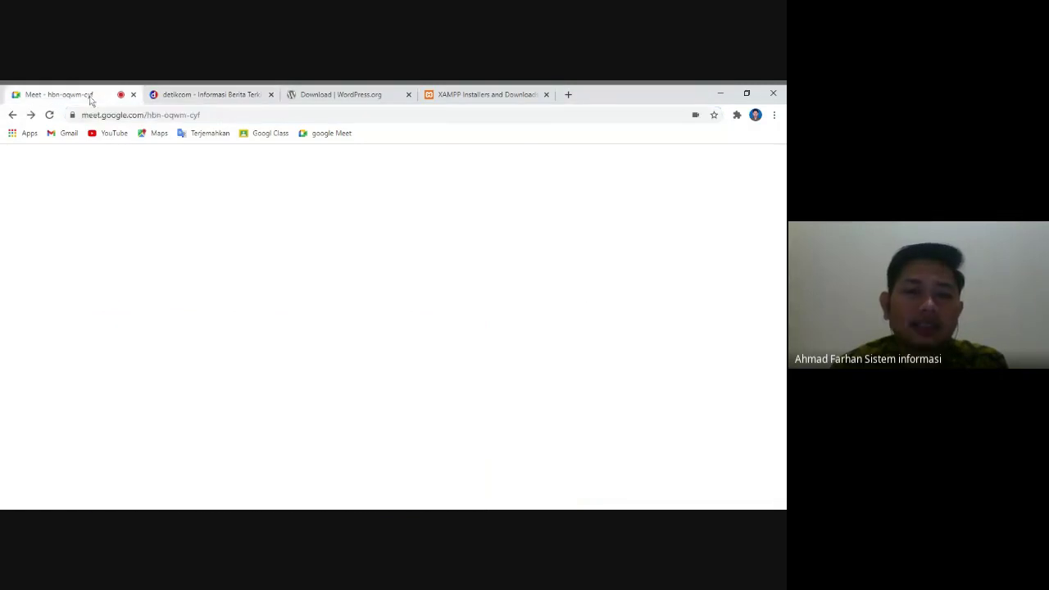
# - Admit all waiting participants into the Meet call and return to the XAMPP homepage
pyautogui.click(498, 217)
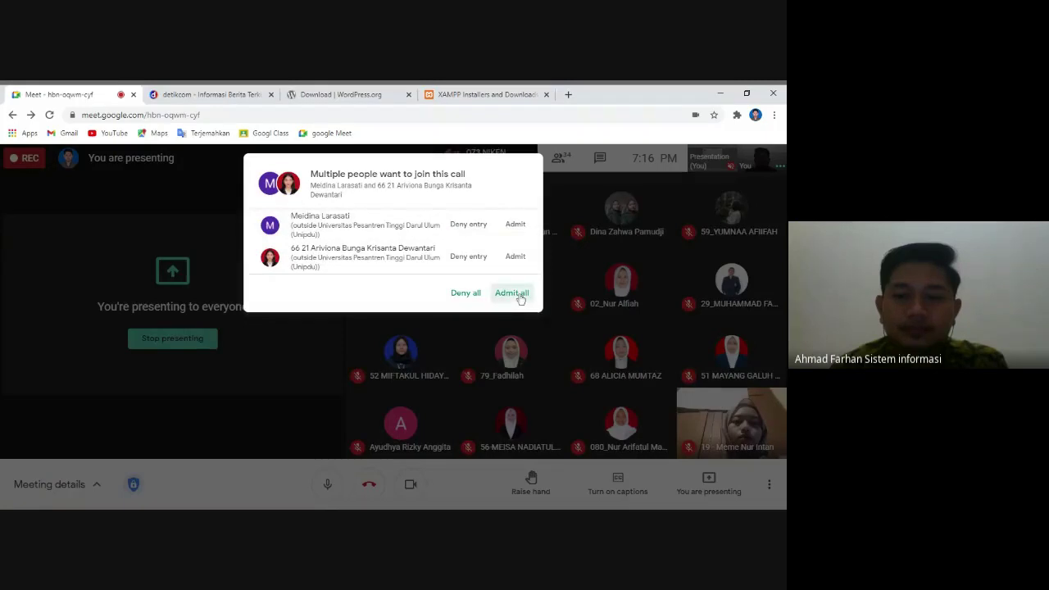
pyautogui.click(515, 293)
pyautogui.click(497, 95)
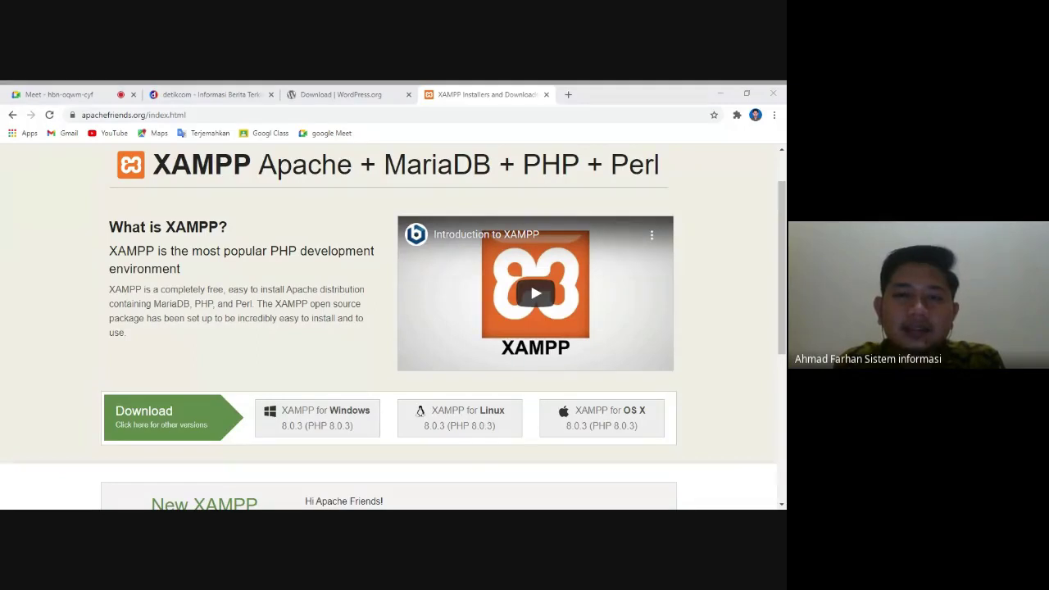
pyautogui.click(567, 95)
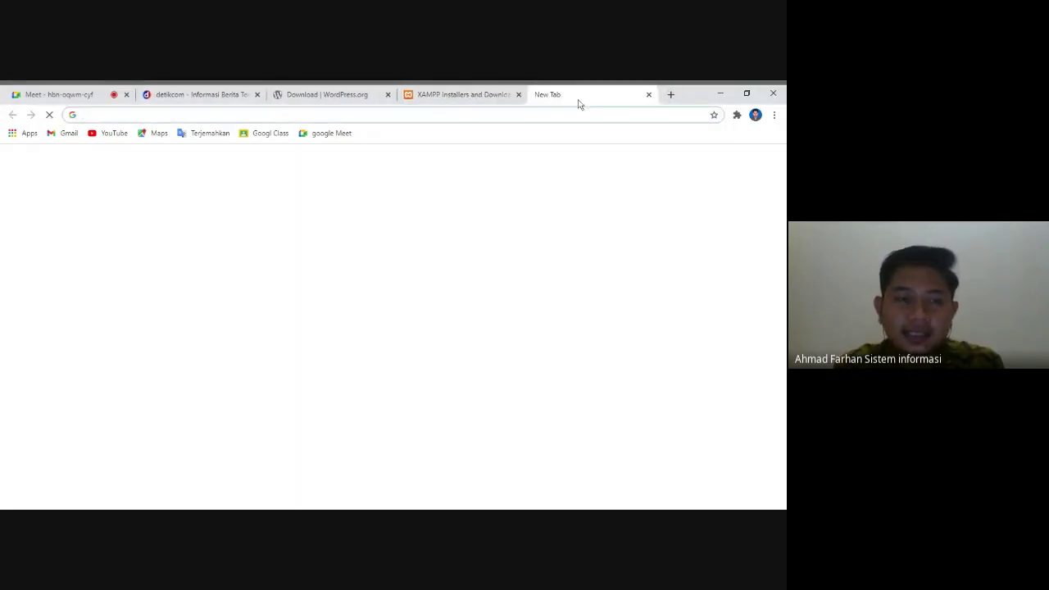
pyautogui.write('lo')
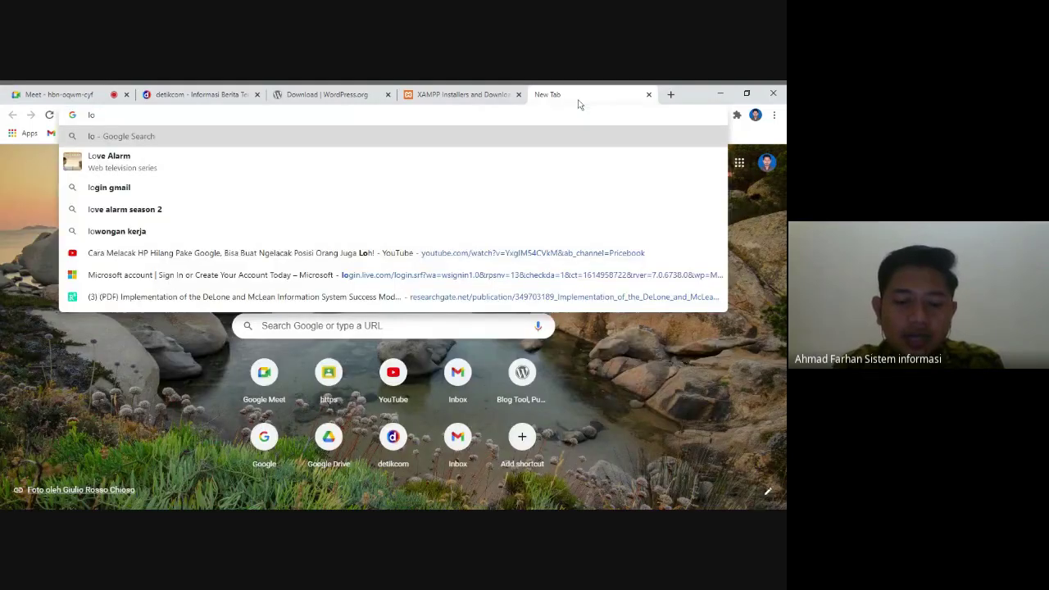
pyautogui.write('calhost')
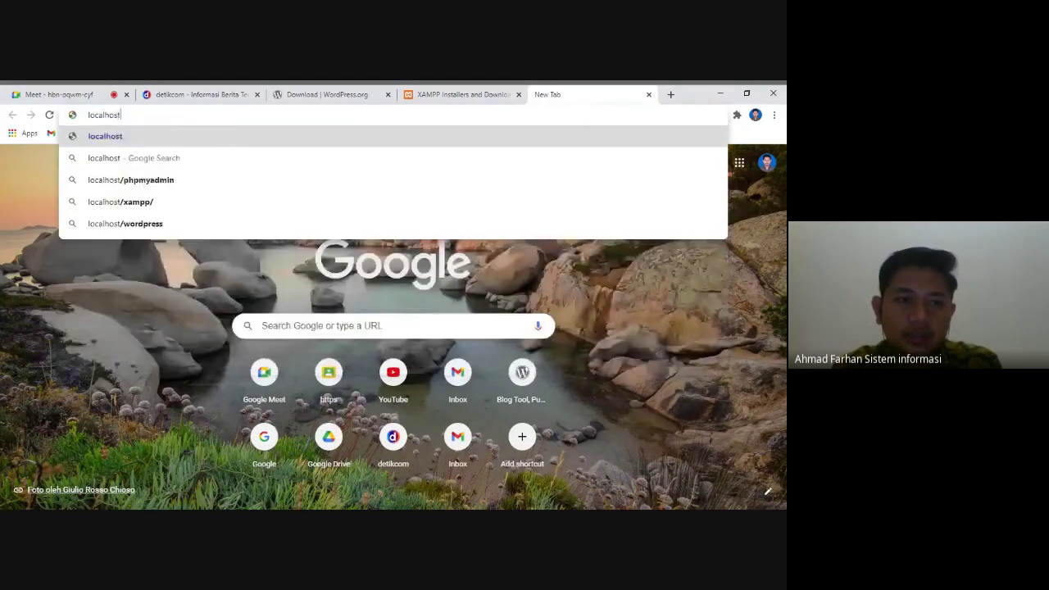
pyautogui.press('Return')
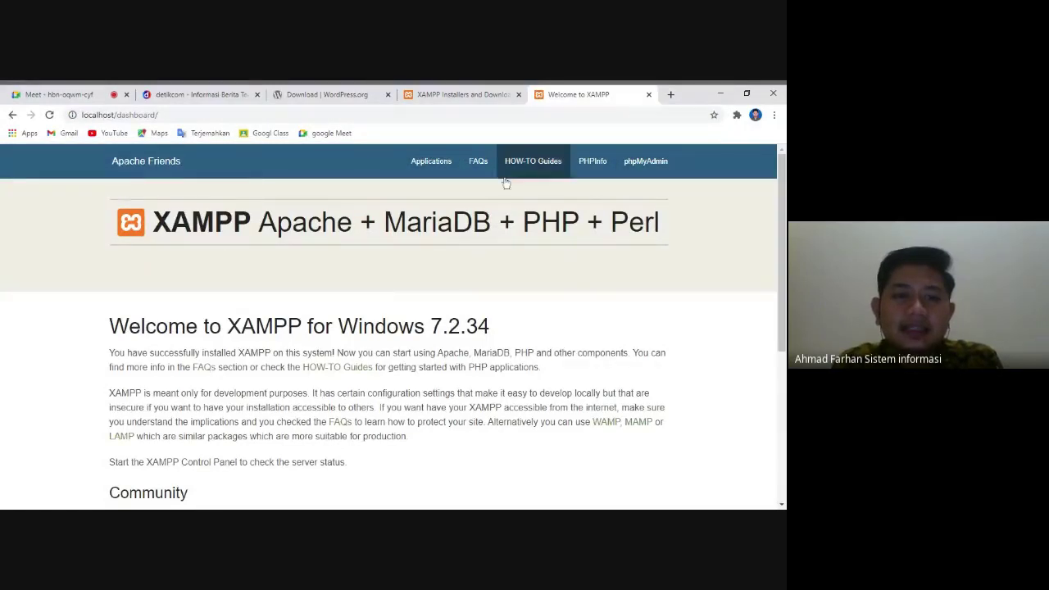
pyautogui.scroll(-3, 412, 434)
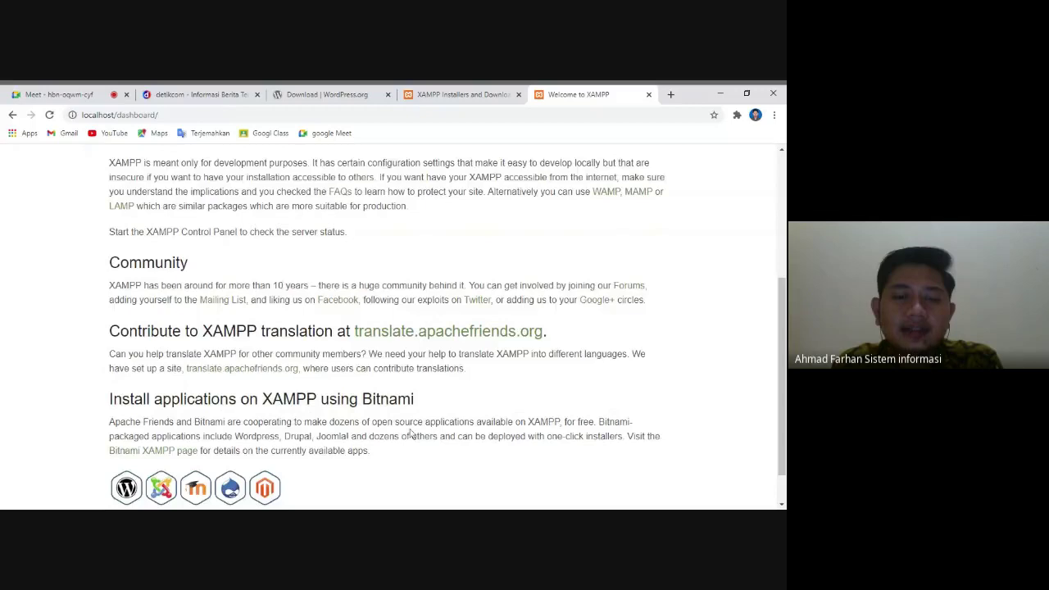
pyautogui.scroll(3, 412, 435)
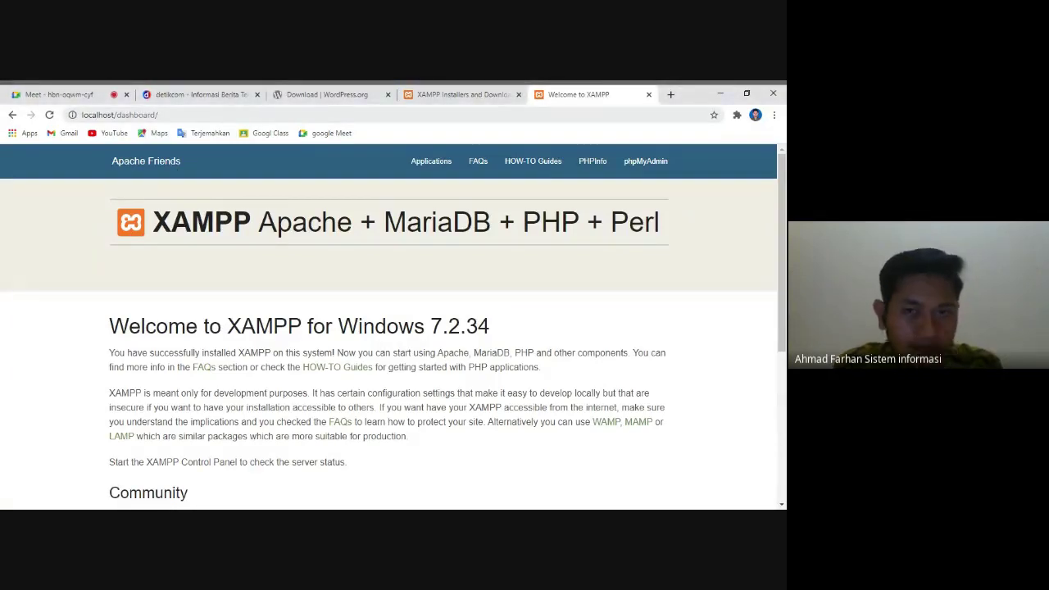
# - In phpMyAdmin, create an empty database named tokoonline using Baru and Buat
pyautogui.click(649, 168)
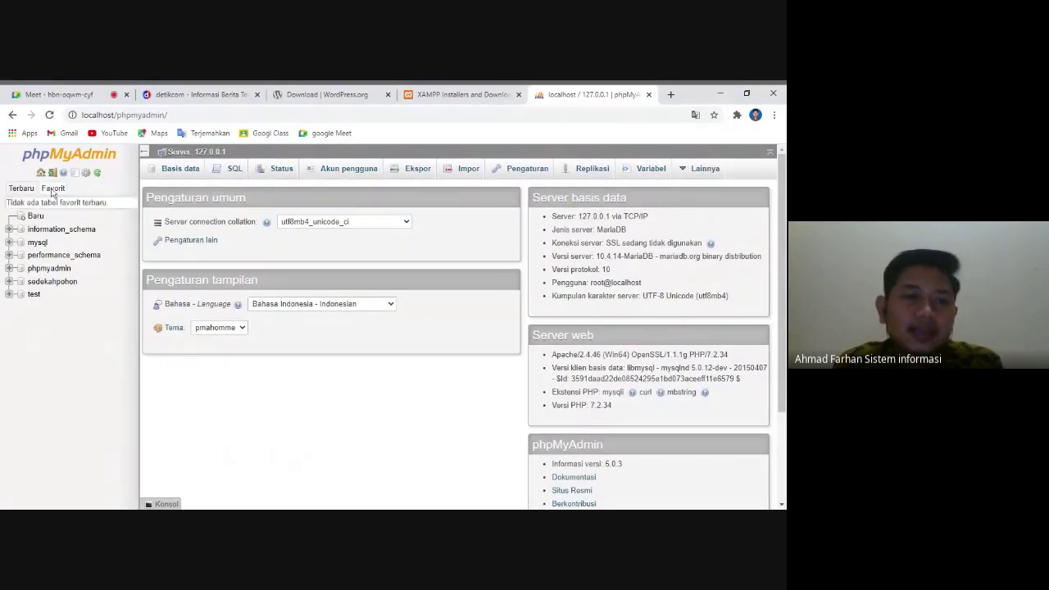
pyautogui.click(35, 217)
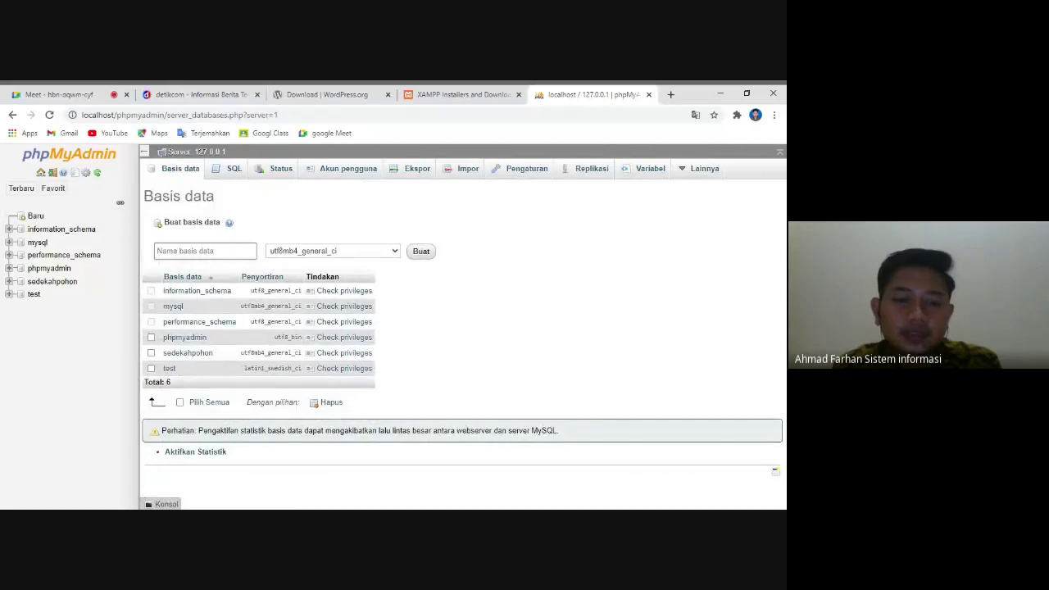
pyautogui.write('tokoonline')
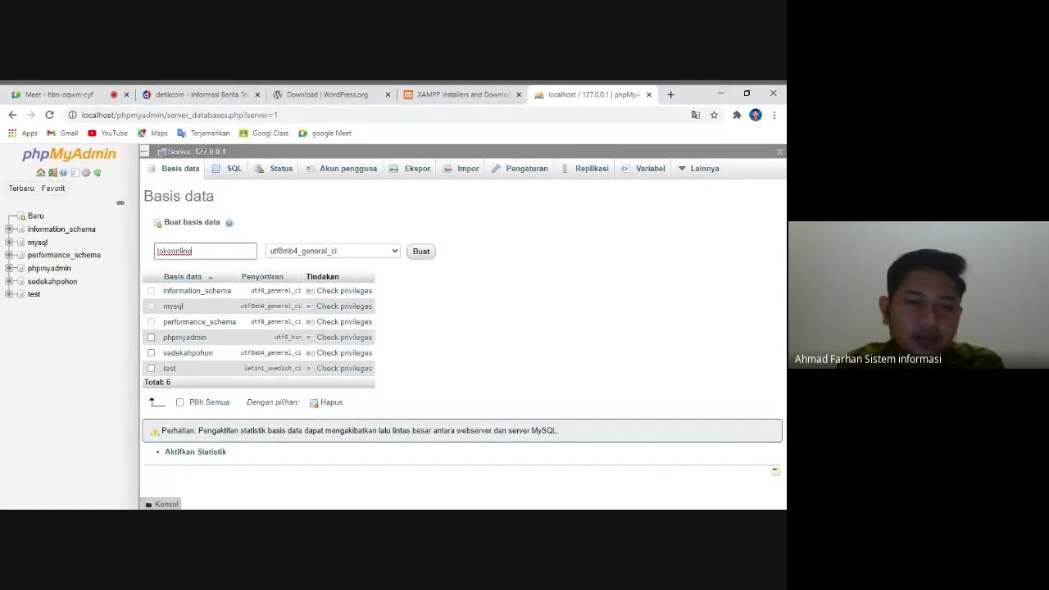
pyautogui.click(428, 253)
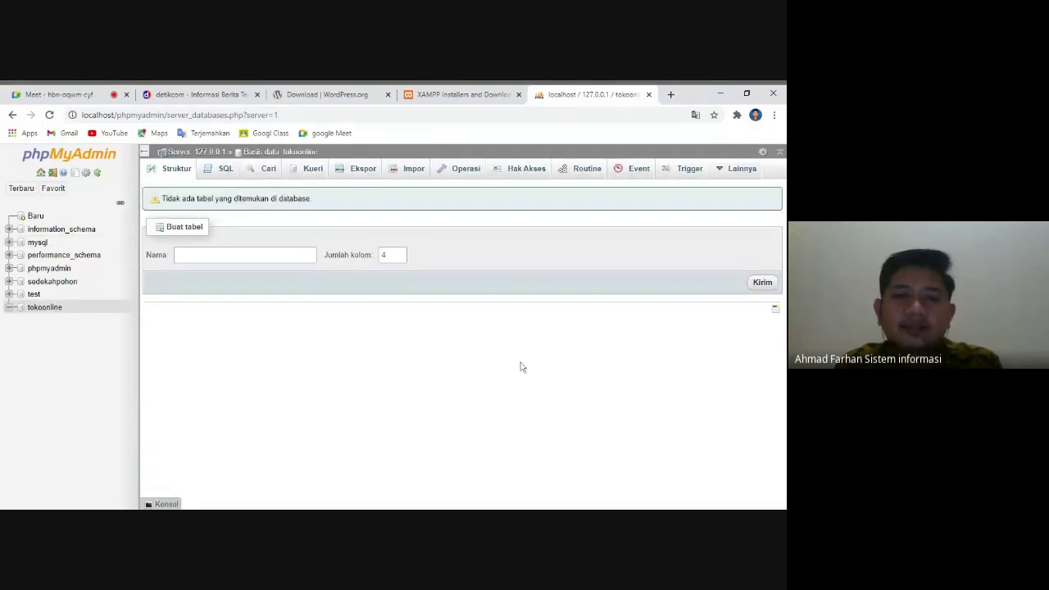
pyautogui.click(442, 97)
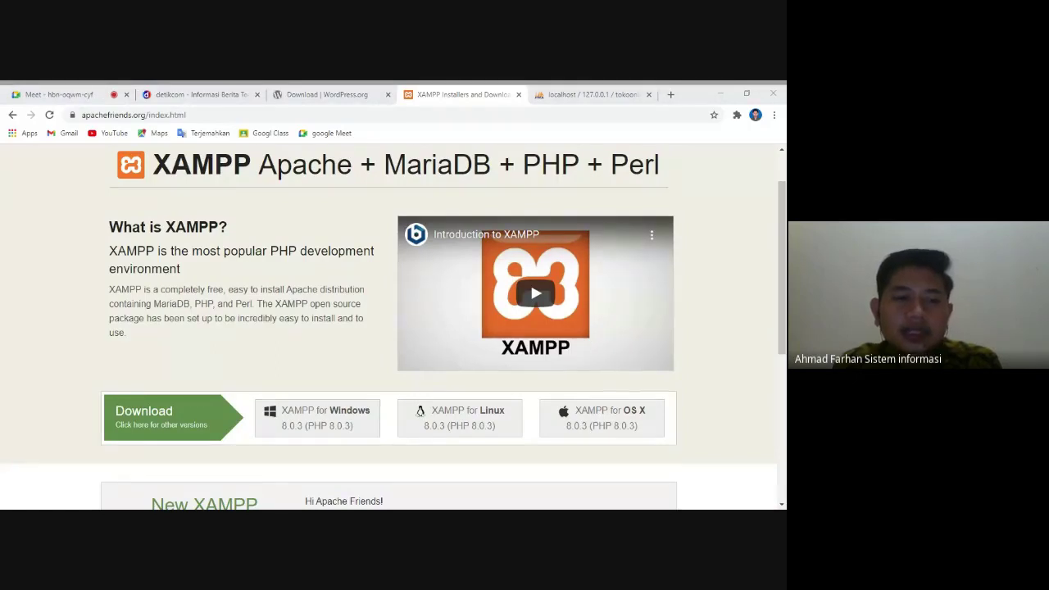
# - Open a new tab with localhost/ in the address bar, then switch to the Meet call
pyautogui.click(669, 95)
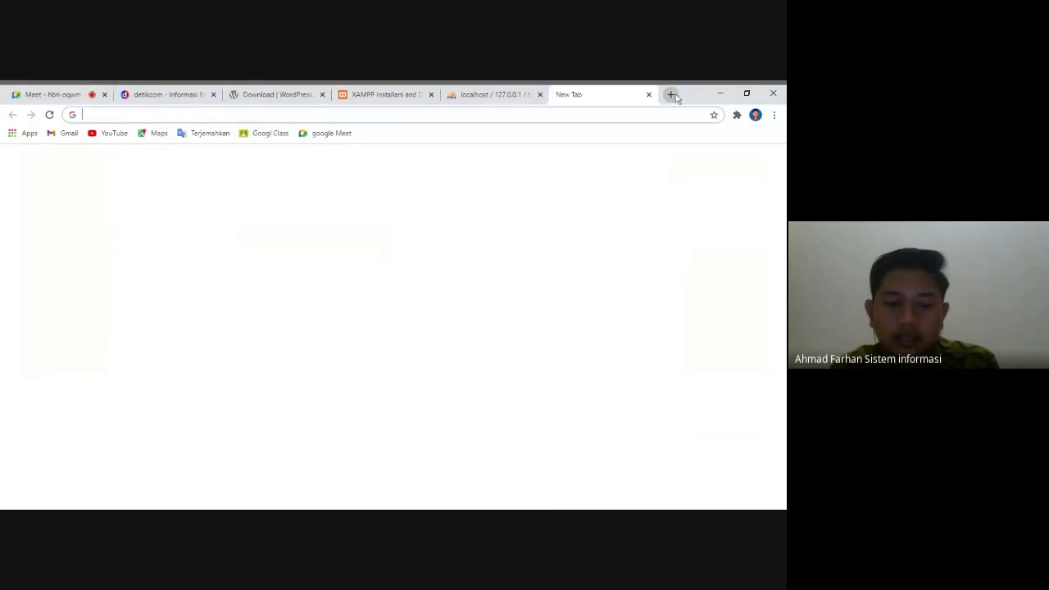
pyautogui.write('local')
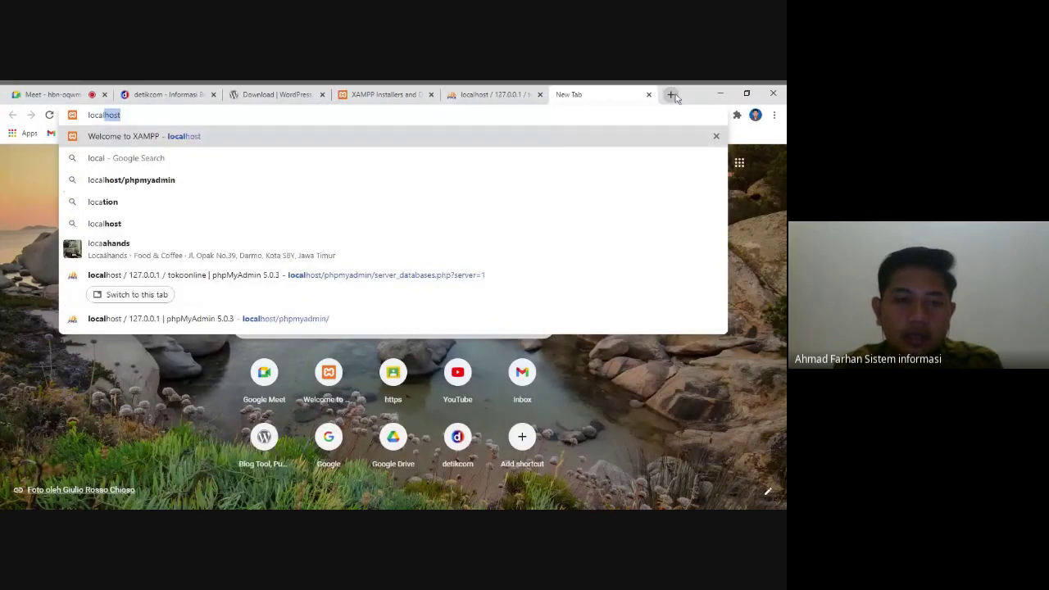
pyautogui.write('host/')
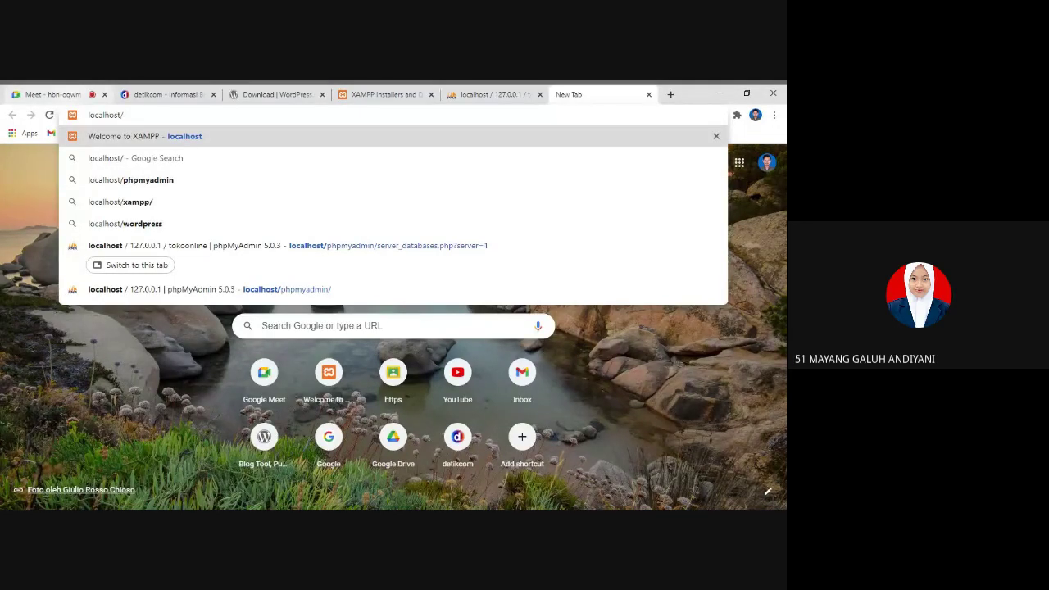
pyautogui.click(49, 95)
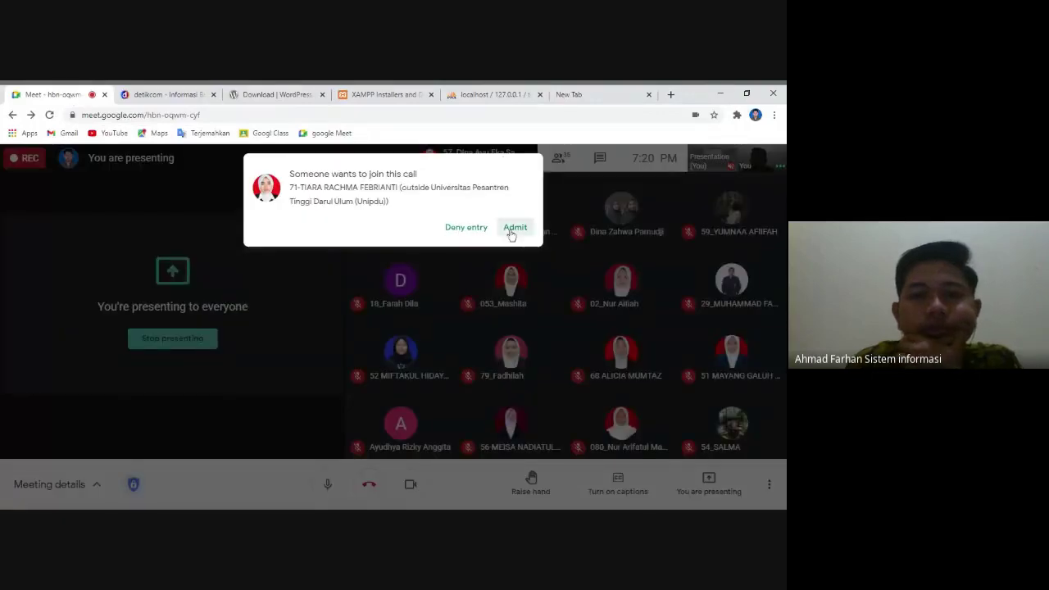
# - Admit the waiting participant to the Meet call and bring up the stop-presenting option
pyautogui.click(514, 228)
pyautogui.click(365, 96)
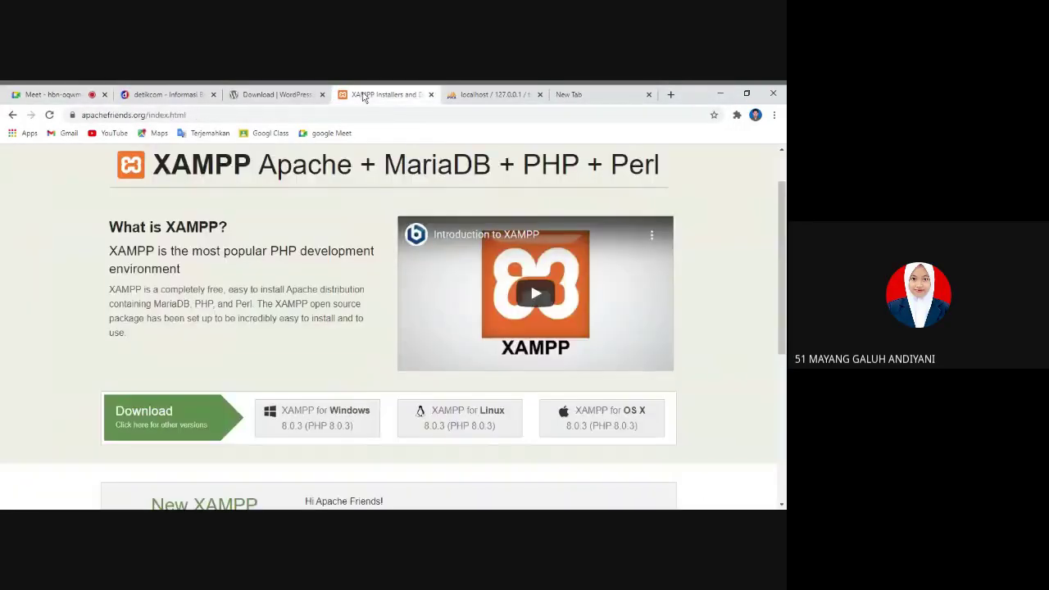
pyautogui.click(49, 95)
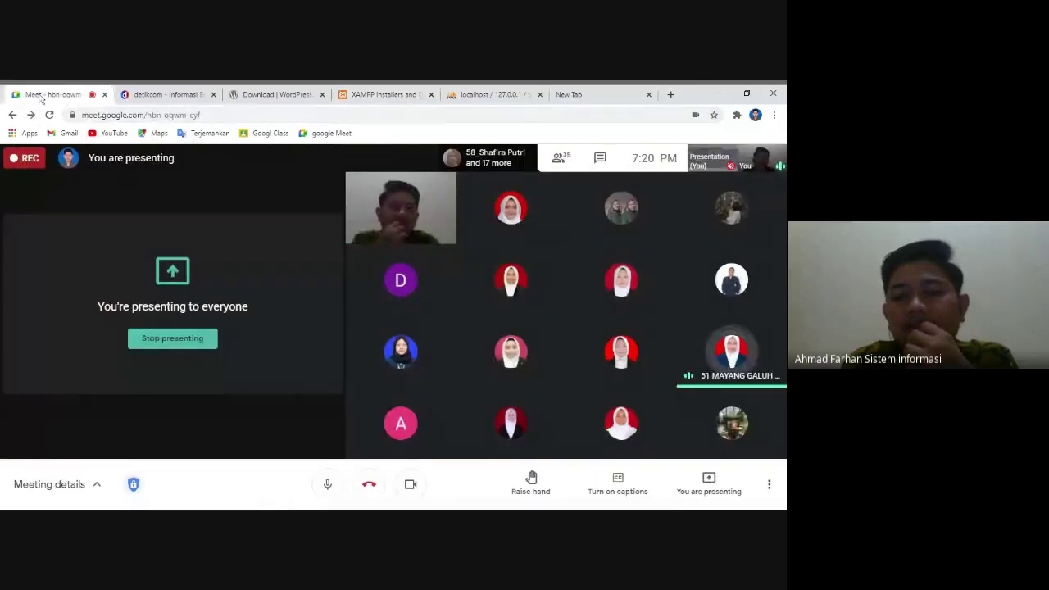
pyautogui.click(698, 491)
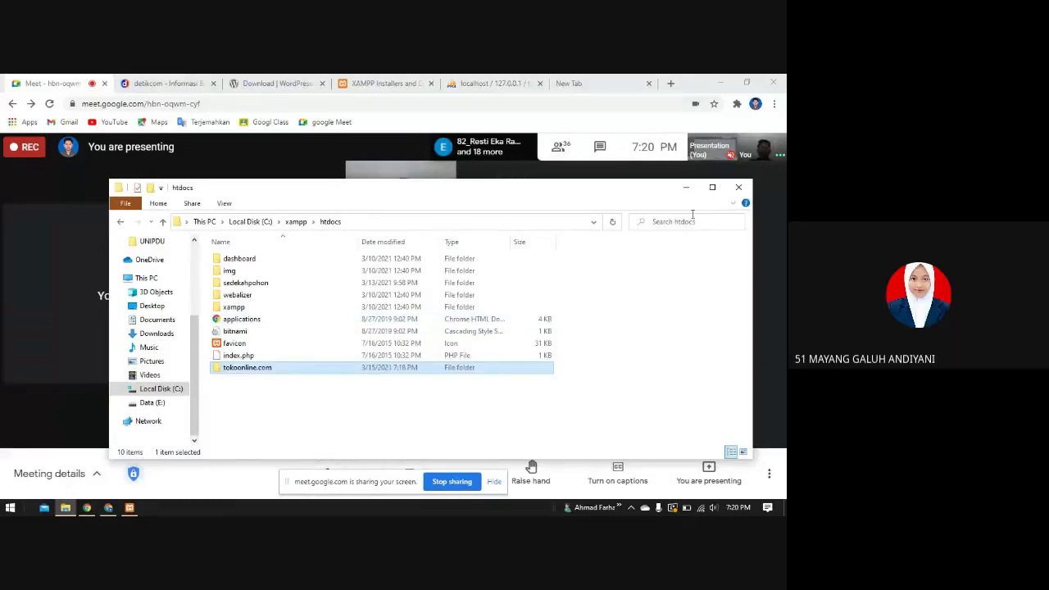
# - Minimize the htdocs folder window and bring Chrome's WordPress 5.7 download page to the front
pyautogui.click(686, 187)
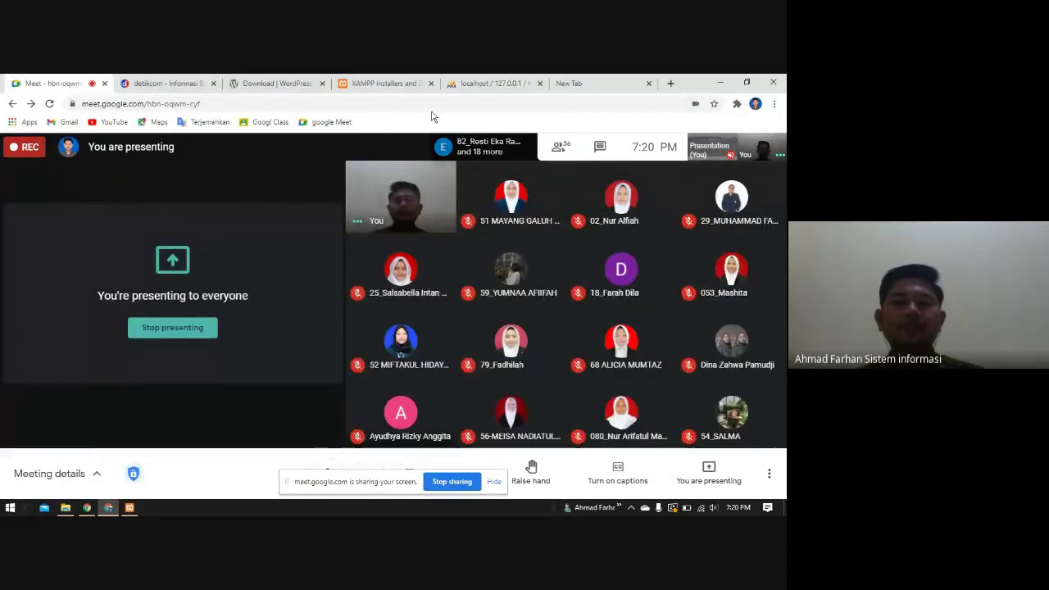
pyautogui.click(385, 83)
pyautogui.click(283, 83)
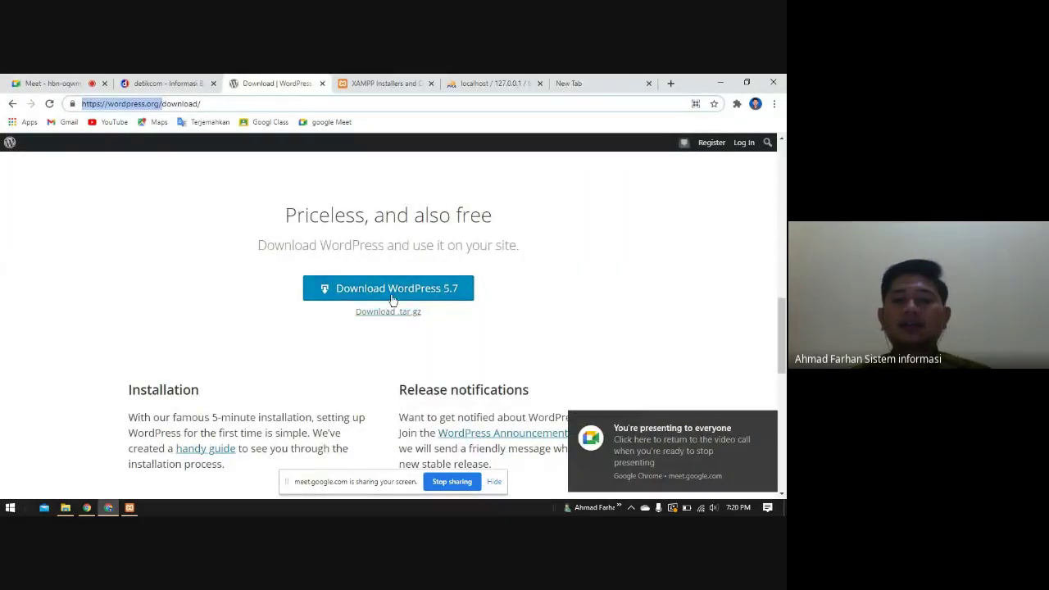
pyautogui.click(190, 284)
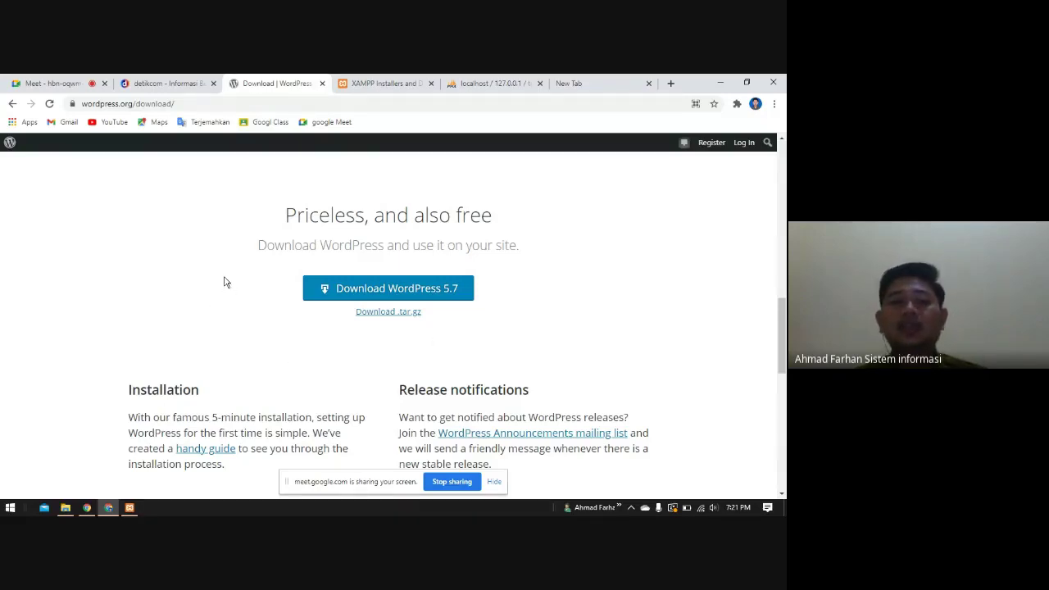
# - Scroll through the WordPress 5.7 download page, then switch to the XAMPP 8.0.3 downloads tab
pyautogui.scroll(8, 221, 319)
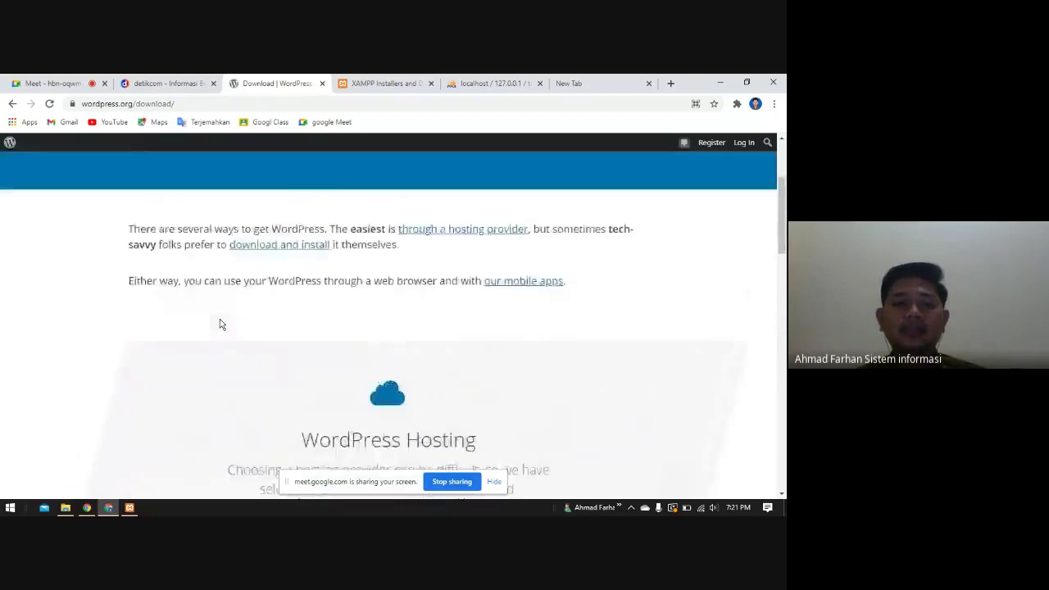
pyautogui.scroll(2, 220, 319)
pyautogui.scroll(-3, 428, 342)
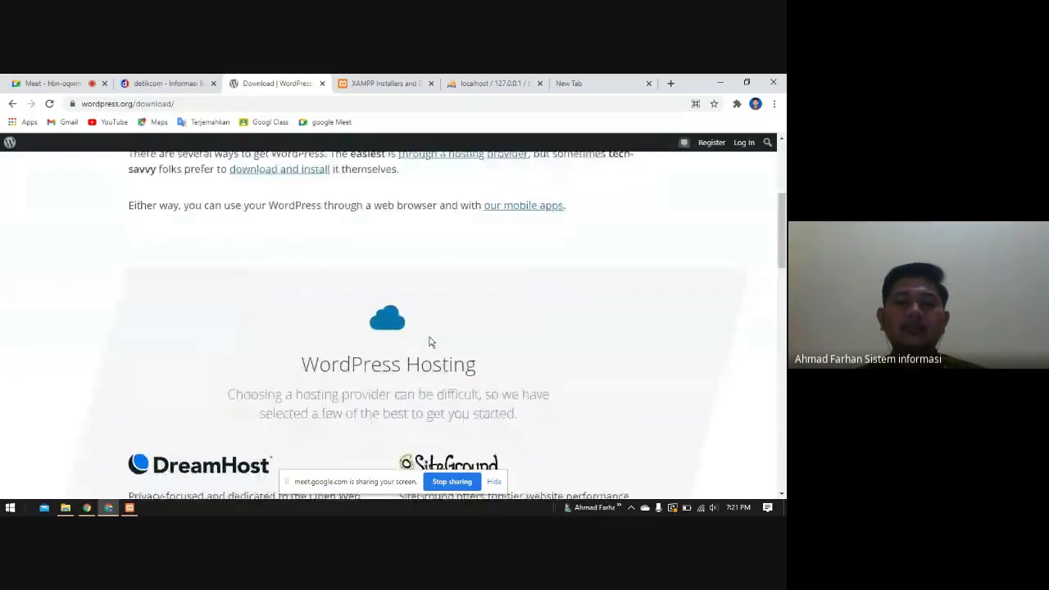
pyautogui.scroll(-3, 428, 341)
pyautogui.scroll(2, 398, 328)
pyautogui.scroll(-3, 396, 315)
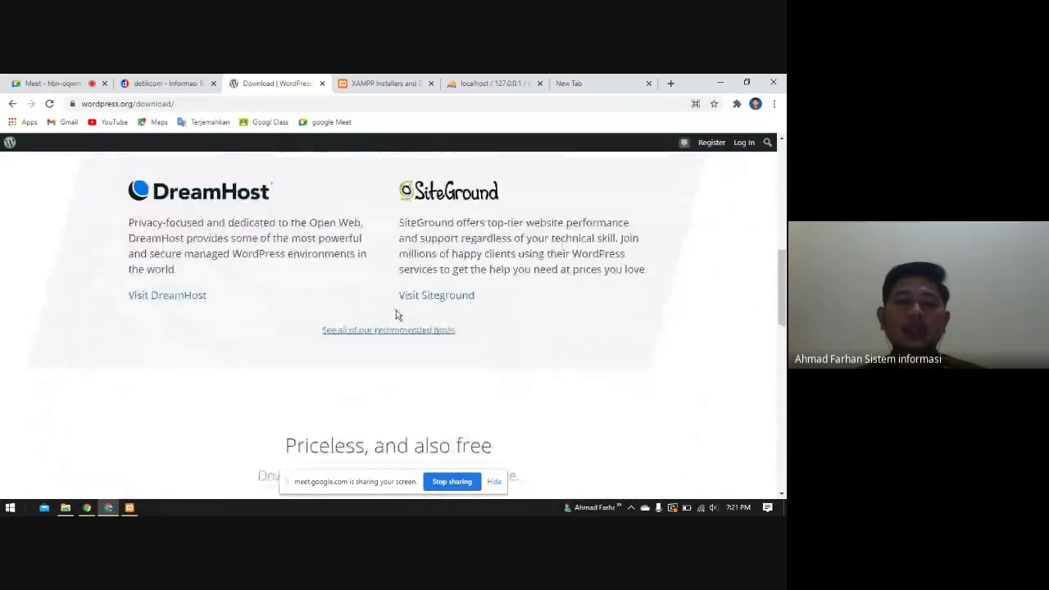
pyautogui.scroll(-2, 396, 315)
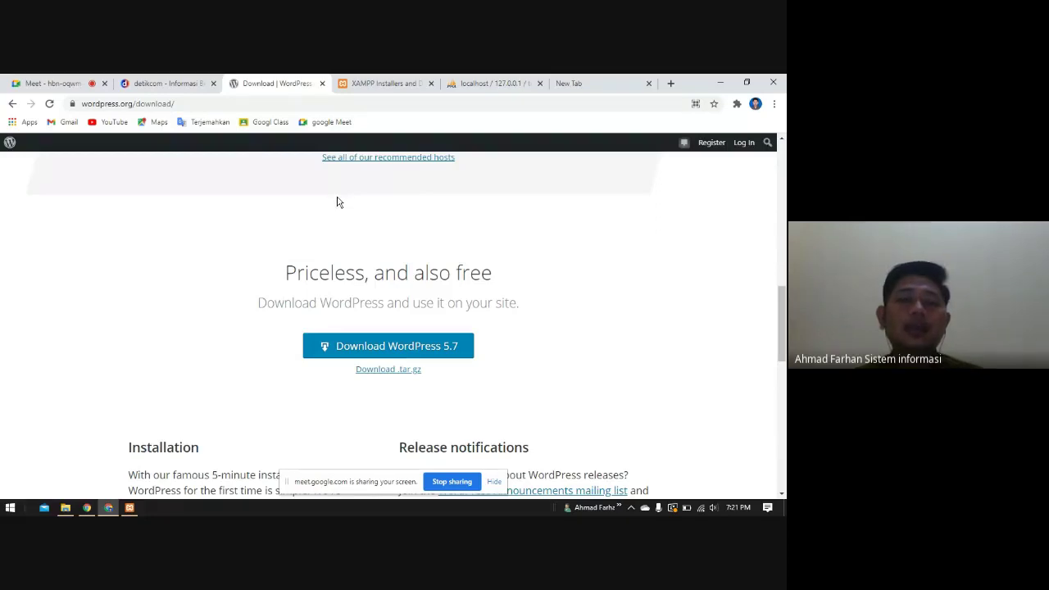
pyautogui.click(361, 88)
pyautogui.scroll(1, 194, 159)
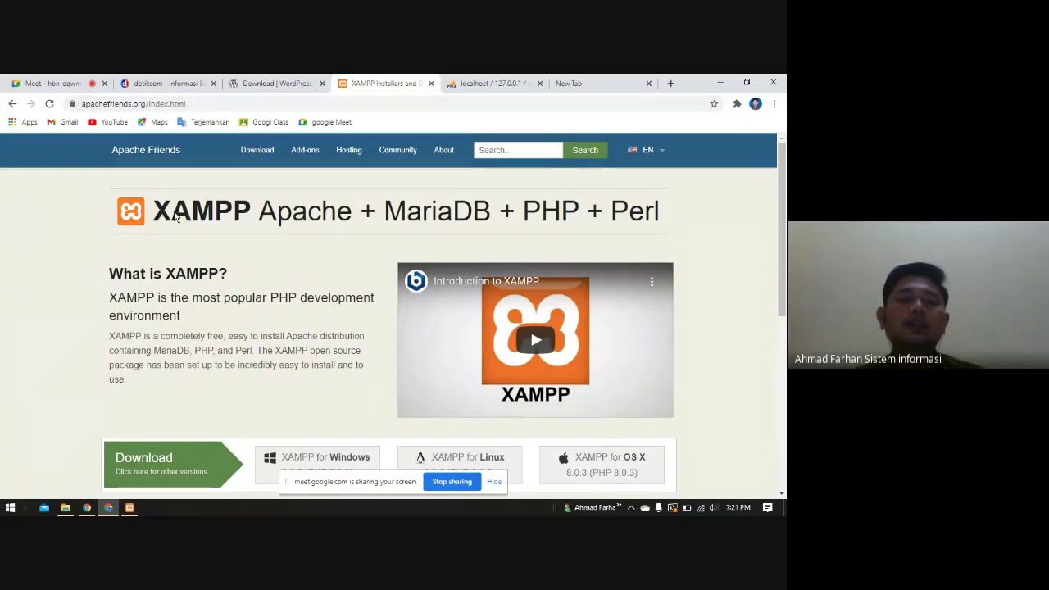
pyautogui.scroll(-1, 229, 403)
pyautogui.scroll(-2, 229, 403)
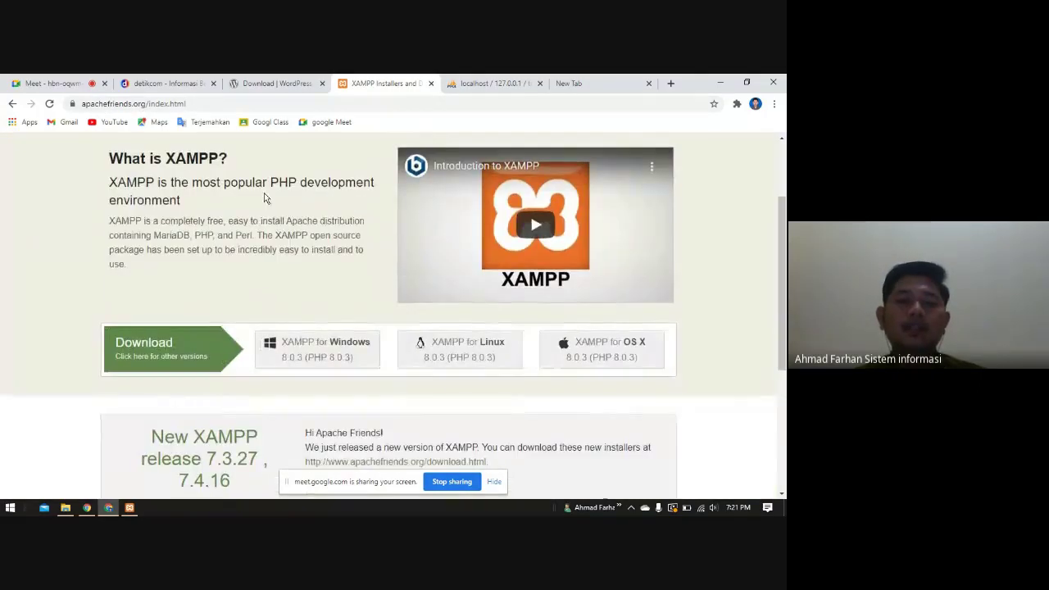
pyautogui.scroll(1, 431, 297)
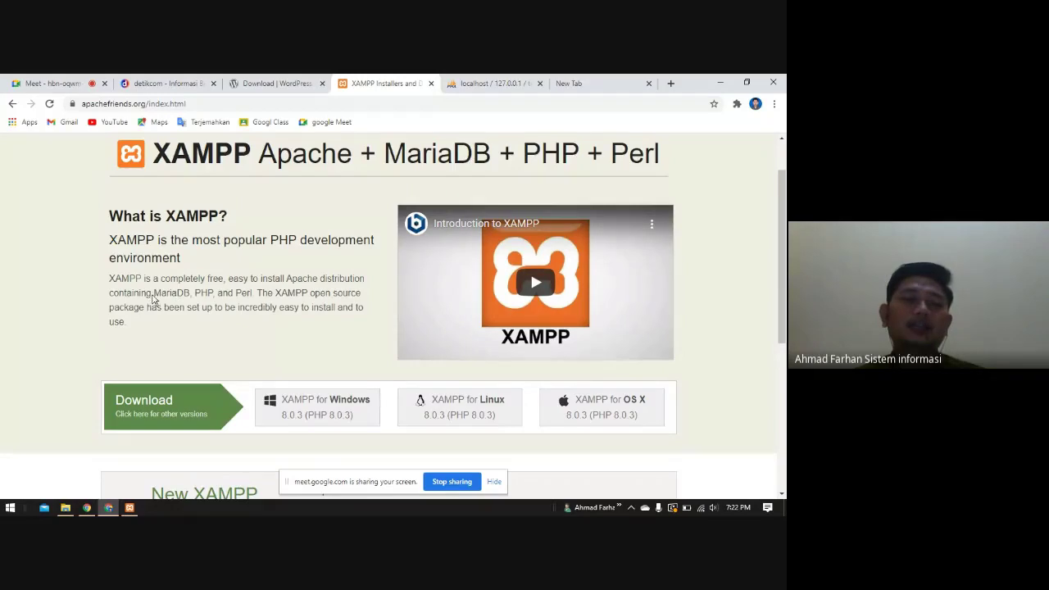
# - Open Downloads > Compressed and select the extracted tokoonline.com folder beside the wordpress-5.7 ZIP
pyautogui.click(275, 82)
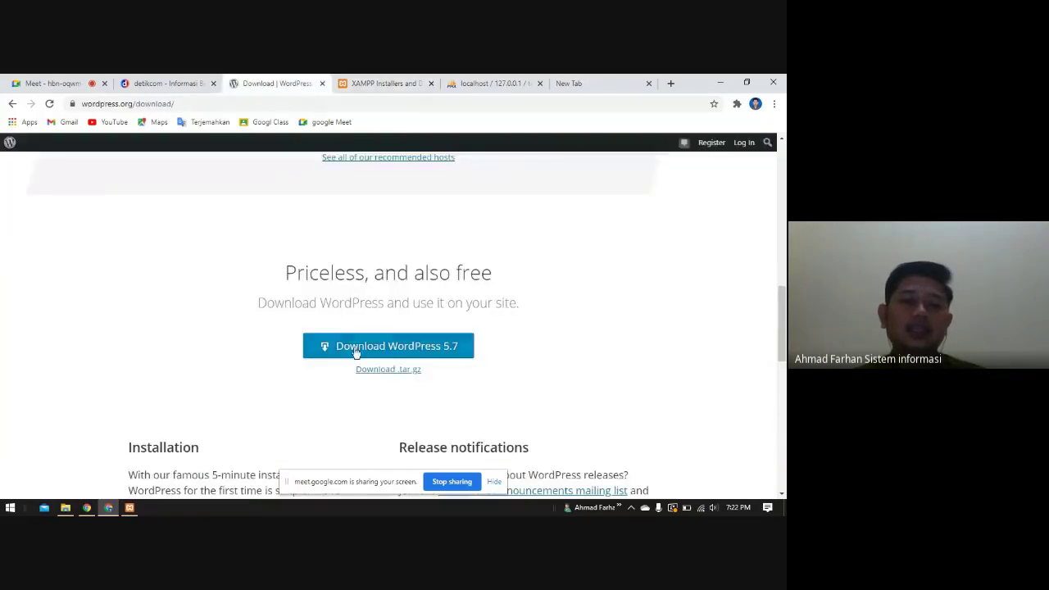
pyautogui.click(65, 508)
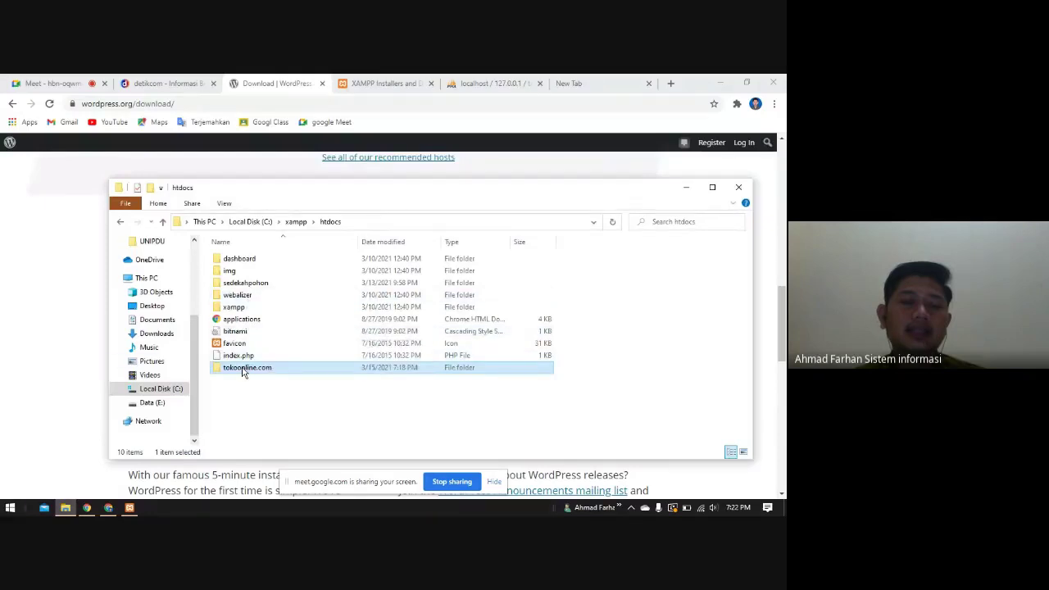
pyautogui.click(159, 333)
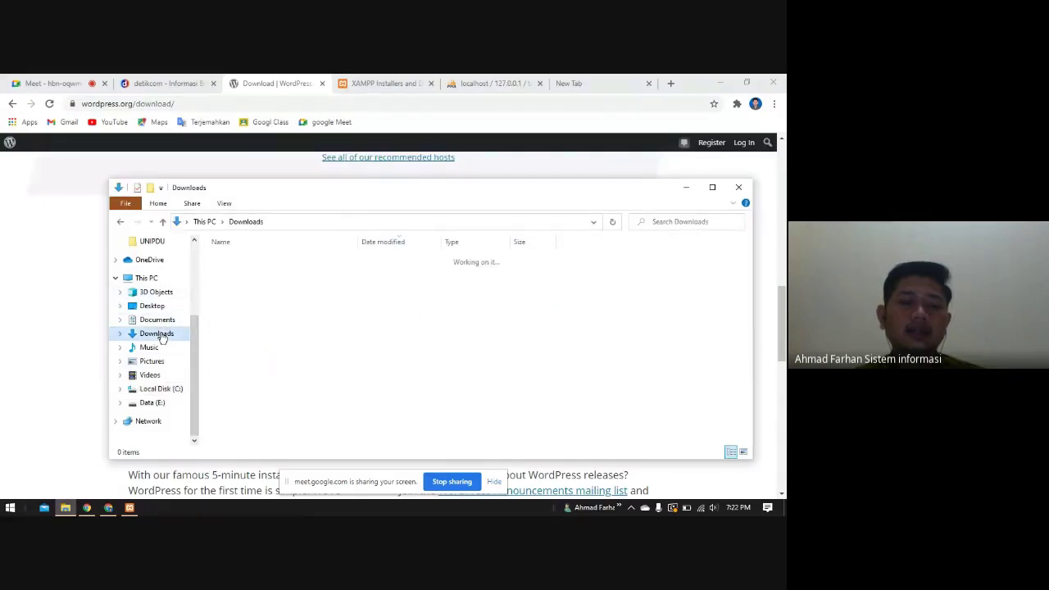
pyautogui.doubleClick(263, 276)
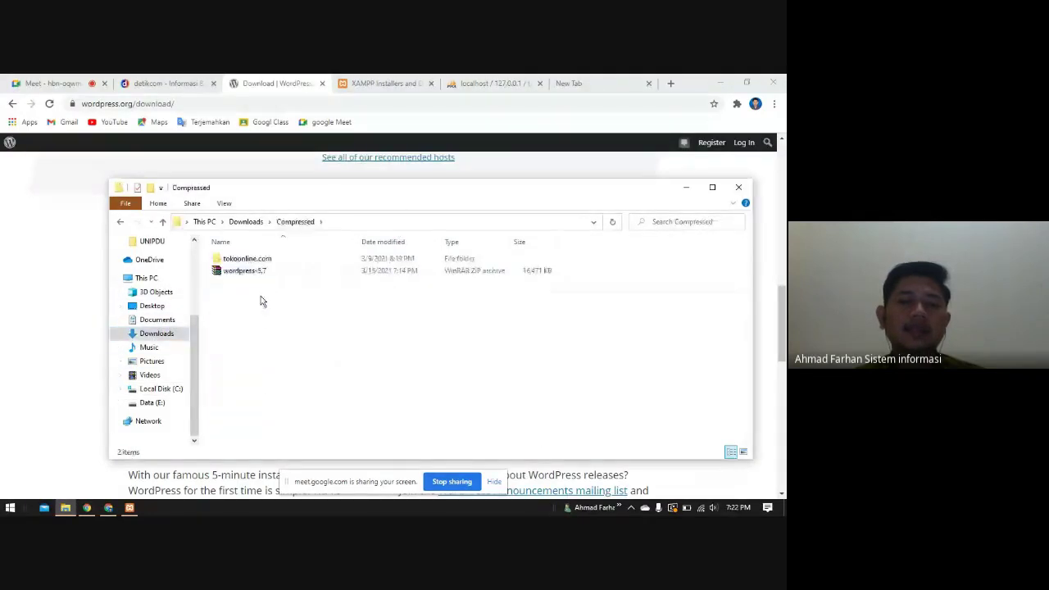
pyautogui.click(250, 273)
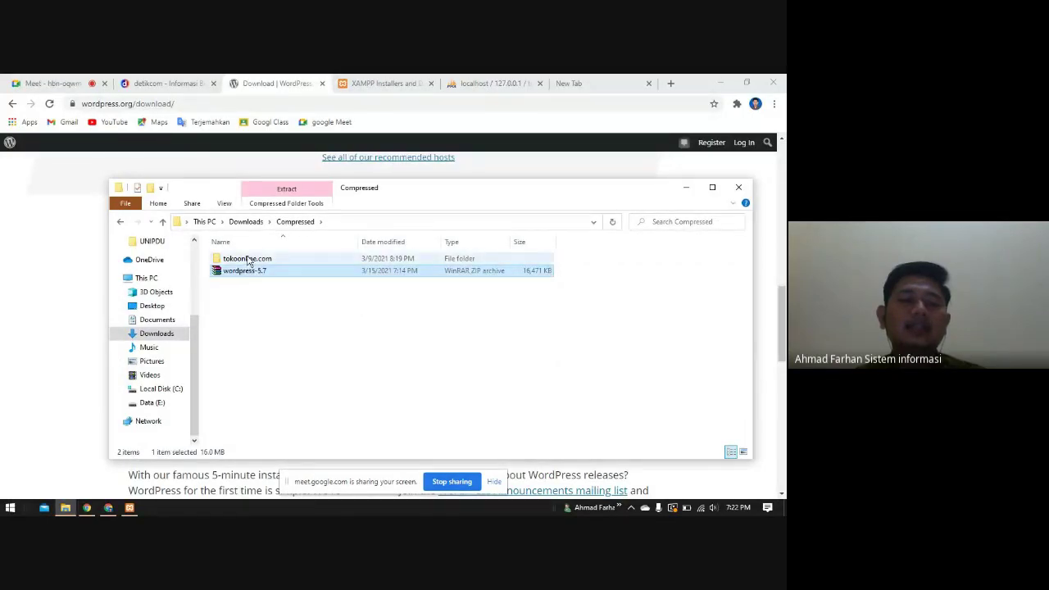
pyautogui.click(250, 261)
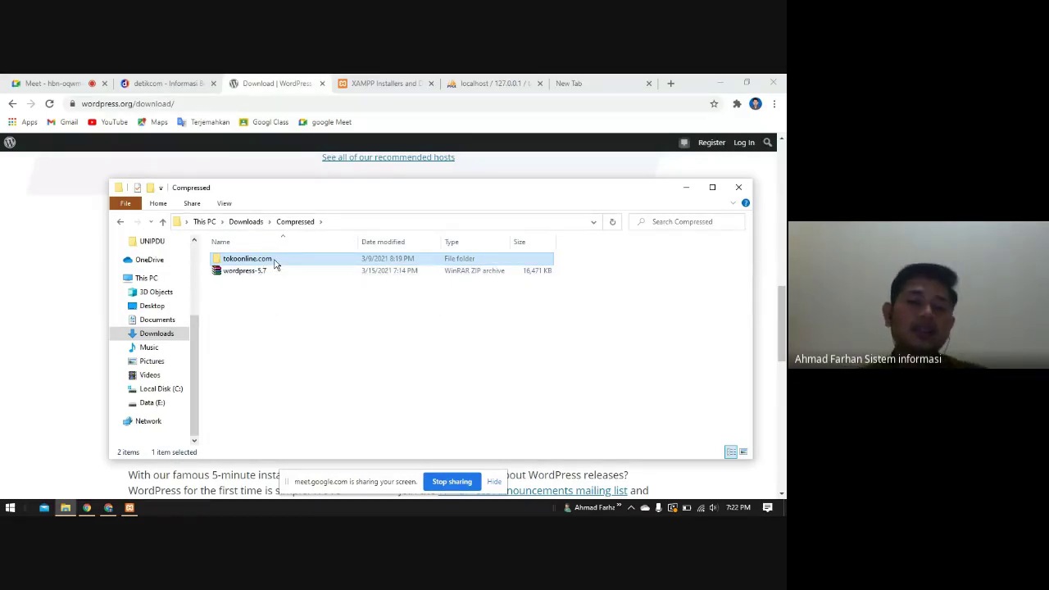
# - Copy the tokoonline.com folder and go to C:\xampp\htdocs, selecting its tokoonline.com folder
pyautogui.rightClick(274, 264)
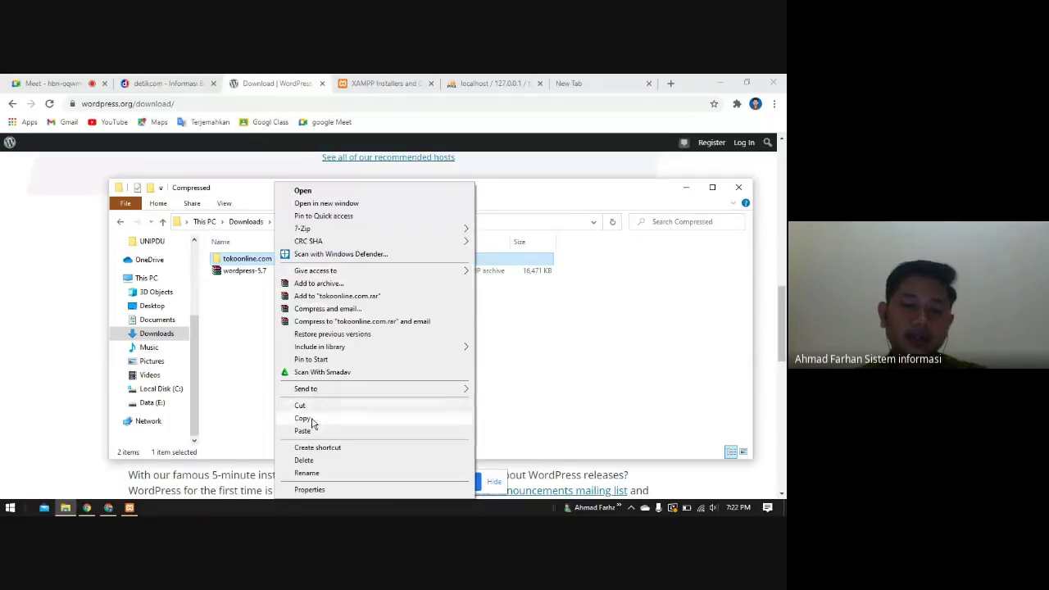
pyautogui.click(305, 417)
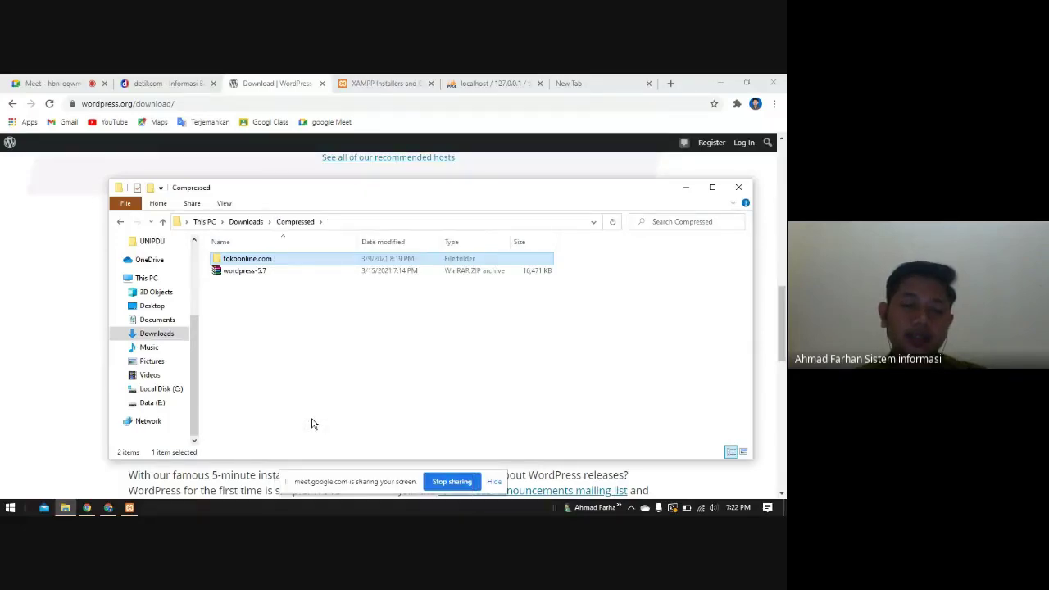
pyautogui.click(160, 389)
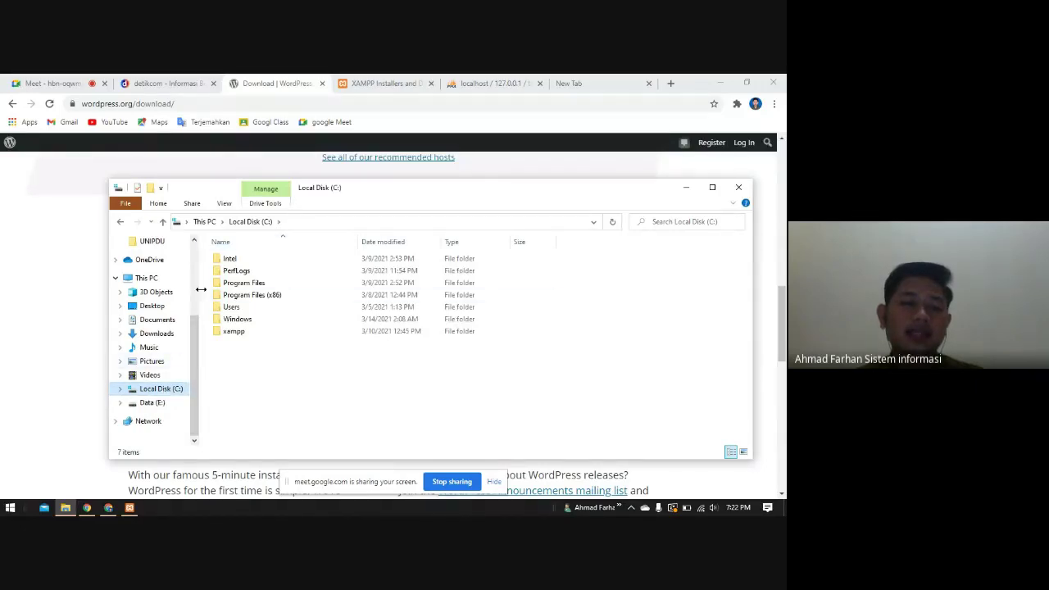
pyautogui.click(234, 335)
pyautogui.doubleClick(265, 334)
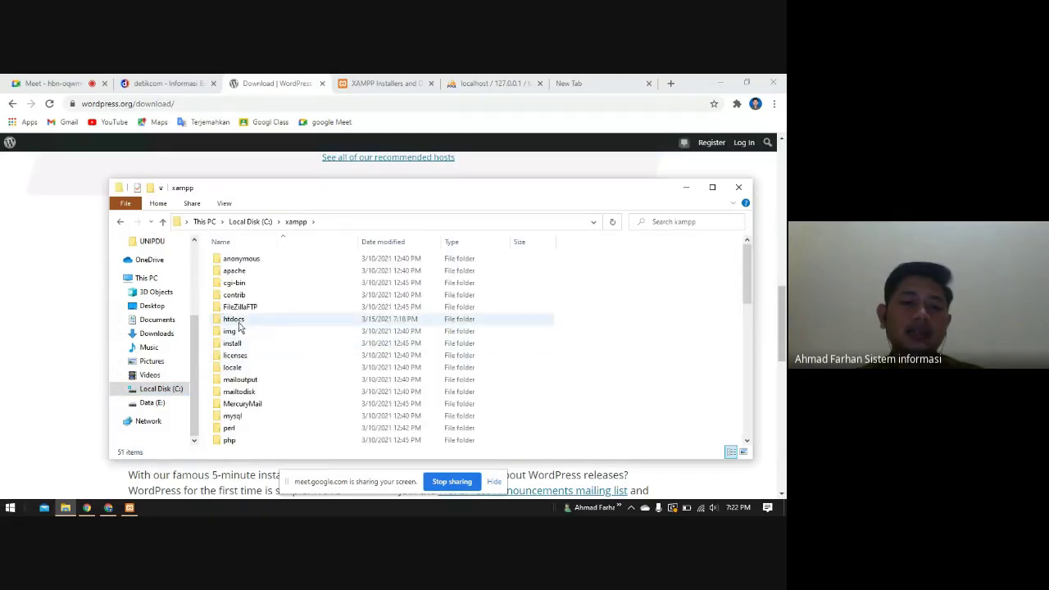
pyautogui.doubleClick(240, 326)
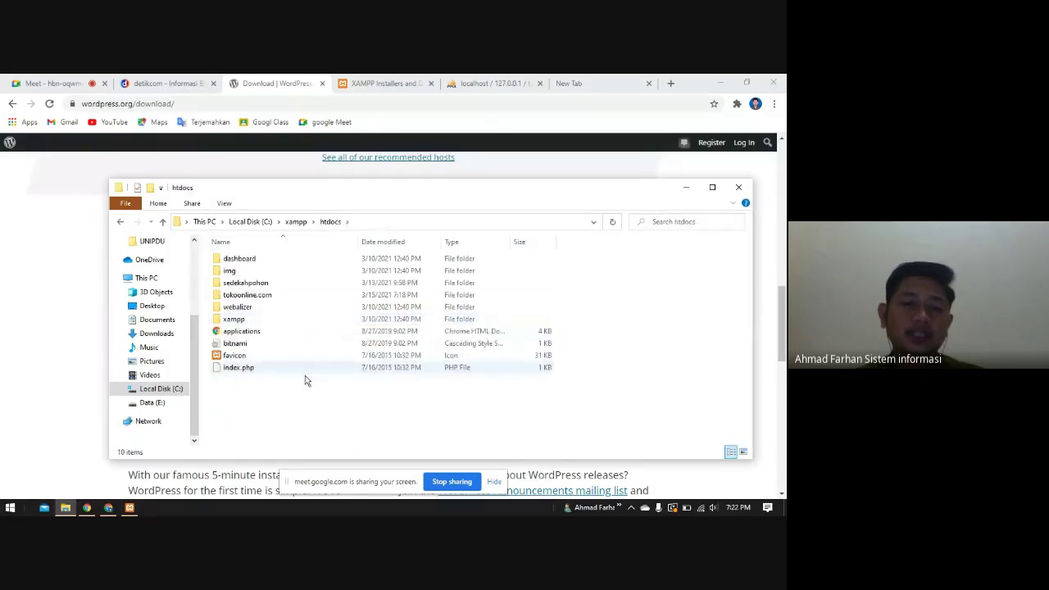
pyautogui.click(232, 297)
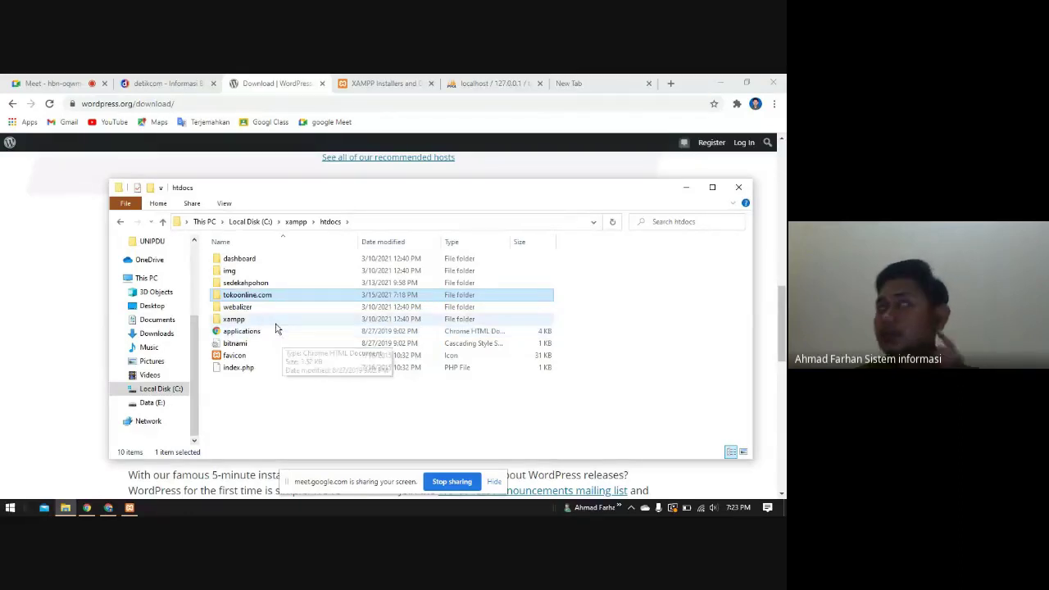
# - Load localhost/ and open phpMyAdmin to show the tokoonline database, then return to htdocs
pyautogui.click(401, 85)
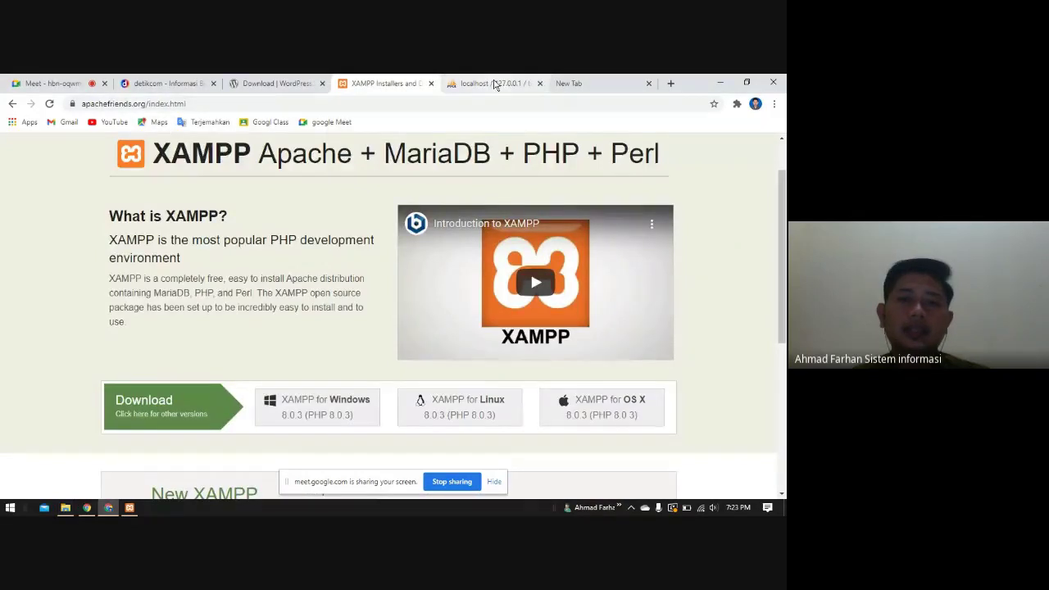
pyautogui.click(494, 85)
pyautogui.moveTo(115, 104); pyautogui.dragTo(331, 103)
pyautogui.press('BackSpace')
pyautogui.press('Return')
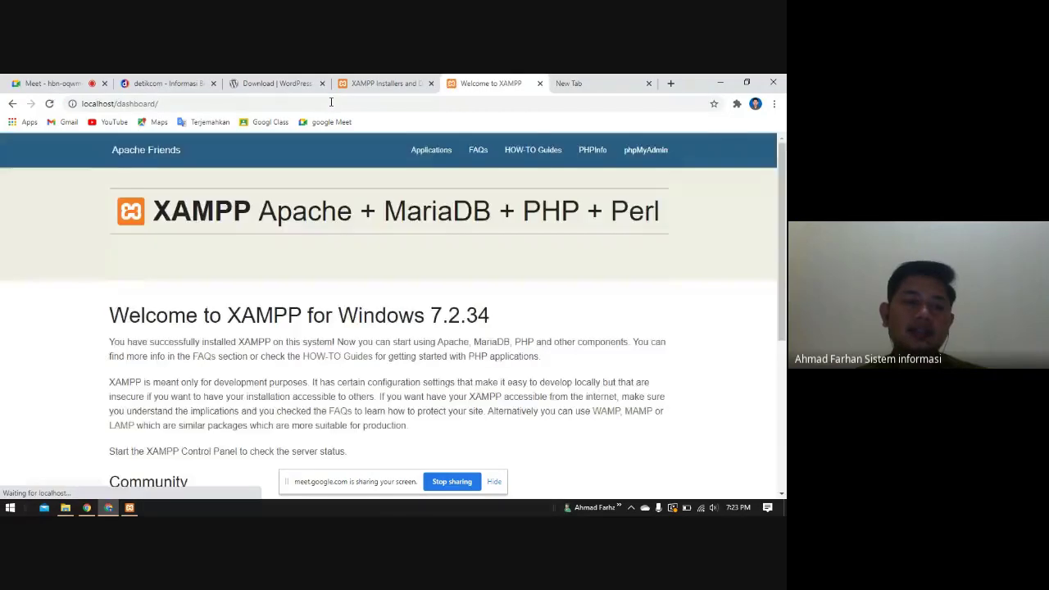
pyautogui.click(647, 156)
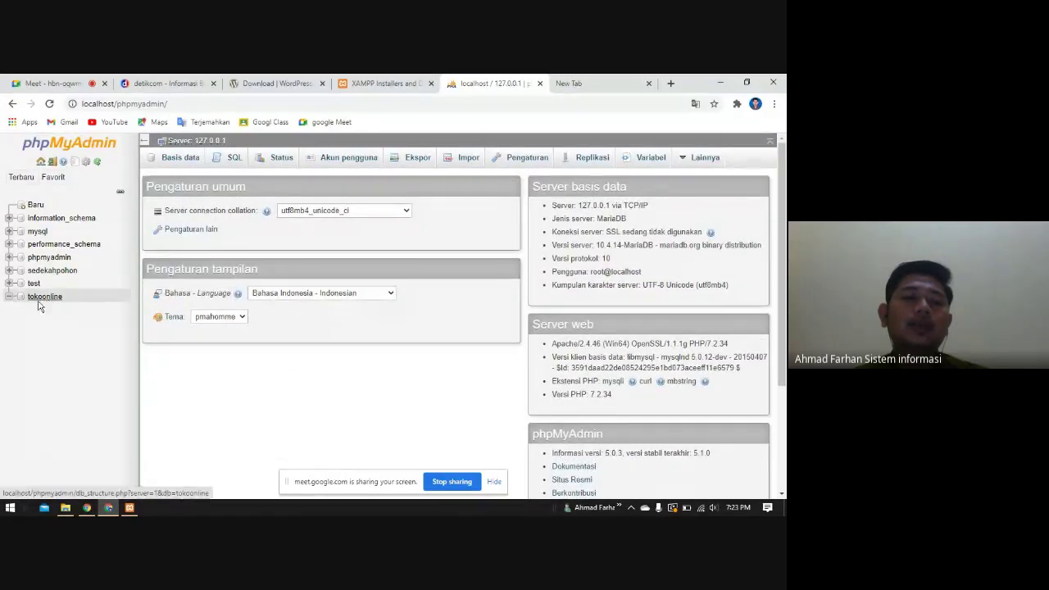
pyautogui.click(63, 509)
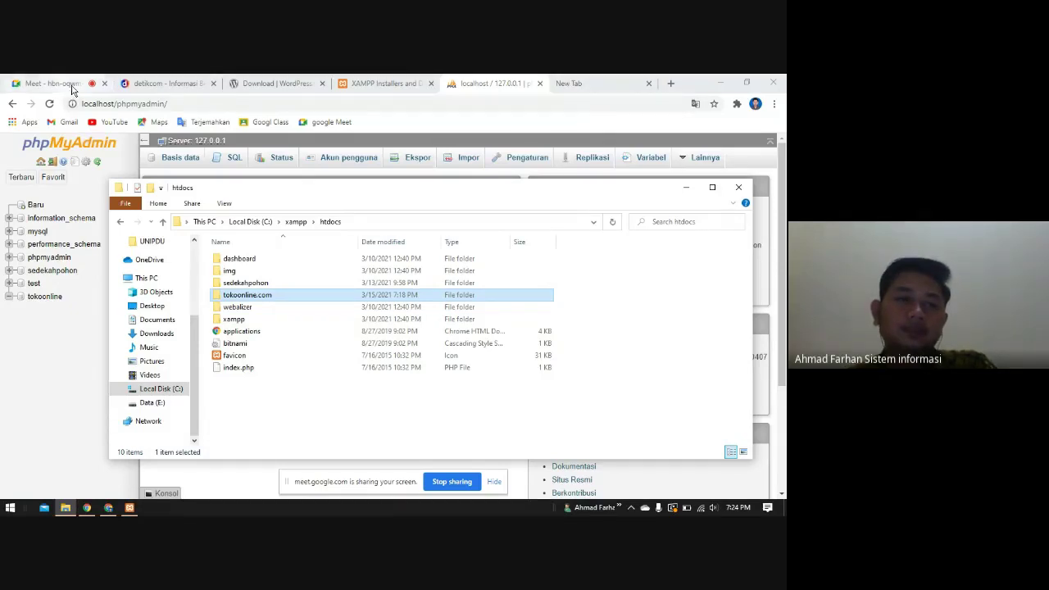
# - Admit the waiting participant into the Google Meet call
pyautogui.click(73, 85)
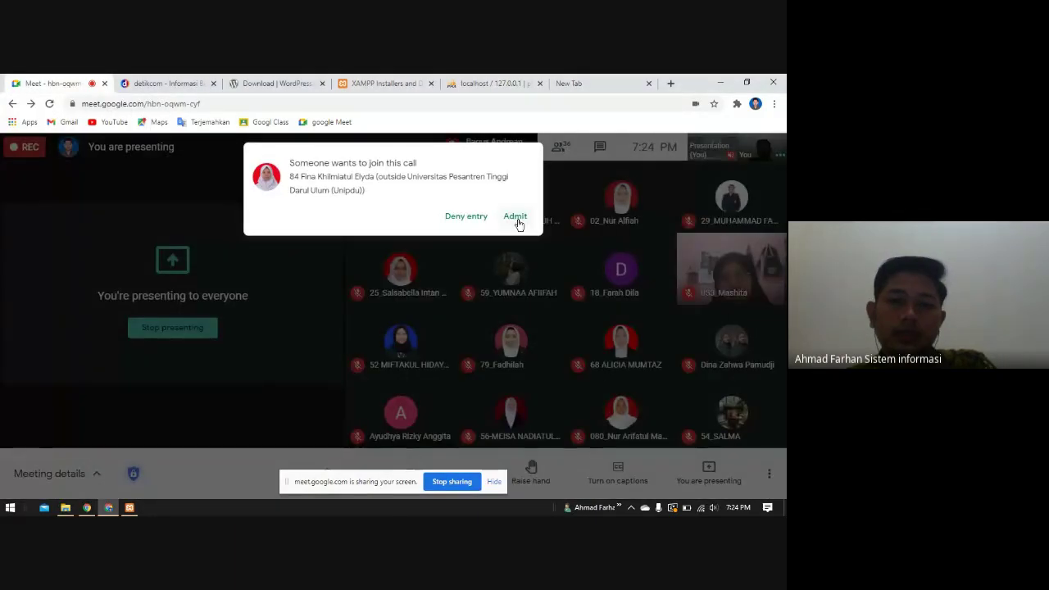
pyautogui.click(514, 216)
pyautogui.click(577, 83)
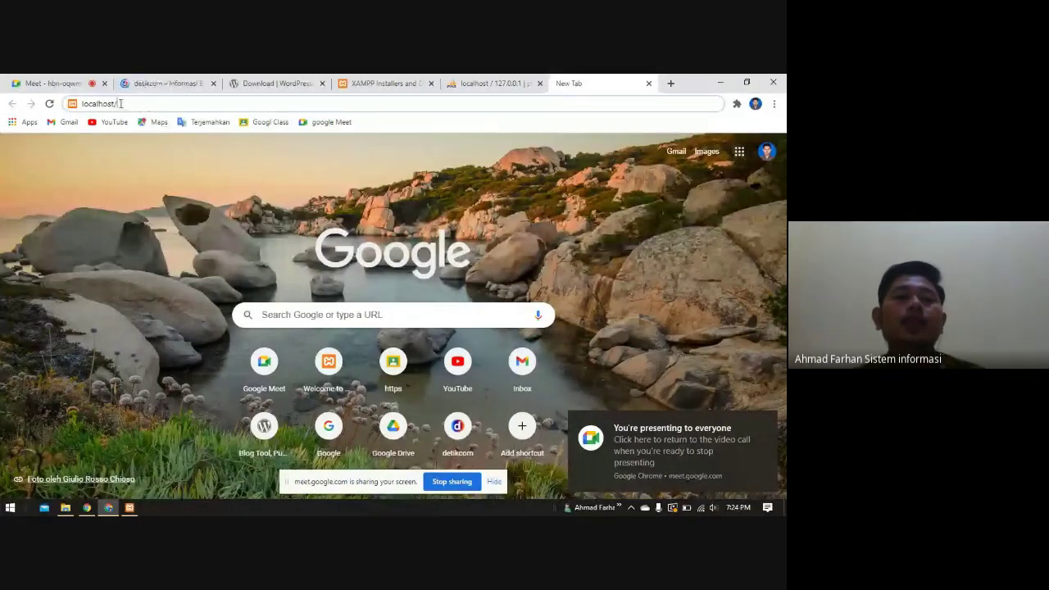
# - Load localhost/tokoonline.com in the new tab, then go back to phpMyAdmin
pyautogui.moveTo(120, 104); pyautogui.dragTo(79, 104)
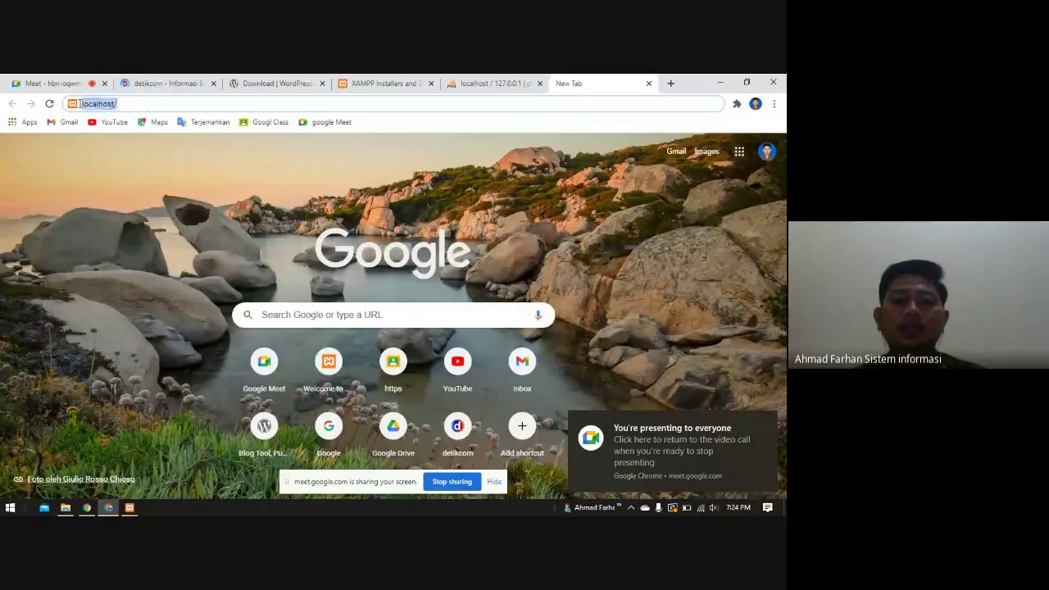
pyautogui.click(132, 104)
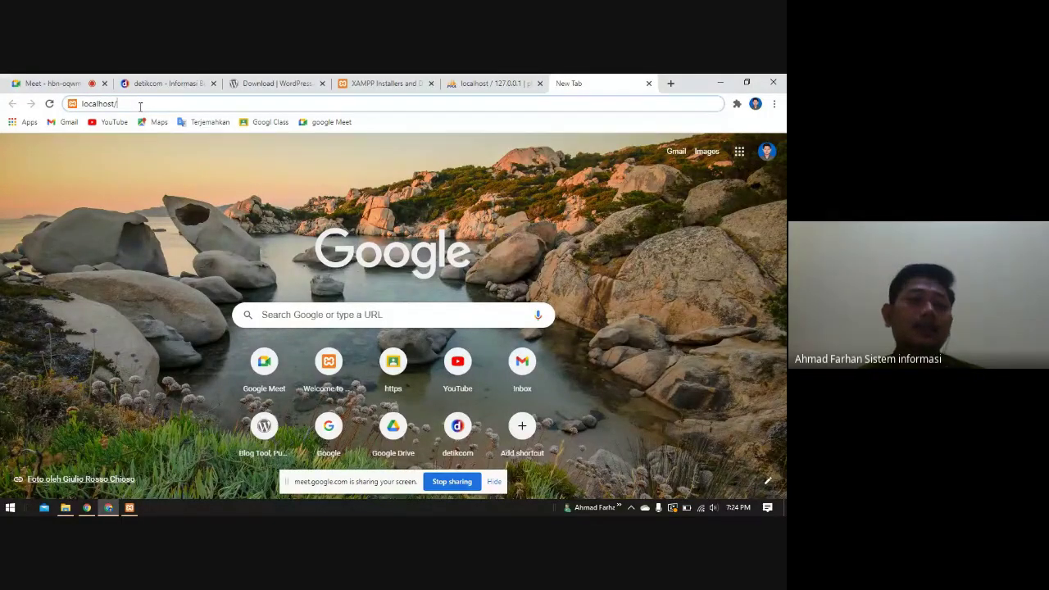
pyautogui.write('sed')
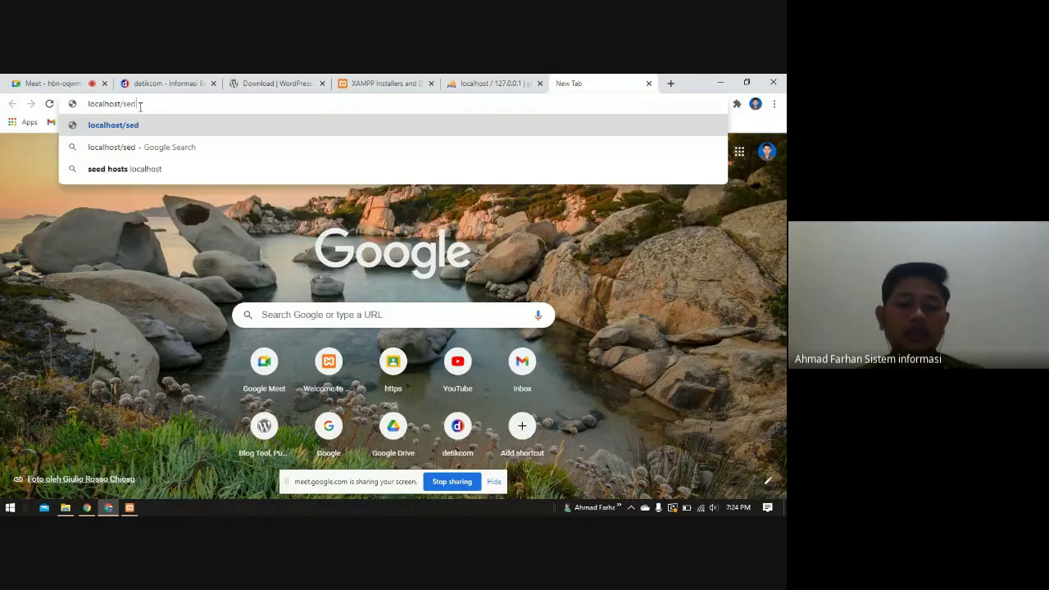
pyautogui.press('BackSpace')
pyautogui.press('BackSpace')
pyautogui.press('BackSpace')
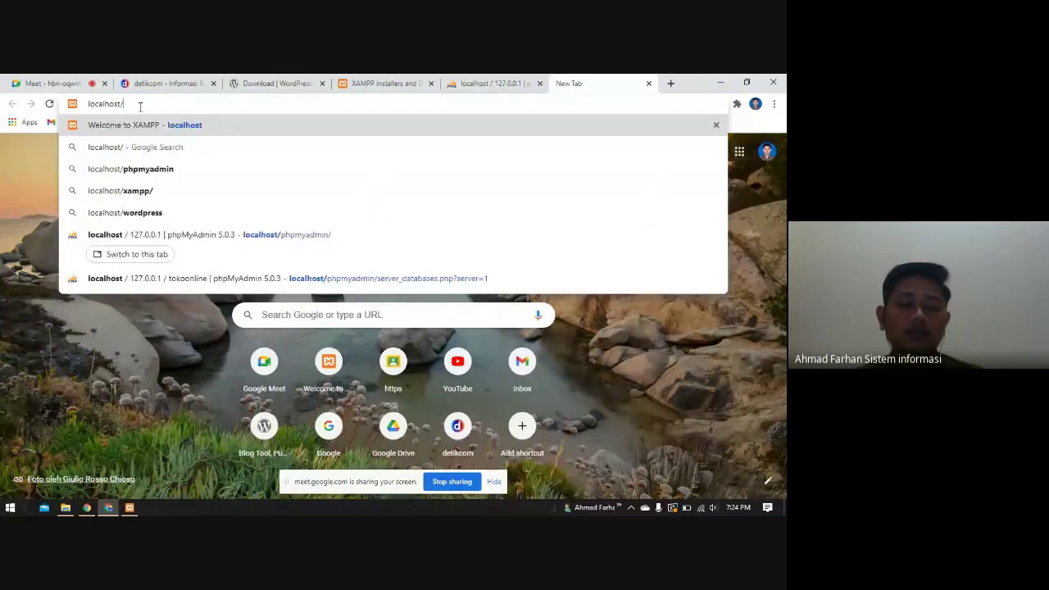
pyautogui.write('toko')
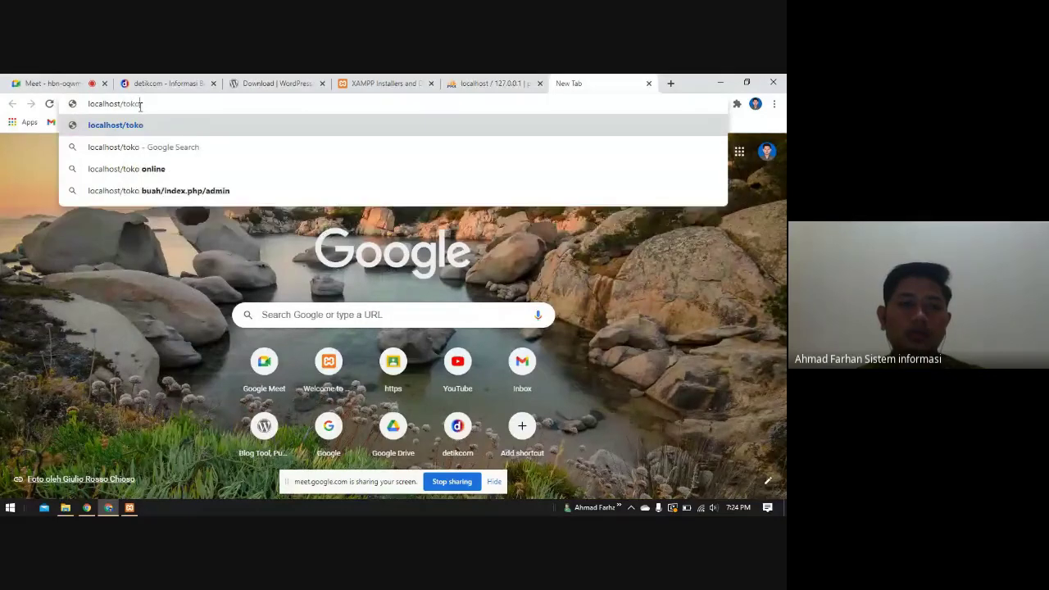
pyautogui.write('online')
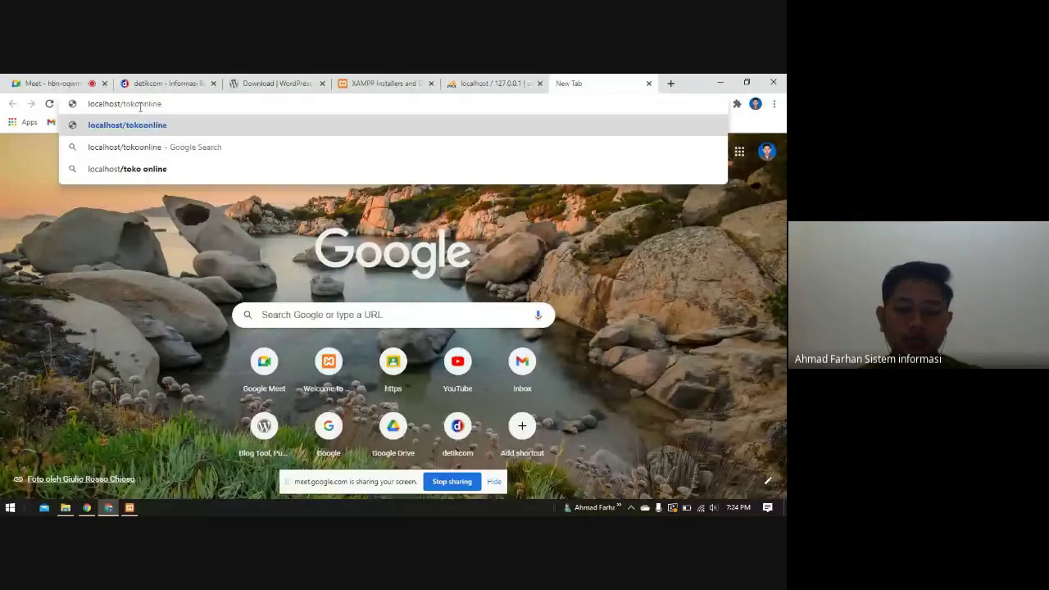
pyautogui.write('.com')
pyautogui.press('Return')
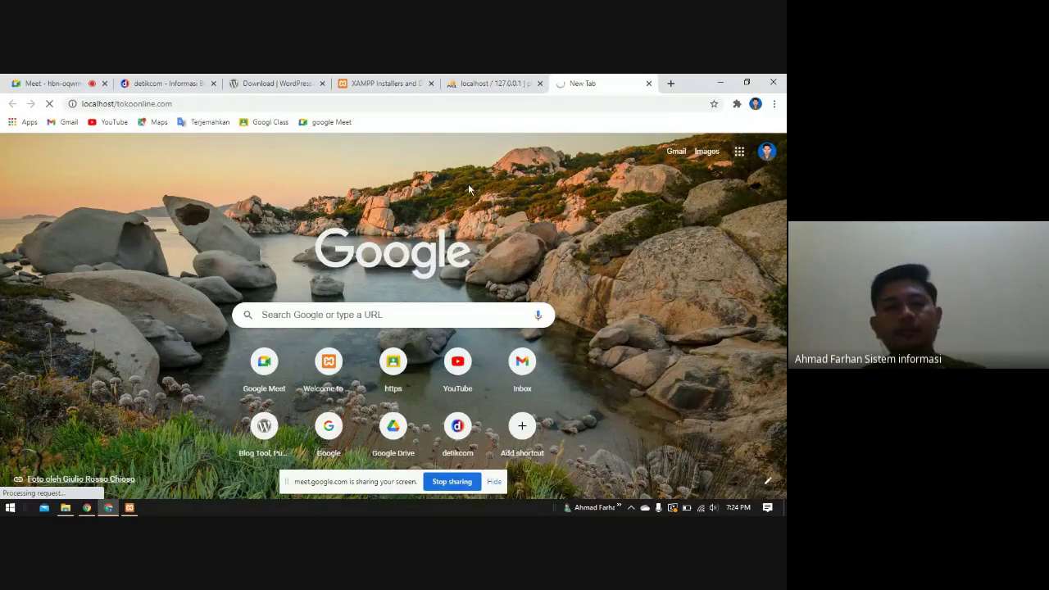
pyautogui.click(490, 83)
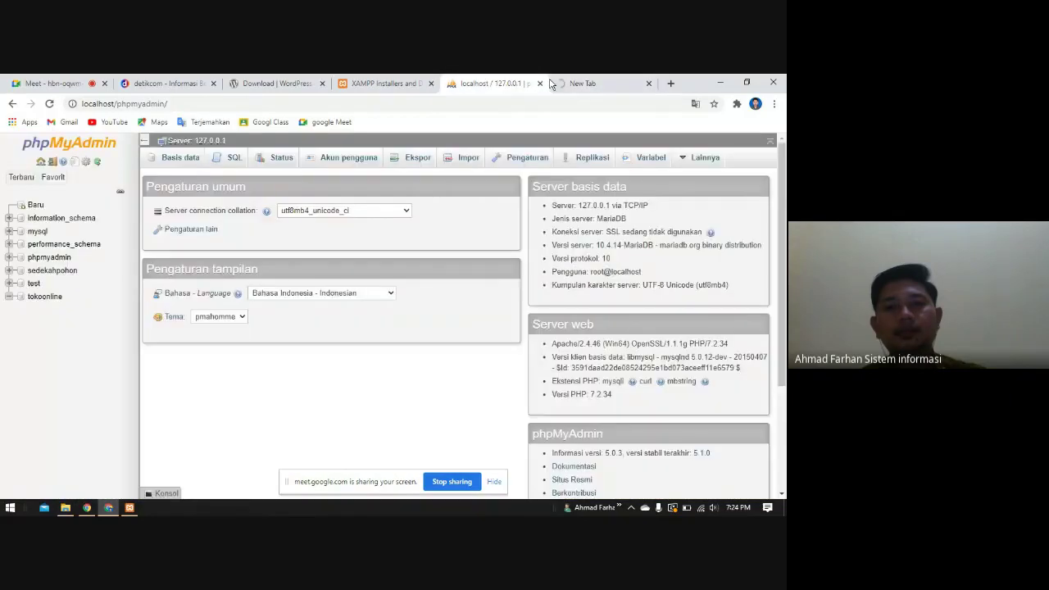
# - Dismiss the sharing bar and continue the WordPress setup with English (United States)
pyautogui.click(553, 84)
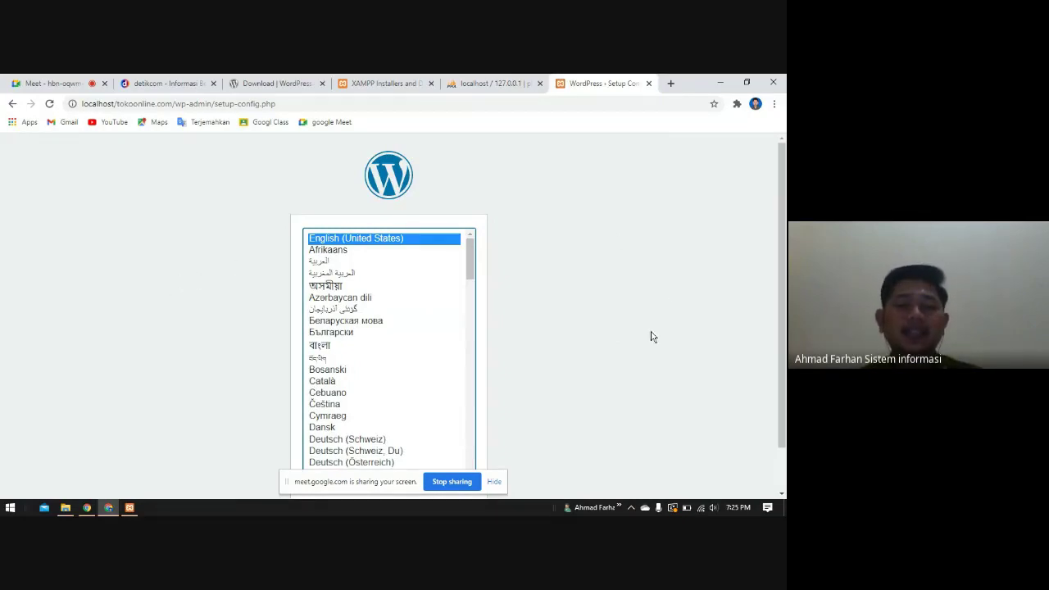
pyautogui.scroll(-1, 555, 358)
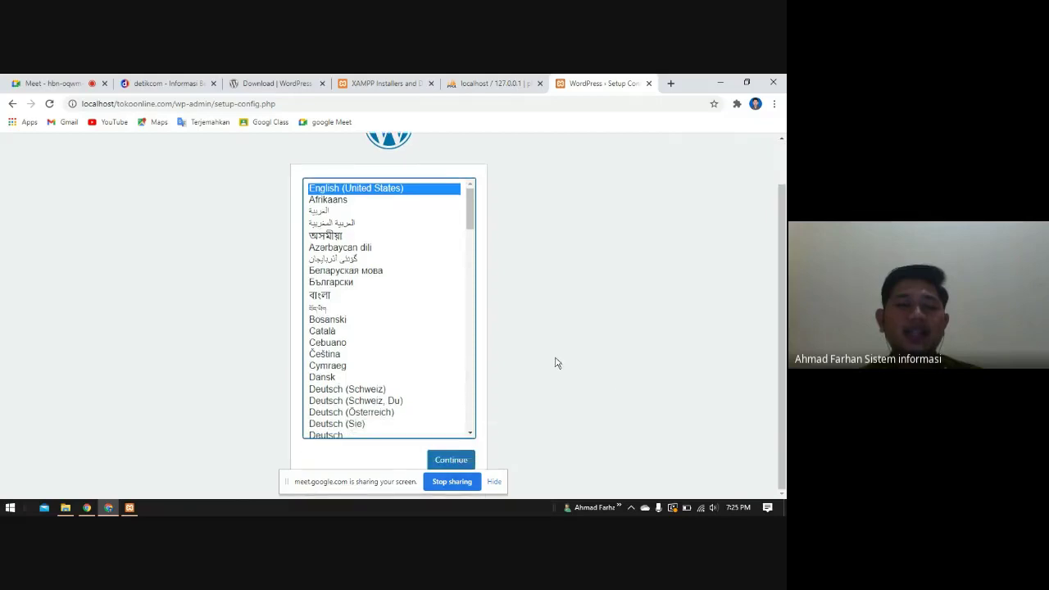
pyautogui.click(494, 481)
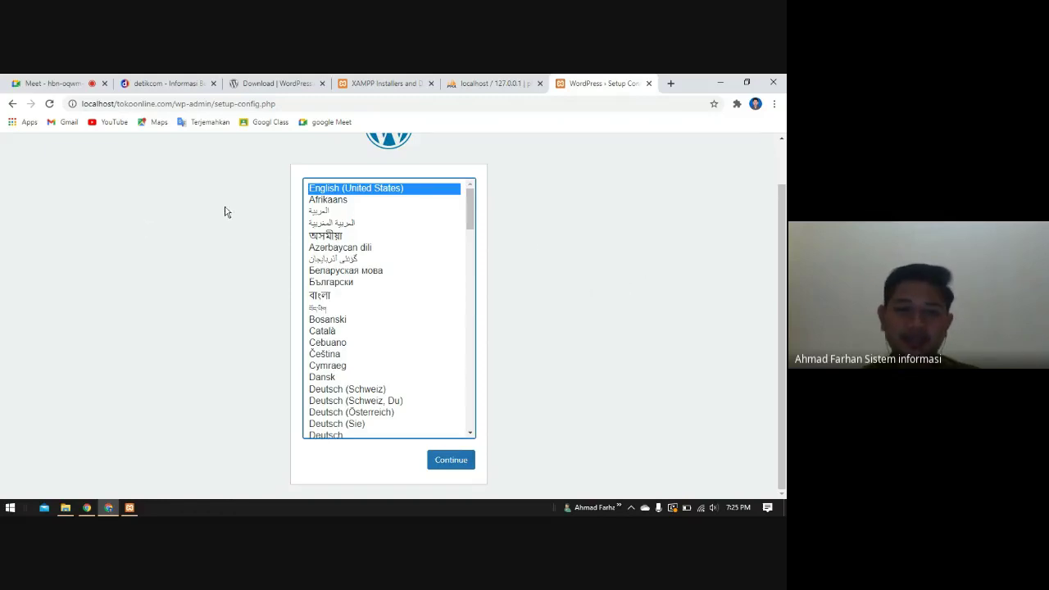
pyautogui.scroll(1, 398, 221)
pyautogui.scroll(-1, 492, 385)
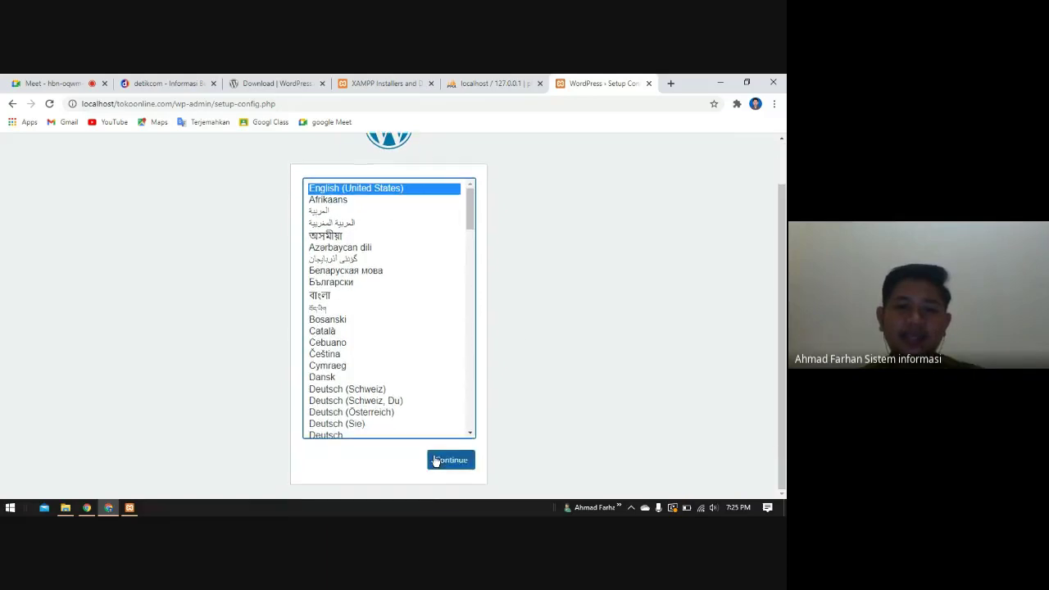
pyautogui.click(453, 457)
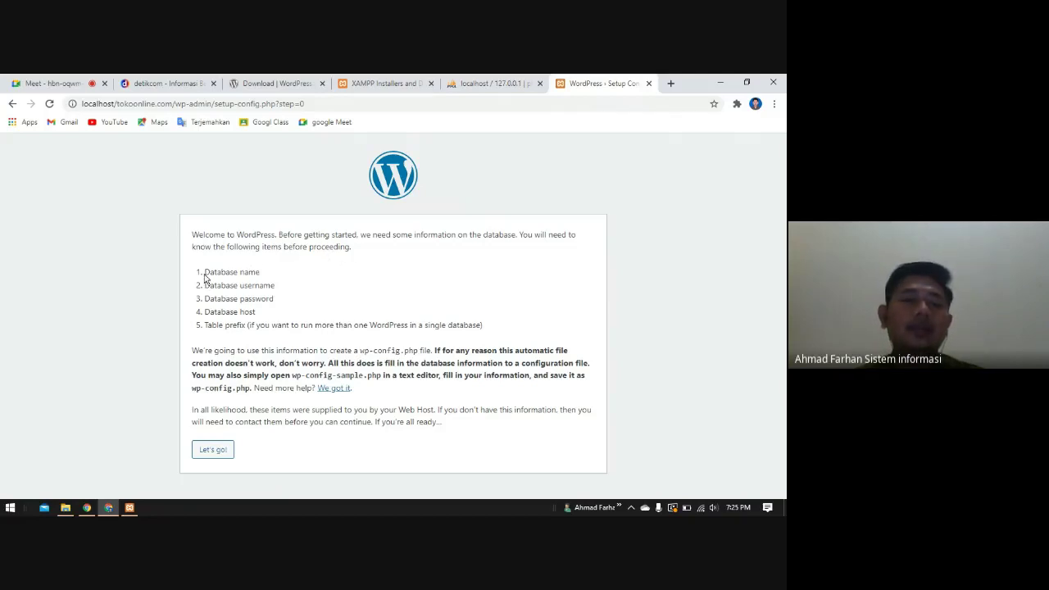
pyautogui.moveTo(204, 273); pyautogui.dragTo(263, 279)
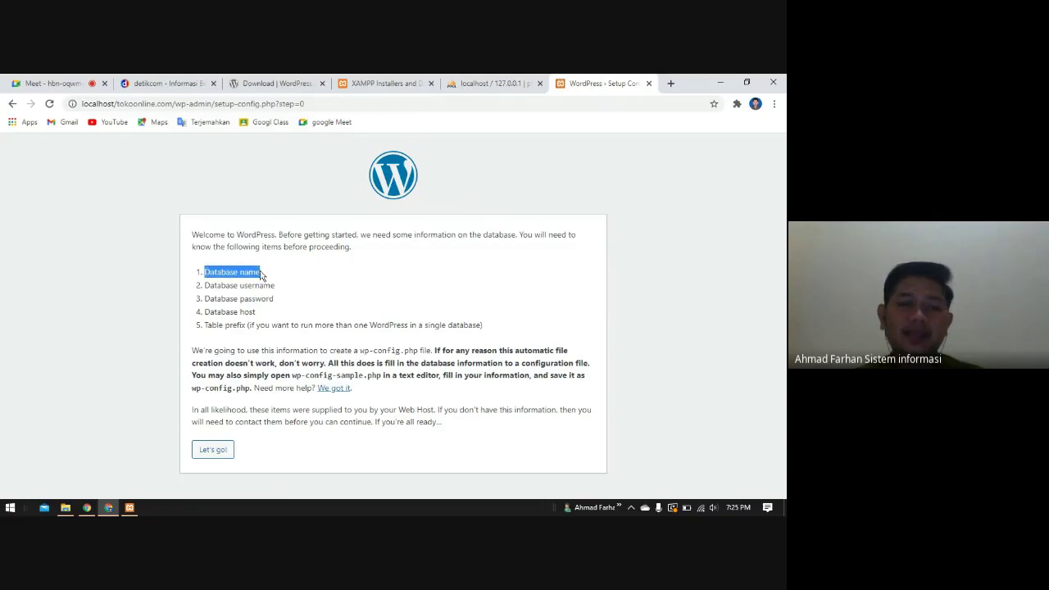
pyautogui.click(492, 83)
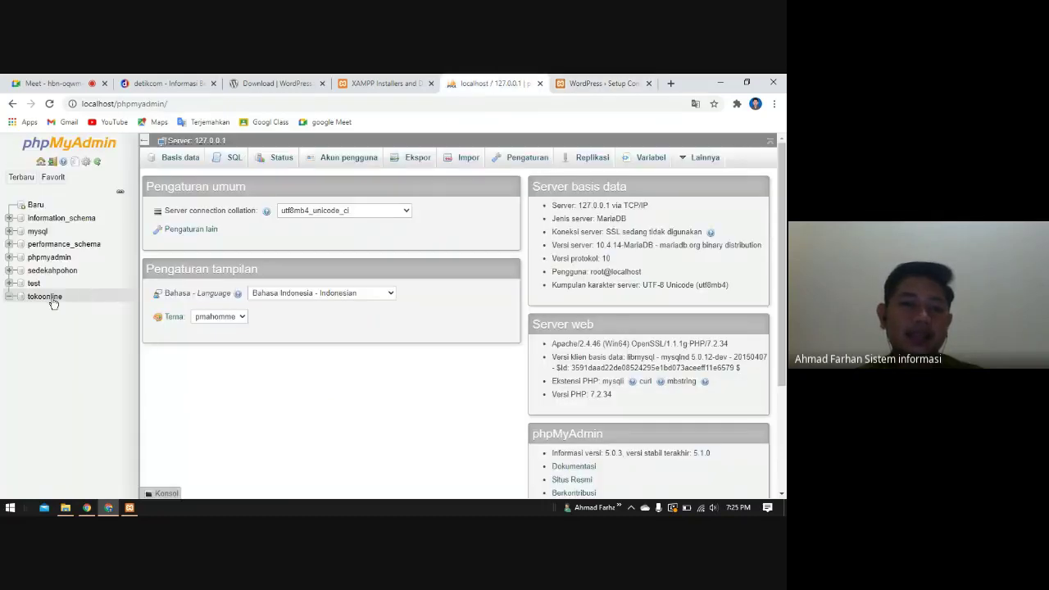
pyautogui.click(594, 83)
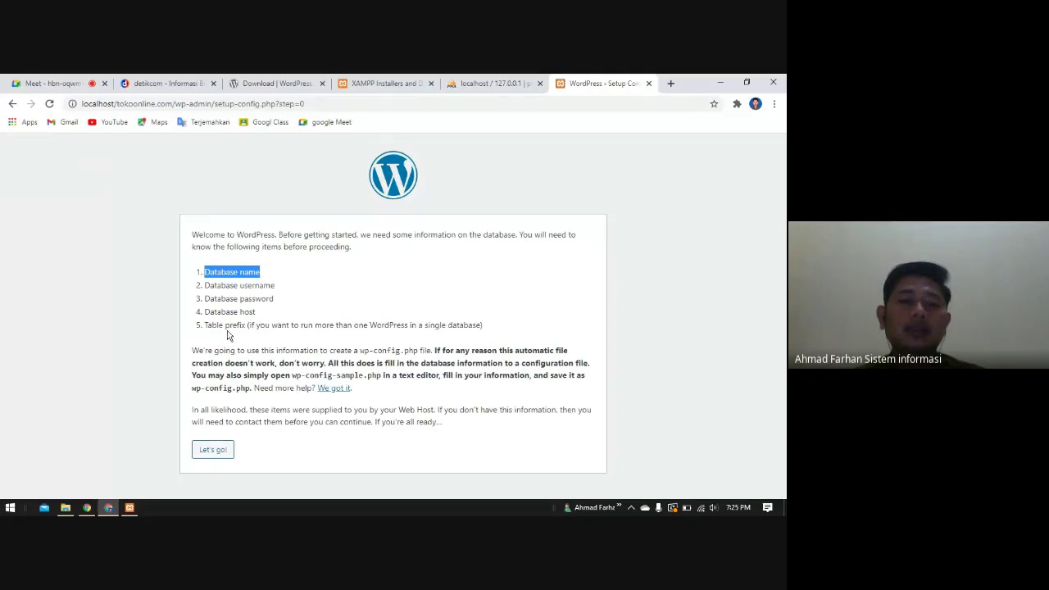
pyautogui.click(284, 279)
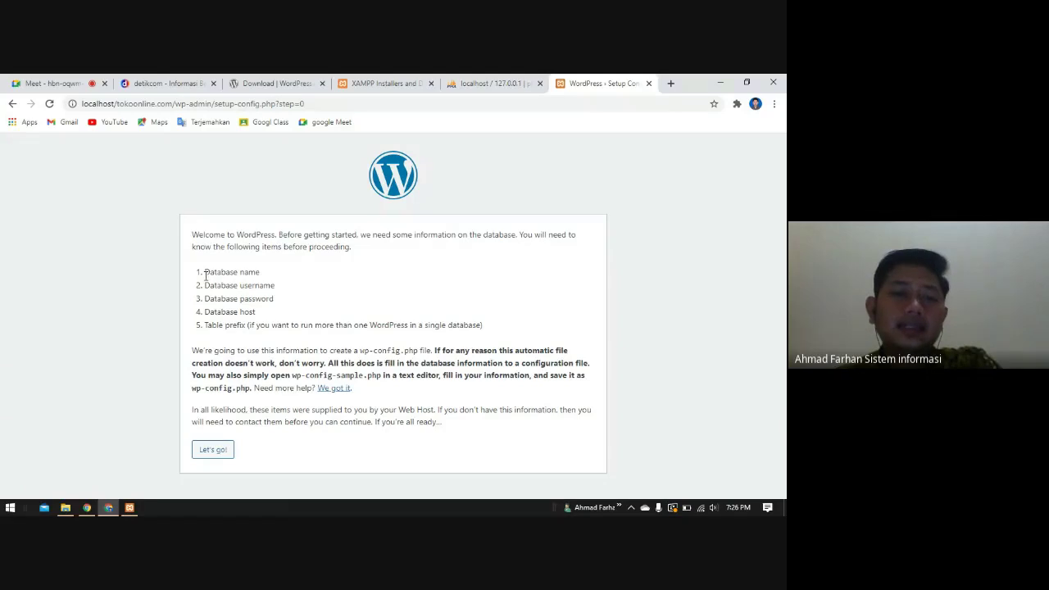
pyautogui.moveTo(206, 275)
pyautogui.mouseDown()
pyautogui.moveTo(260, 274)
pyautogui.moveTo(258, 286)
pyautogui.moveTo(220, 282)
pyautogui.moveTo(208, 269)
pyautogui.mouseUp()
pyautogui.click(308, 287)
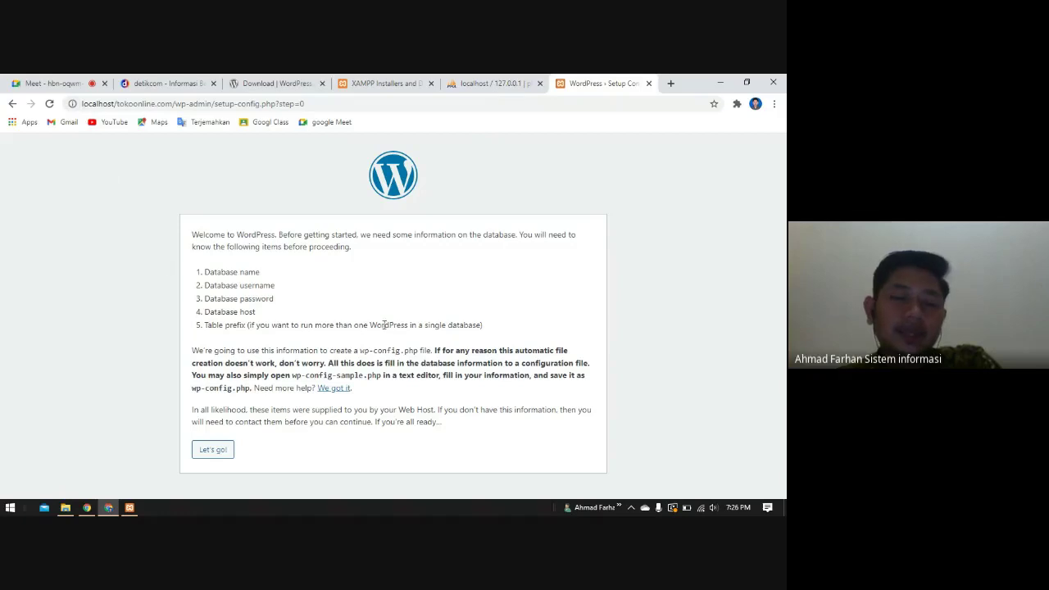
# - Start the database setup with Let's go! and enter 'toko online' as the Database Name
pyautogui.click(213, 450)
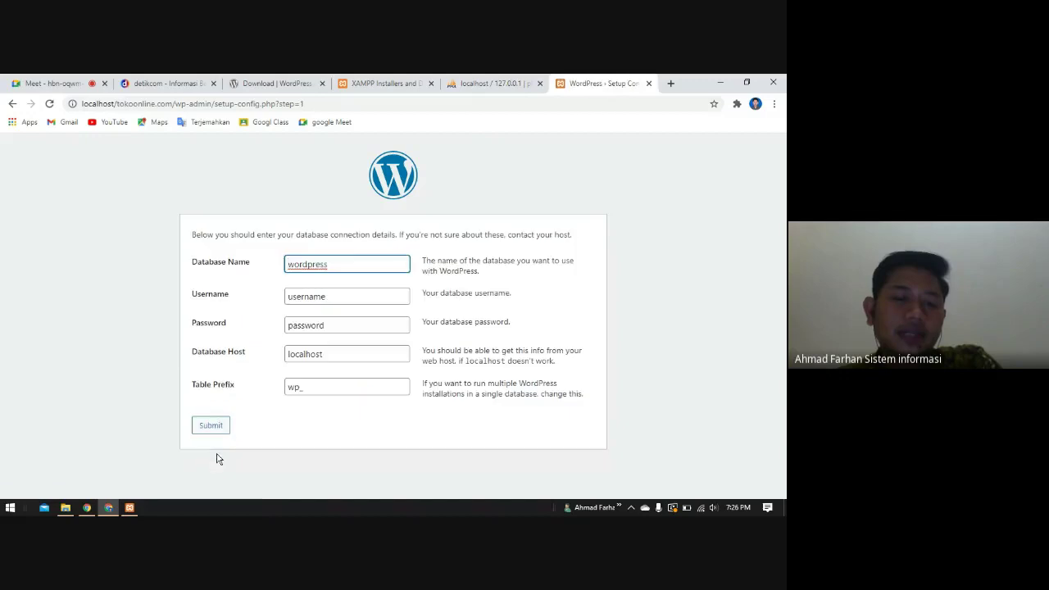
pyautogui.moveTo(346, 268); pyautogui.dragTo(239, 271)
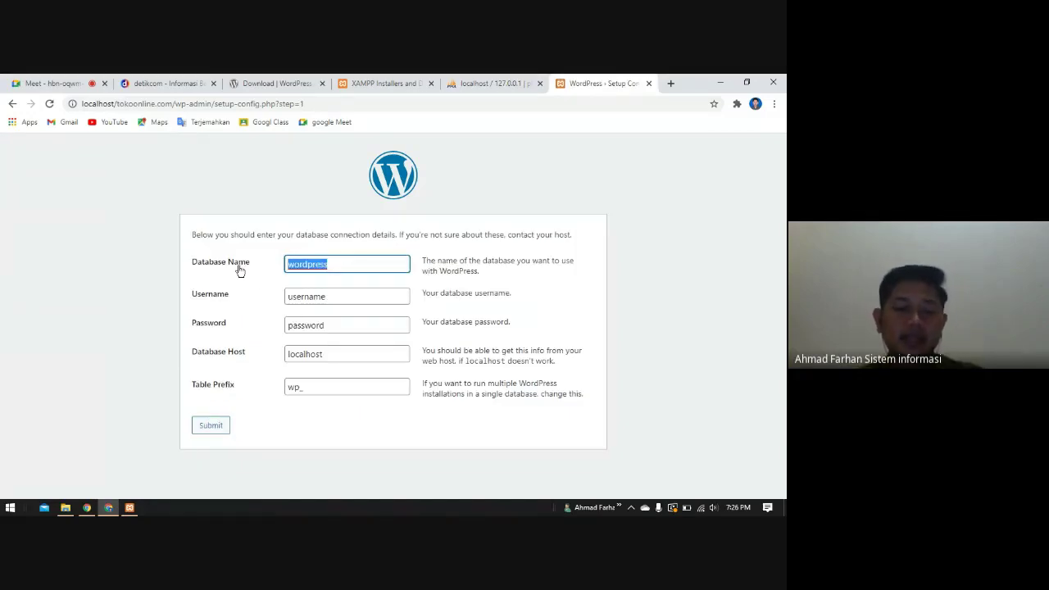
pyautogui.write('toko')
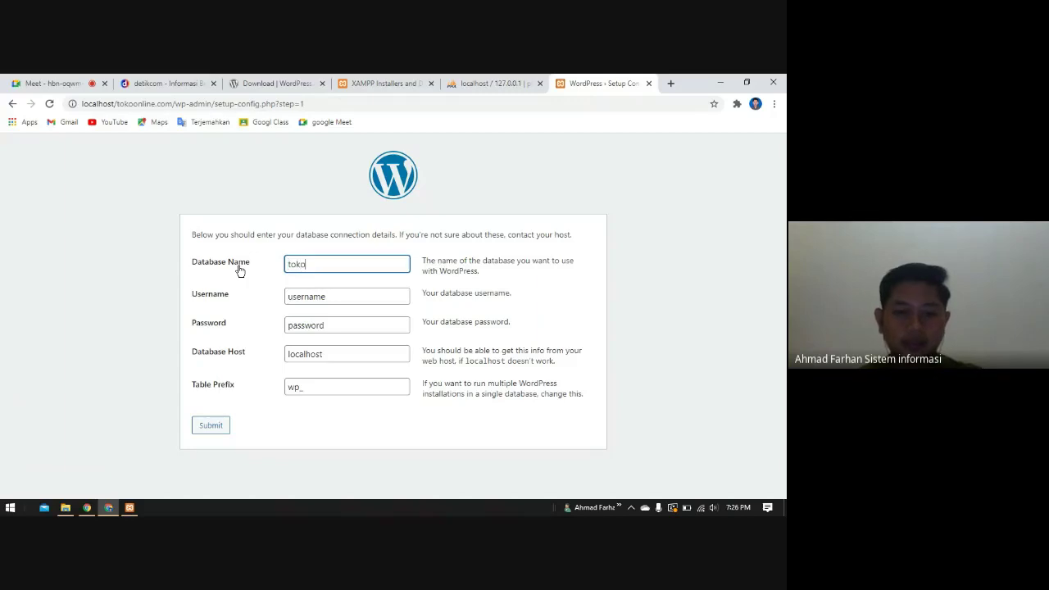
pyautogui.write('online')
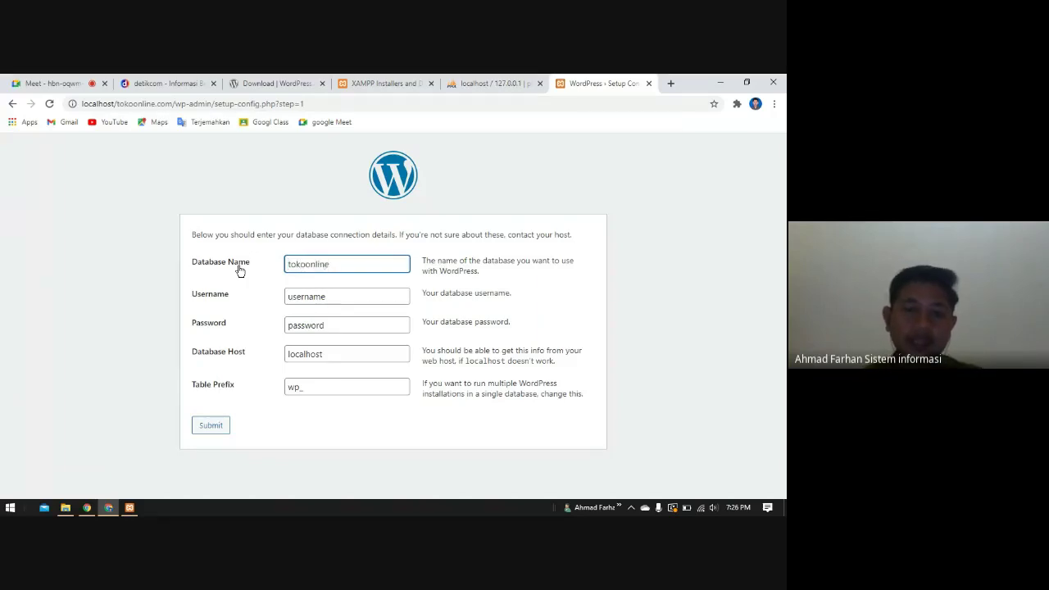
pyautogui.click(305, 265)
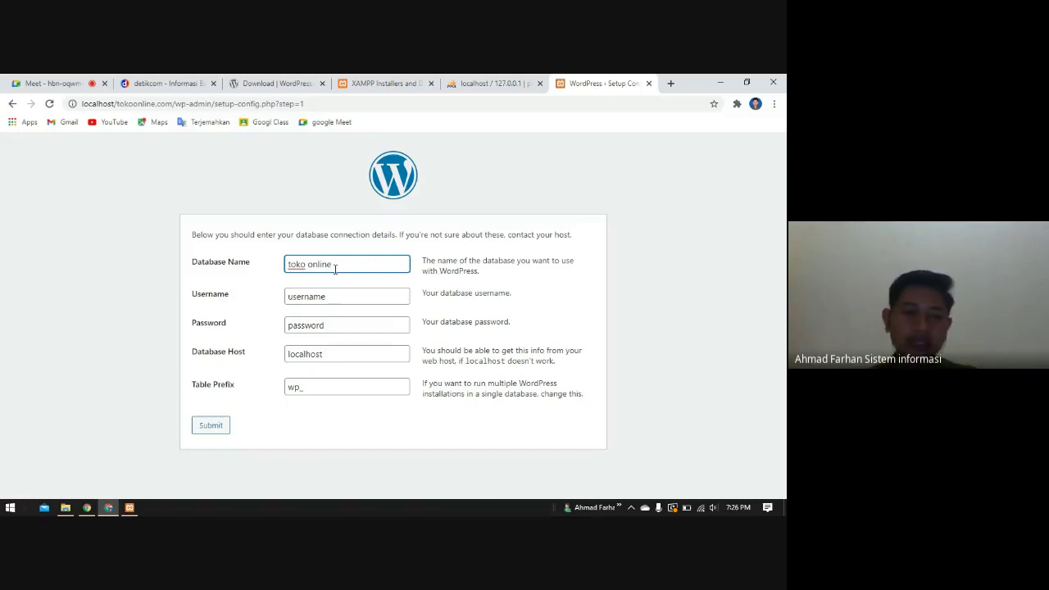
pyautogui.click(467, 79)
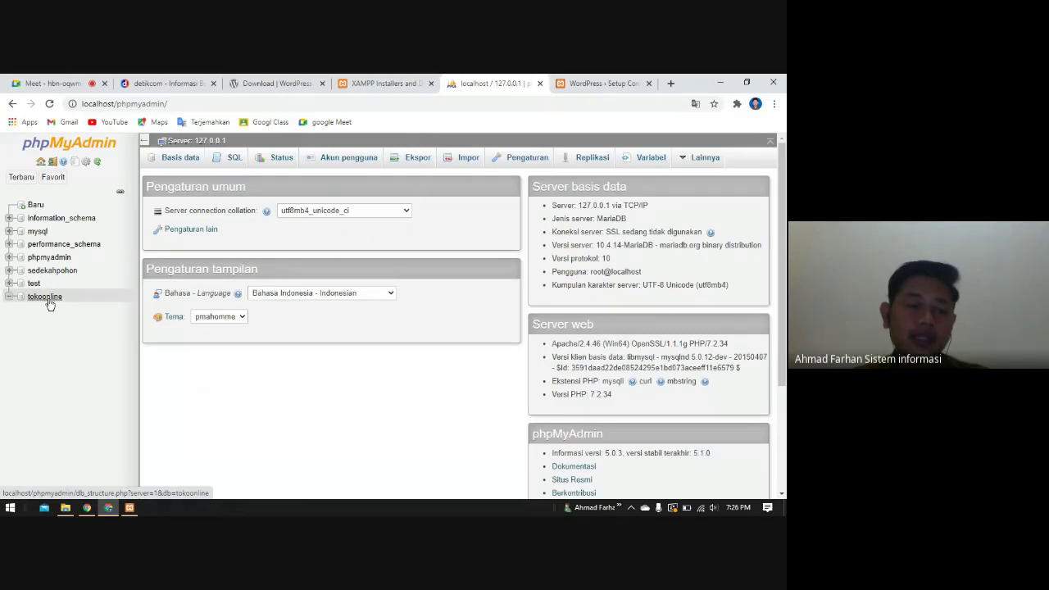
pyautogui.click(601, 82)
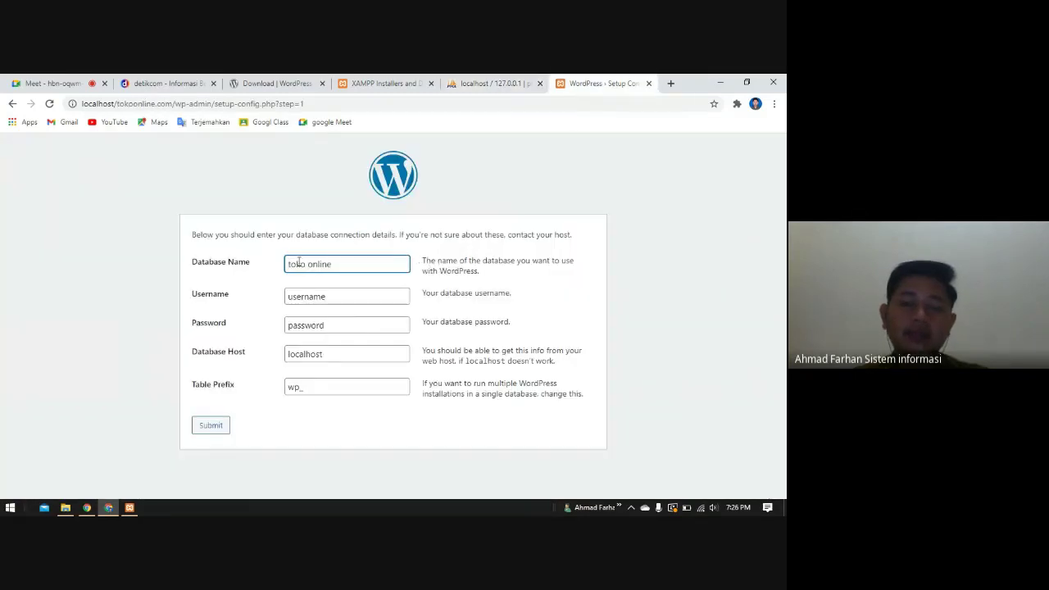
pyautogui.click(467, 85)
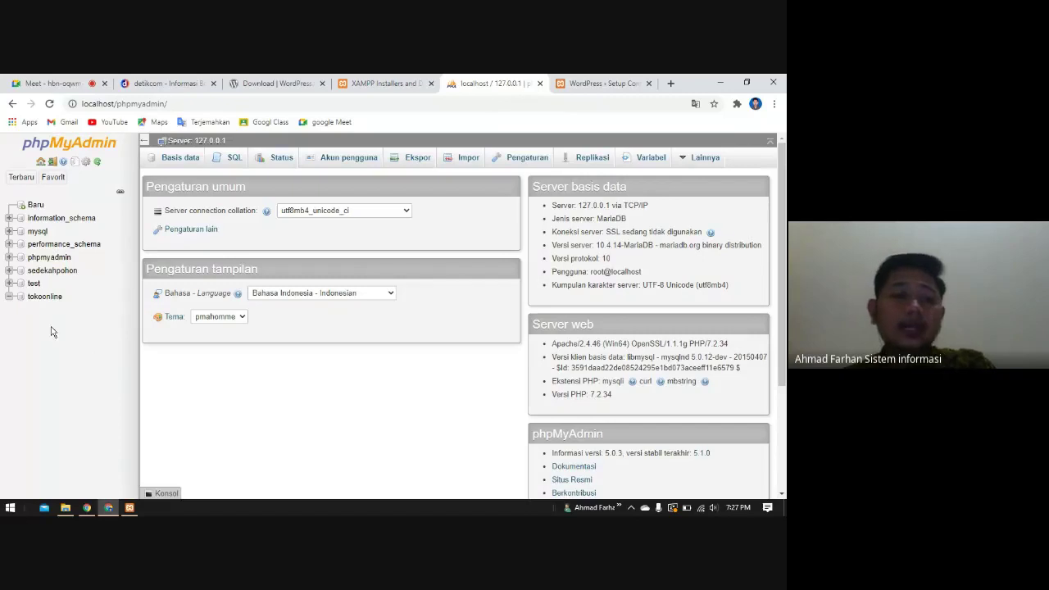
pyautogui.click(603, 83)
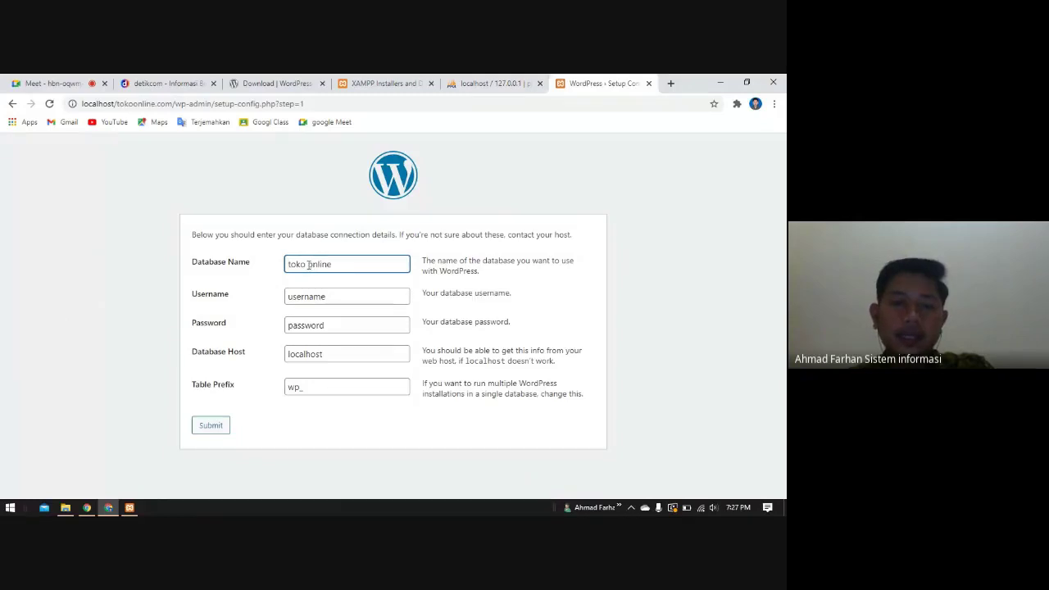
# - Enter database tokoonline, user root, empty password, host localhost, prefix wp_, and submit
pyautogui.press('BackSpace')
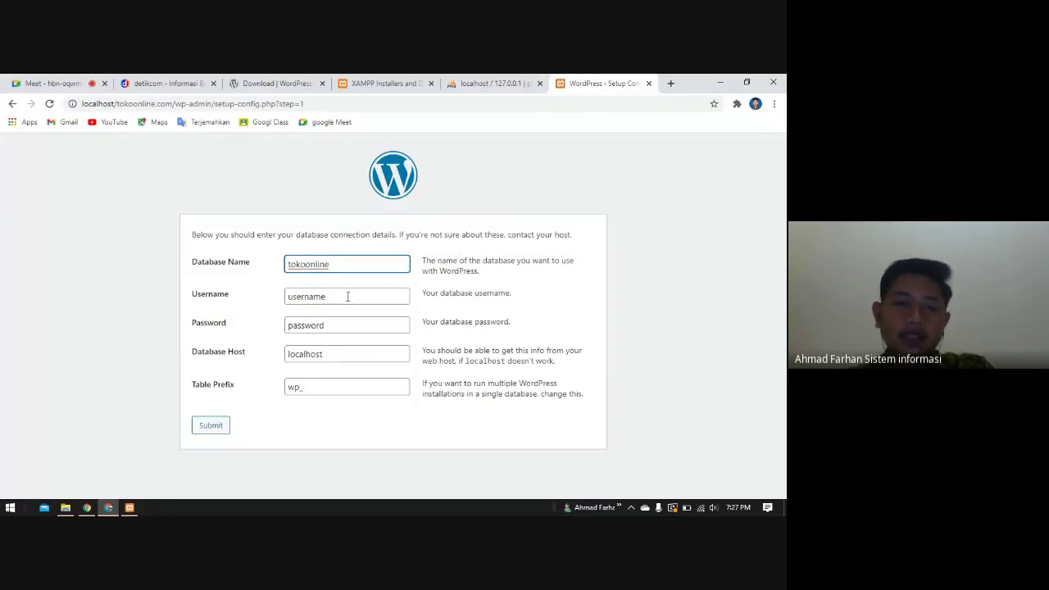
pyautogui.doubleClick(347, 298)
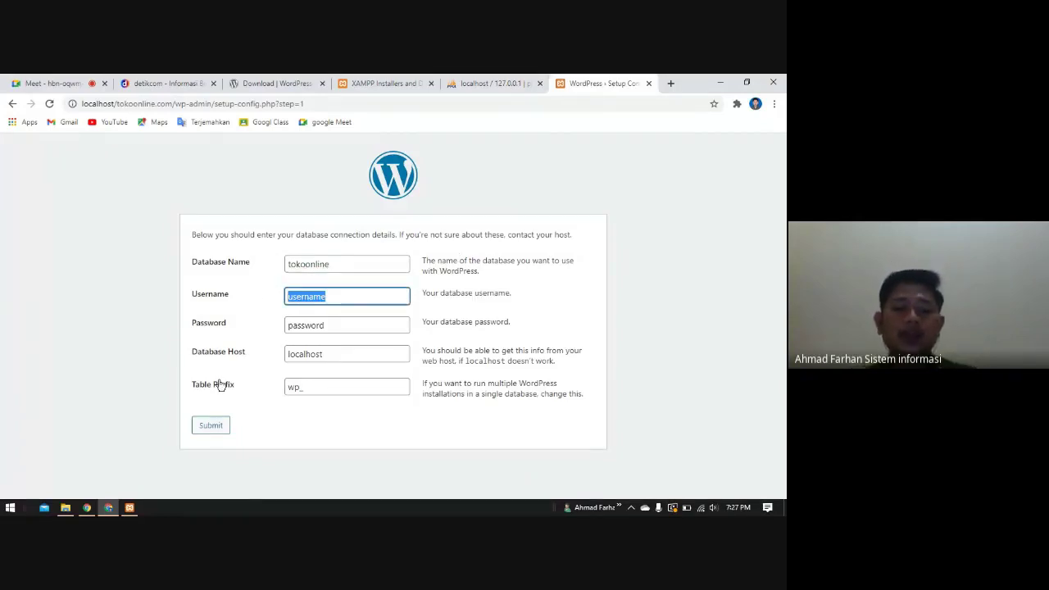
pyautogui.write('root')
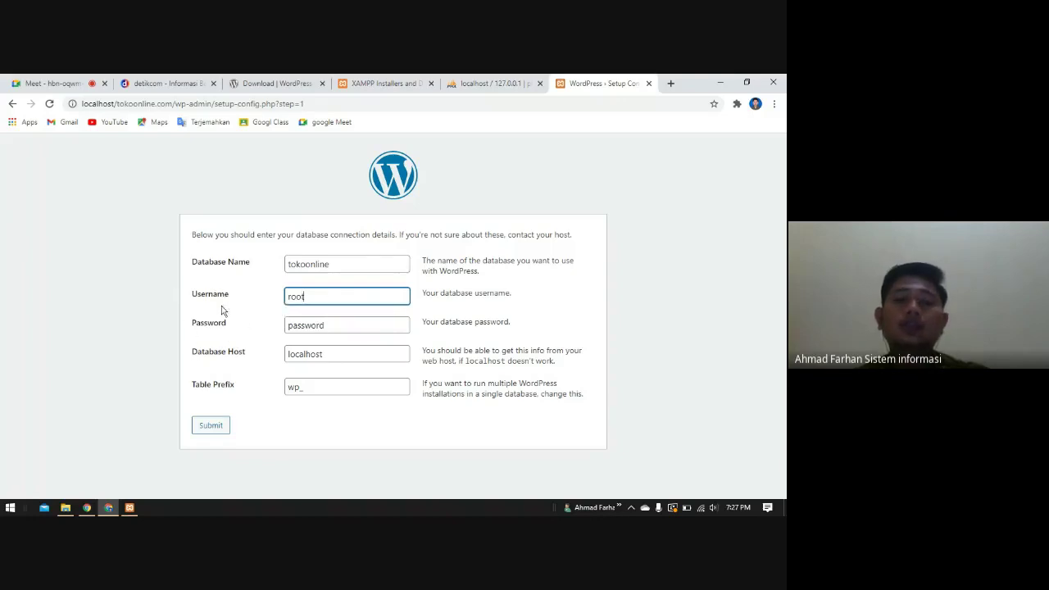
pyautogui.click(344, 327)
pyautogui.press('BackSpace')
pyautogui.press('BackSpace')
pyautogui.press('BackSpace')
pyautogui.press('BackSpace')
pyautogui.press('BackSpace')
pyautogui.press('BackSpace')
pyautogui.press('BackSpace')
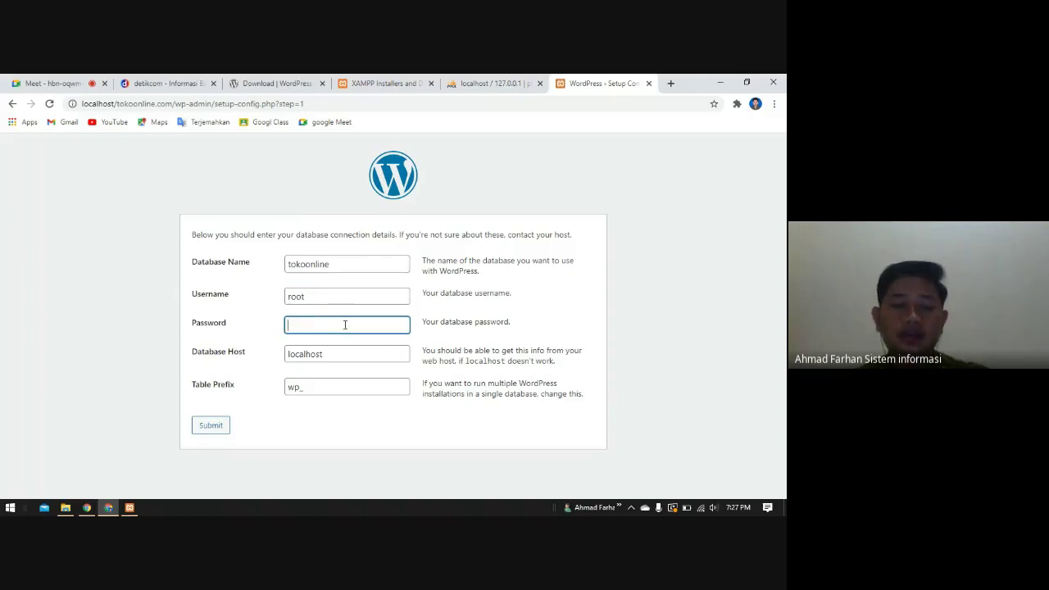
pyautogui.click(589, 287)
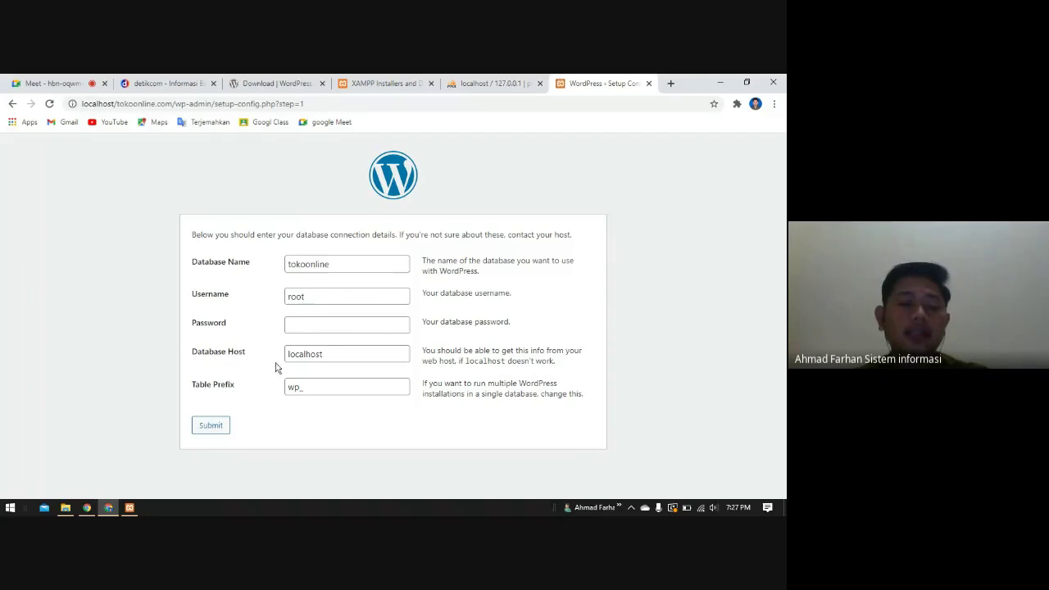
pyautogui.click(332, 356)
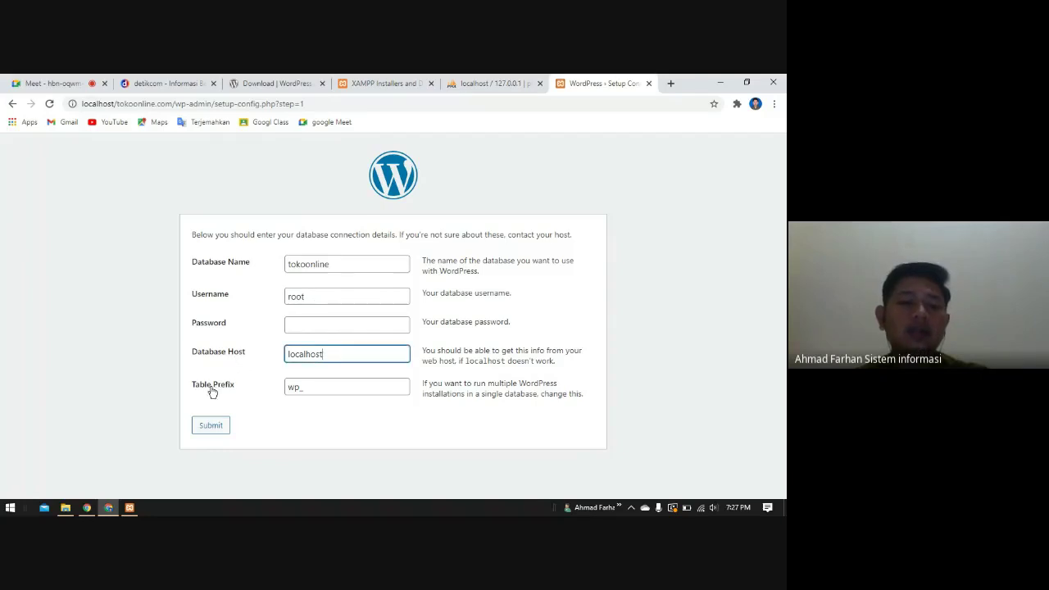
pyautogui.click(298, 389)
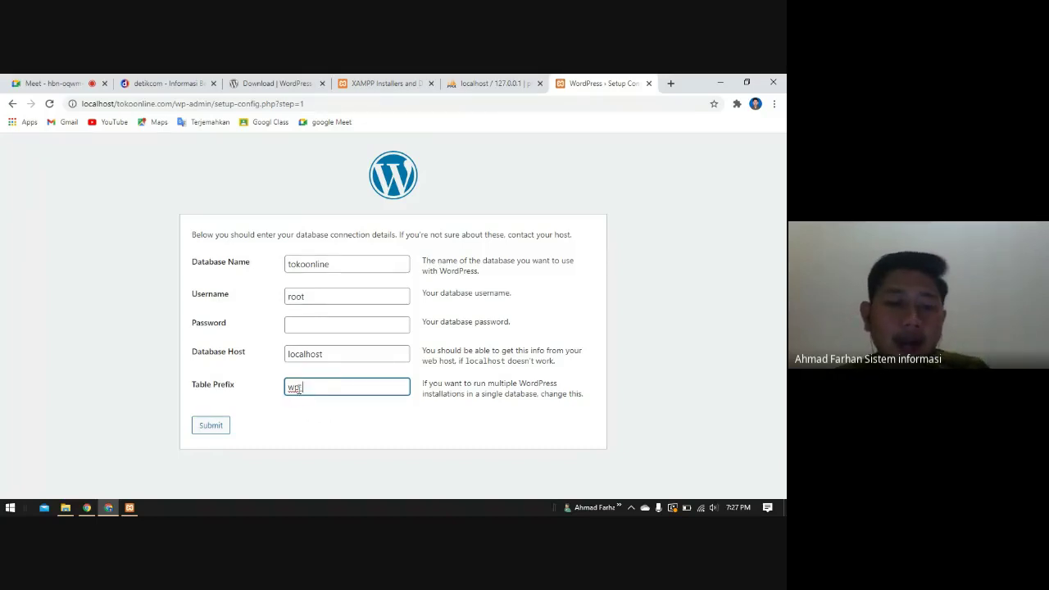
pyautogui.doubleClick(295, 388)
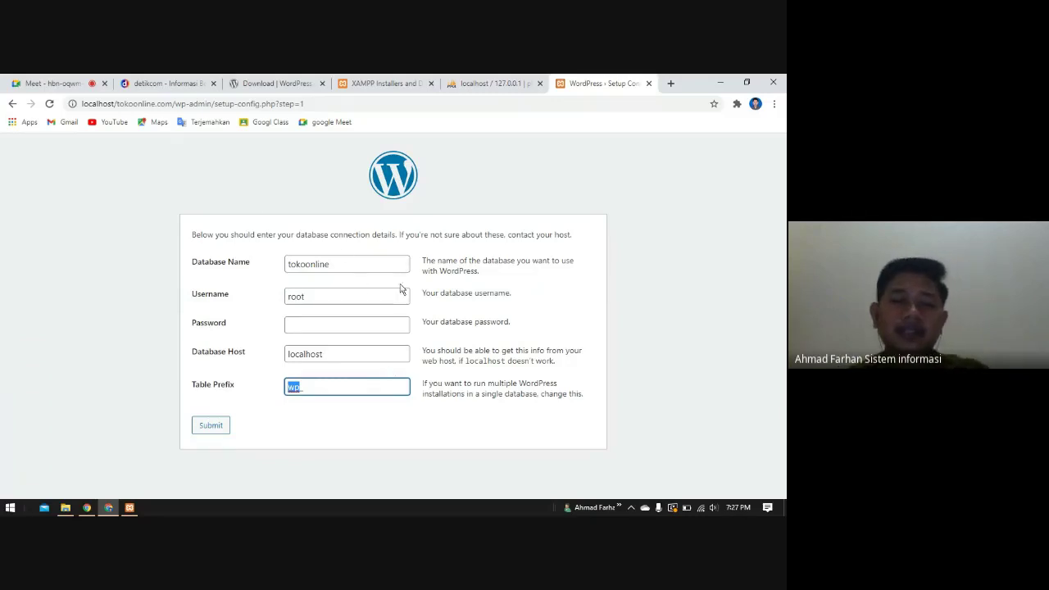
pyautogui.click(210, 427)
pyautogui.click(210, 428)
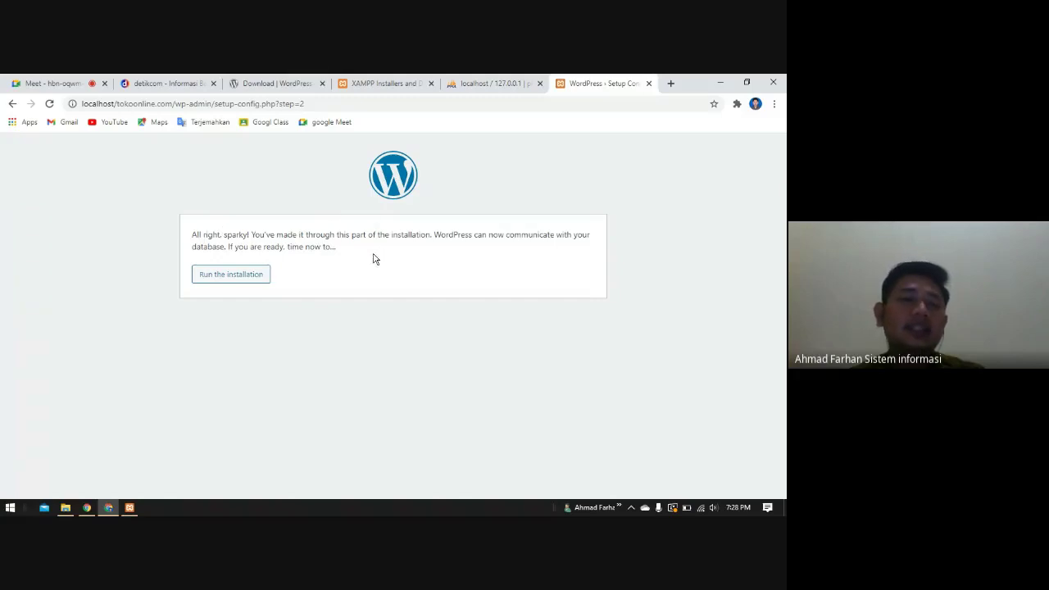
# - Run the WordPress installation and enter 'Toko Online' as the Site Title
pyautogui.click(221, 281)
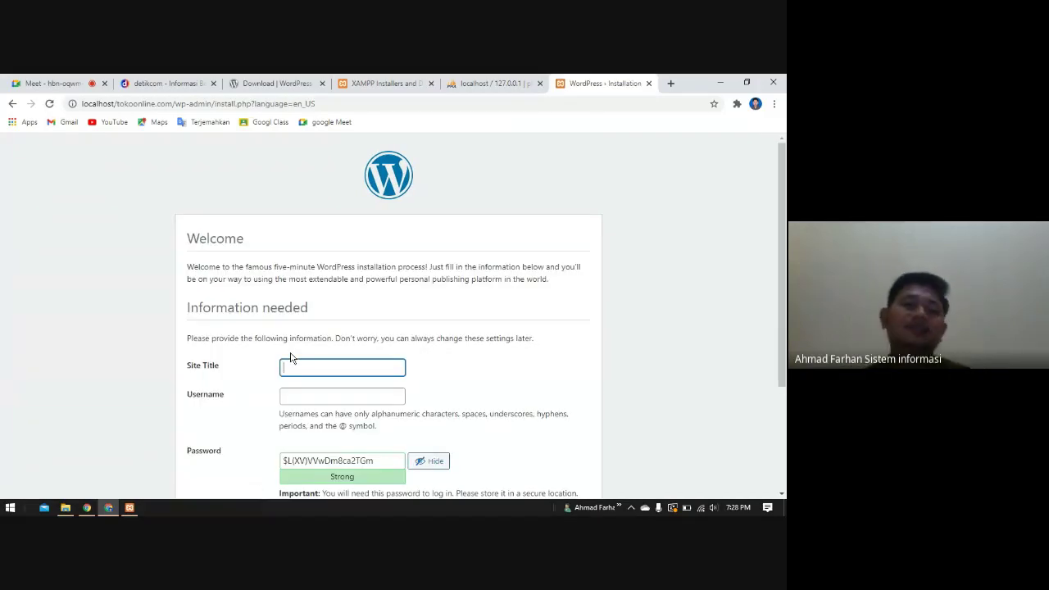
pyautogui.scroll(-1, 500, 331)
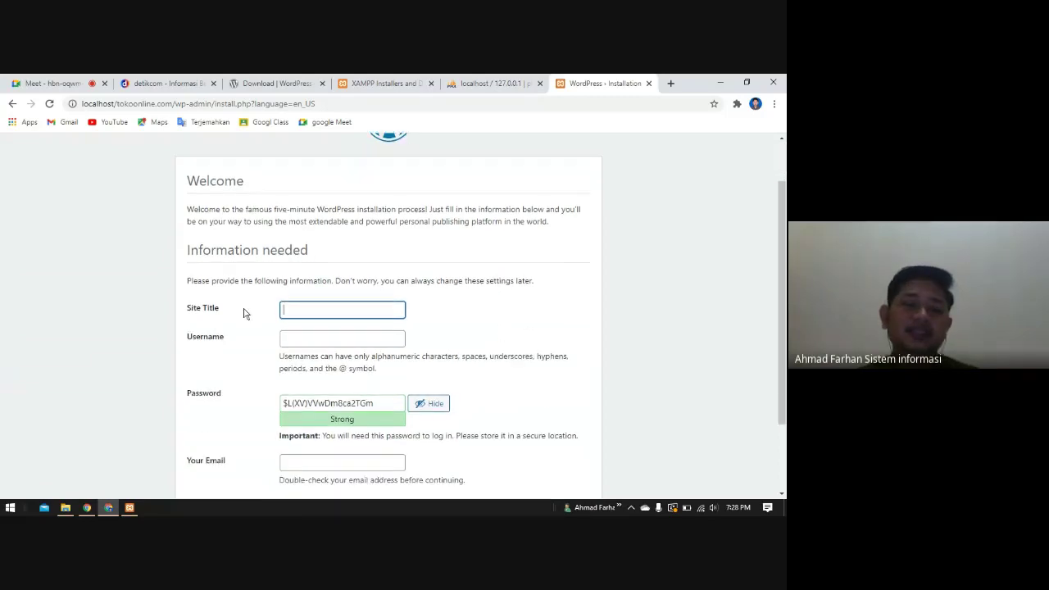
pyautogui.write('Tok')
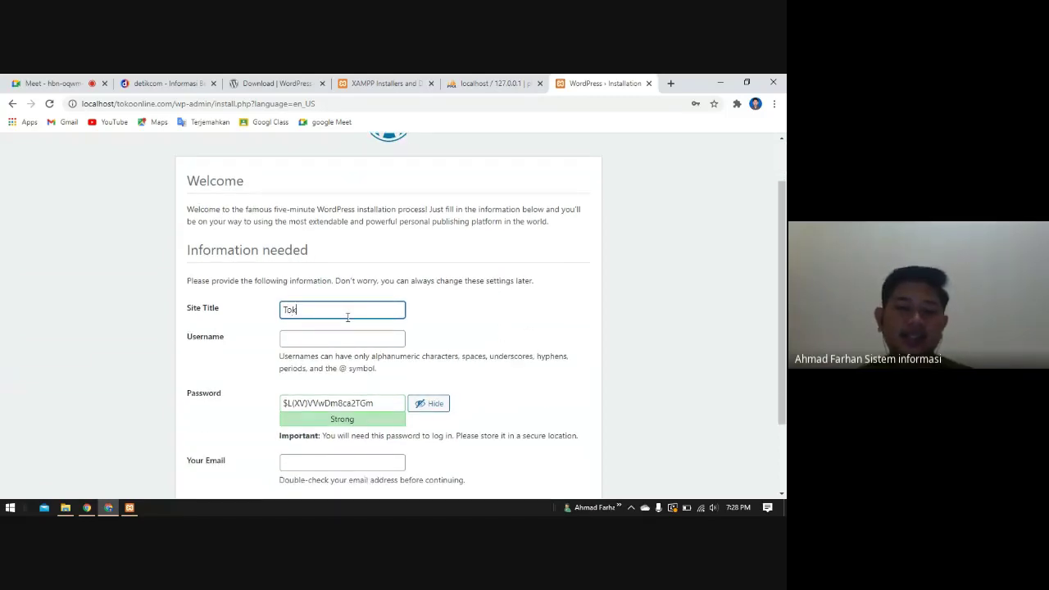
pyautogui.write('o Online')
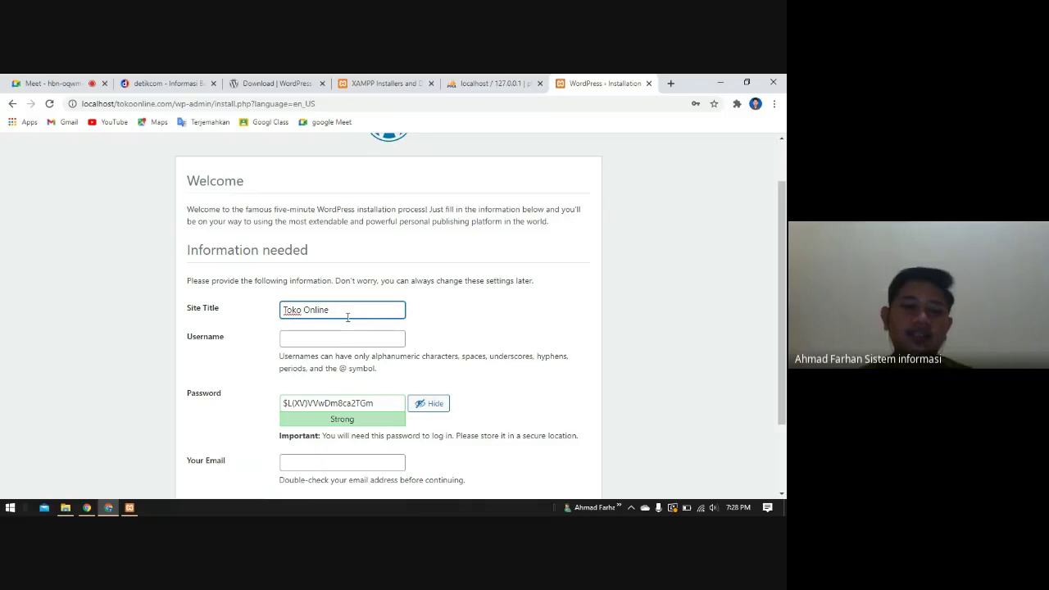
# - Fill in the administrator username, then scroll down to the generated password
pyautogui.click(348, 340)
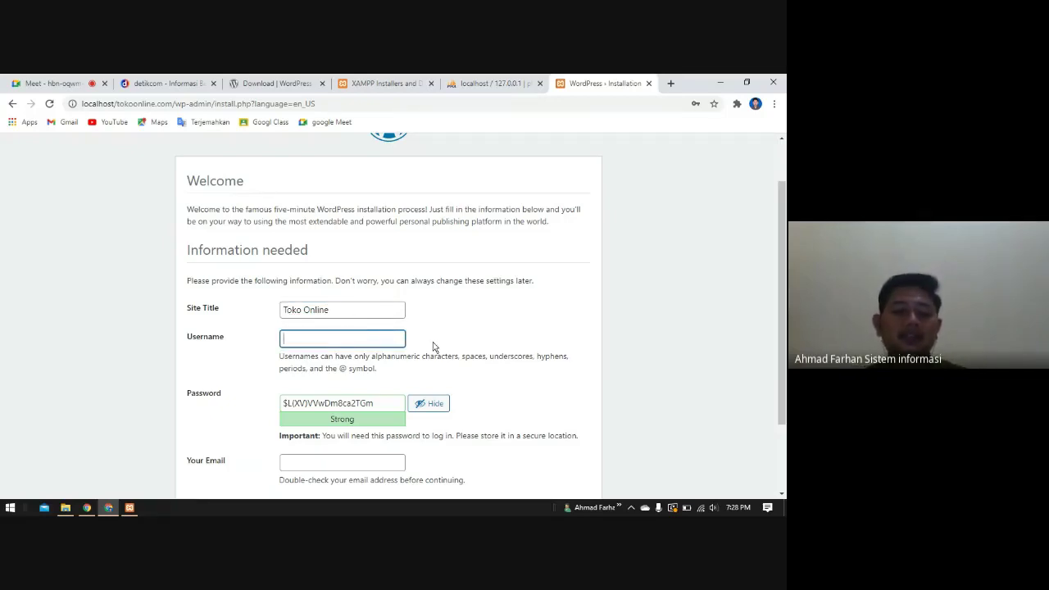
pyautogui.write('admin')
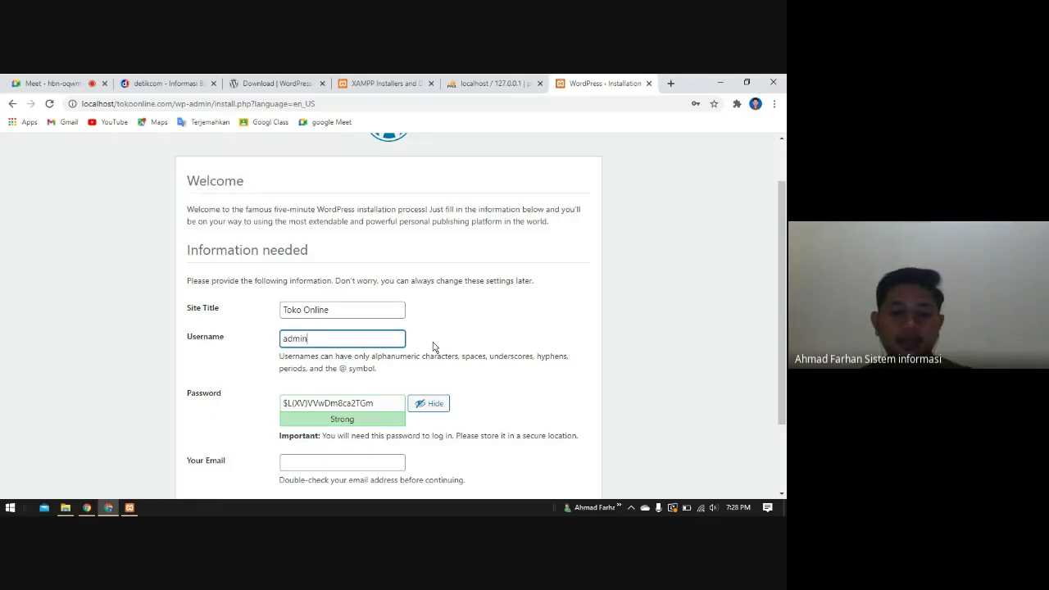
pyautogui.write('tokoonl')
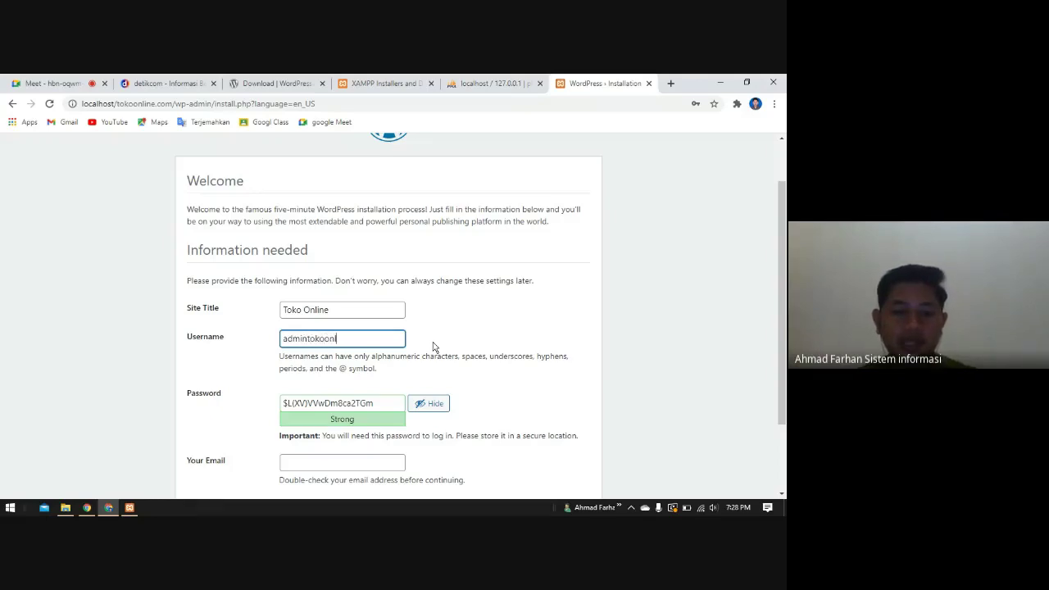
pyautogui.write('ine')
pyautogui.doubleClick(374, 339)
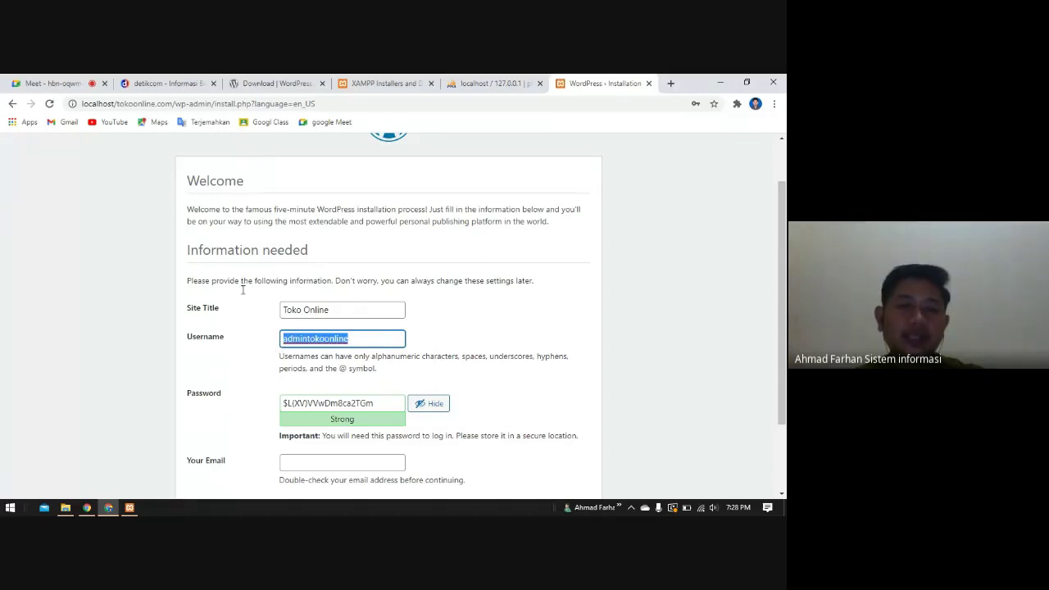
pyautogui.click(363, 341)
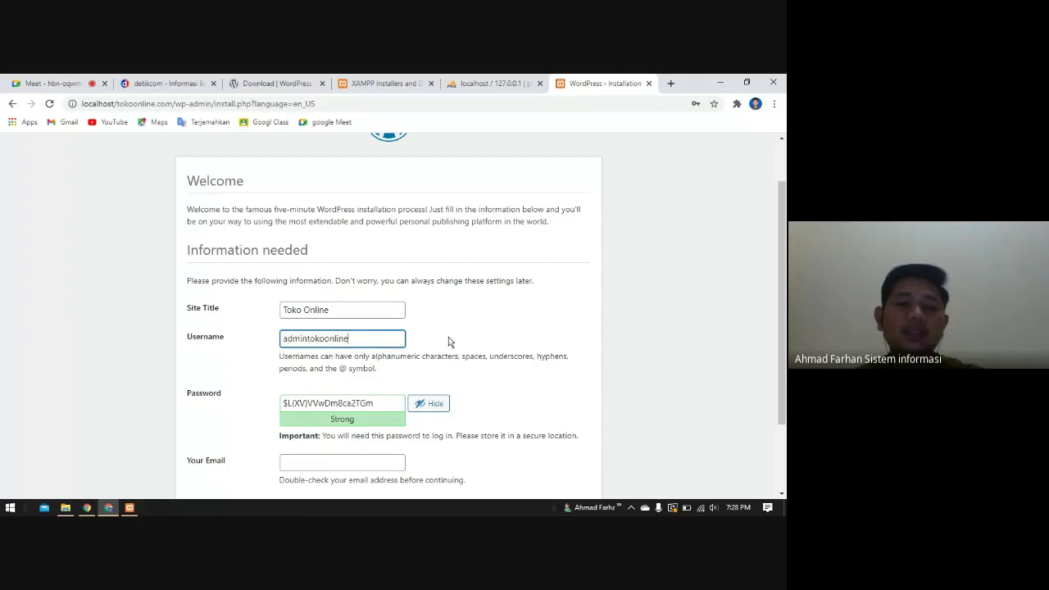
pyautogui.click(511, 330)
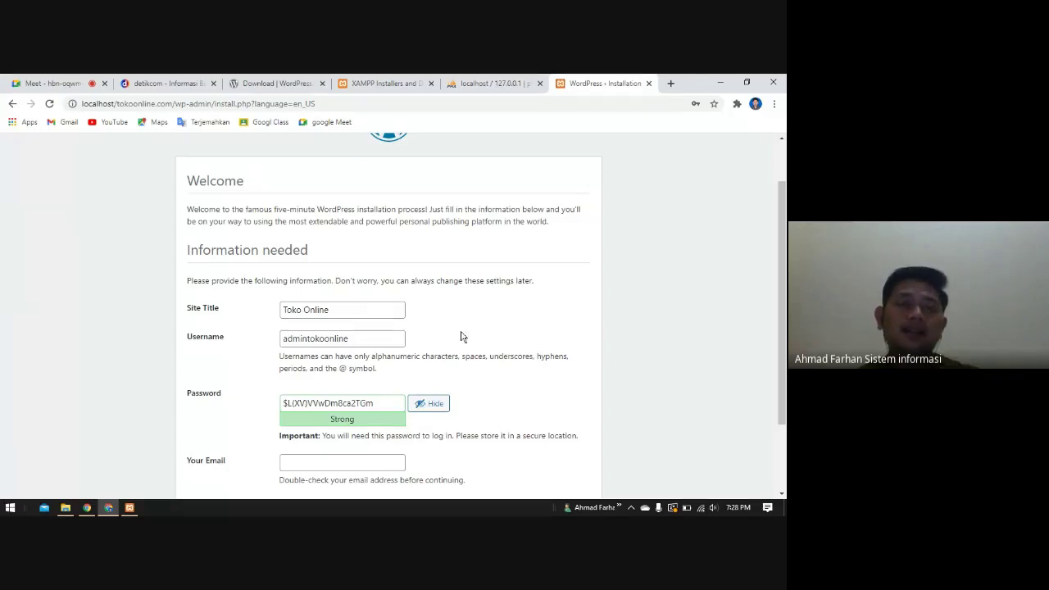
pyautogui.scroll(-1, 233, 342)
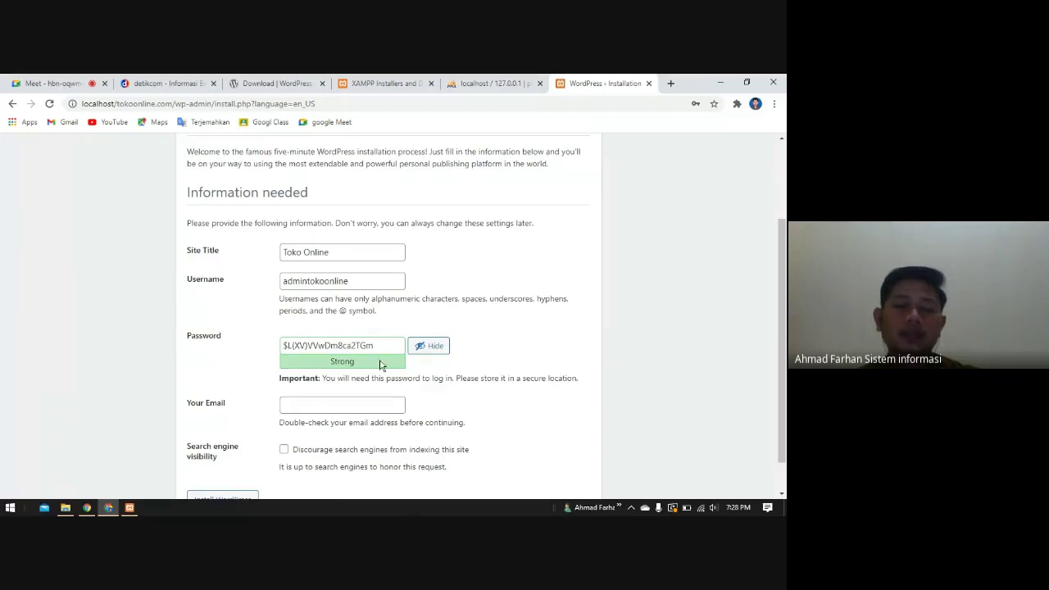
# - Replace the generated password with a simpler custom one and confirm use of the weak password
pyautogui.moveTo(379, 345); pyautogui.dragTo(272, 357)
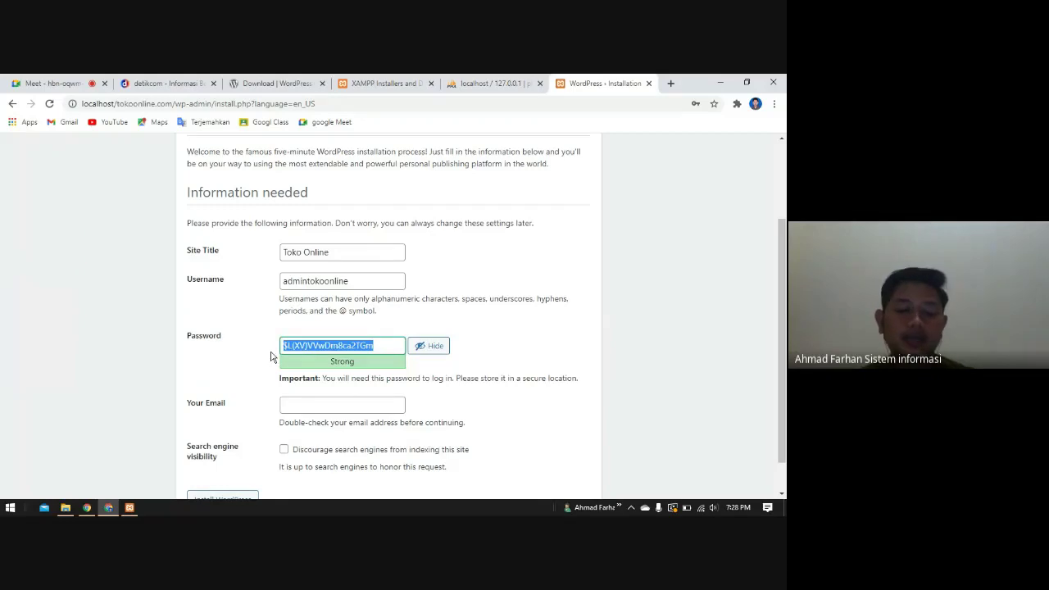
pyautogui.write('adm')
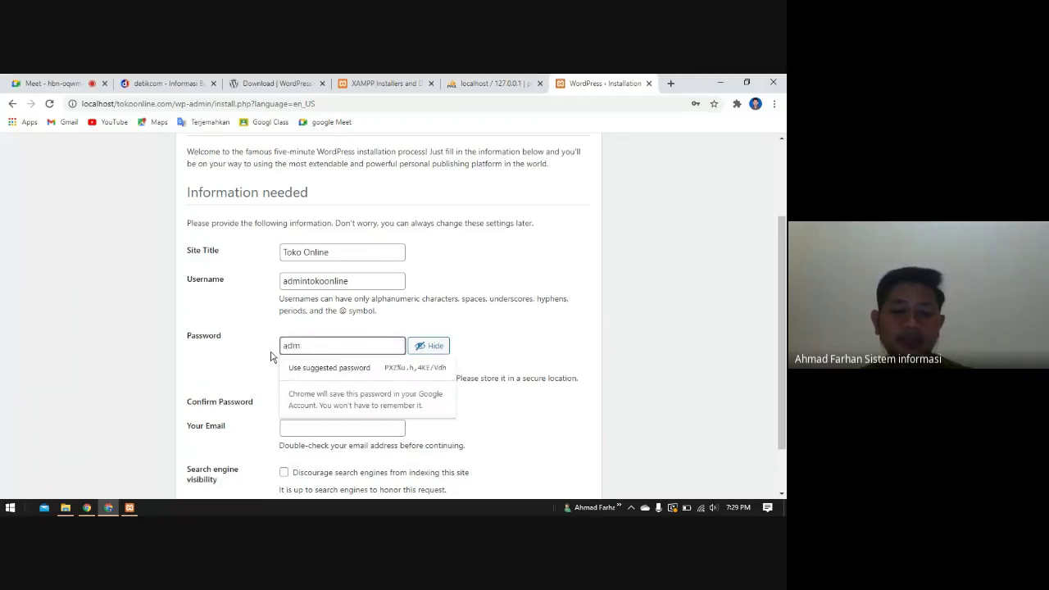
pyautogui.write('intokoonline')
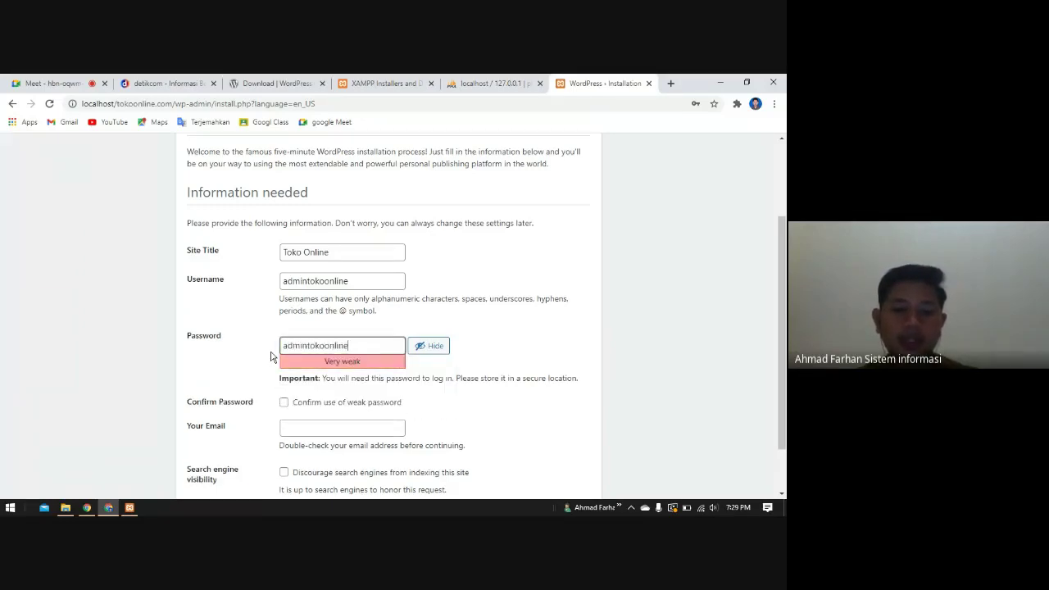
pyautogui.write('123')
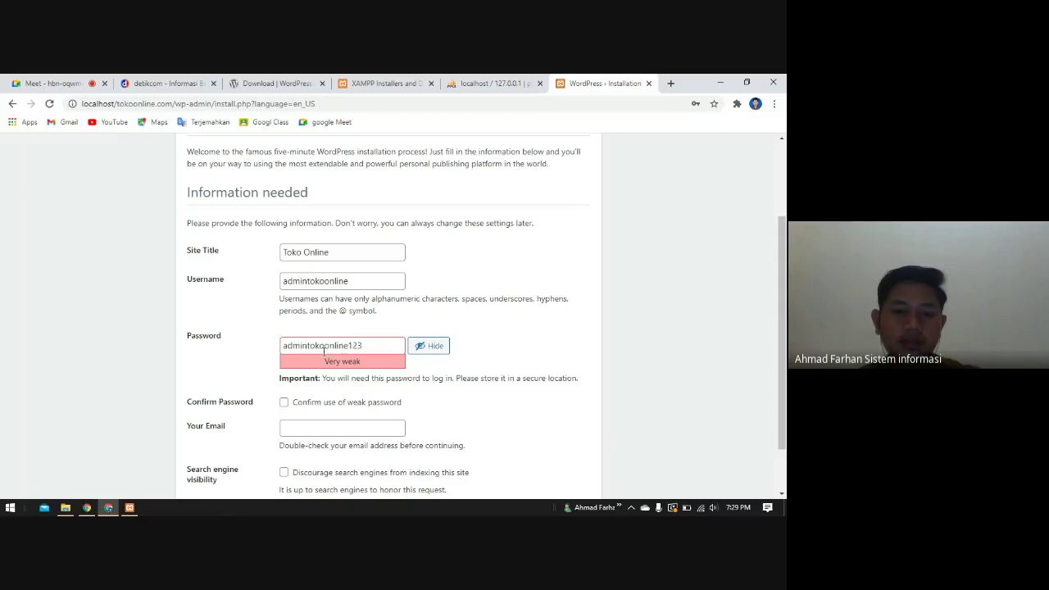
pyautogui.moveTo(309, 345); pyautogui.dragTo(277, 349)
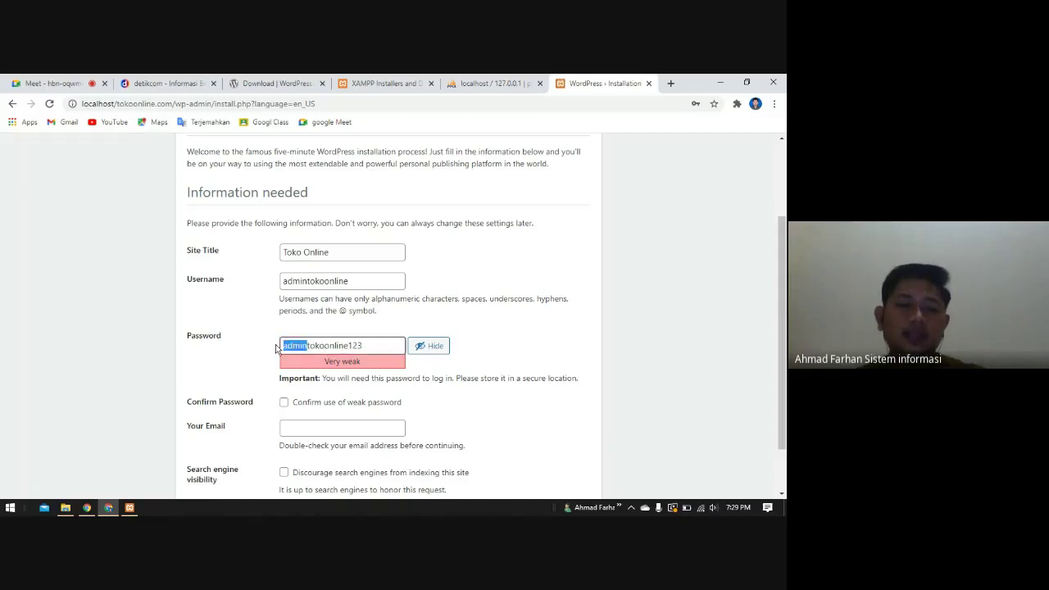
pyautogui.press('BackSpace')
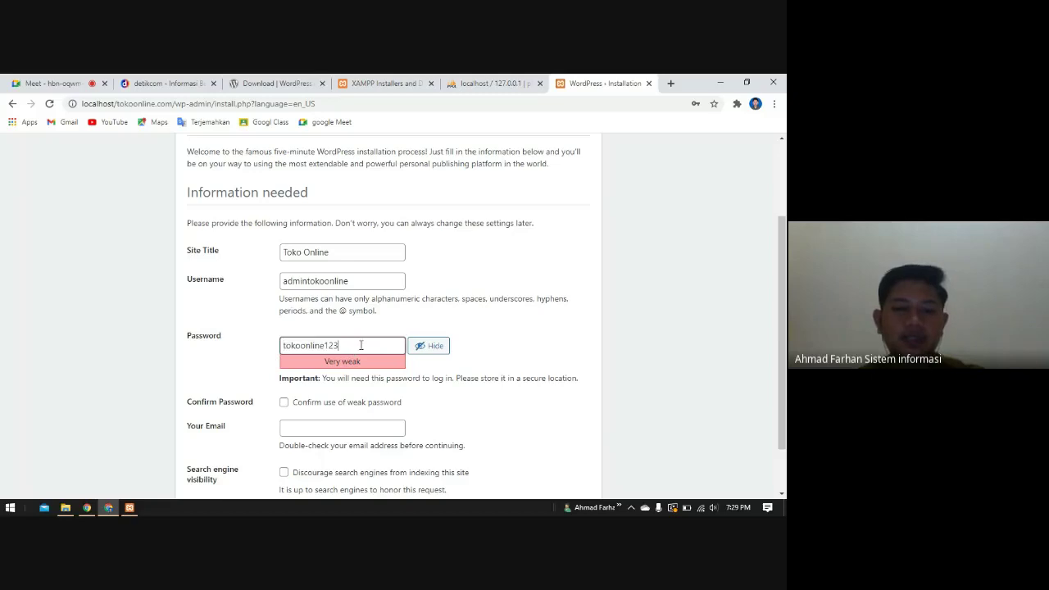
pyautogui.click(402, 369)
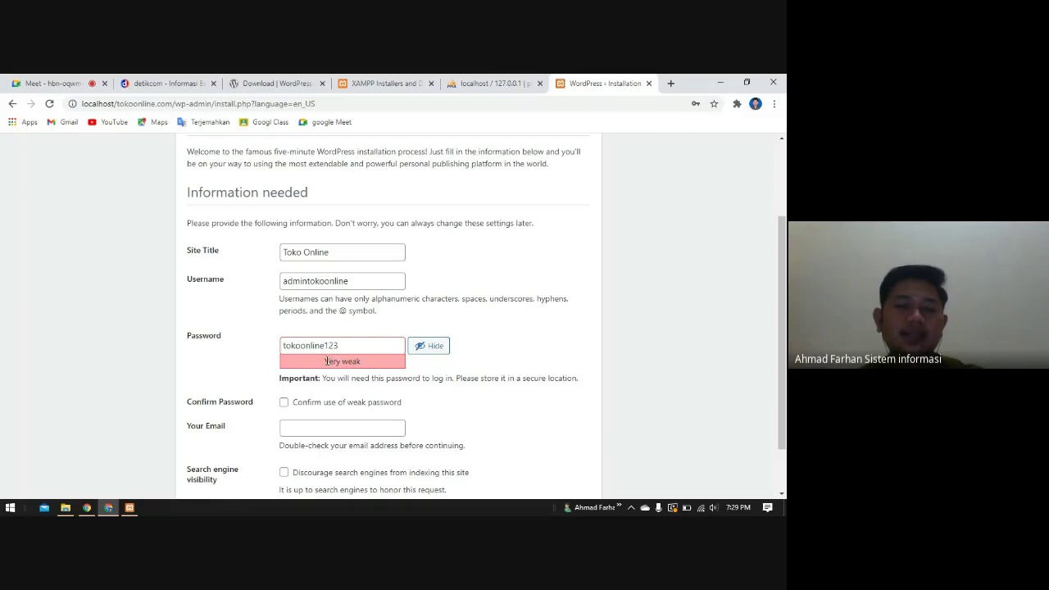
pyautogui.click(284, 402)
# - Enter the admin e-mail address in the Your Email field
pyautogui.scroll(-1, 546, 398)
pyautogui.click(357, 371)
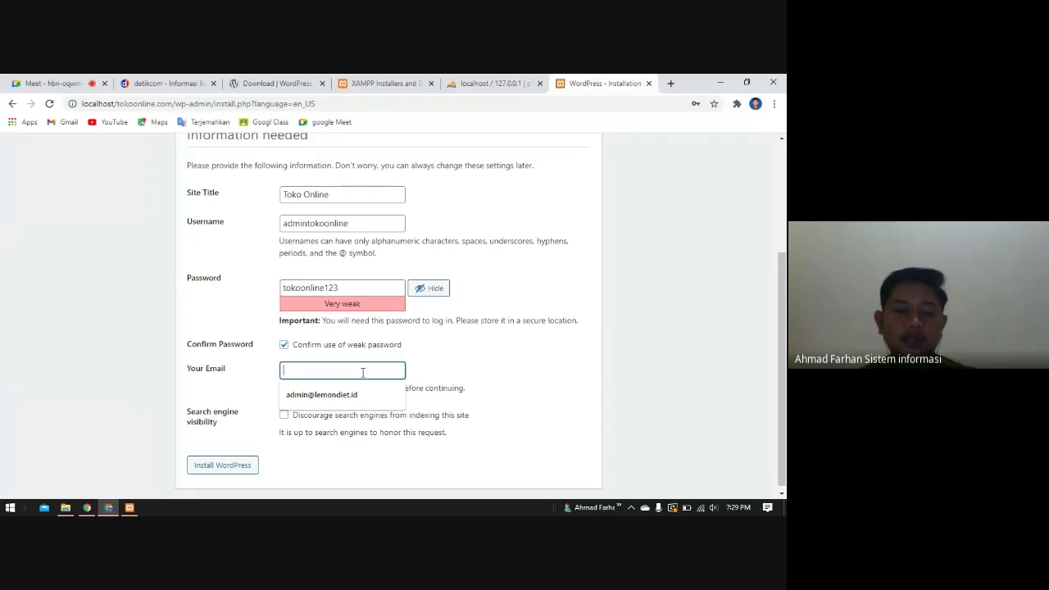
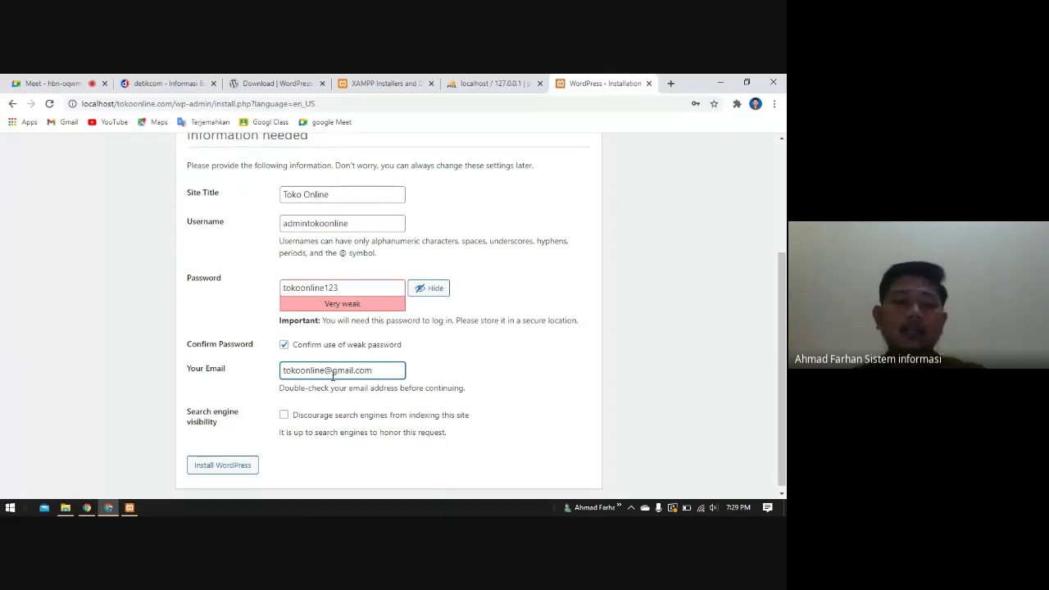
pyautogui.moveTo(325, 370); pyautogui.dragTo(282, 371)
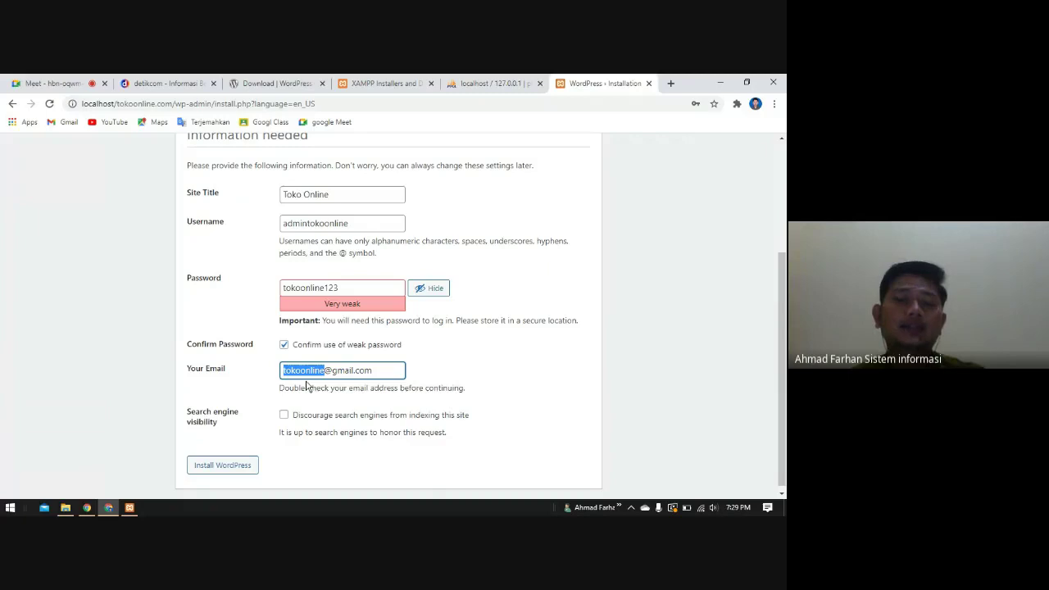
pyautogui.click(522, 369)
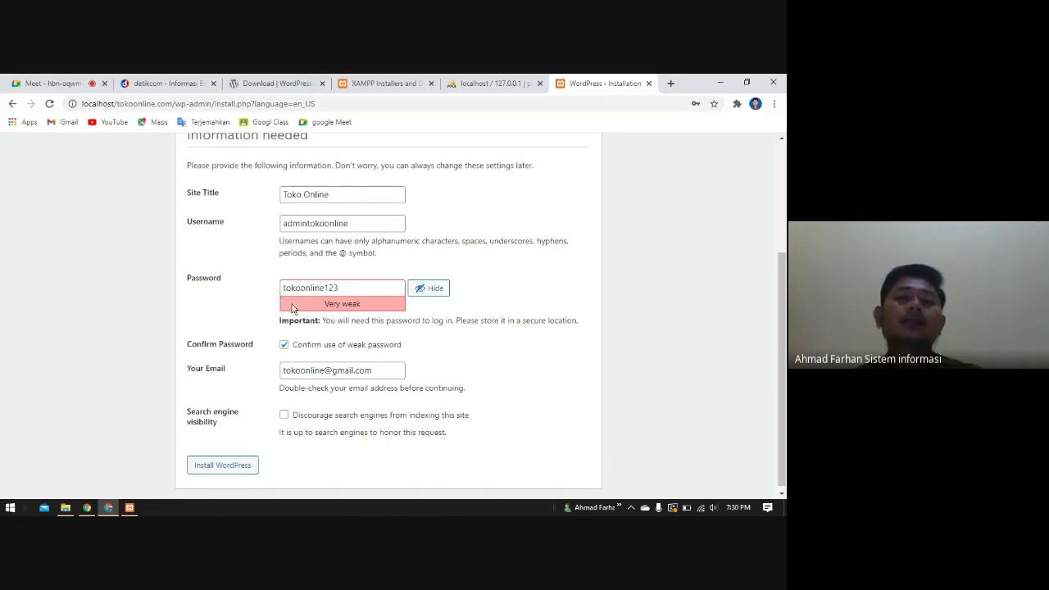
# - Run Install WordPress, save the new login in Chrome, and come back to the Success page
pyautogui.click(223, 465)
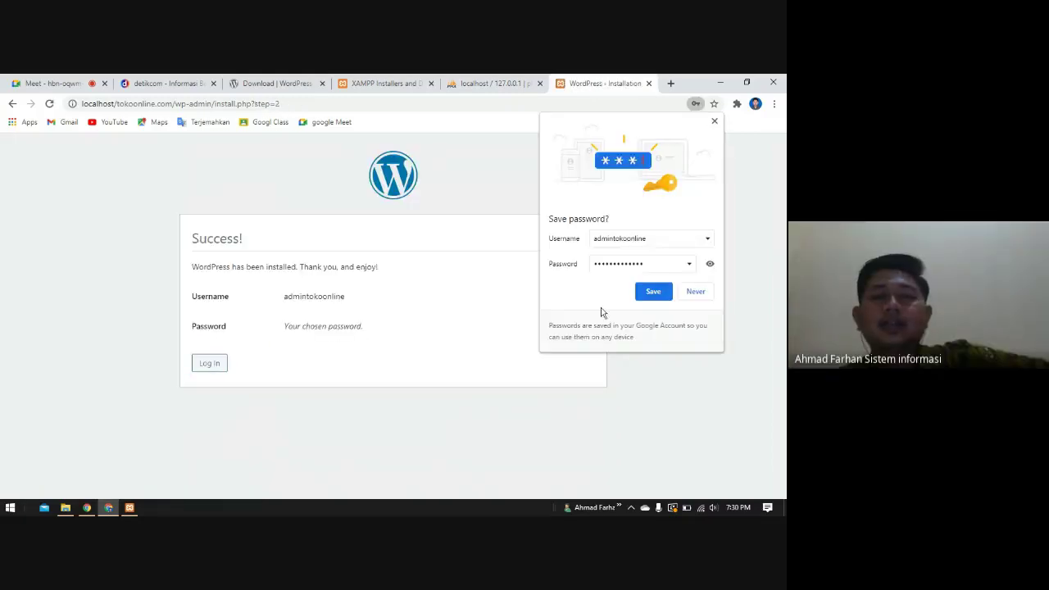
pyautogui.click(662, 295)
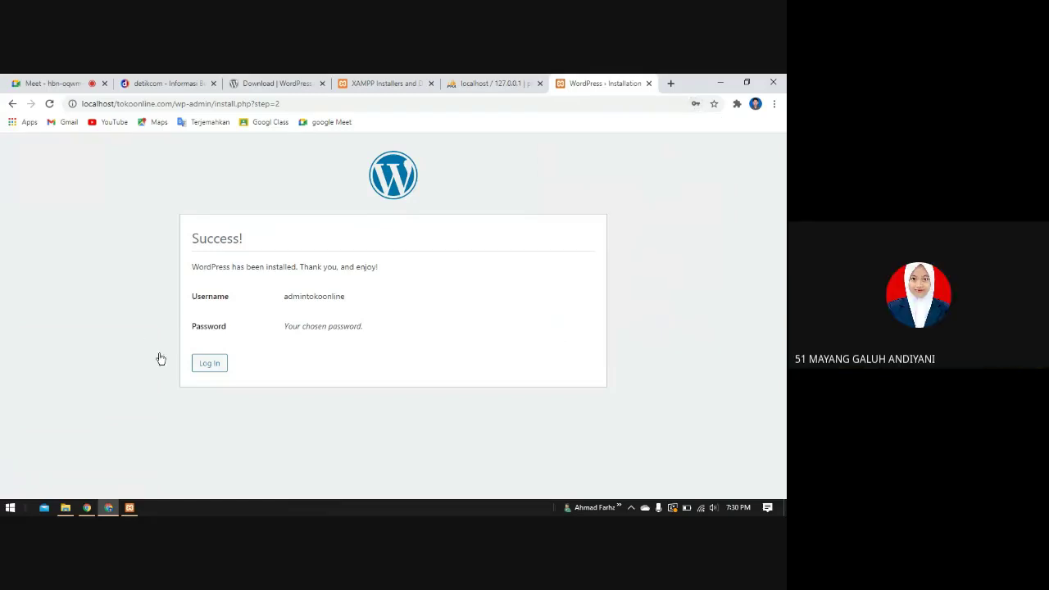
pyautogui.click(38, 82)
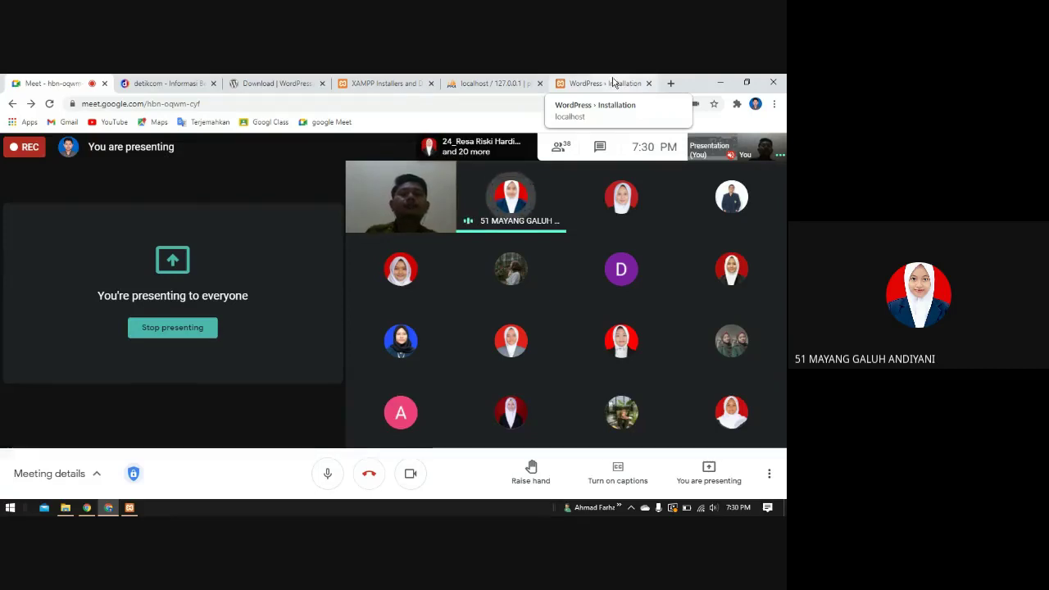
pyautogui.click(613, 82)
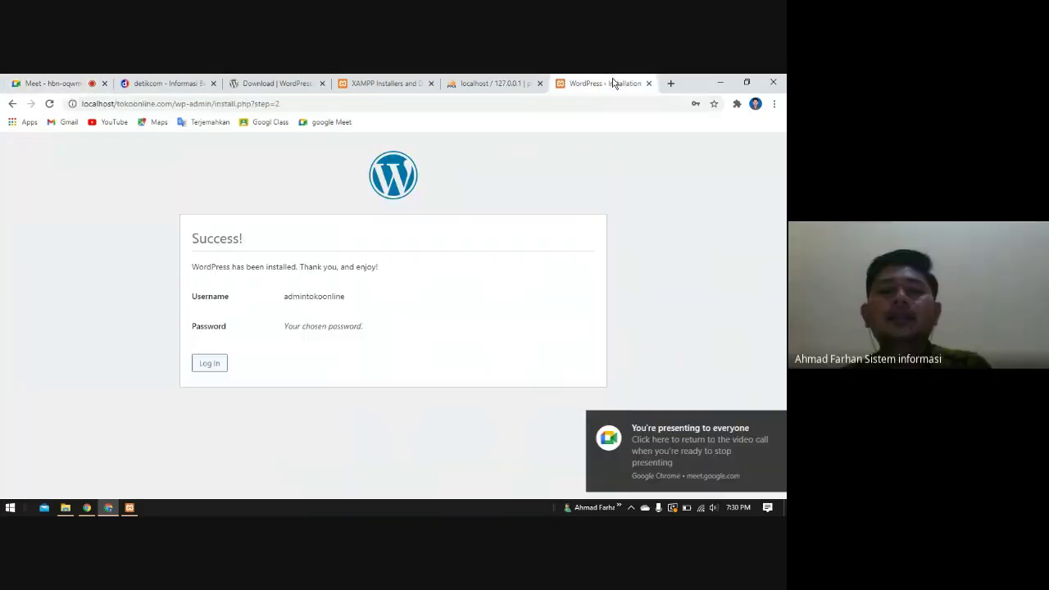
pyautogui.click(764, 425)
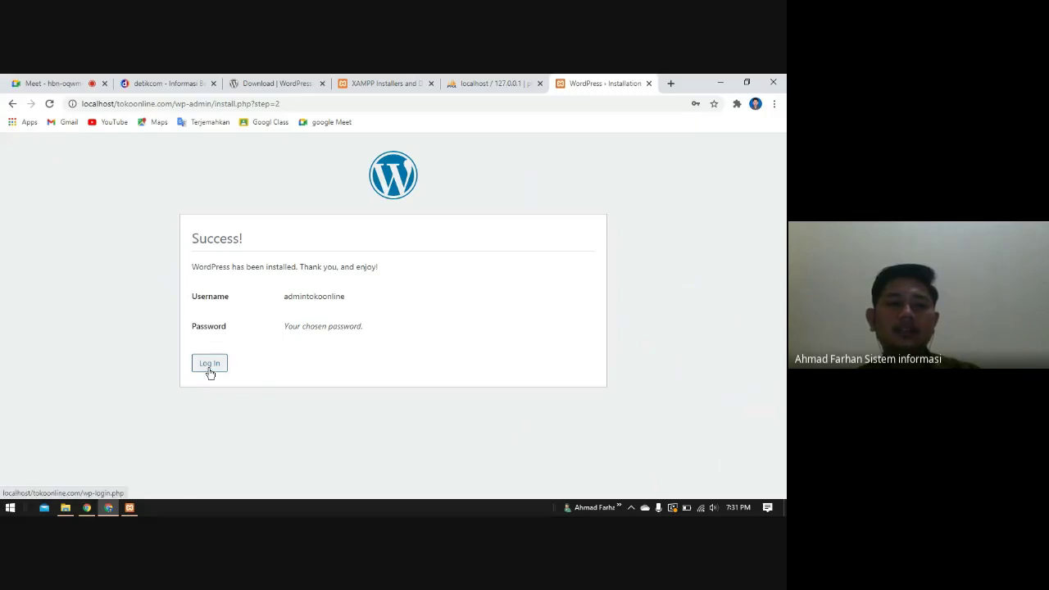
# - Load localhost/tokoonline.com in a new tab and view the Toko Online Hello world! post
pyautogui.click(670, 83)
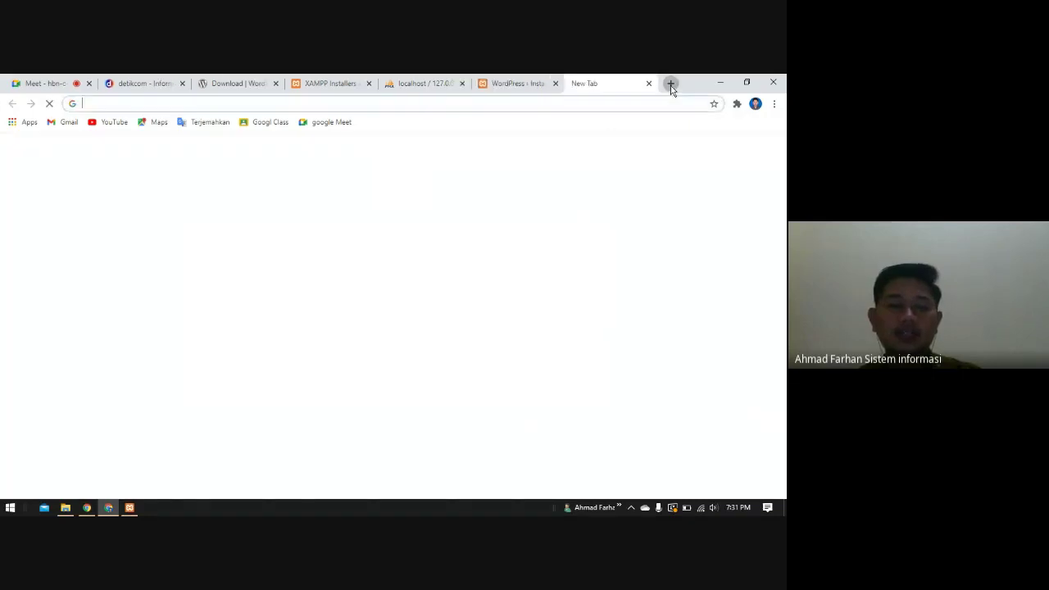
pyautogui.write('l')
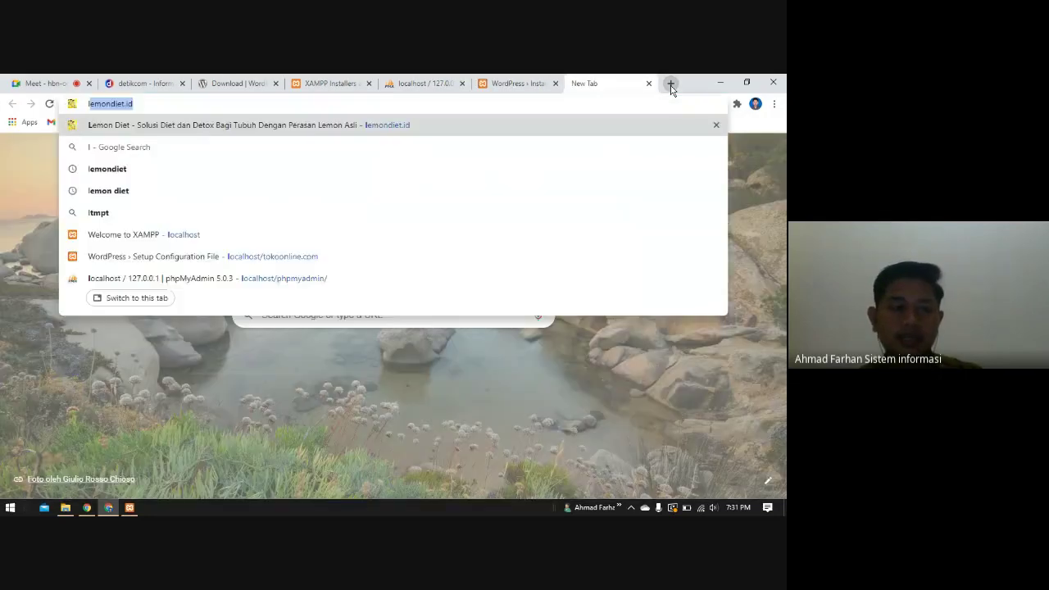
pyautogui.write('ocalhost')
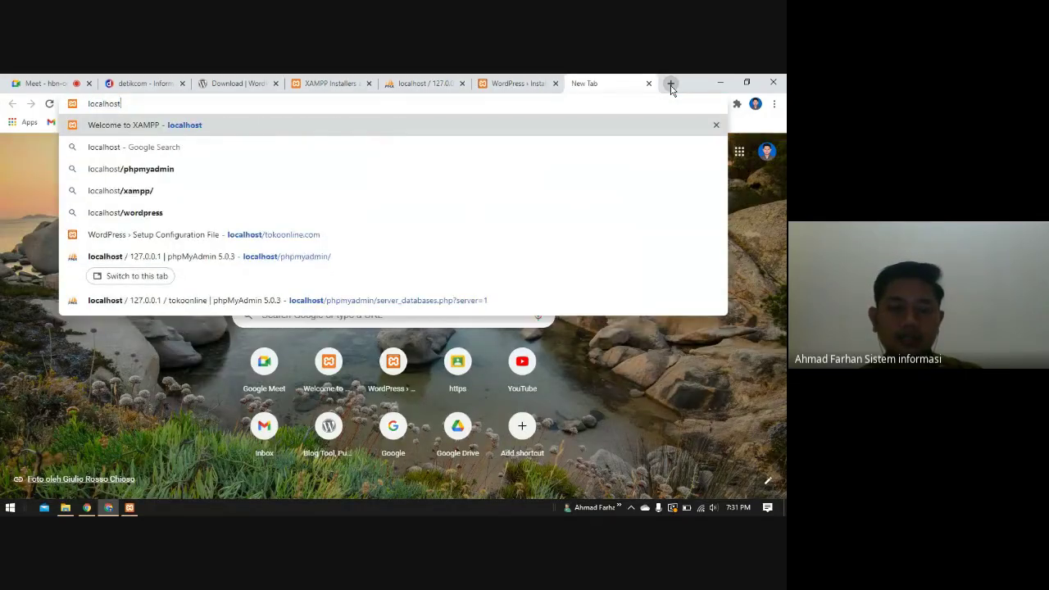
pyautogui.write('/toko')
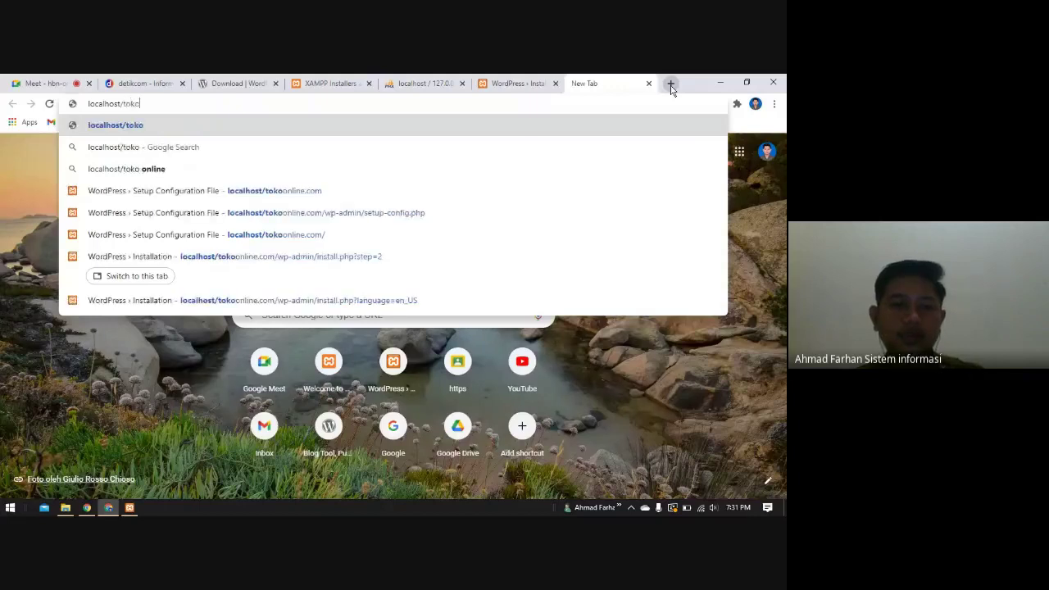
pyautogui.write('online')
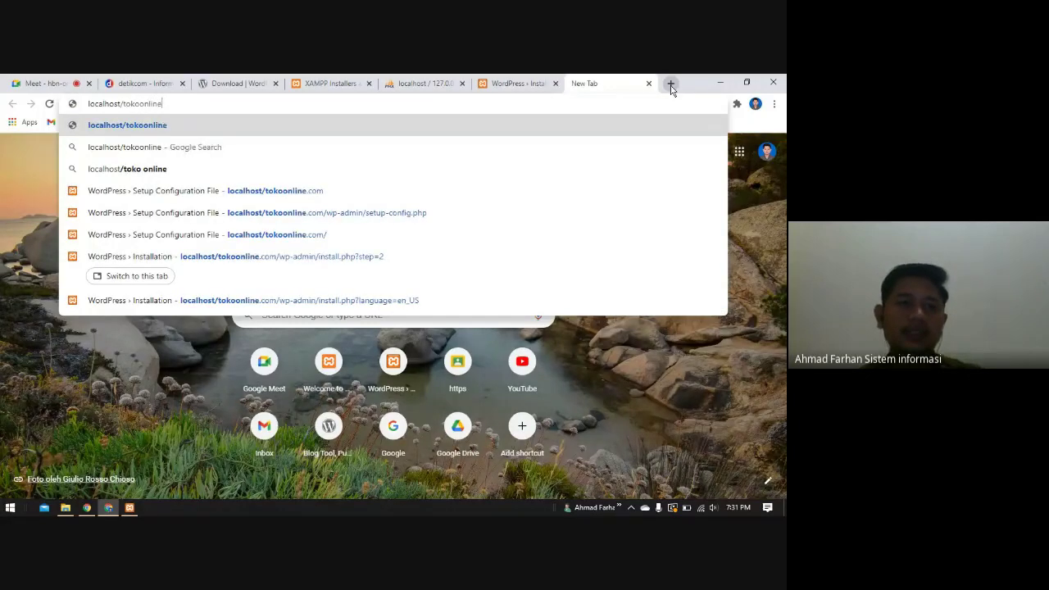
pyautogui.write('.com')
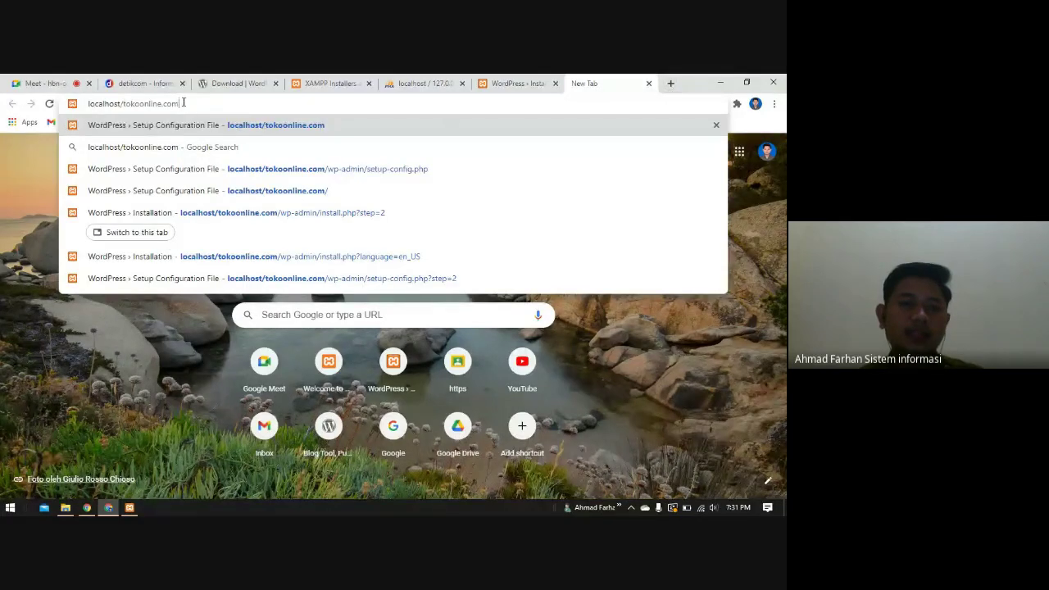
pyautogui.moveTo(180, 104); pyautogui.dragTo(88, 109)
pyautogui.press('Return')
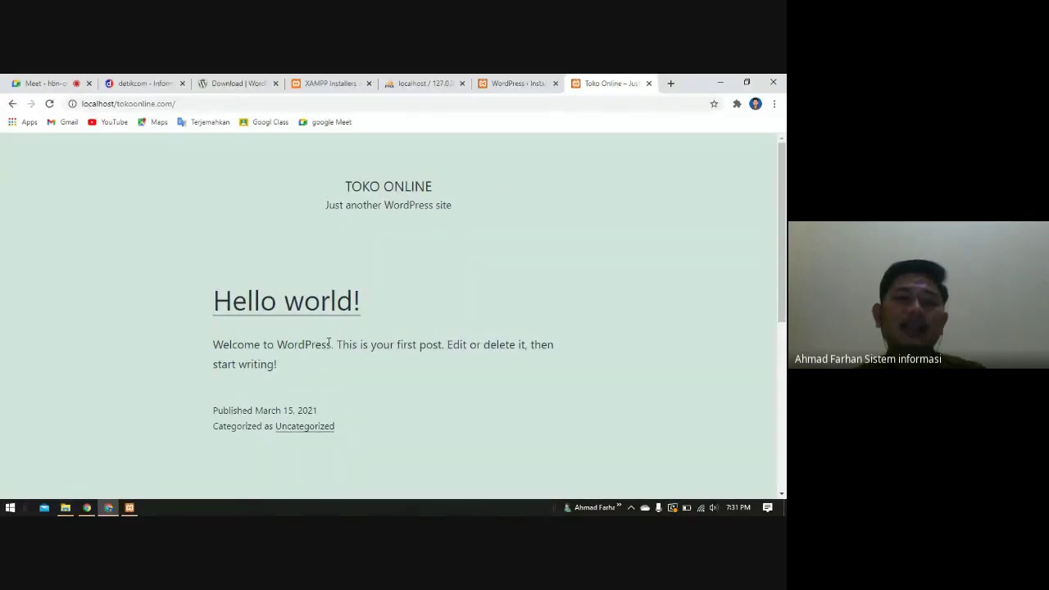
pyautogui.scroll(-7, 326, 349)
pyautogui.scroll(4, 325, 412)
pyautogui.scroll(2, 325, 412)
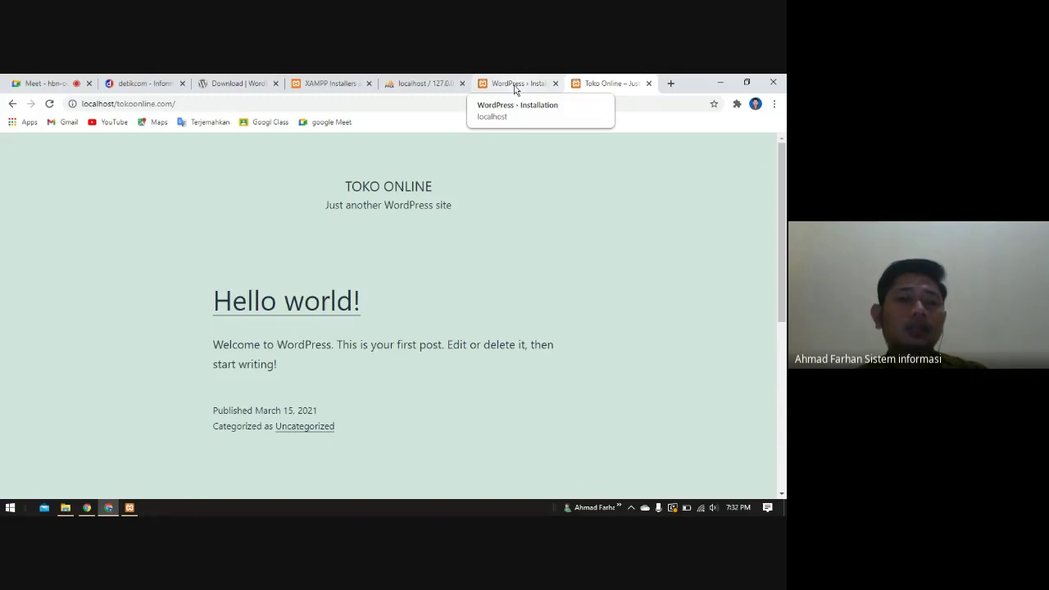
# - From the installation Success page, go to wp-login and sign in with the saved admin credentials
pyautogui.click(514, 85)
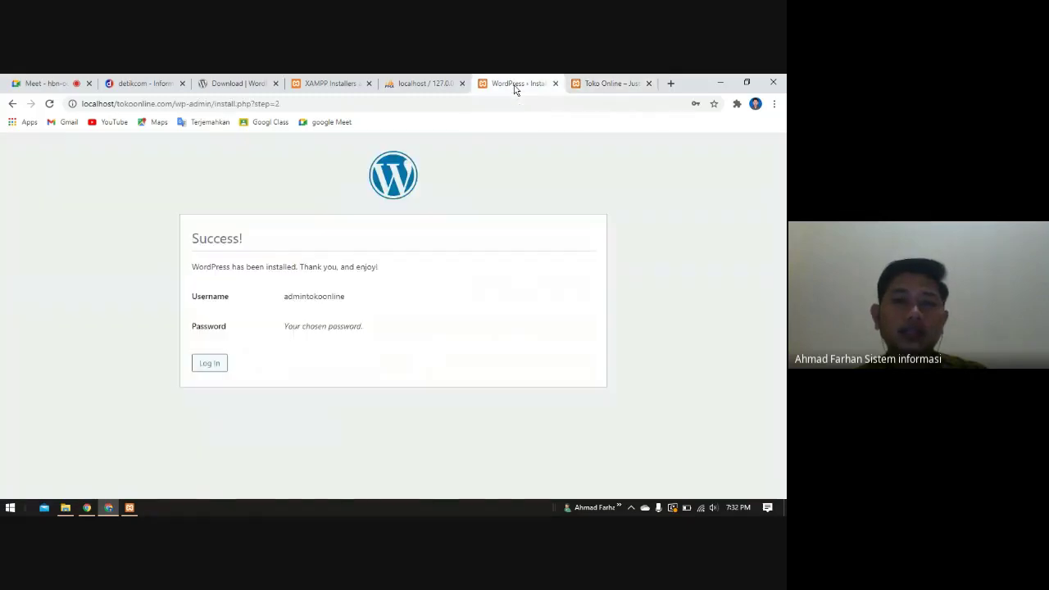
pyautogui.click(209, 366)
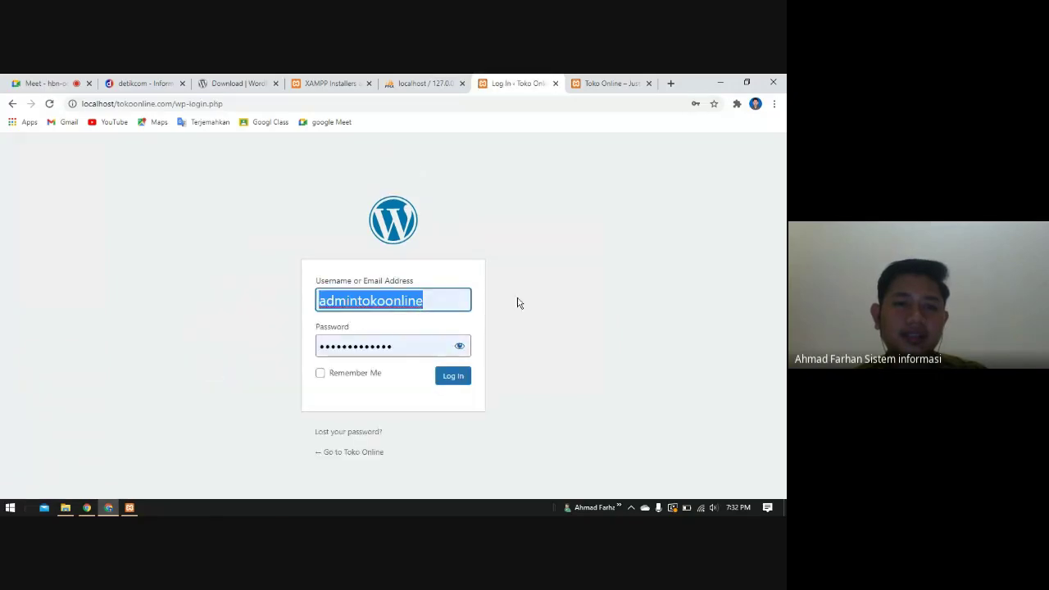
pyautogui.click(545, 298)
pyautogui.click(460, 347)
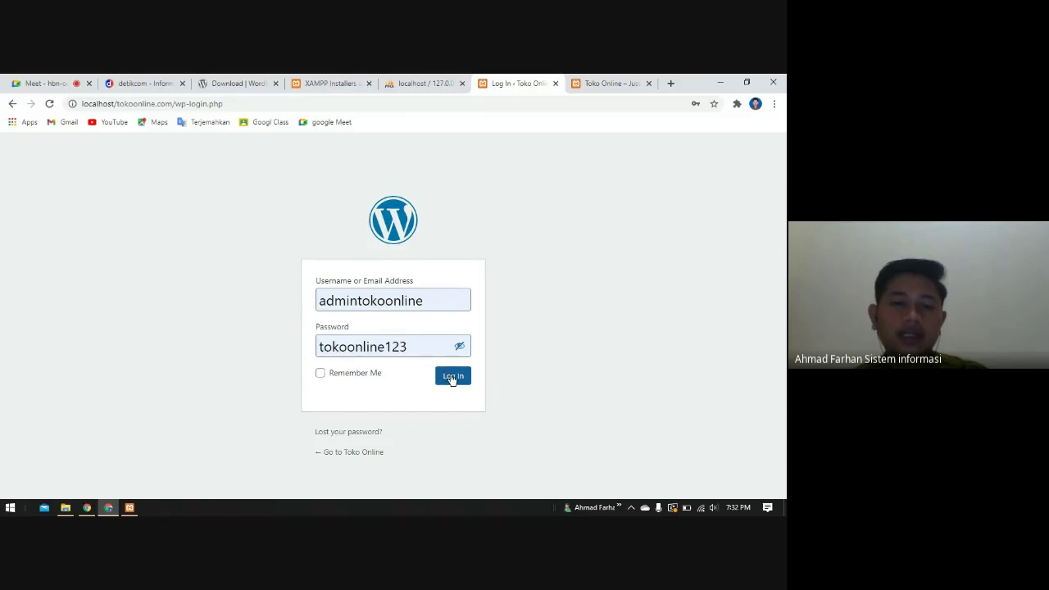
pyautogui.click(452, 377)
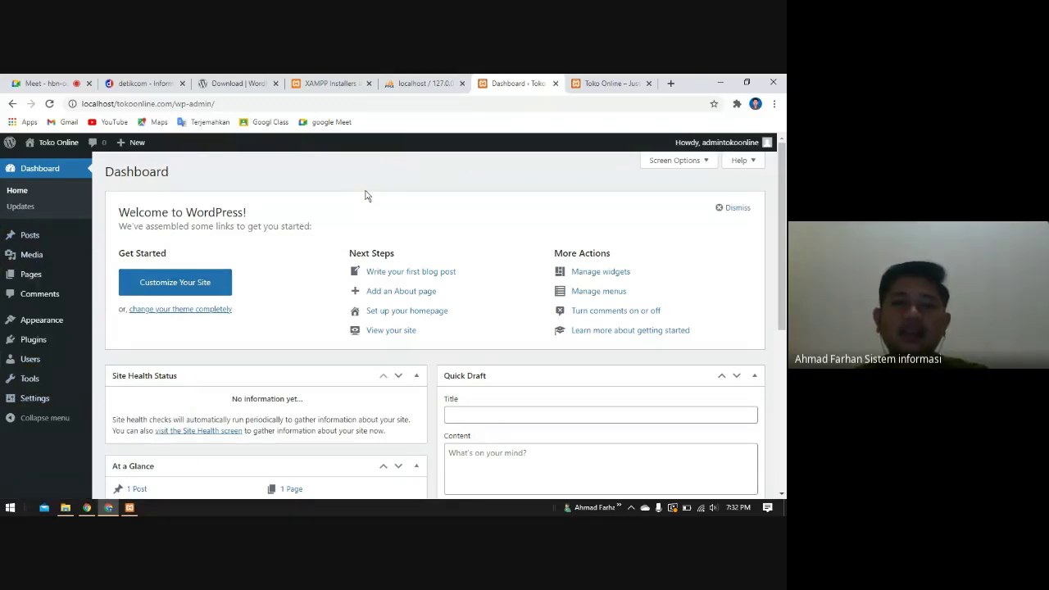
# - Glance over the detik.com tab, then return to the Toko Online front page tab
pyautogui.click(603, 86)
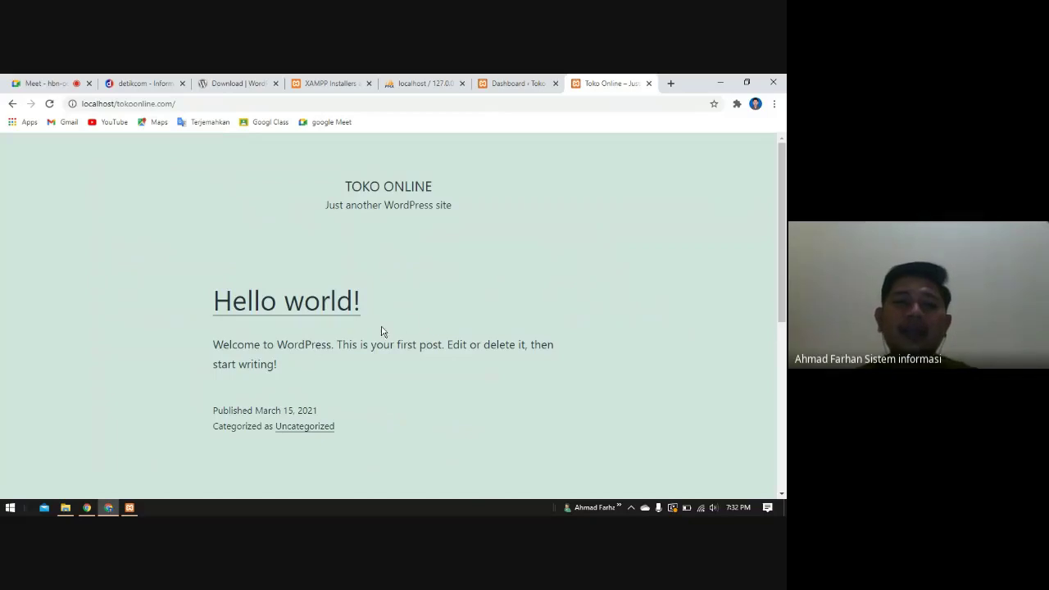
pyautogui.click(148, 83)
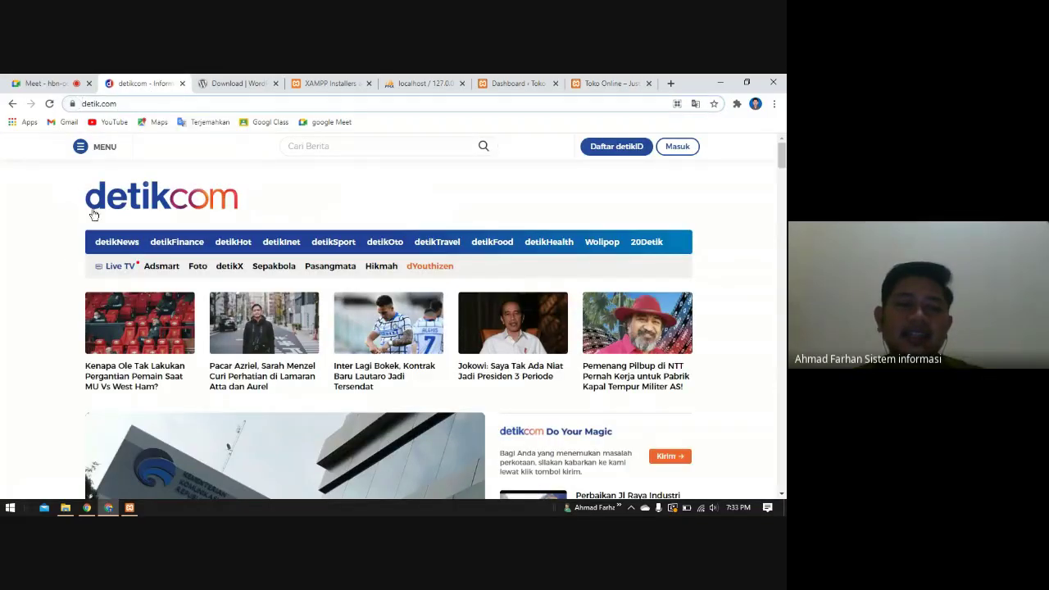
pyautogui.scroll(-5, 399, 349)
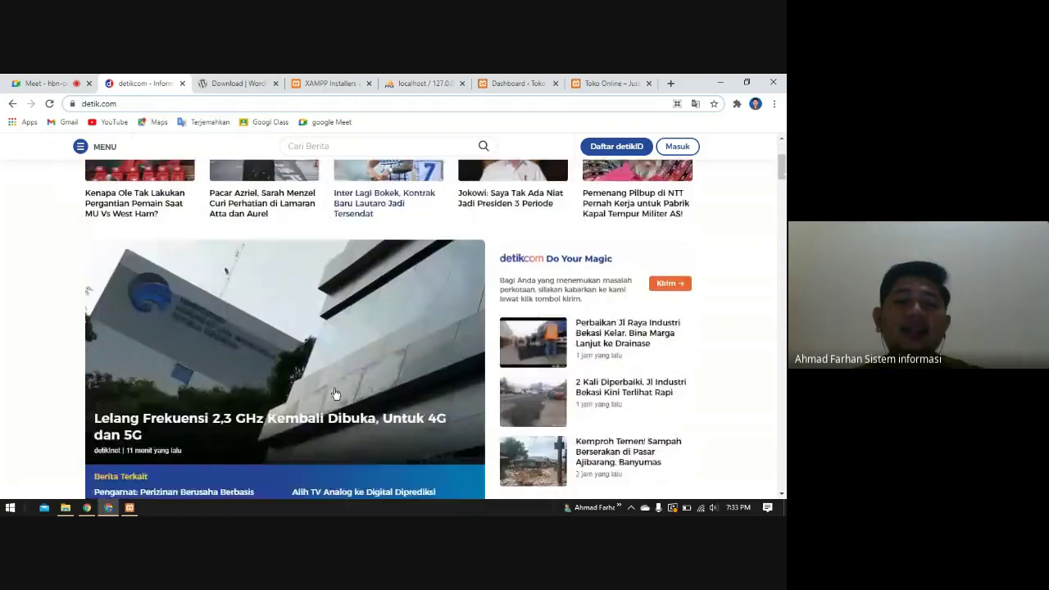
pyautogui.scroll(-3, 440, 369)
pyautogui.scroll(8, 443, 369)
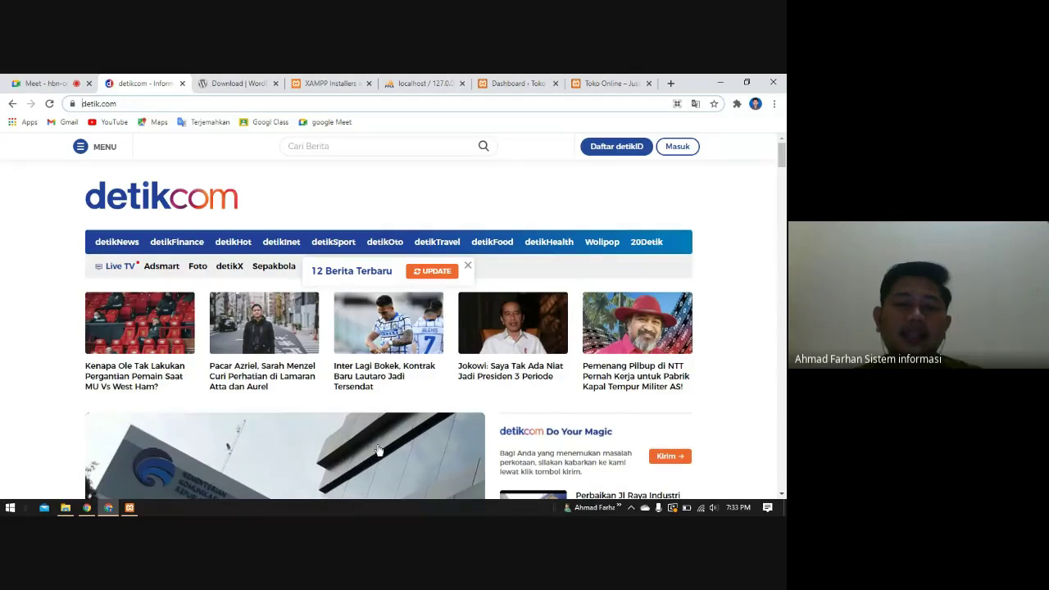
pyautogui.scroll(-2, 378, 449)
pyautogui.scroll(2, 359, 447)
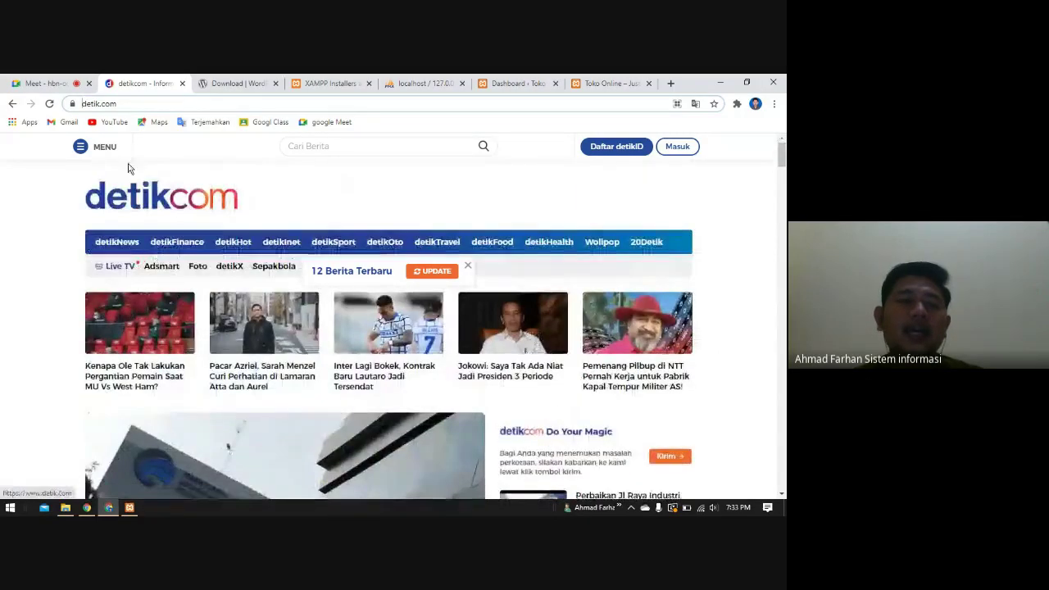
pyautogui.click(86, 105)
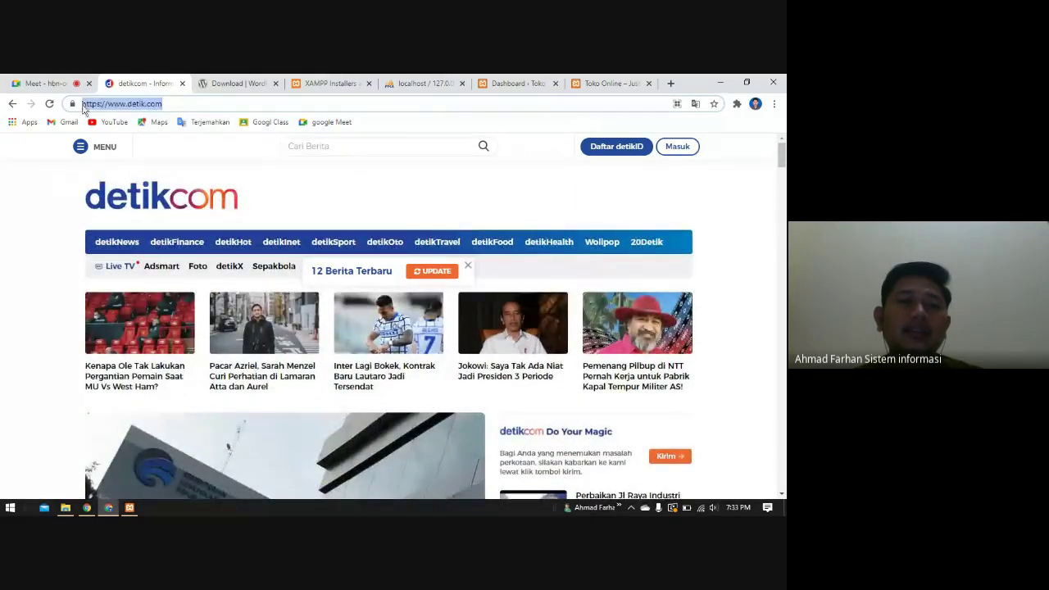
pyautogui.click(606, 82)
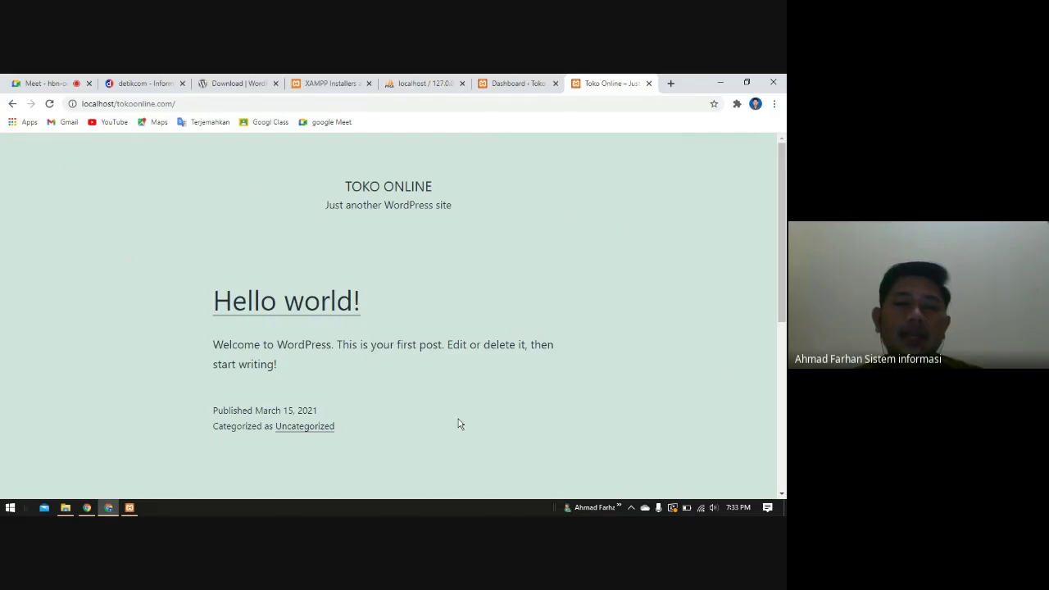
# - Switch to the wp-admin Dashboard tab and check its localhost/tokoonline.com address
pyautogui.scroll(-1, 519, 420)
pyautogui.scroll(1, 519, 416)
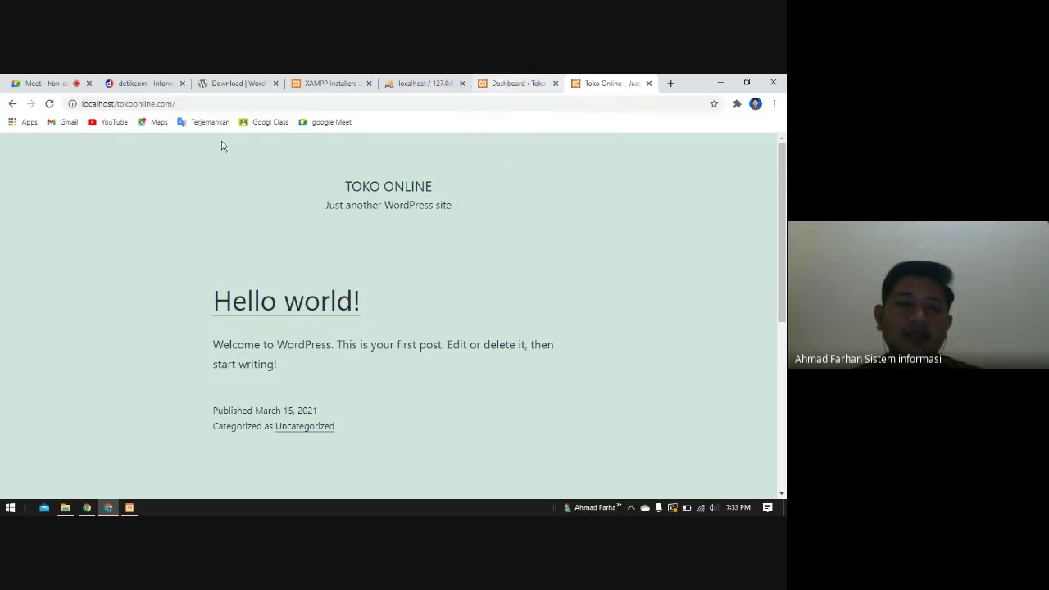
pyautogui.click(507, 83)
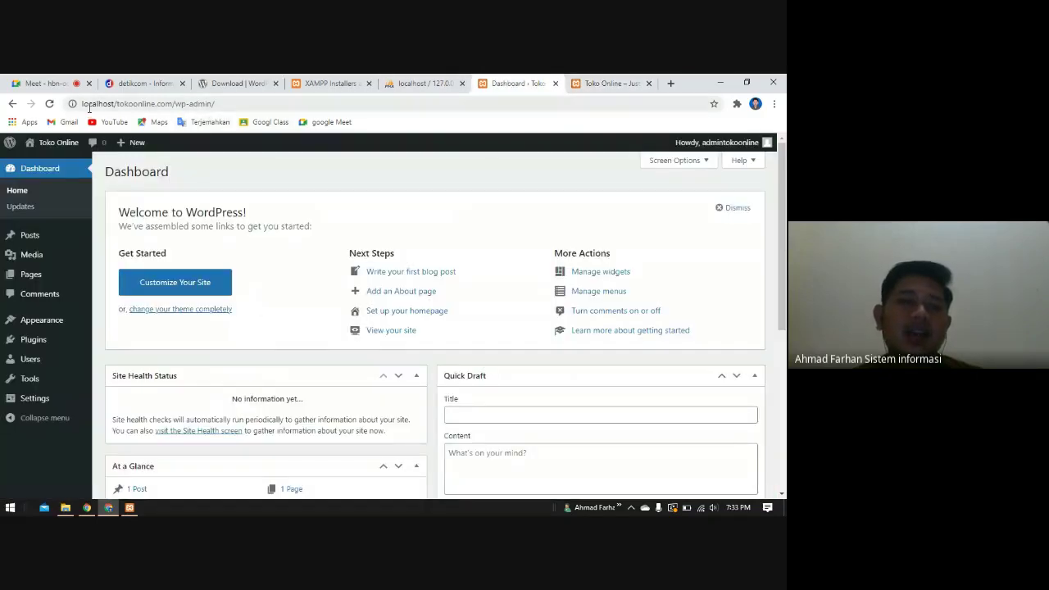
pyautogui.moveTo(116, 104); pyautogui.dragTo(216, 104)
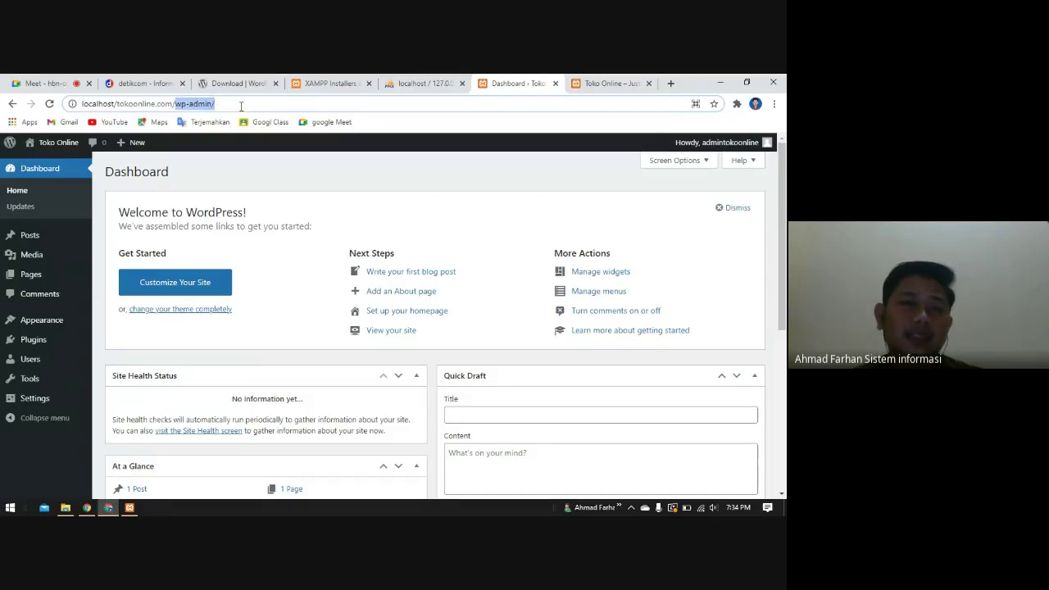
pyautogui.click(240, 105)
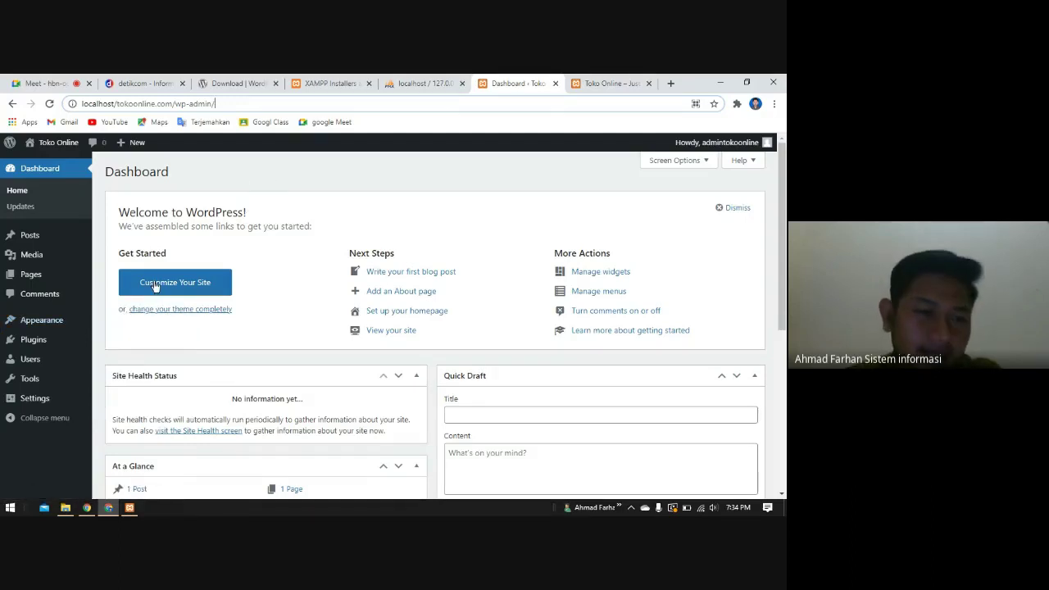
pyautogui.moveTo(59, 327)
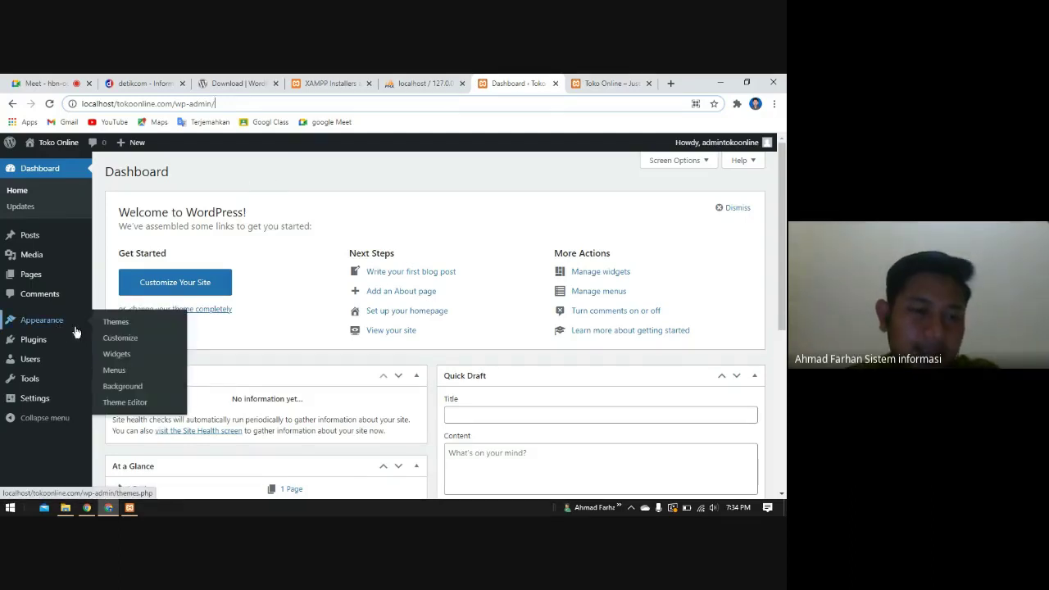
# - Search for 'astra' among installed themes, then in the Add New theme directory
pyautogui.click(115, 323)
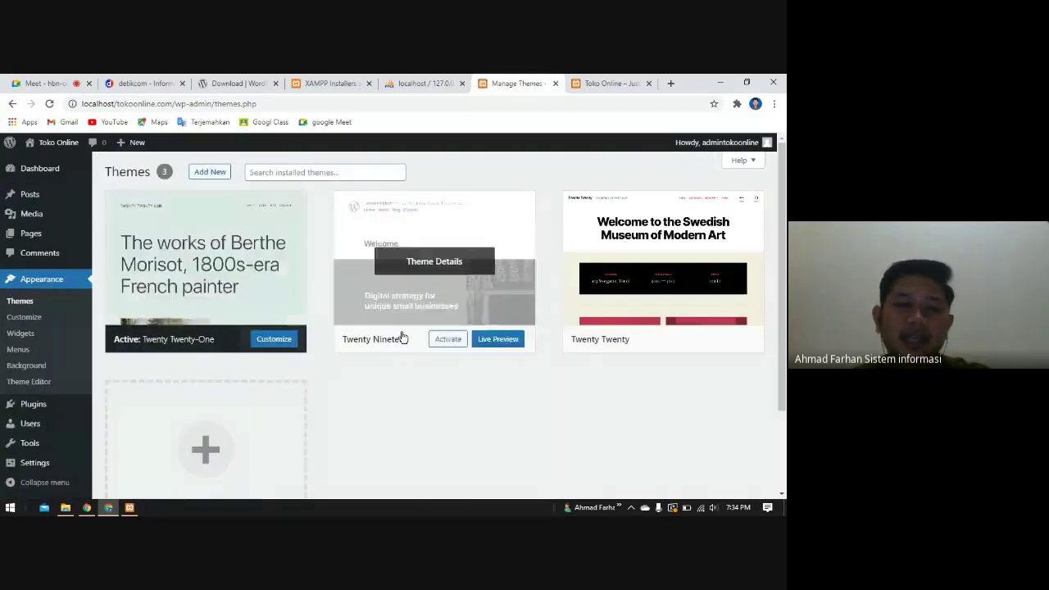
pyautogui.click(308, 174)
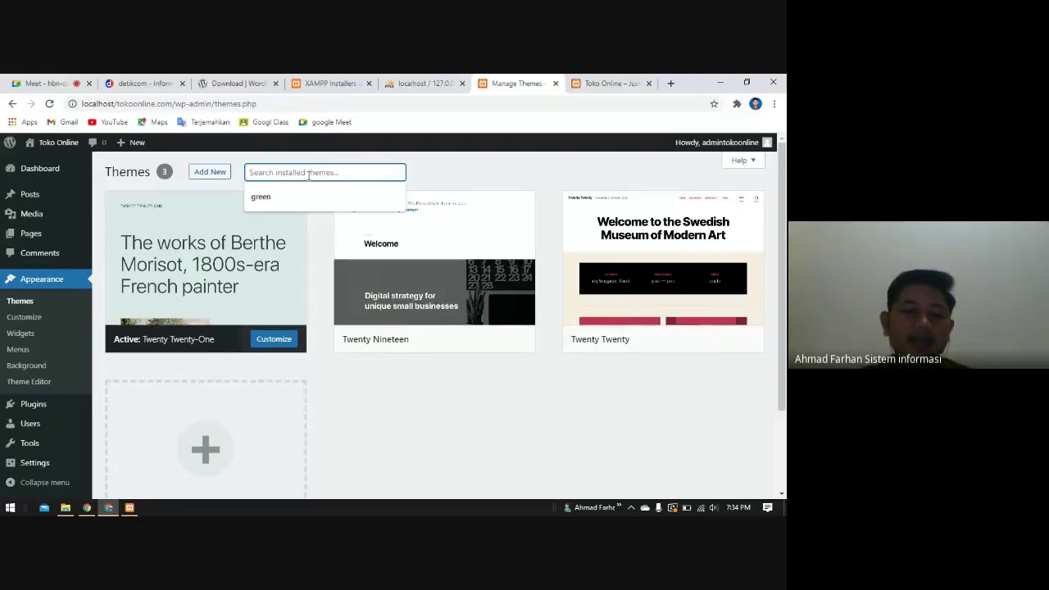
pyautogui.write('astra')
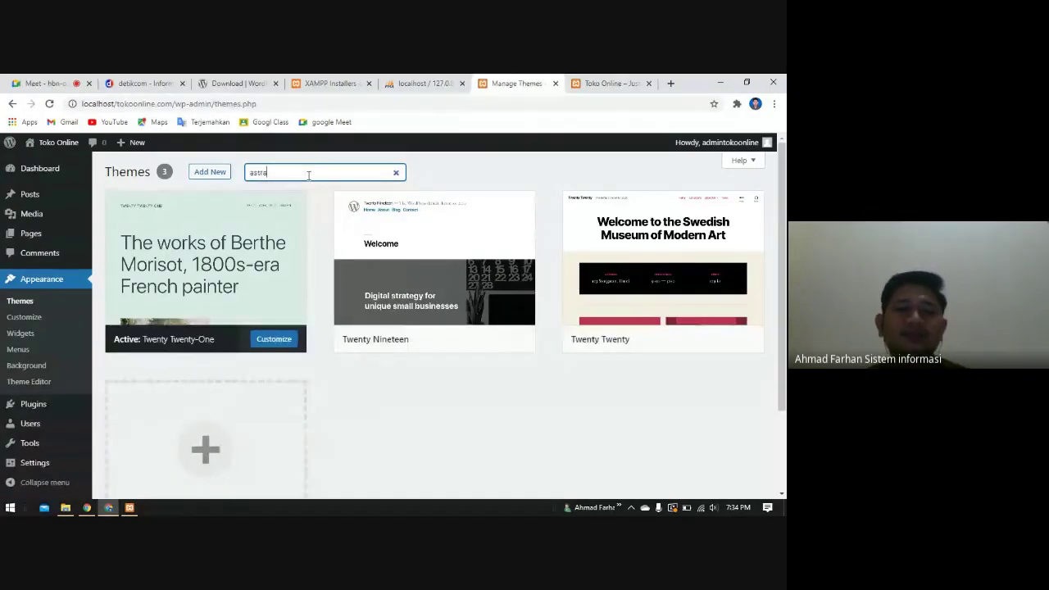
pyautogui.click(210, 173)
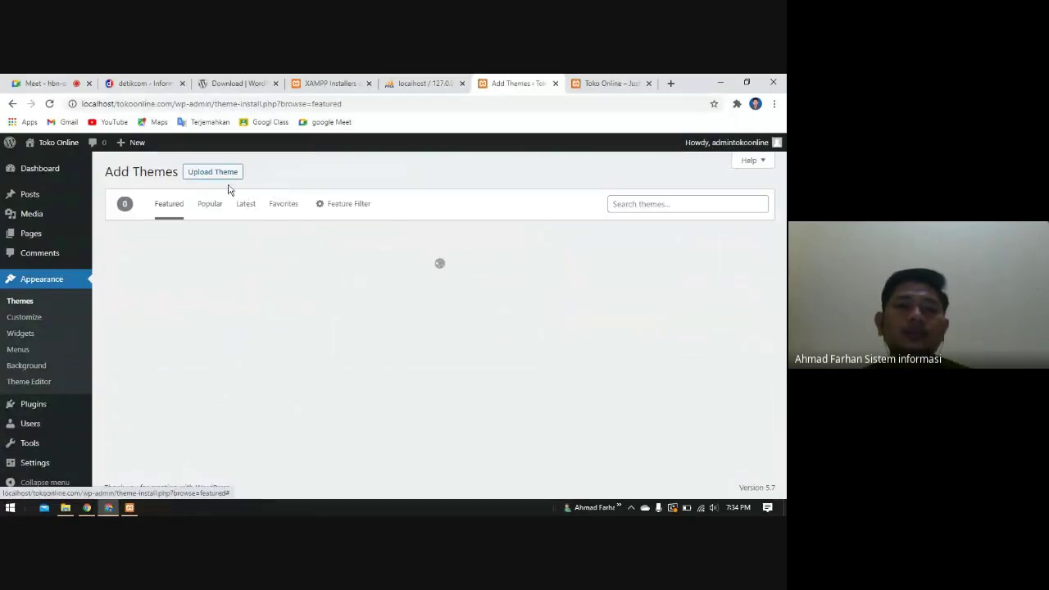
pyautogui.click(645, 204)
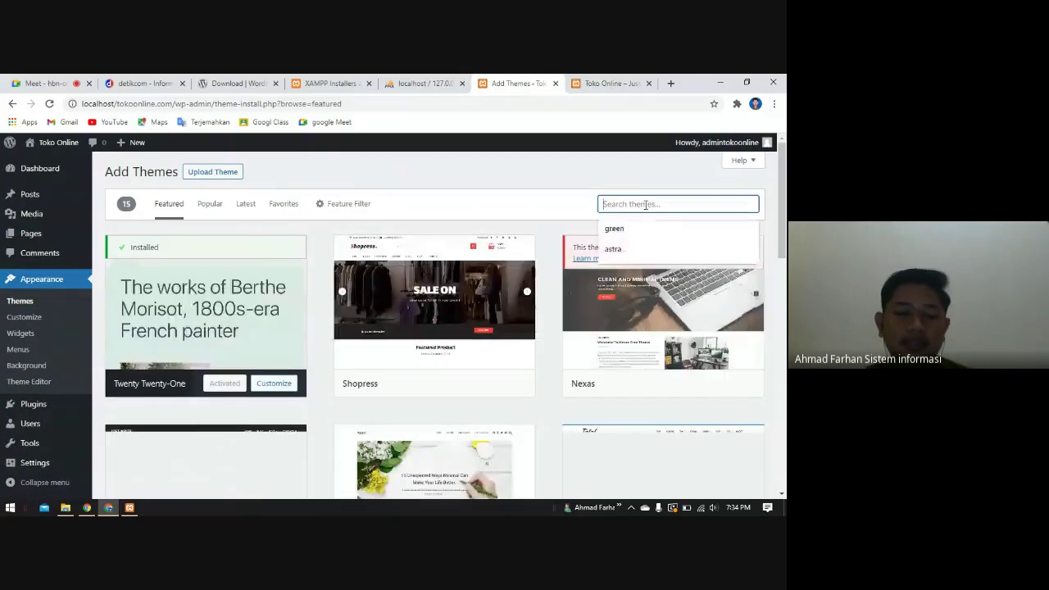
pyautogui.write('astra')
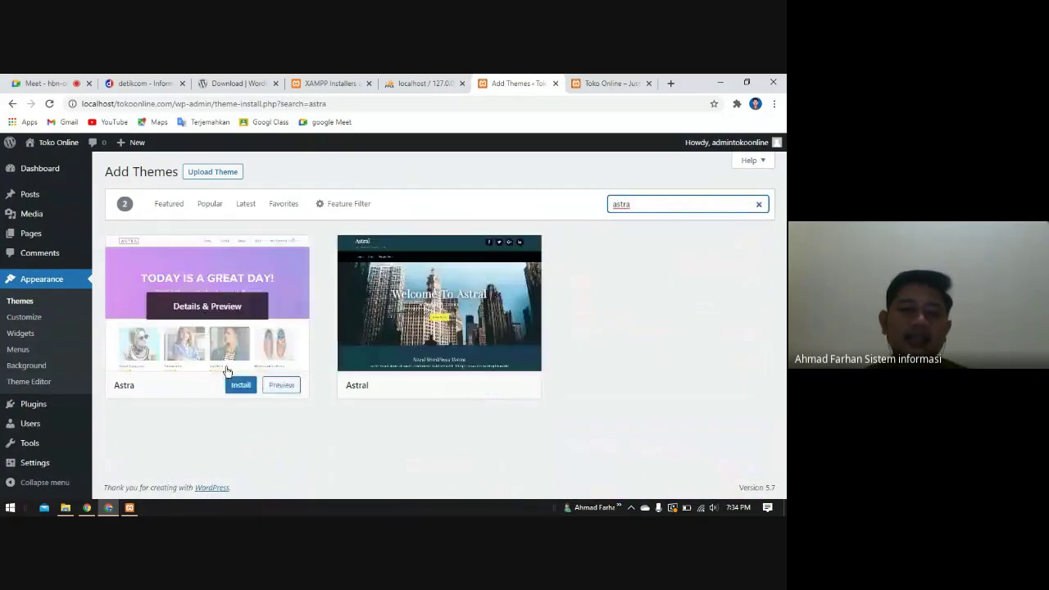
# - Install the Astra theme from its card and preview, then go to the Google Meet tab
pyautogui.click(240, 386)
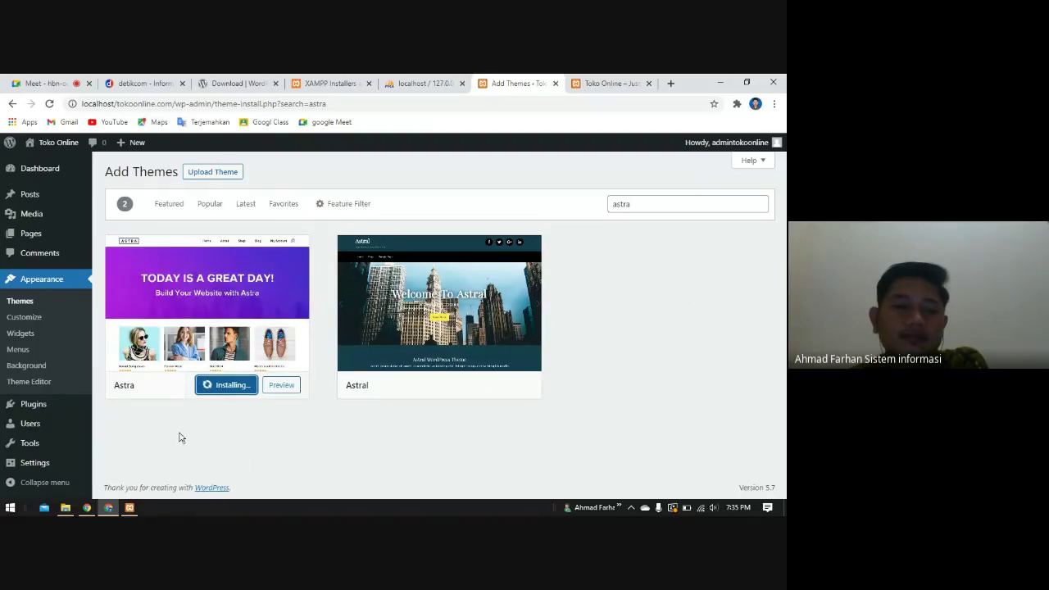
pyautogui.click(217, 297)
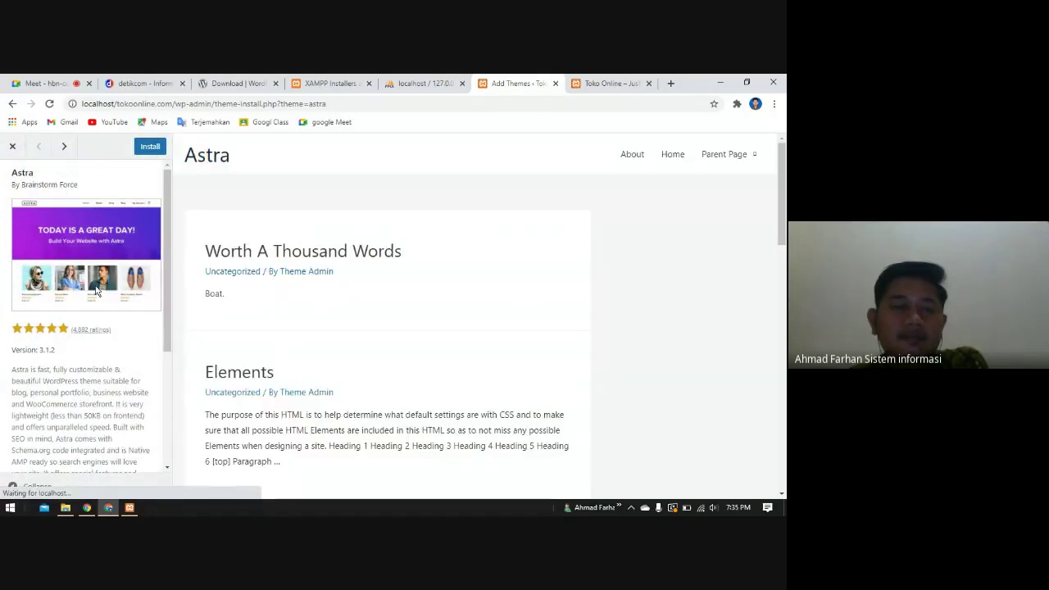
pyautogui.click(150, 149)
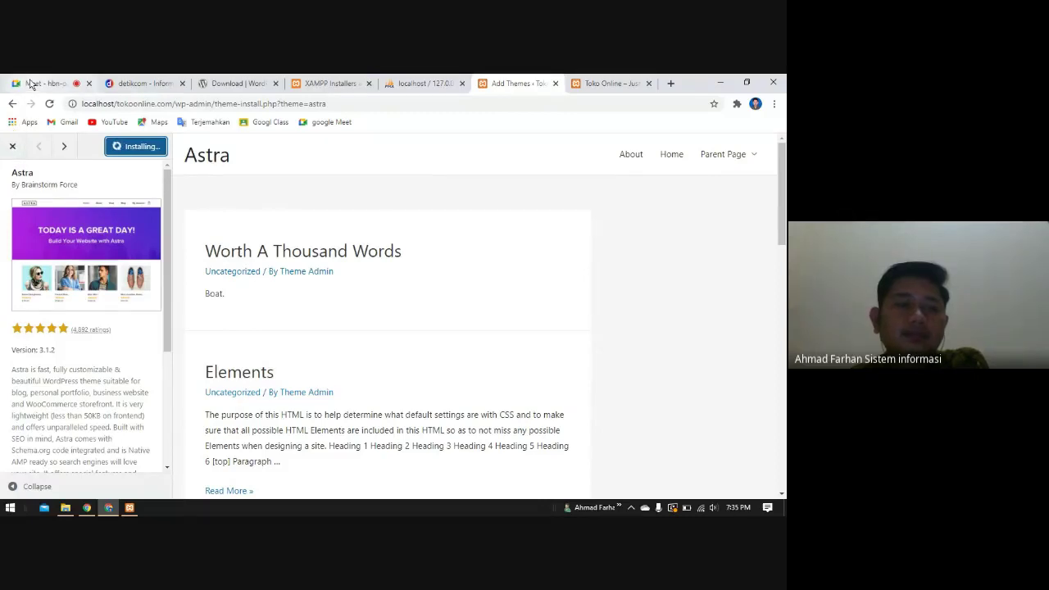
pyautogui.click(32, 84)
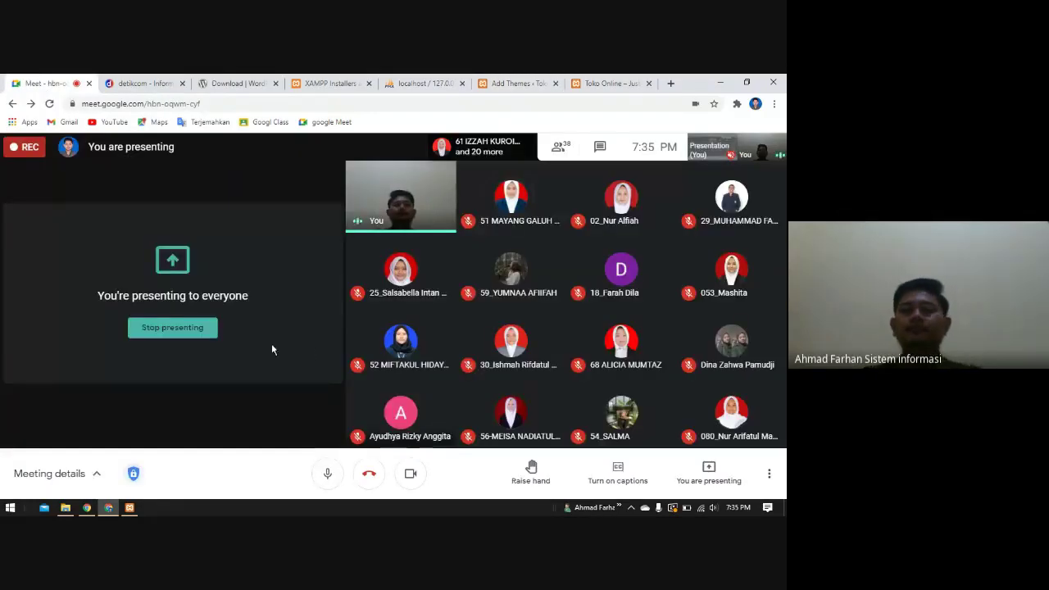
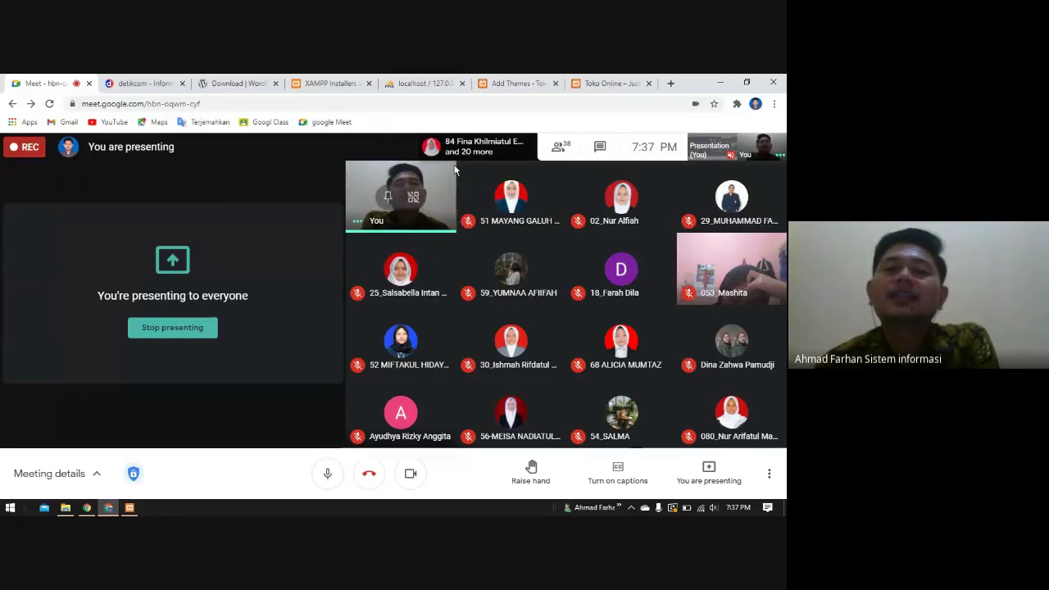
# - Glance at the WordPress download page and Meet call, then return to the theme installation tab
pyautogui.click(238, 83)
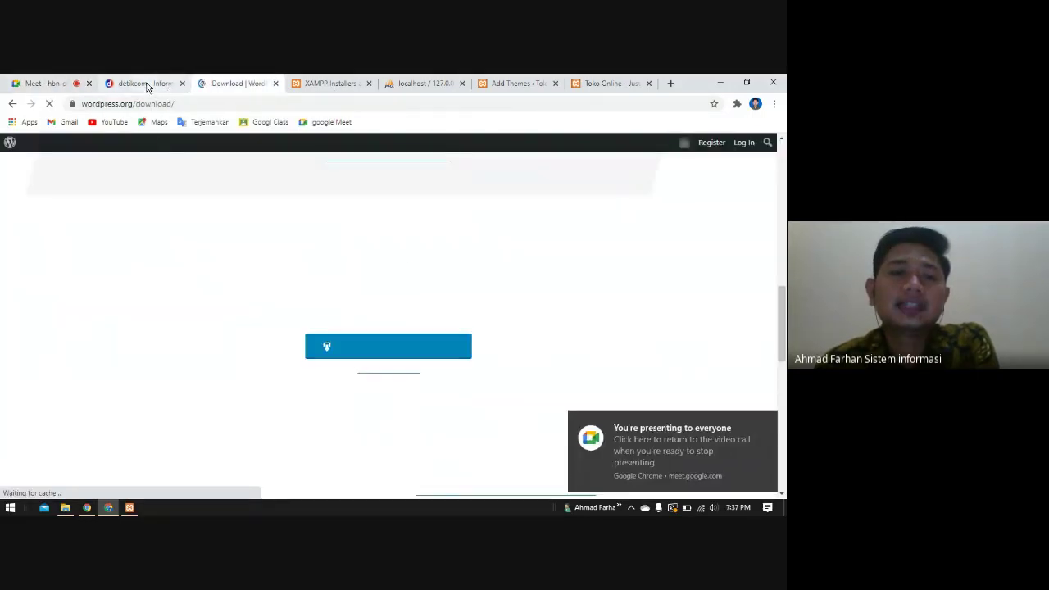
pyautogui.click(64, 83)
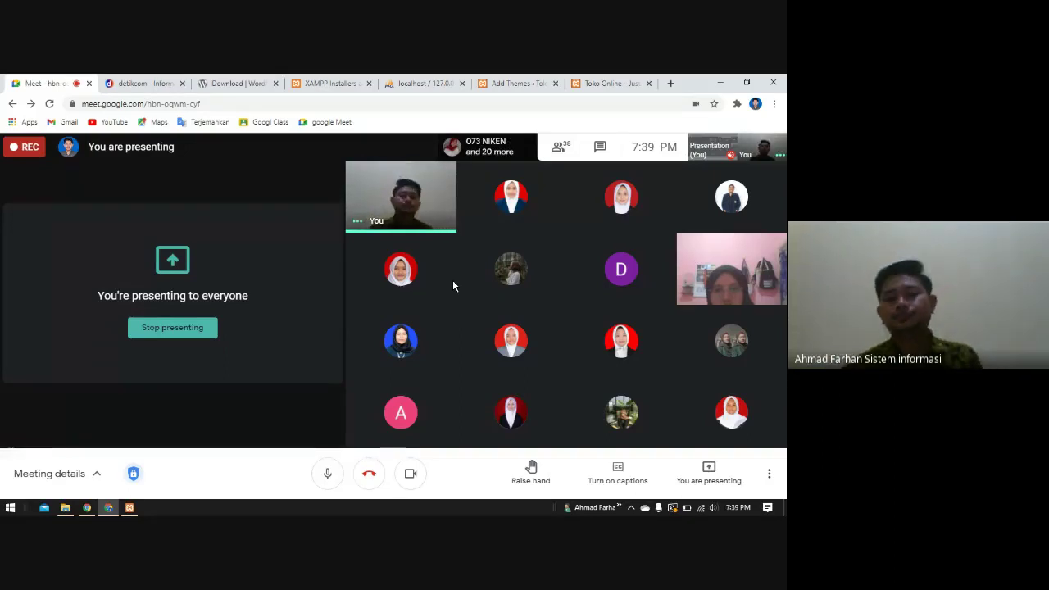
pyautogui.click(602, 83)
pyautogui.click(510, 84)
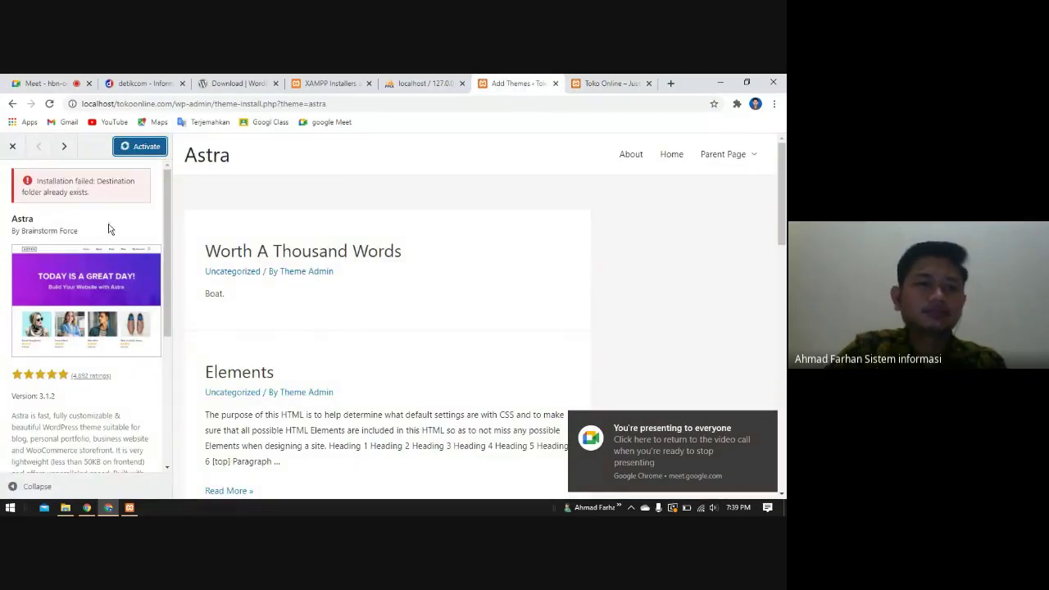
# - Close the Astra theme preview and activate Astra on the Toko Online site
pyautogui.click(12, 146)
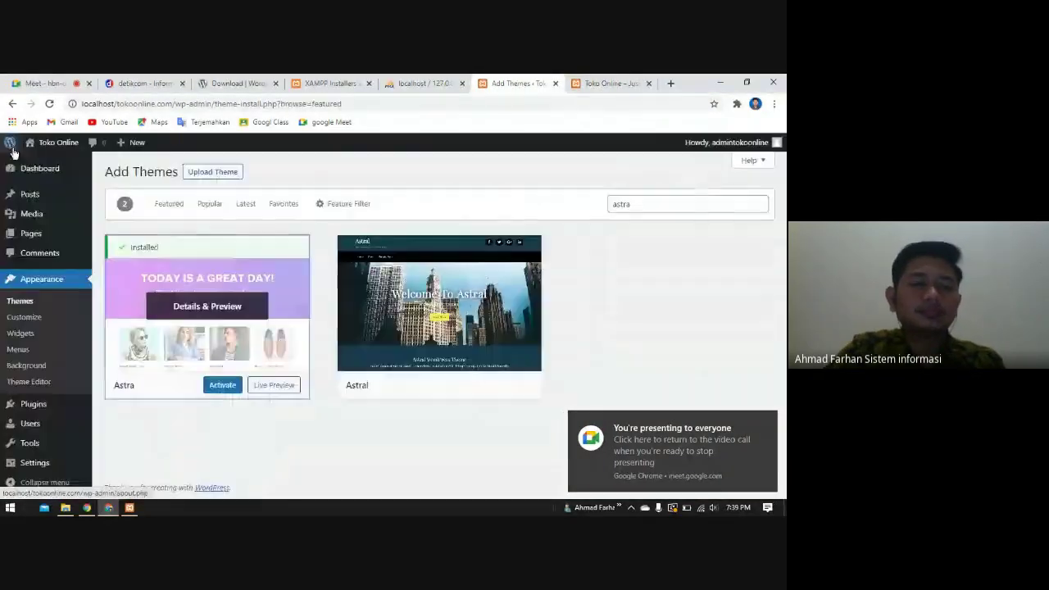
pyautogui.click(227, 385)
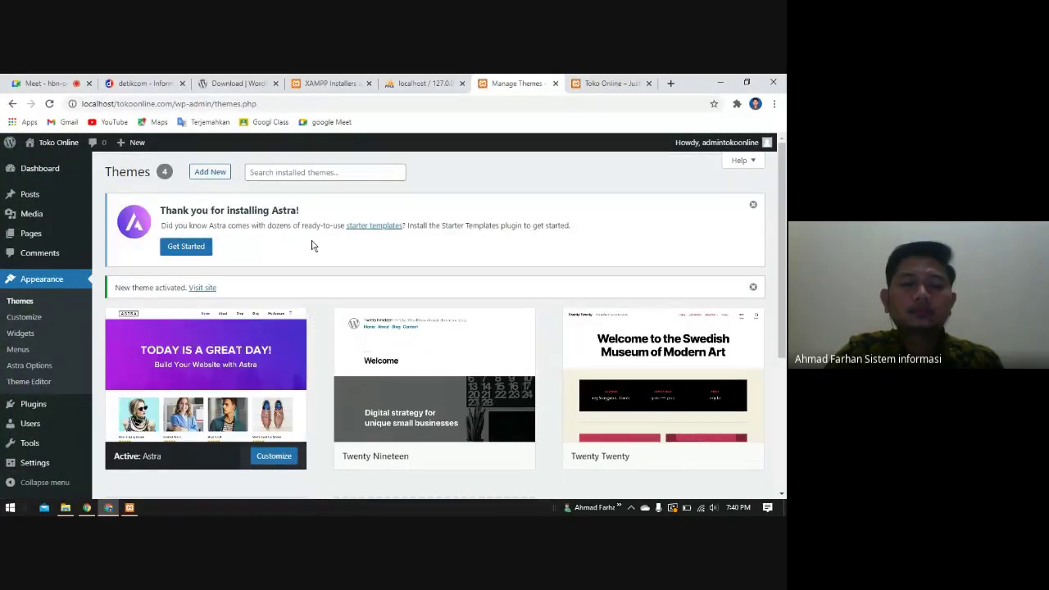
pyautogui.moveTo(247, 368)
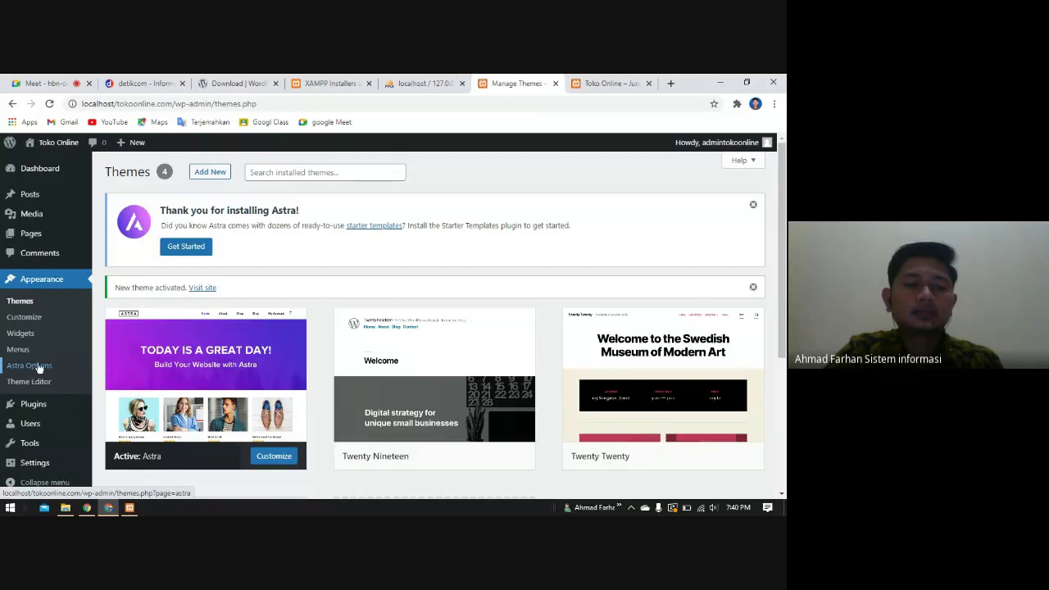
pyautogui.moveTo(251, 399)
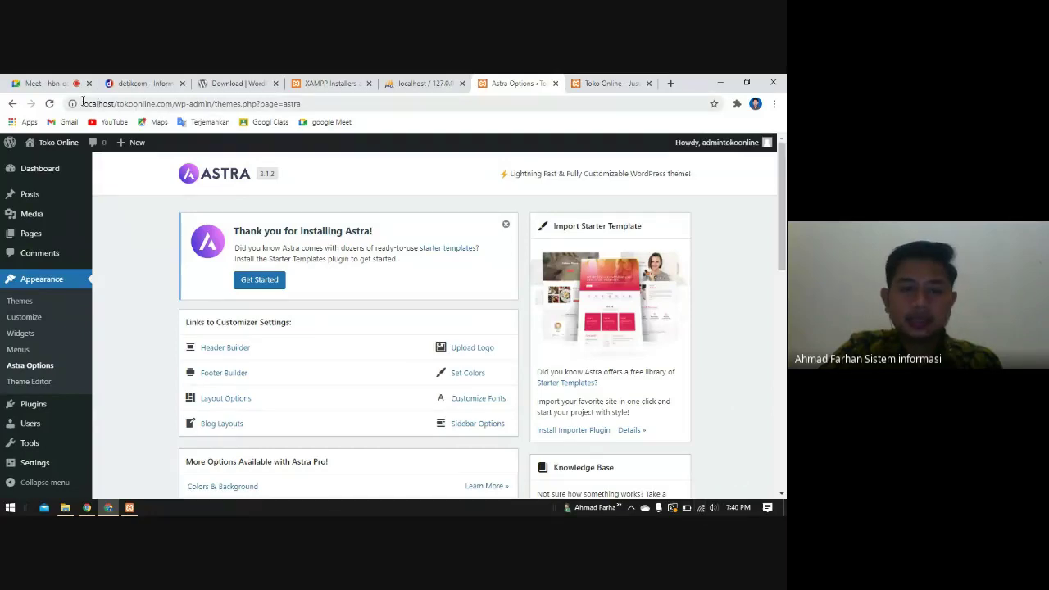
# - Install and activate the starter template importer plugin from the Import Starter Template box
pyautogui.scroll(-1, 656, 377)
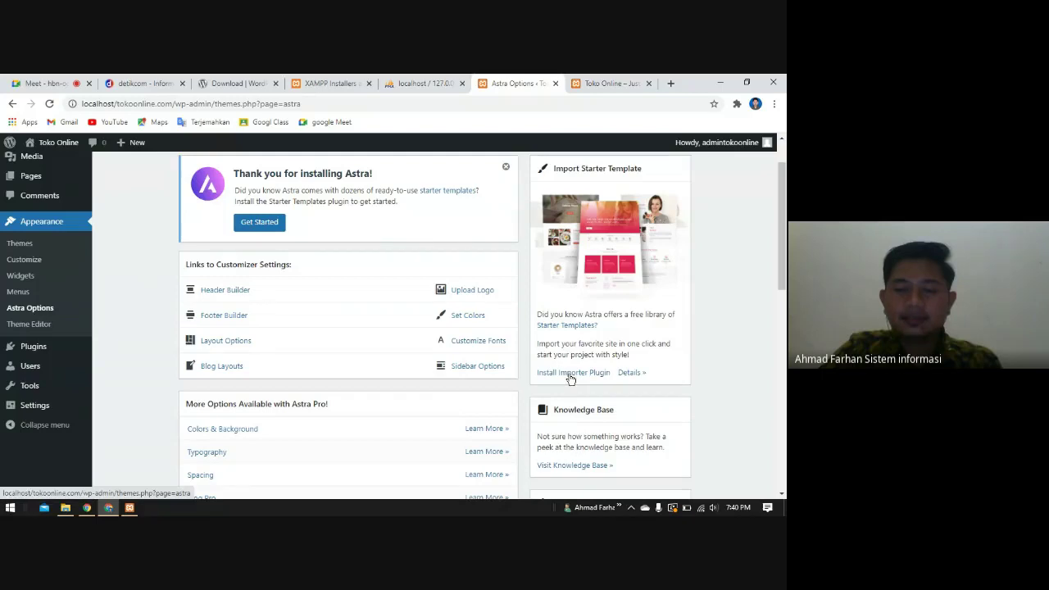
pyautogui.click(571, 373)
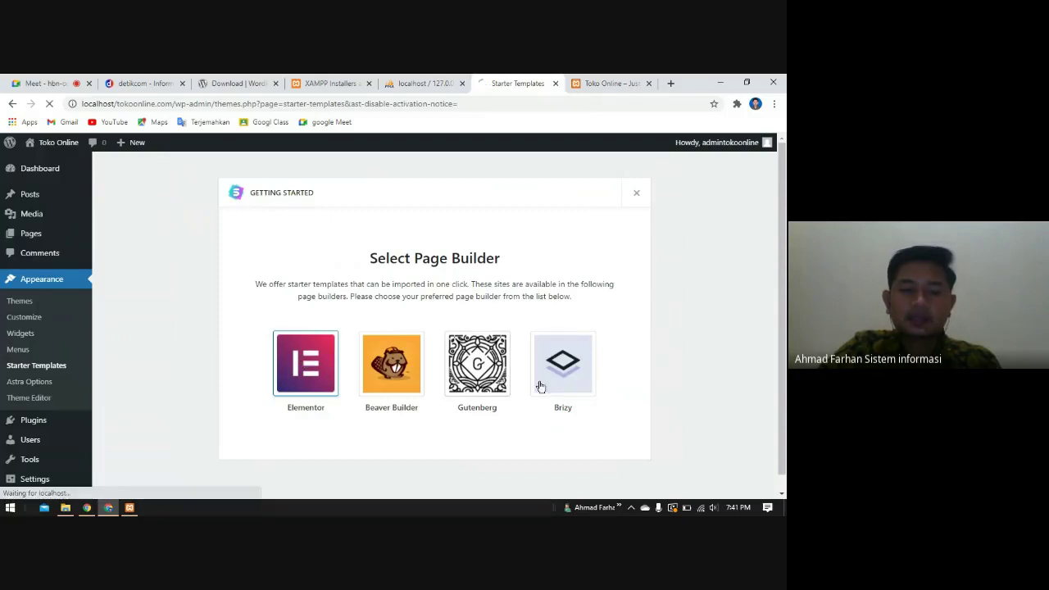
pyautogui.scroll(-1, 524, 389)
# - Choose Elementor as the page builder for the starter templates
pyautogui.click(309, 368)
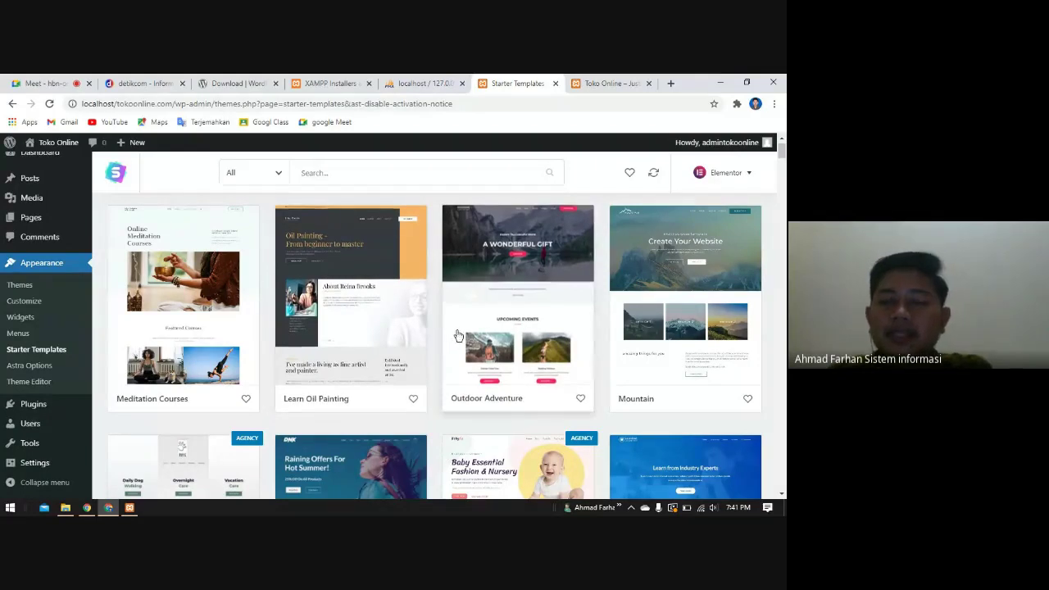
pyautogui.scroll(-6, 358, 399)
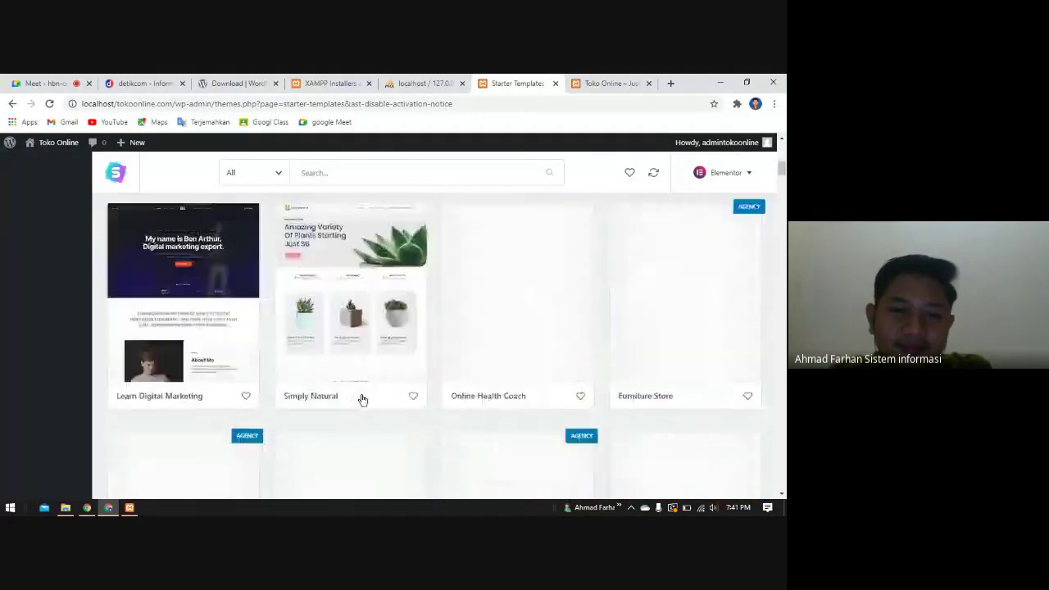
pyautogui.scroll(4, 363, 400)
pyautogui.scroll(2, 363, 400)
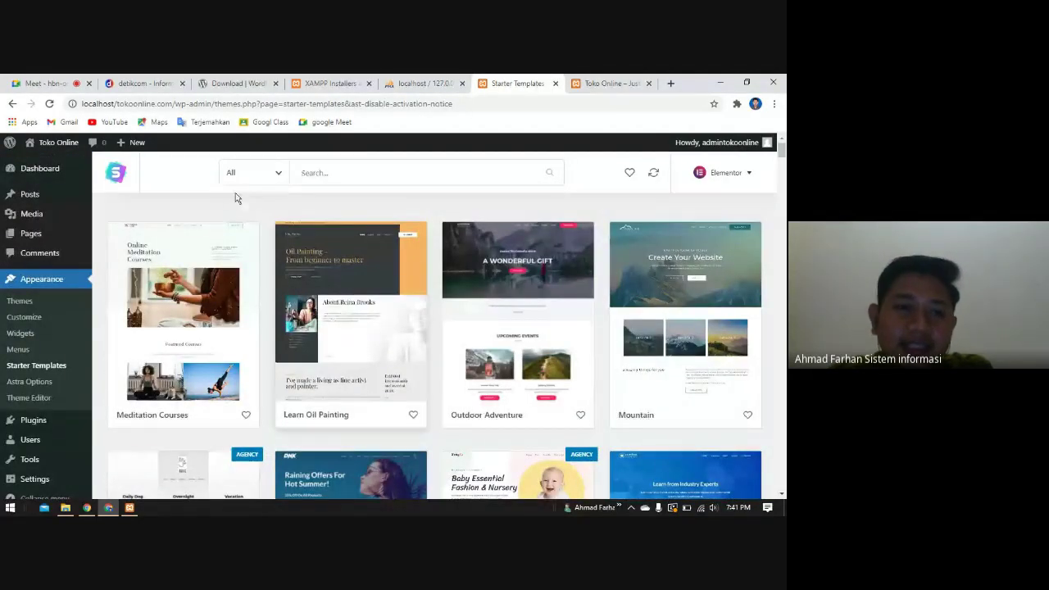
# - Filter the templates to Free and scroll down to the Learn Baking design
pyautogui.click(255, 178)
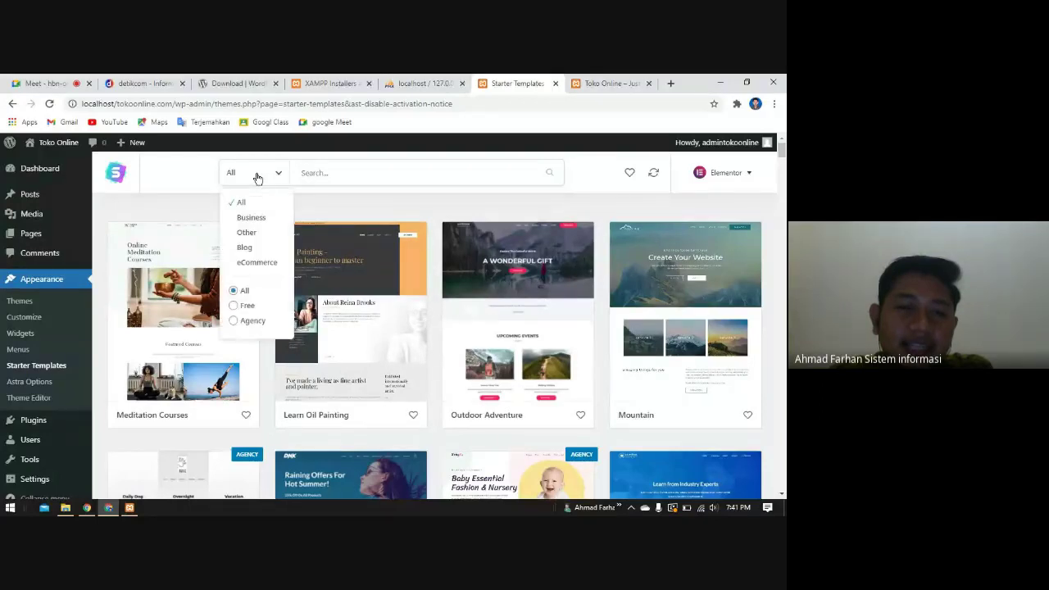
pyautogui.click(233, 308)
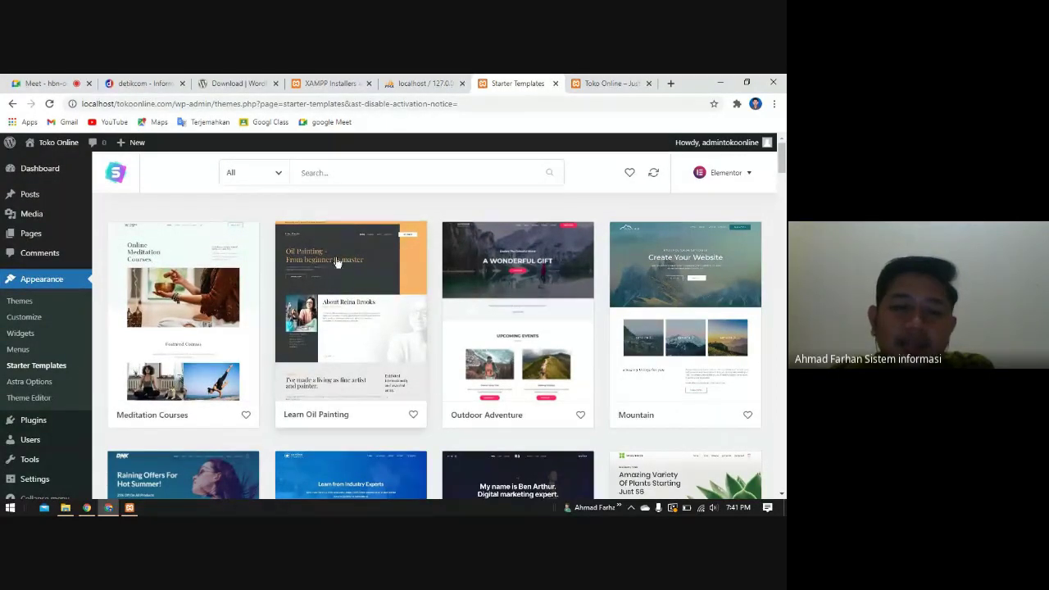
pyautogui.scroll(-1, 494, 375)
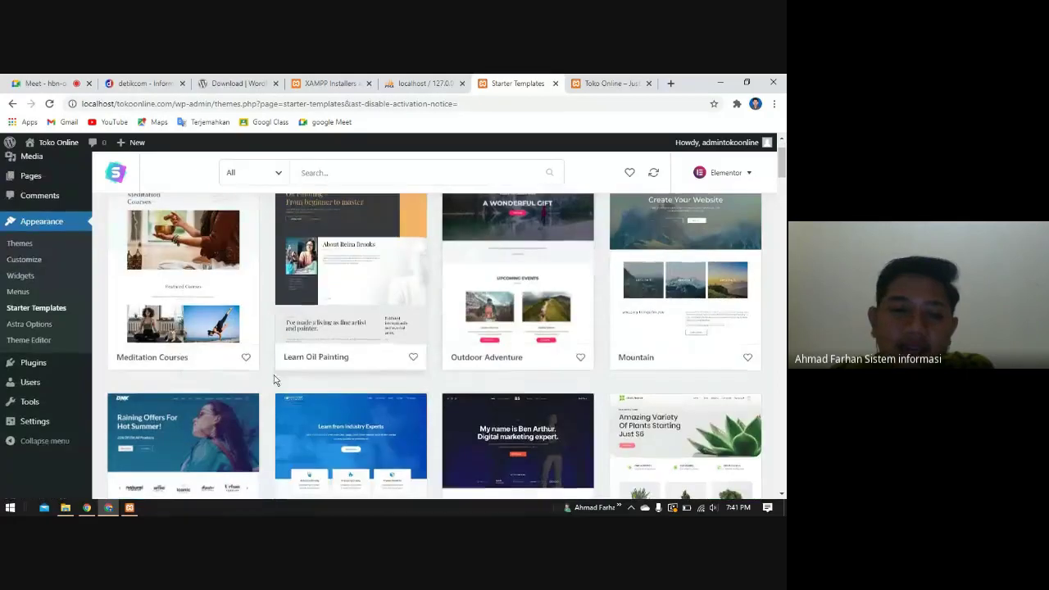
pyautogui.scroll(-2, 274, 373)
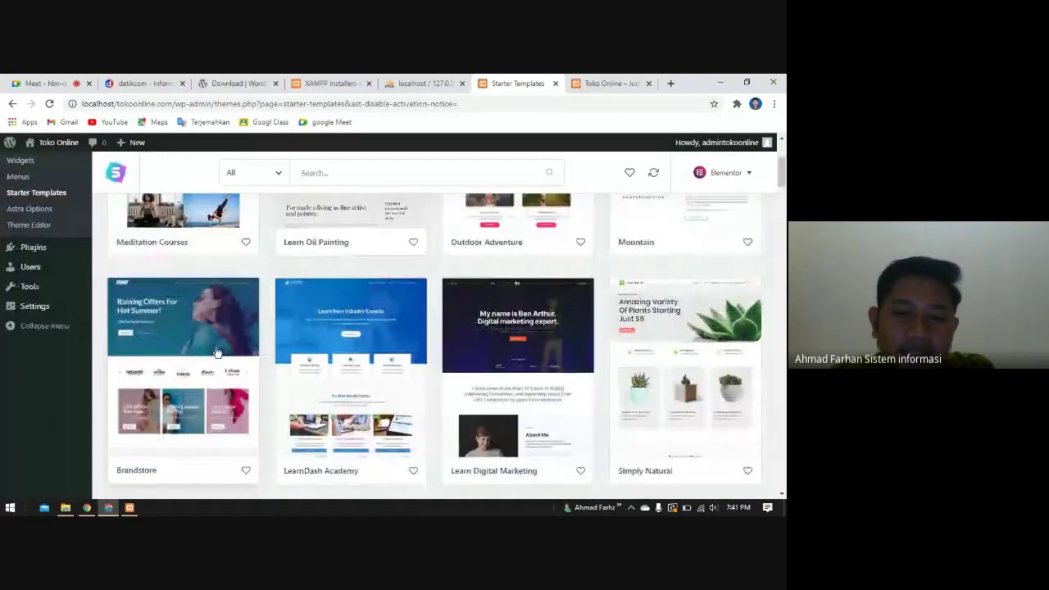
pyautogui.scroll(-2, 703, 359)
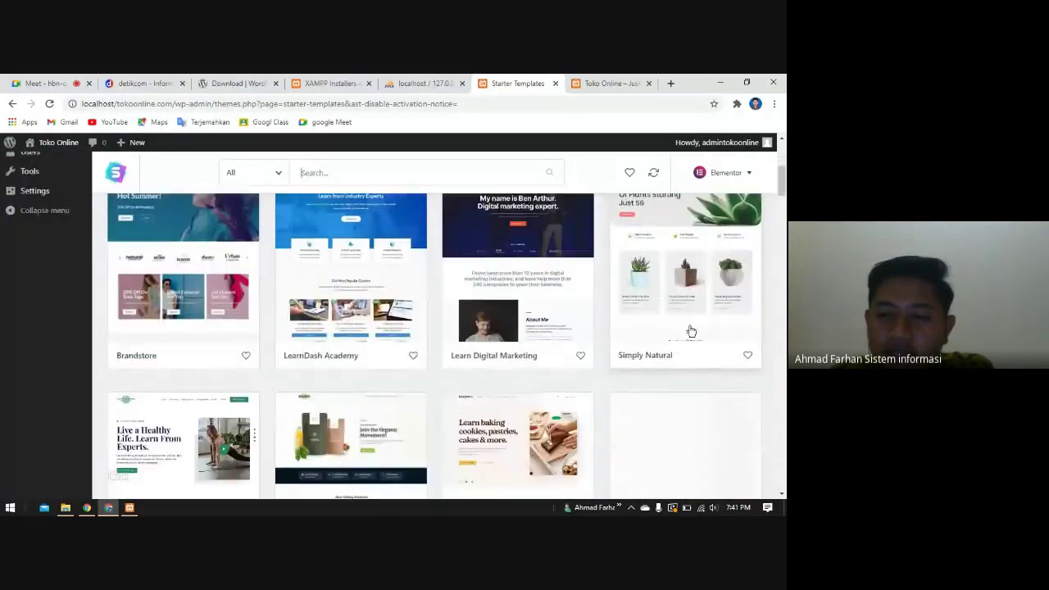
pyautogui.scroll(-2, 707, 294)
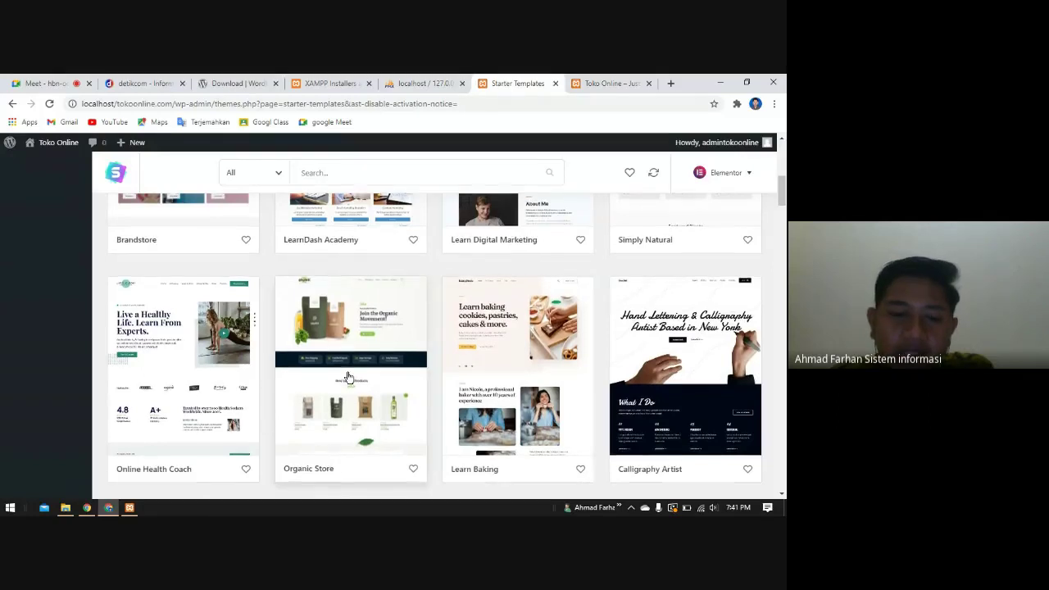
pyautogui.scroll(-1, 348, 373)
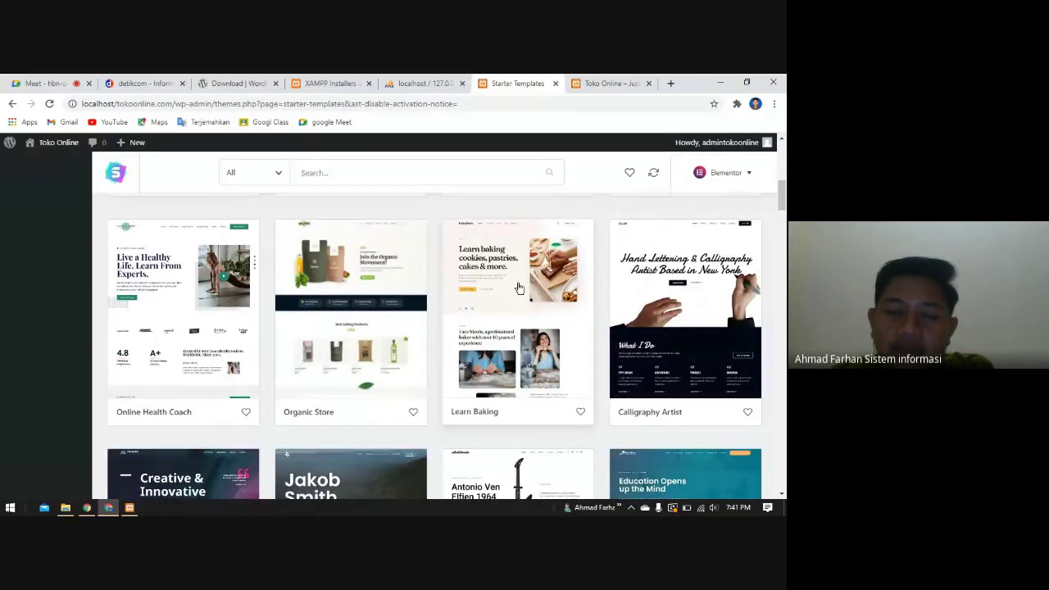
# - Import the complete Learn Baking site, skipping the missing premium plugins
pyautogui.click(519, 288)
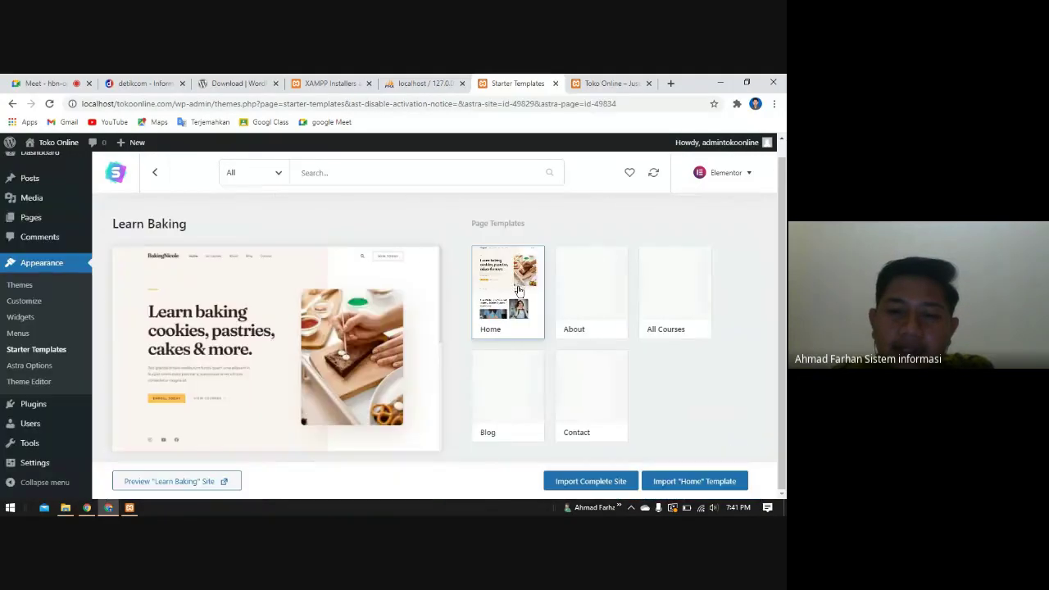
pyautogui.click(602, 487)
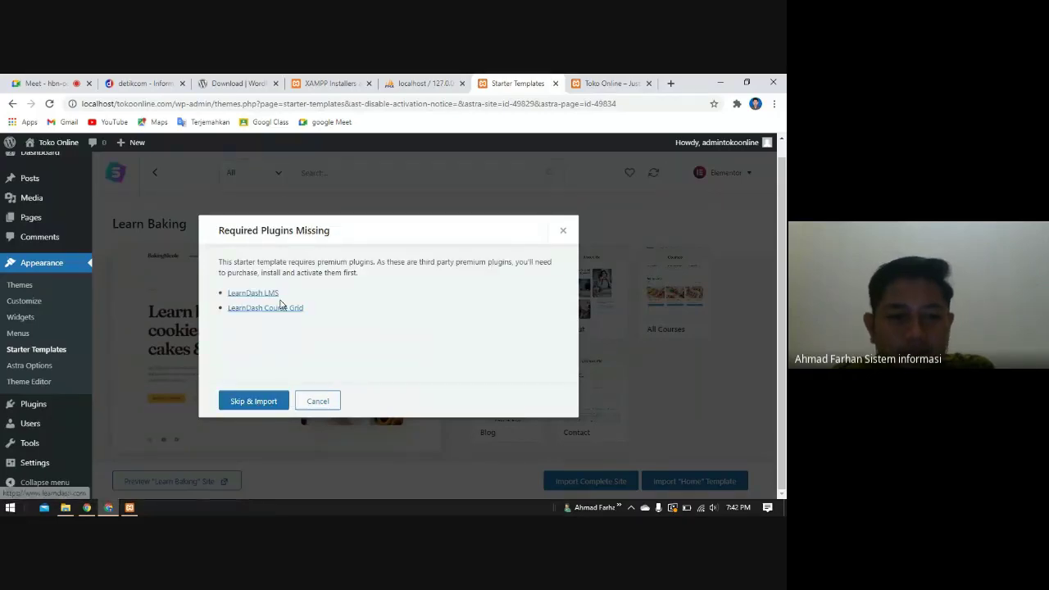
pyautogui.click(260, 401)
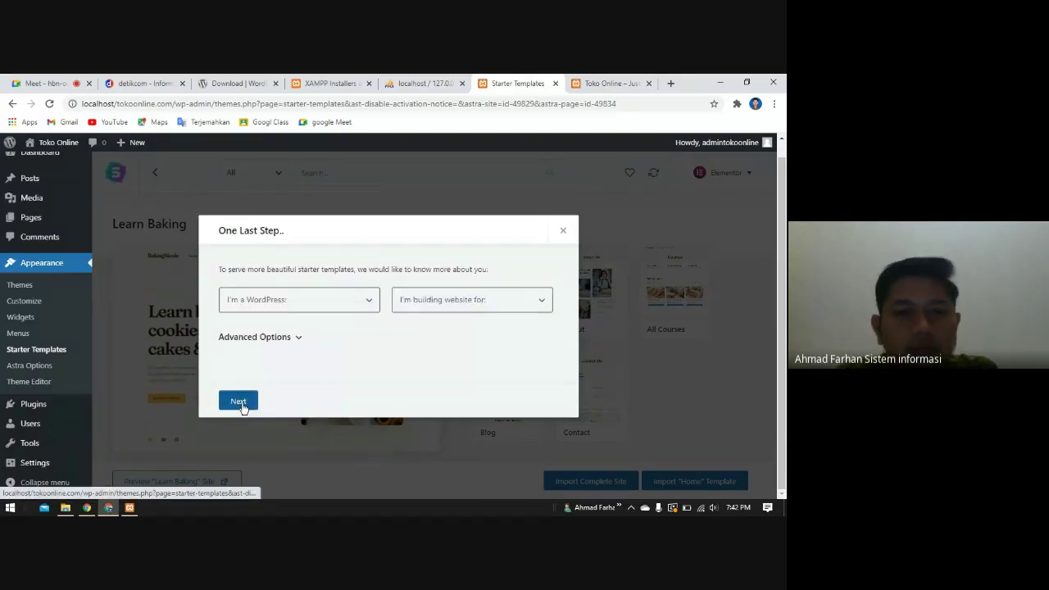
# - Answer the survey with Beginner and Myself/My company, then skip details to start importing
pyautogui.click(239, 401)
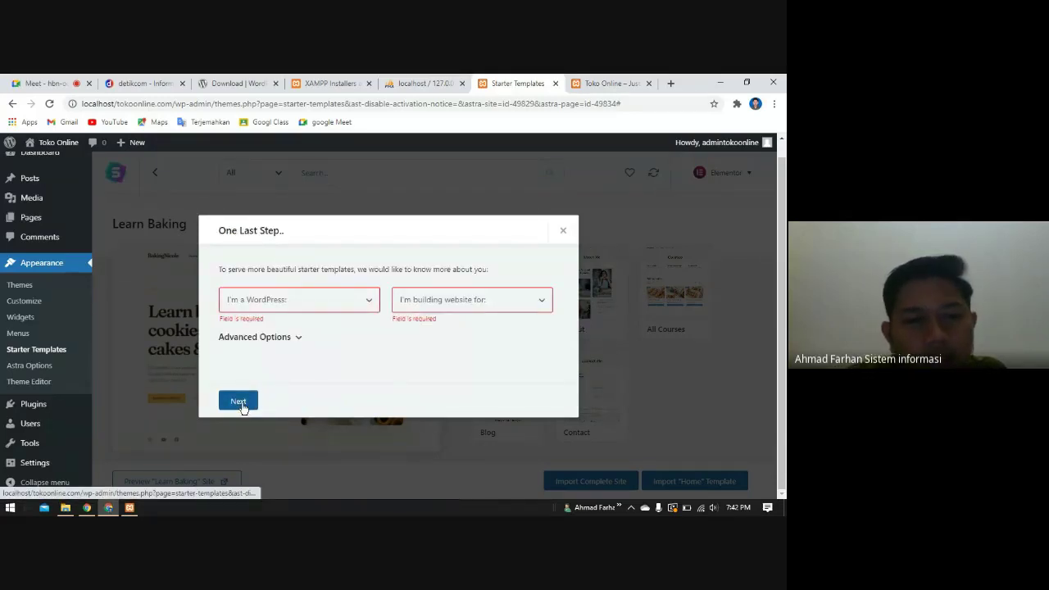
pyautogui.click(323, 300)
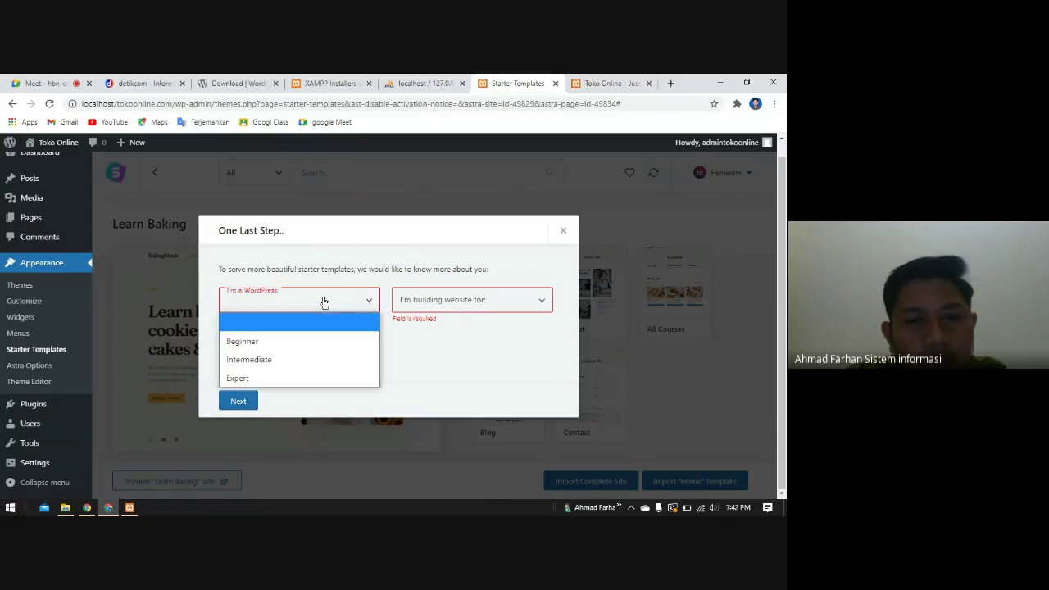
pyautogui.click(295, 347)
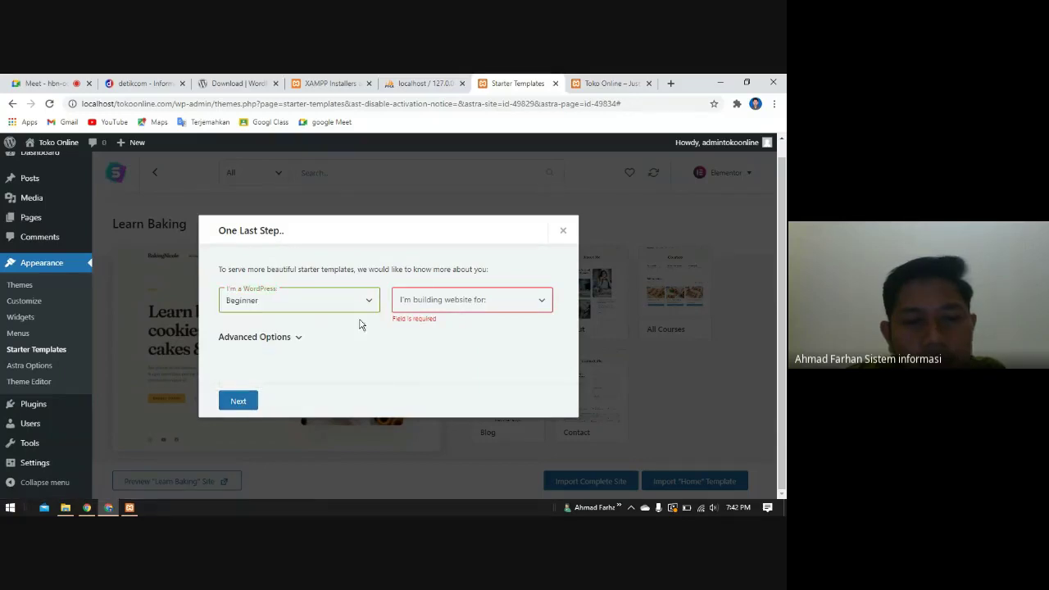
pyautogui.click(432, 303)
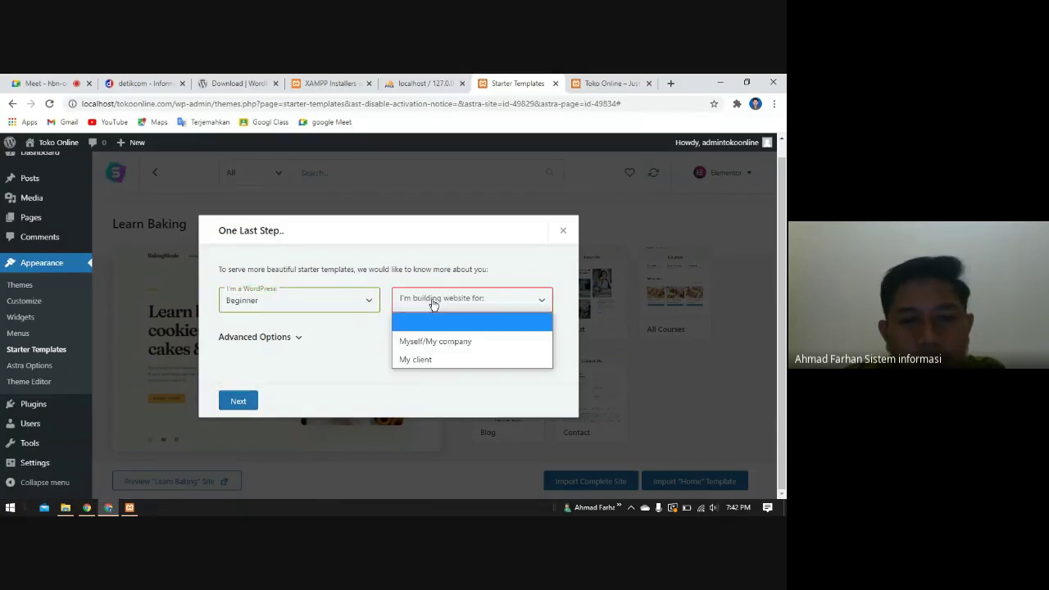
pyautogui.click(431, 343)
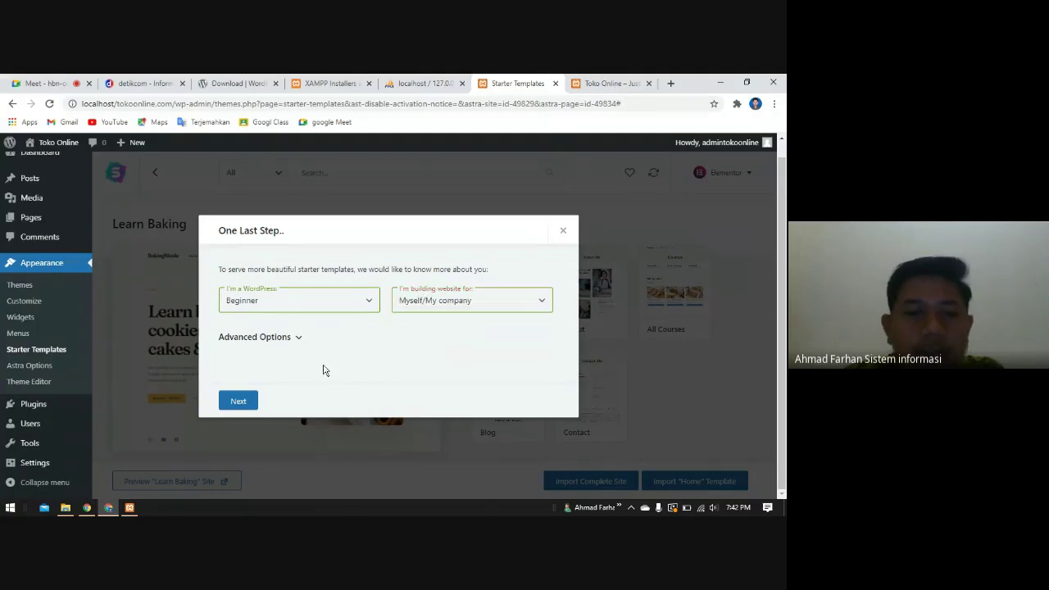
pyautogui.click(238, 401)
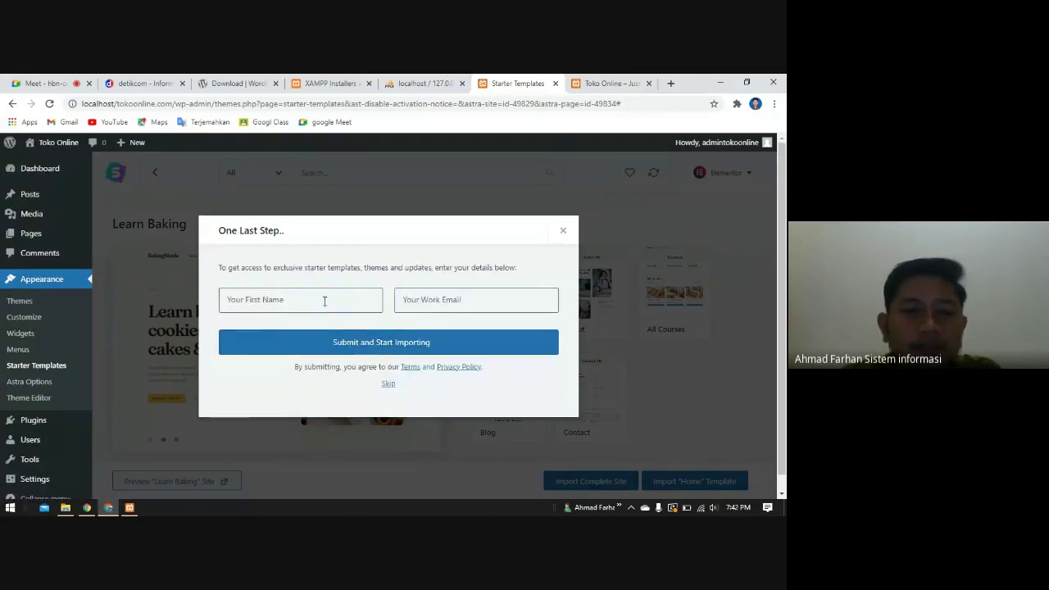
pyautogui.click(389, 384)
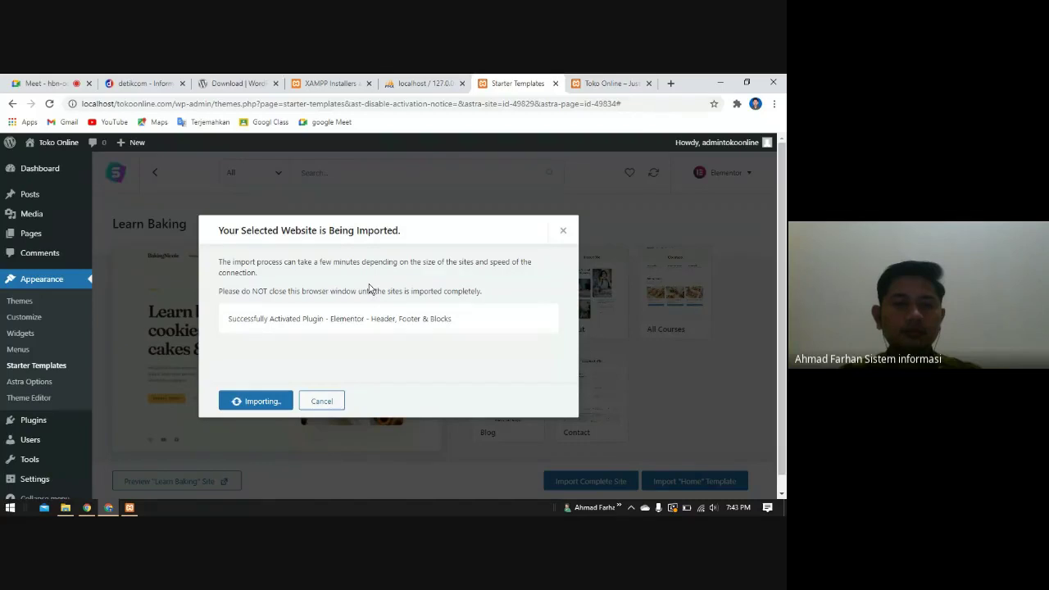
# - Return to the Google Meet call showing the participant grid
pyautogui.click(51, 82)
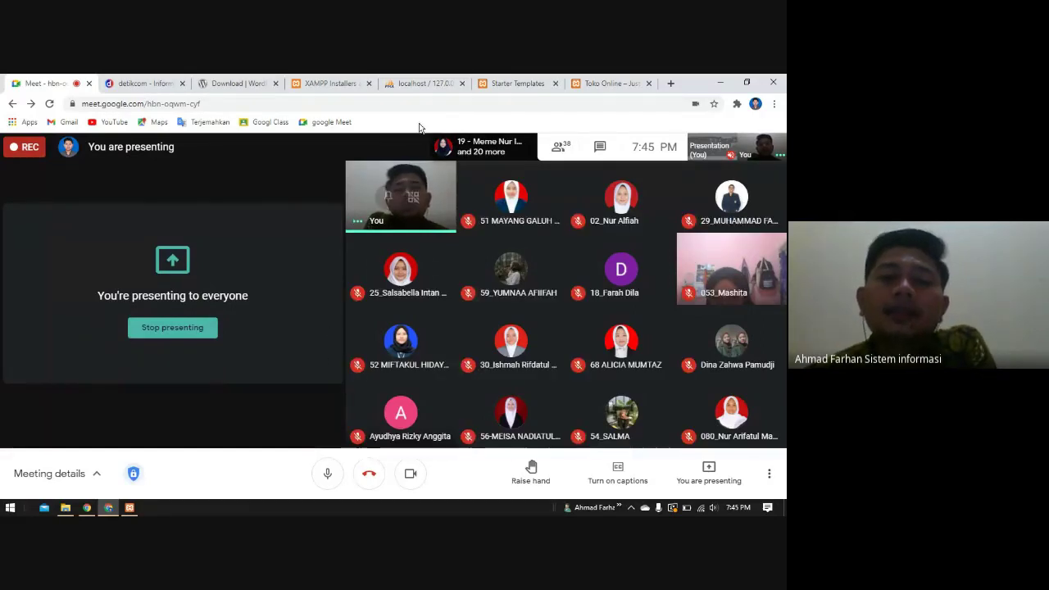
# - Show the Toko Online front page and highlight 'localhost' in its address, then switch to detik.com
pyautogui.click(606, 83)
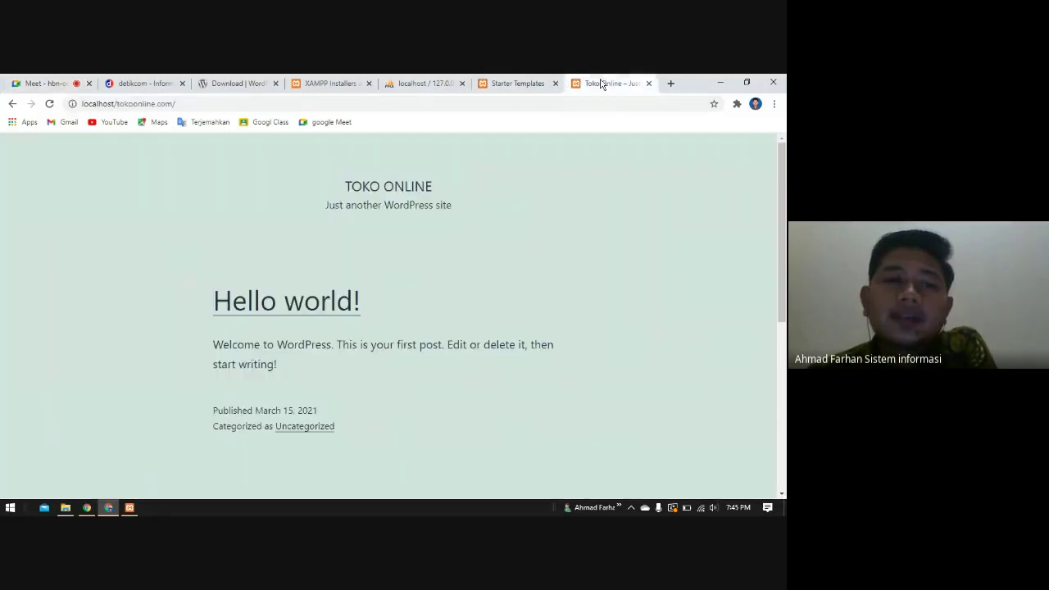
pyautogui.moveTo(114, 103); pyautogui.dragTo(80, 104)
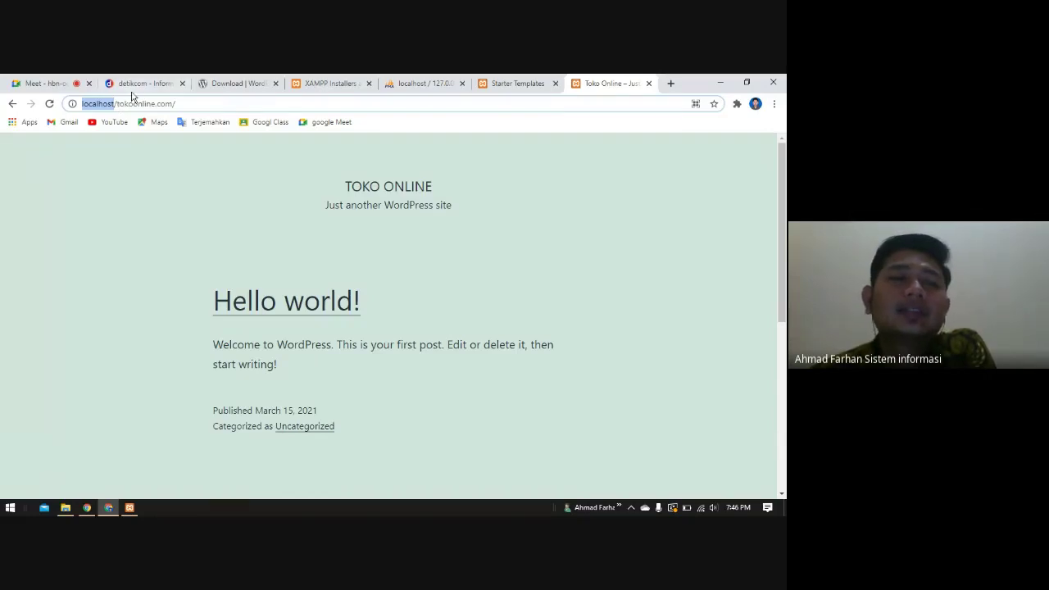
pyautogui.click(133, 84)
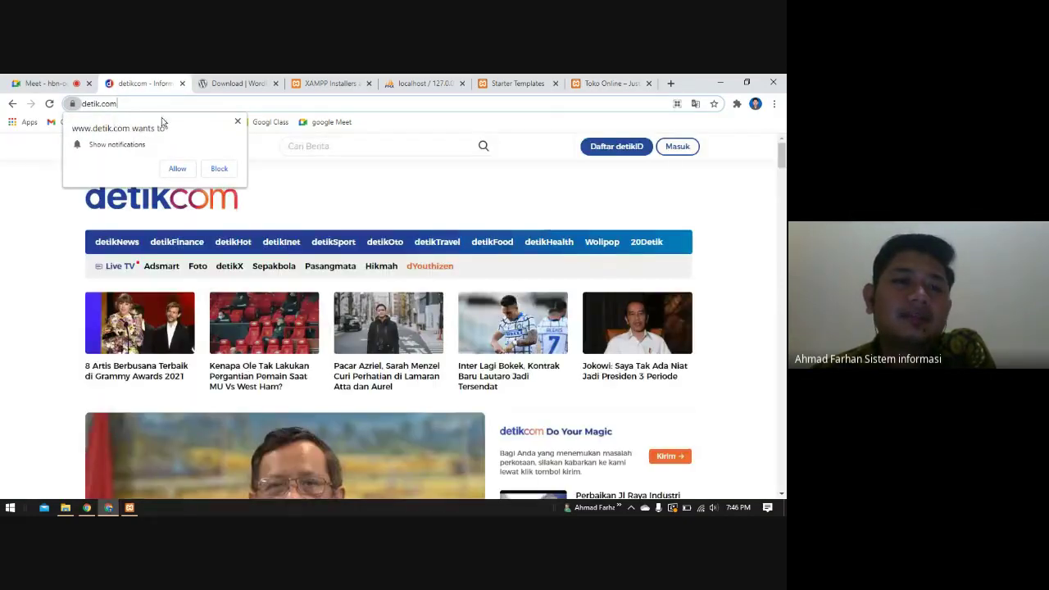
pyautogui.click(237, 122)
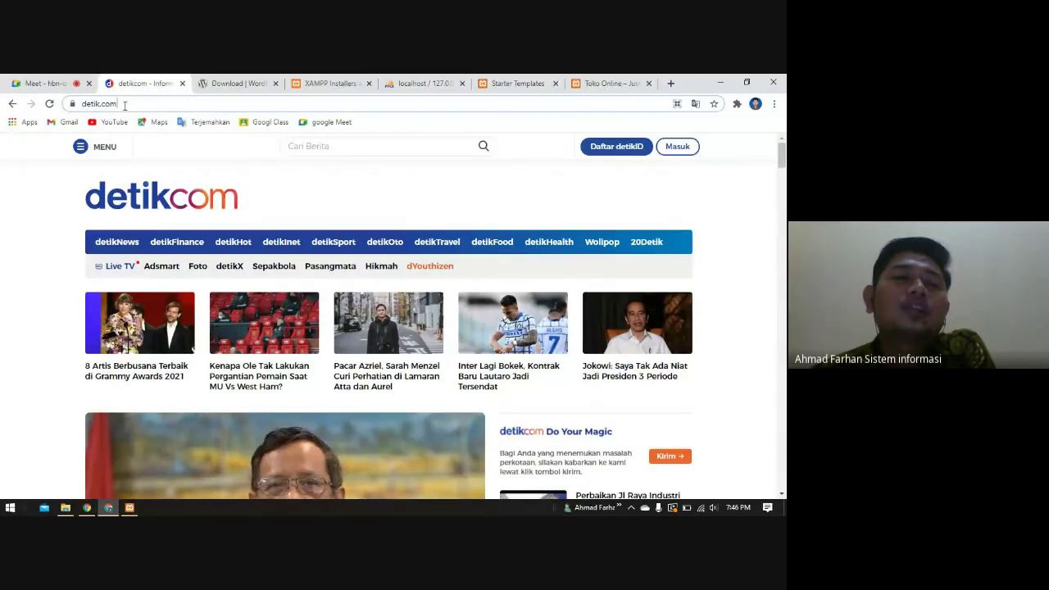
pyautogui.click(126, 104)
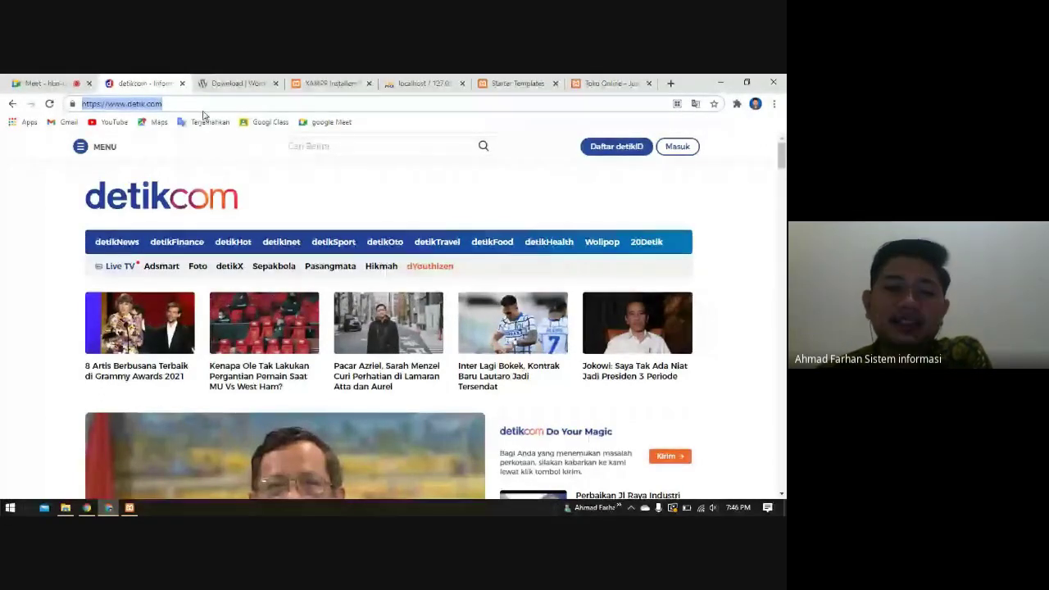
# - Open the imported BakingNicole site in a new tab from the import success dialog
pyautogui.click(519, 83)
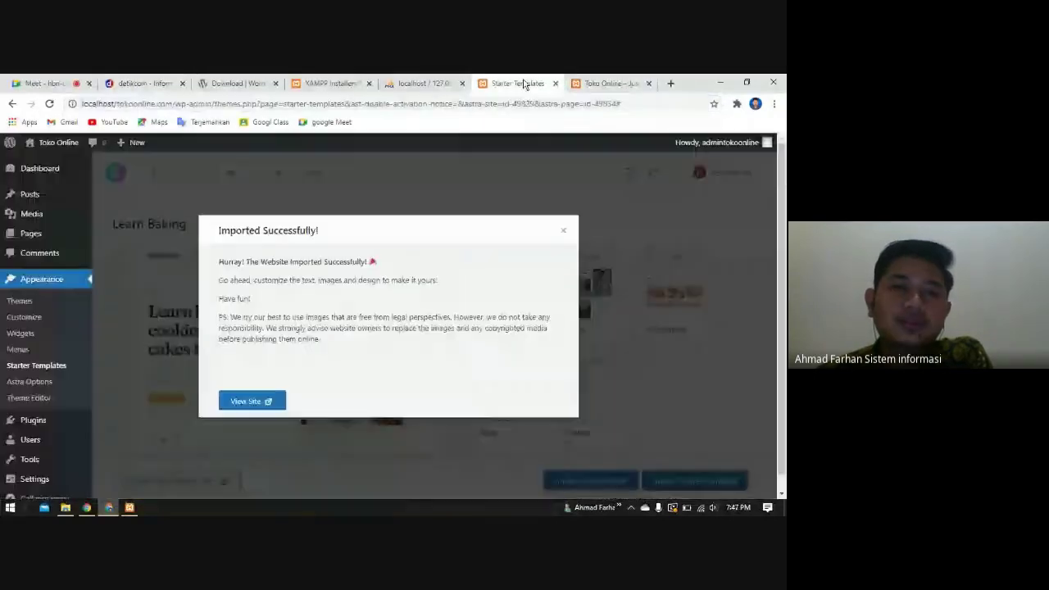
pyautogui.click(244, 401)
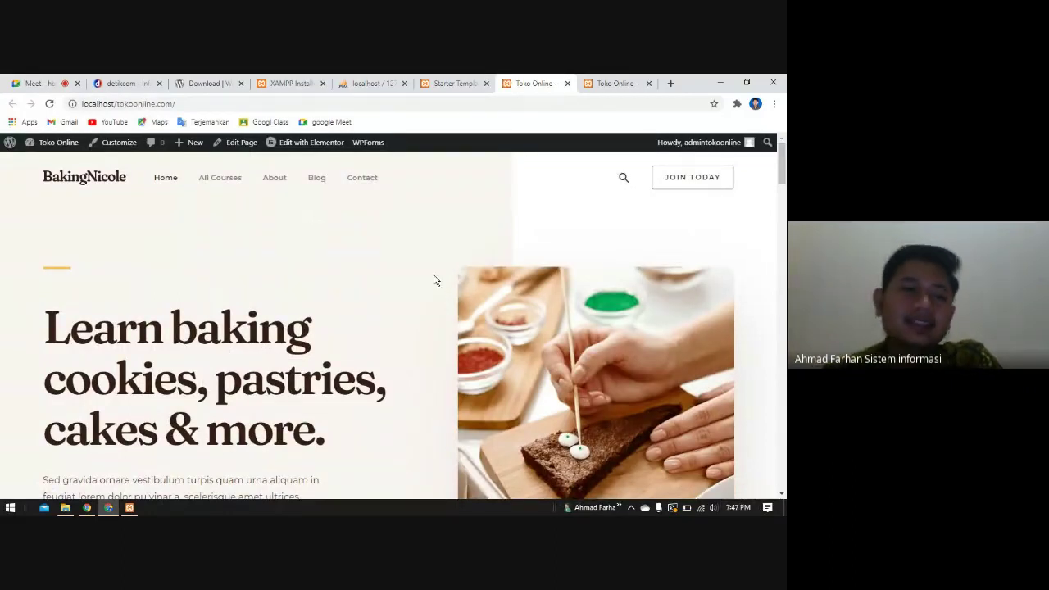
pyautogui.scroll(-2, 131, 403)
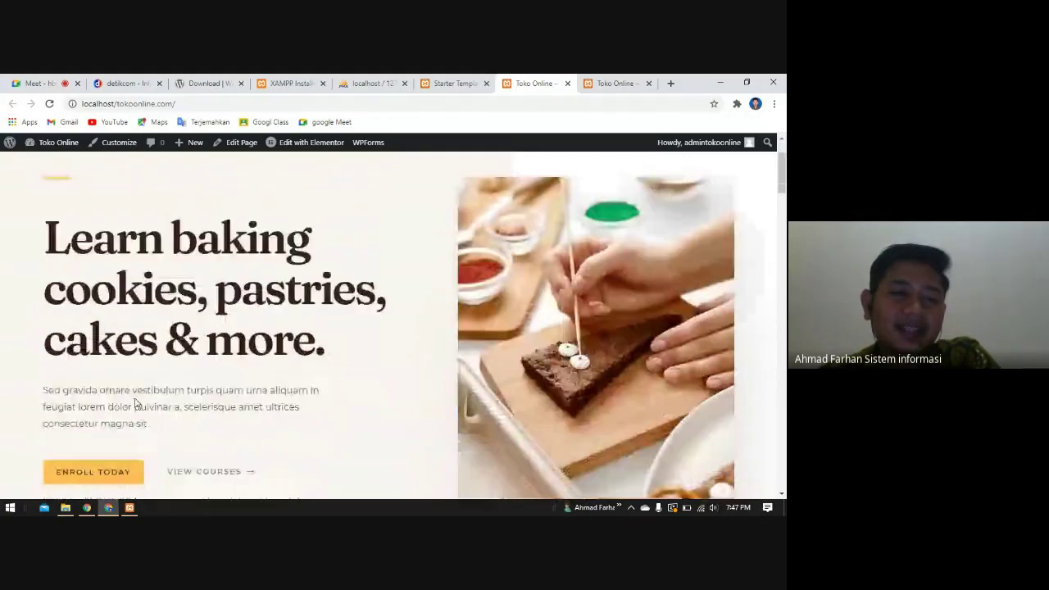
pyautogui.scroll(2, 137, 404)
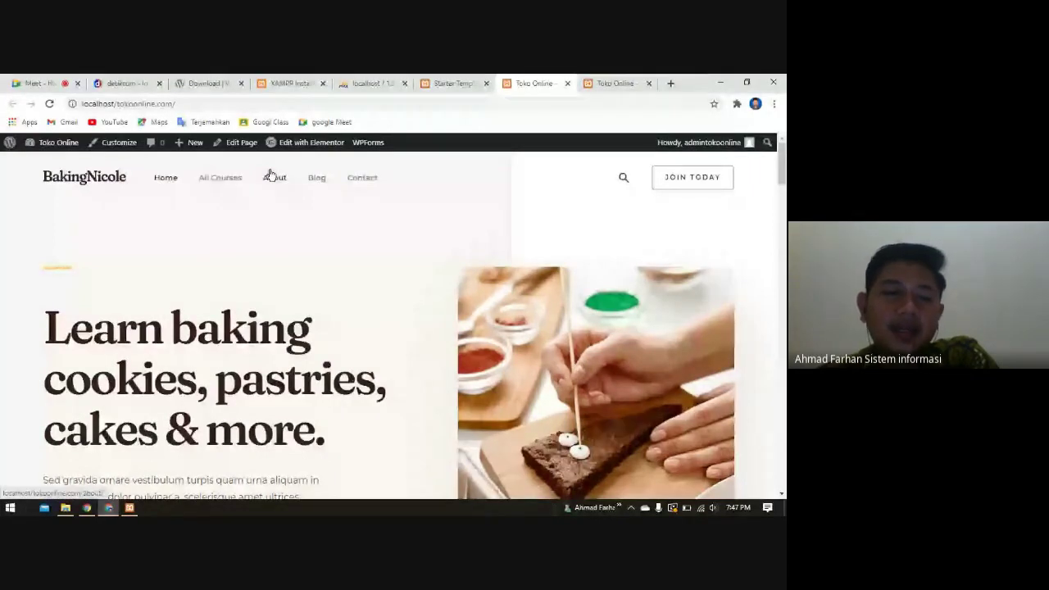
# - Scroll through its courses, testimonials and footer sections, then return to Starter Templates
pyautogui.scroll(-2, 542, 278)
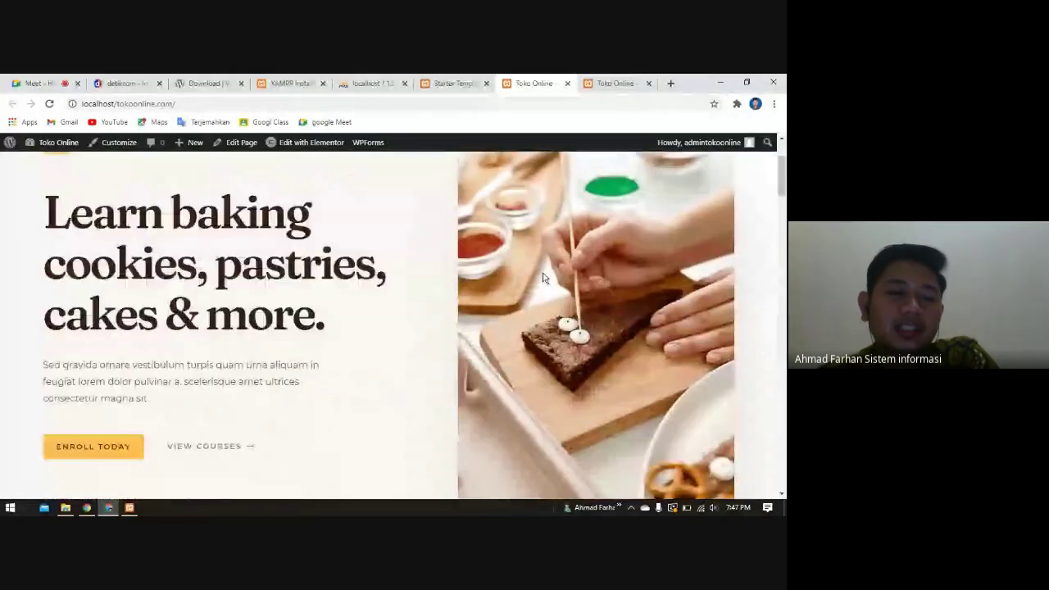
pyautogui.scroll(-4, 194, 398)
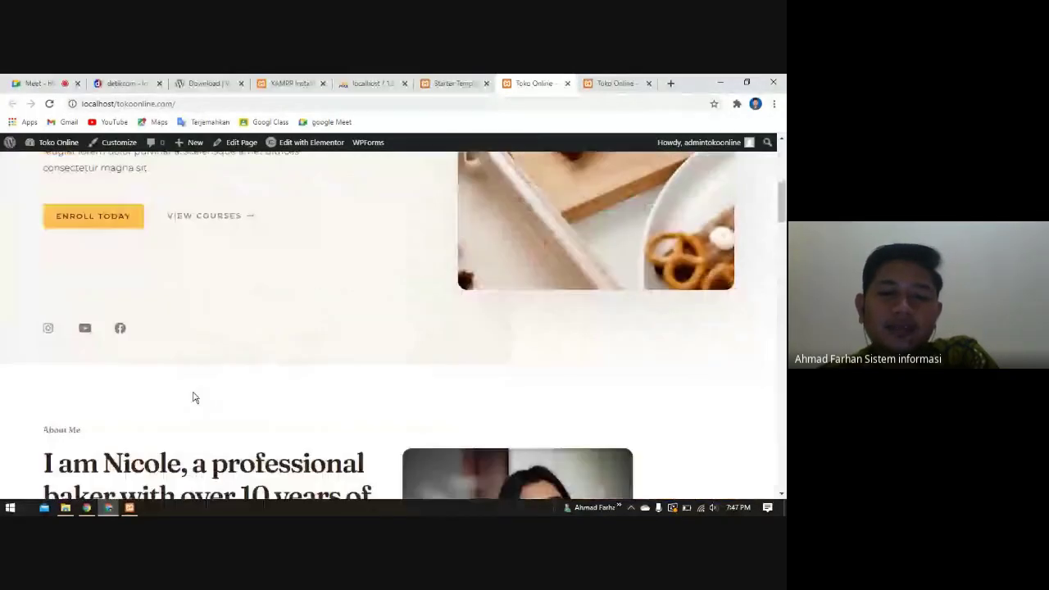
pyautogui.scroll(-4, 194, 398)
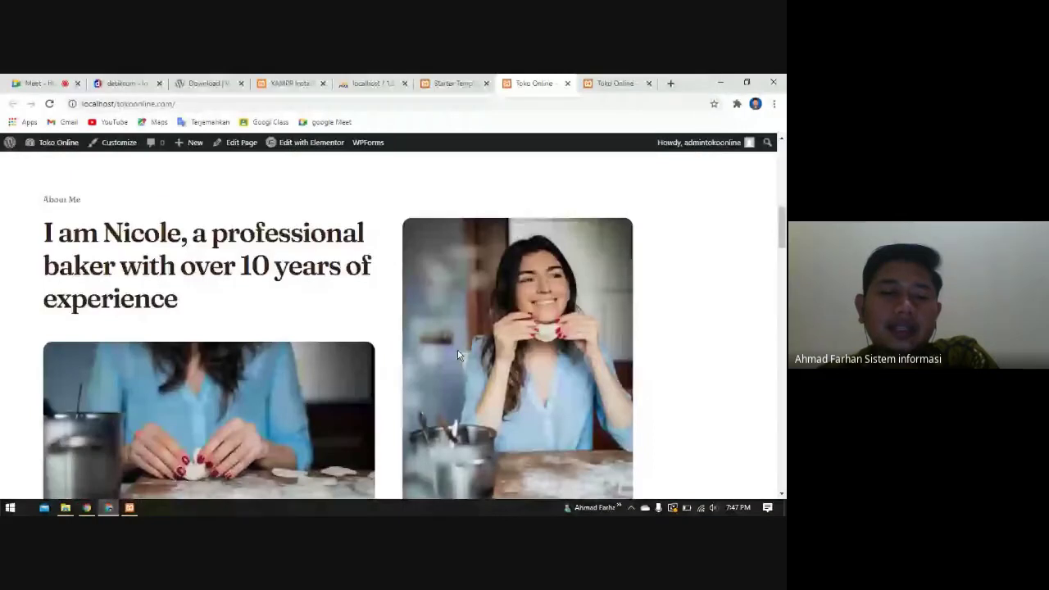
pyautogui.scroll(-6, 457, 353)
pyautogui.scroll(-5, 375, 374)
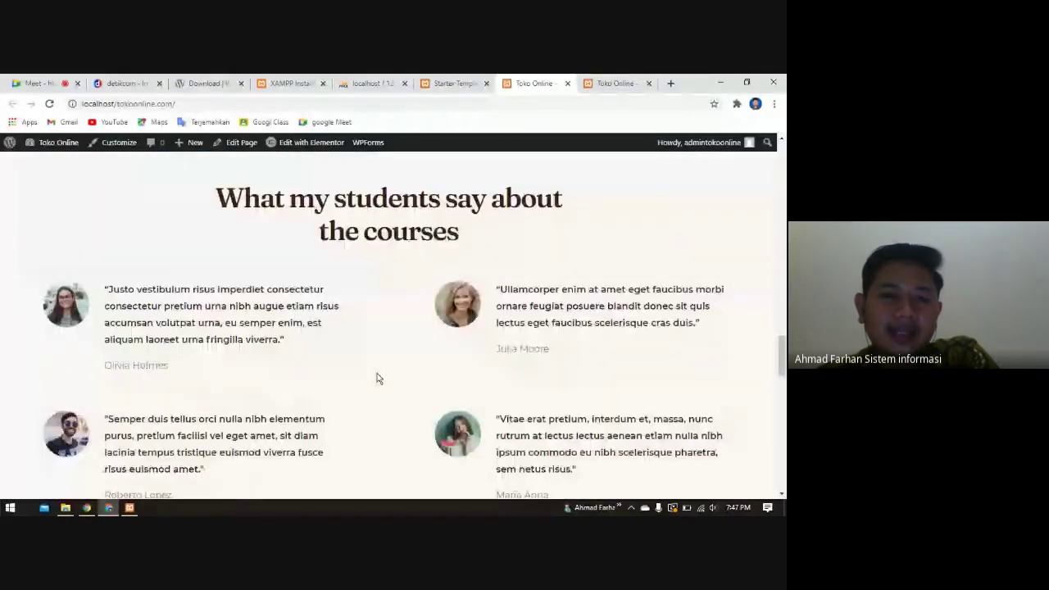
pyautogui.scroll(-5, 377, 374)
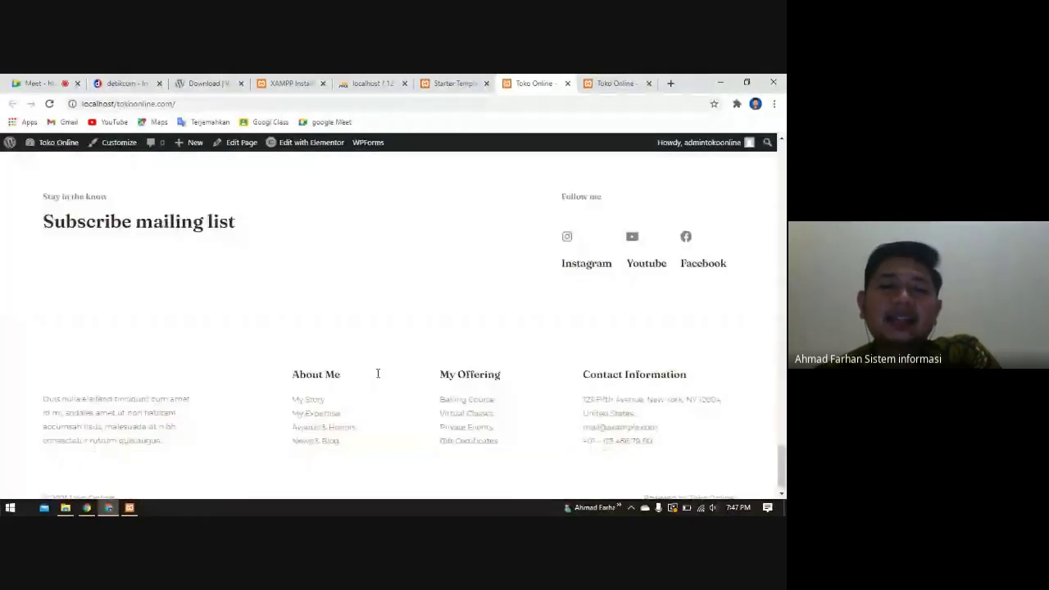
pyautogui.scroll(5, 380, 374)
pyautogui.scroll(10, 385, 375)
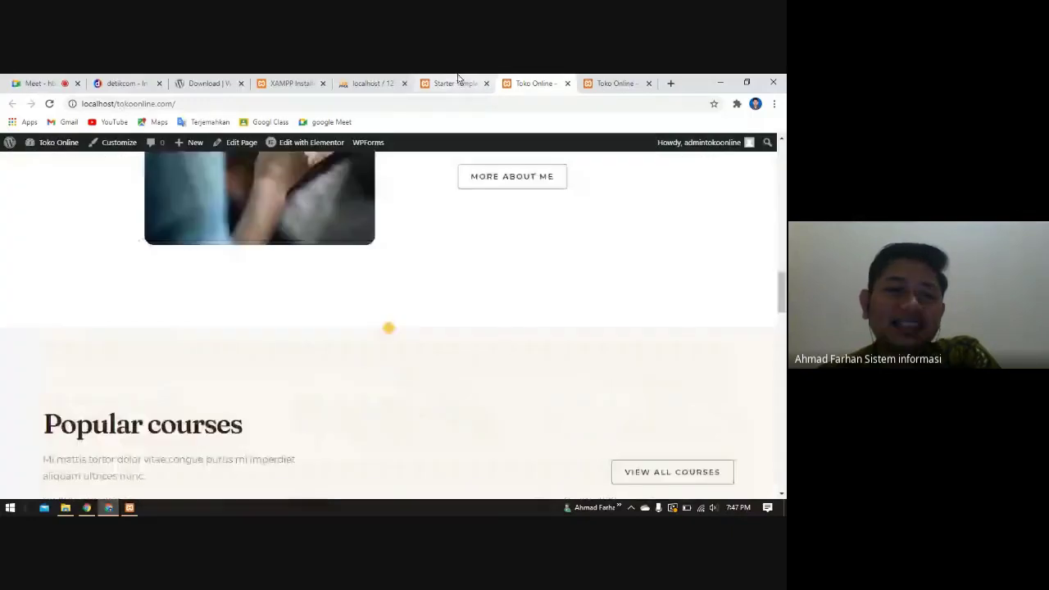
pyautogui.click(453, 83)
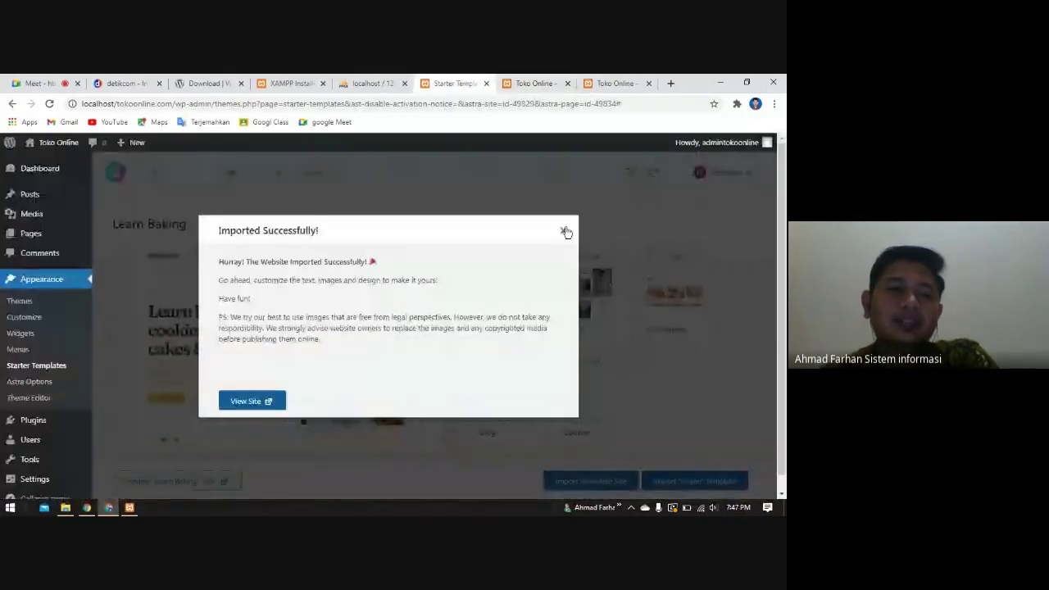
pyautogui.click(564, 231)
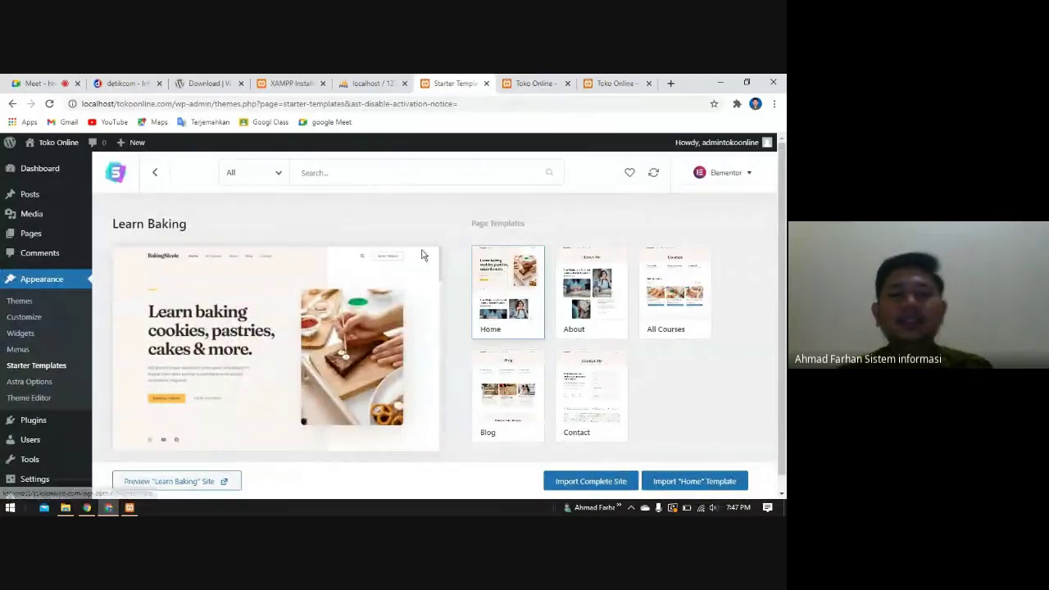
pyautogui.click(528, 83)
pyautogui.scroll(5, 360, 382)
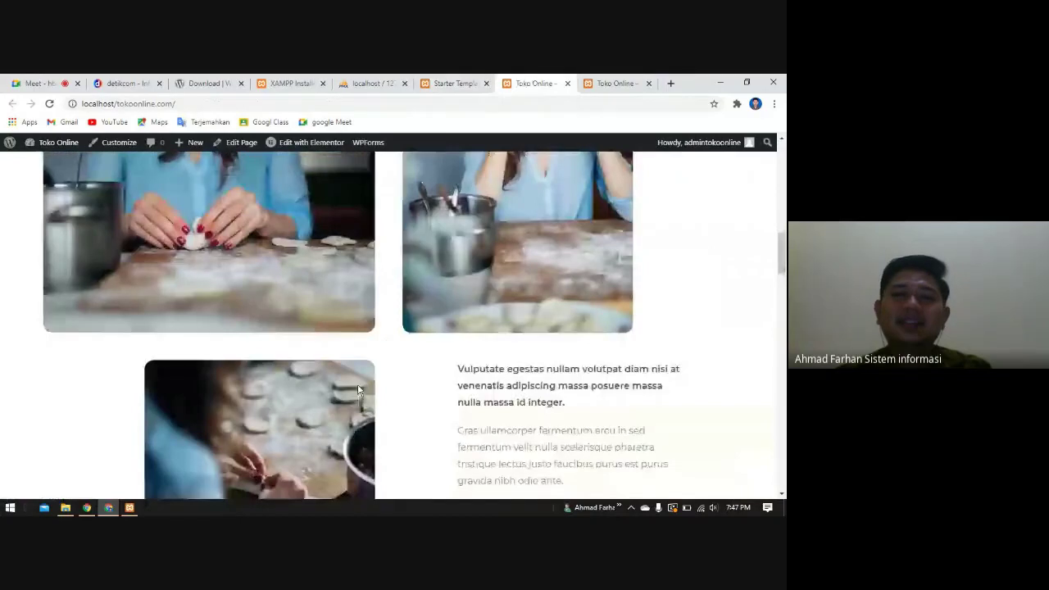
pyautogui.scroll(5, 358, 391)
pyautogui.click(635, 82)
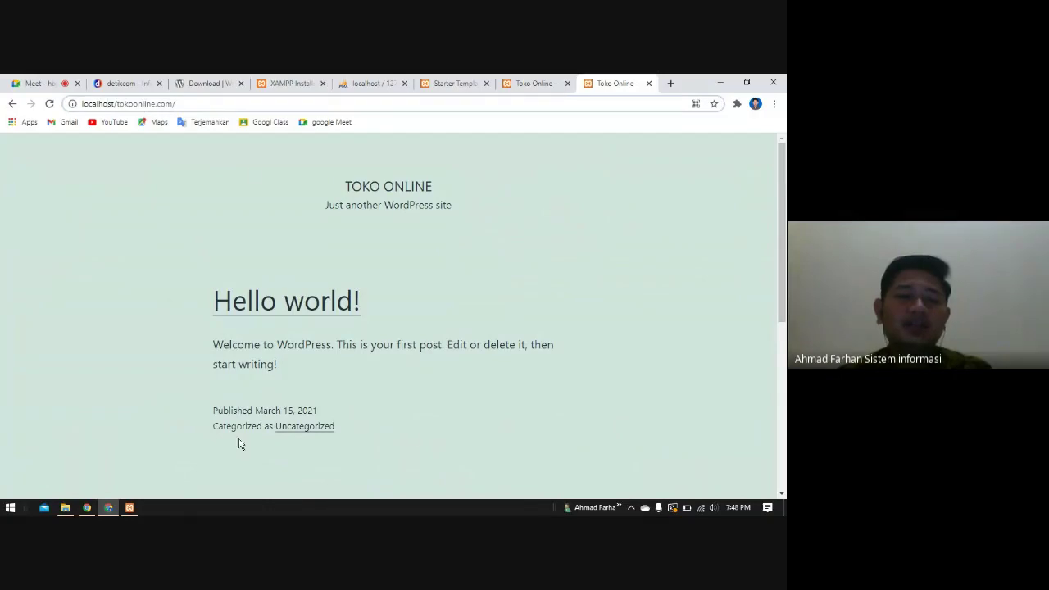
pyautogui.scroll(-3, 319, 451)
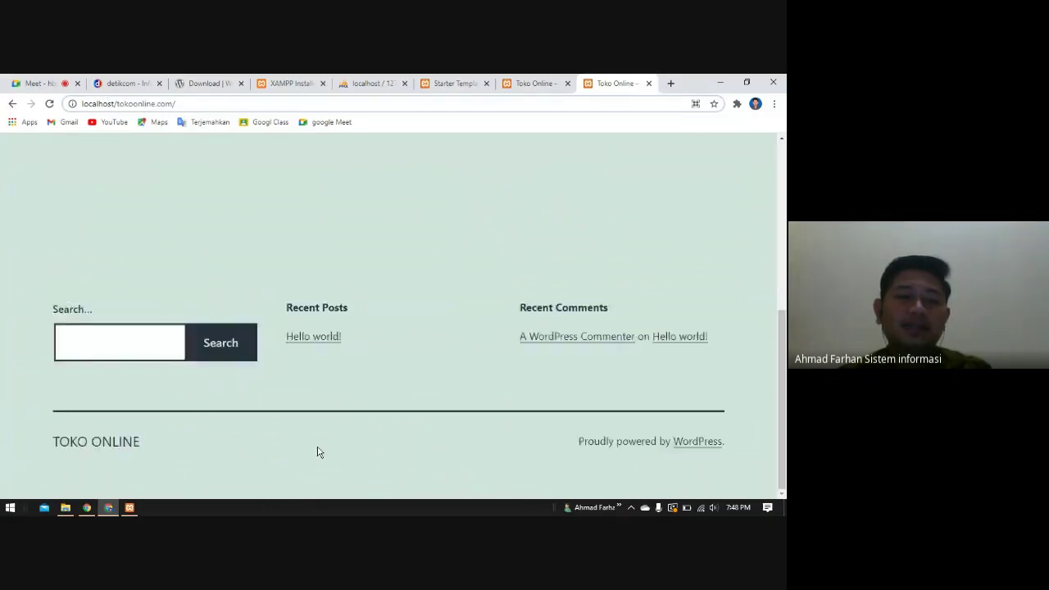
pyautogui.scroll(3, 319, 451)
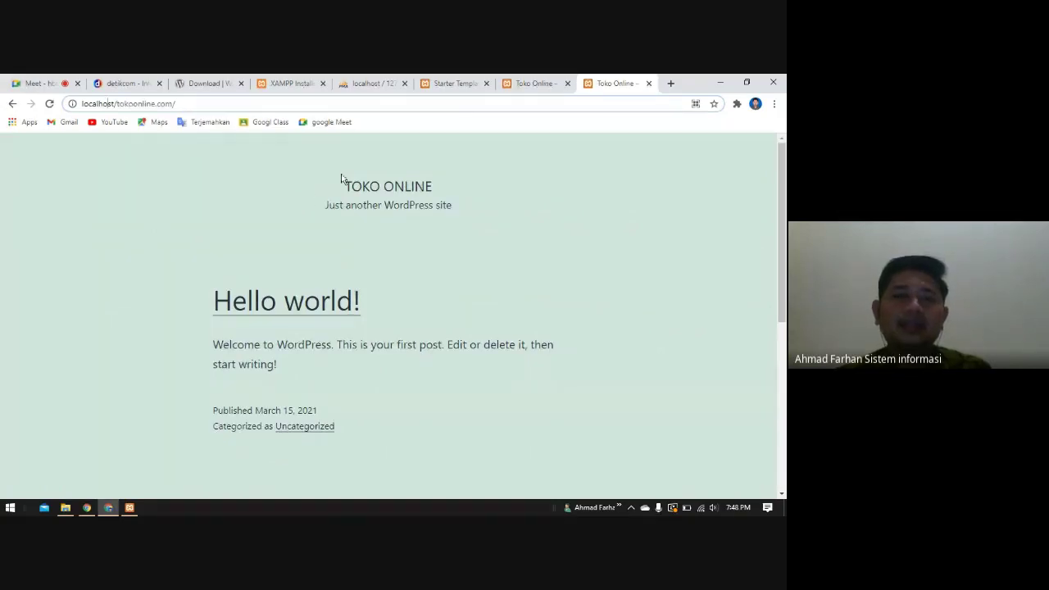
pyautogui.click(516, 85)
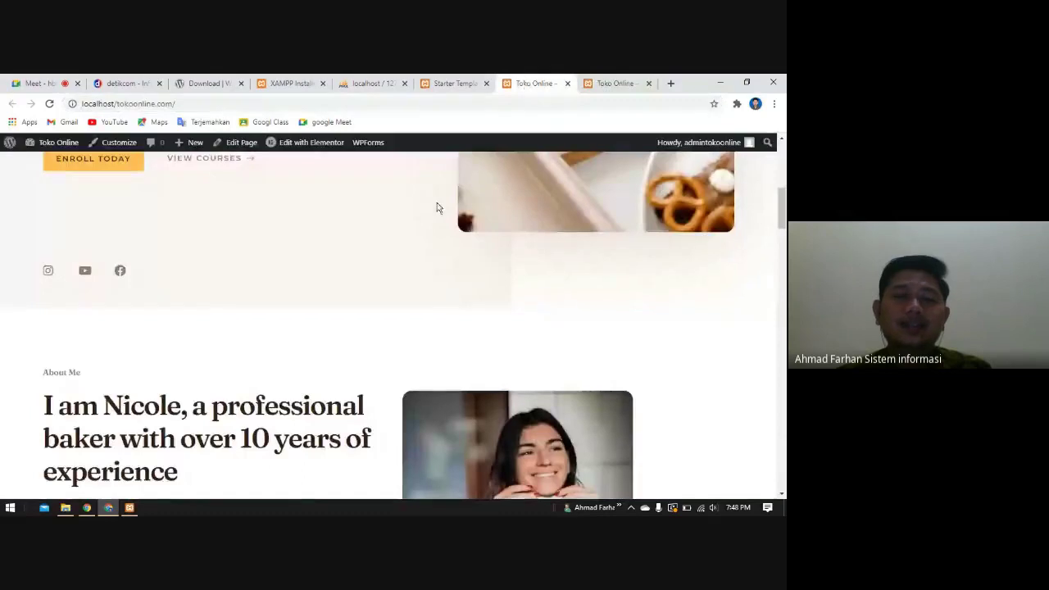
pyautogui.scroll(5, 310, 340)
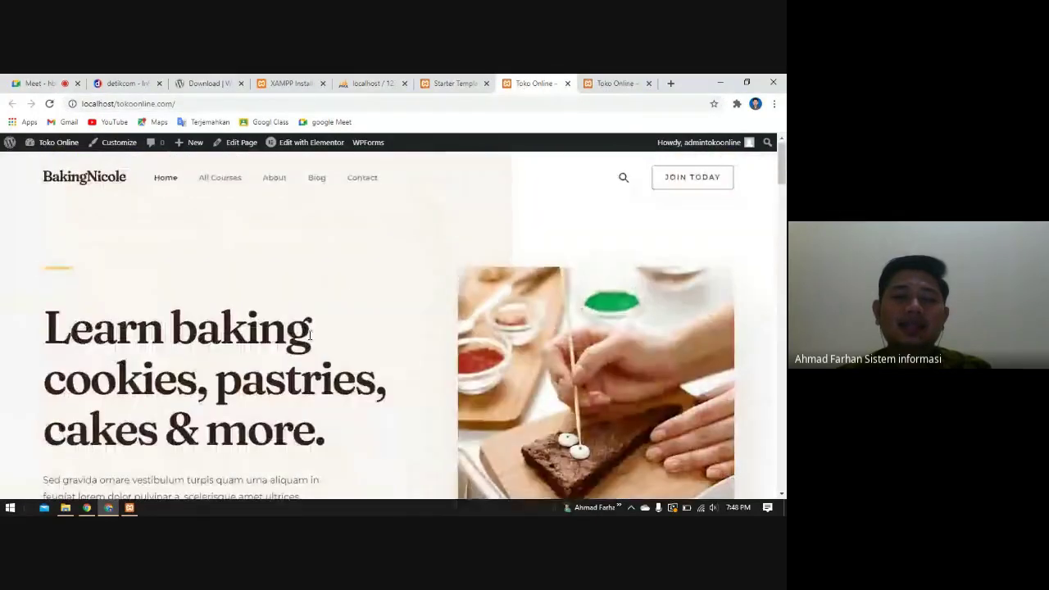
pyautogui.scroll(-4, 309, 340)
pyautogui.scroll(-6, 309, 340)
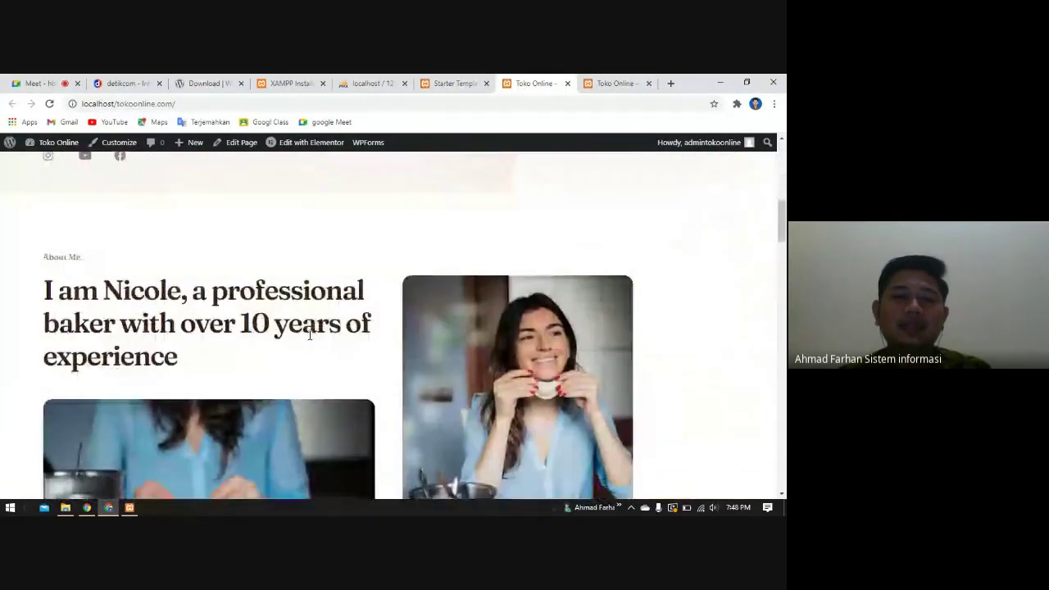
pyautogui.scroll(-10, 391, 361)
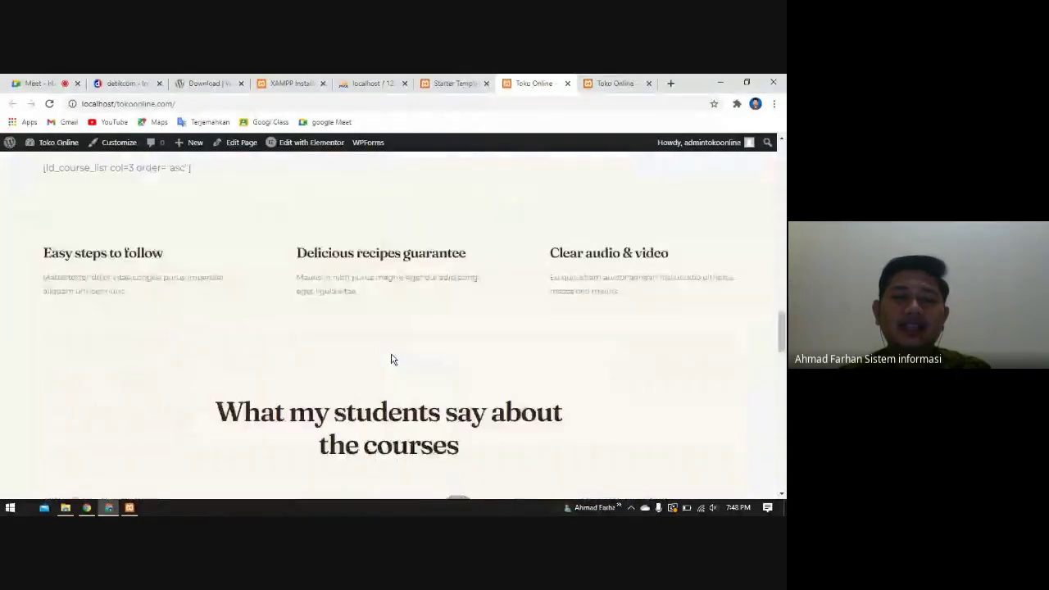
pyautogui.scroll(-10, 391, 359)
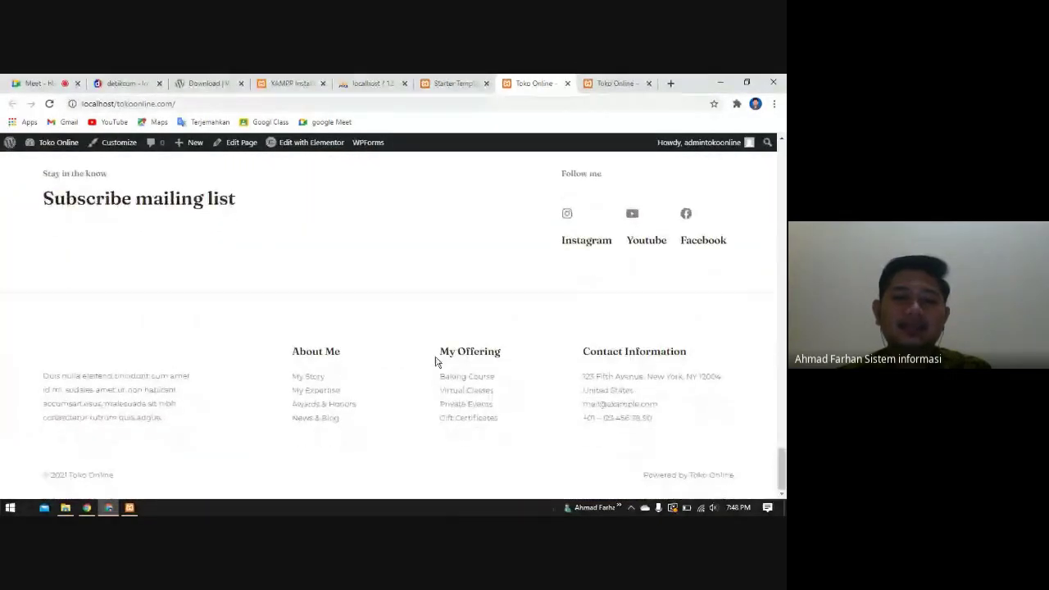
pyautogui.scroll(9, 435, 361)
pyautogui.scroll(10, 436, 360)
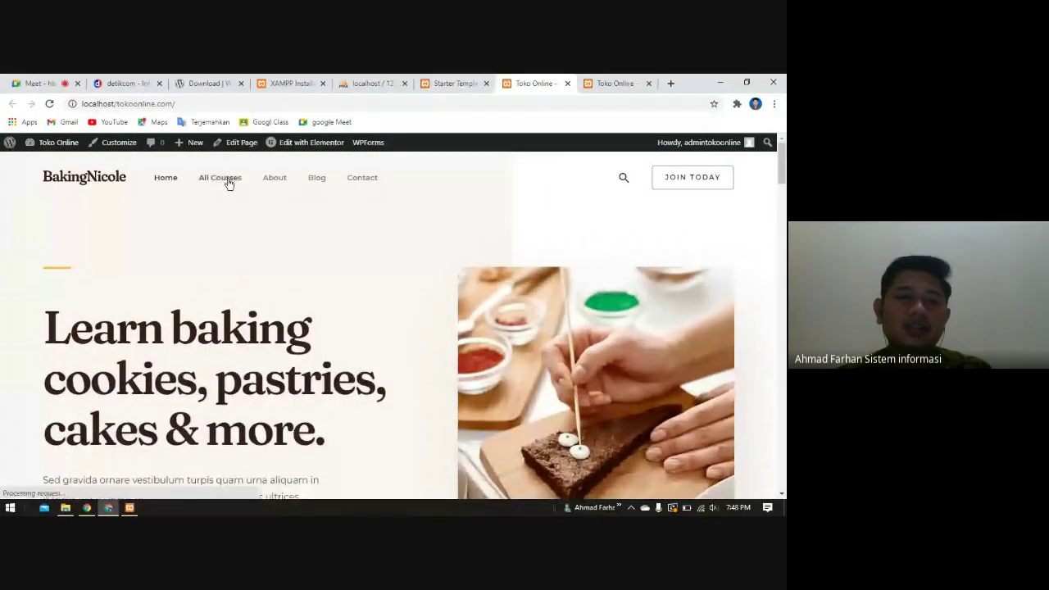
# - View the All Courses and About pages, then reload the other tab to show the BakingNicole home page
pyautogui.click(227, 180)
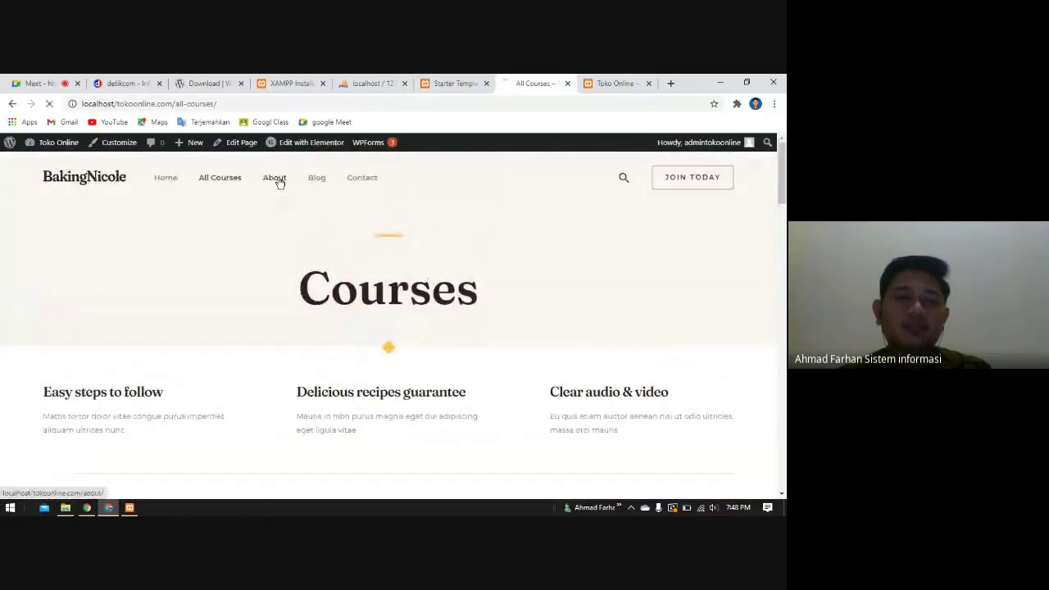
pyautogui.click(279, 181)
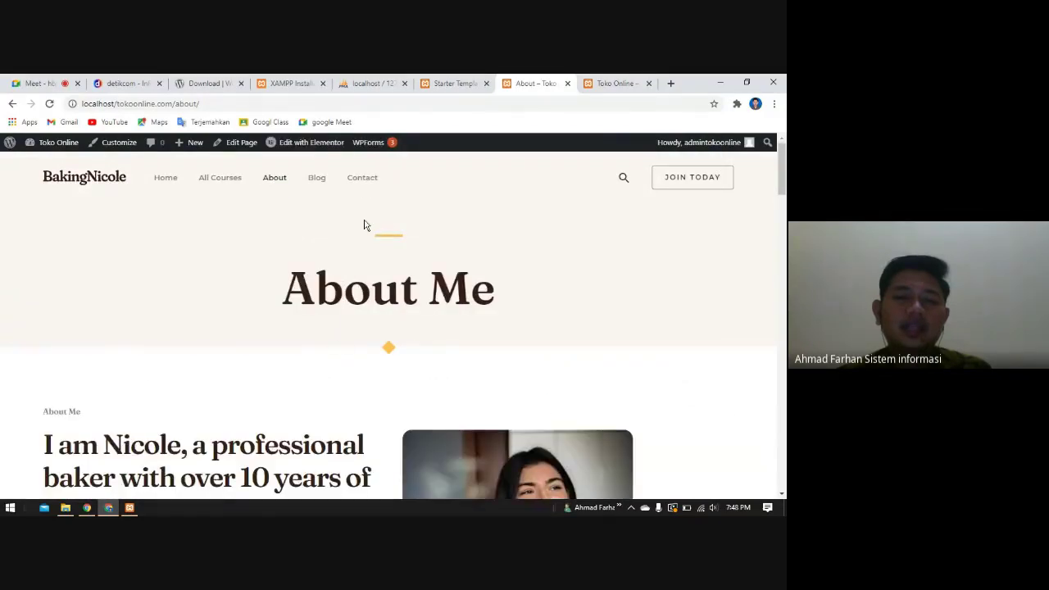
pyautogui.click(608, 85)
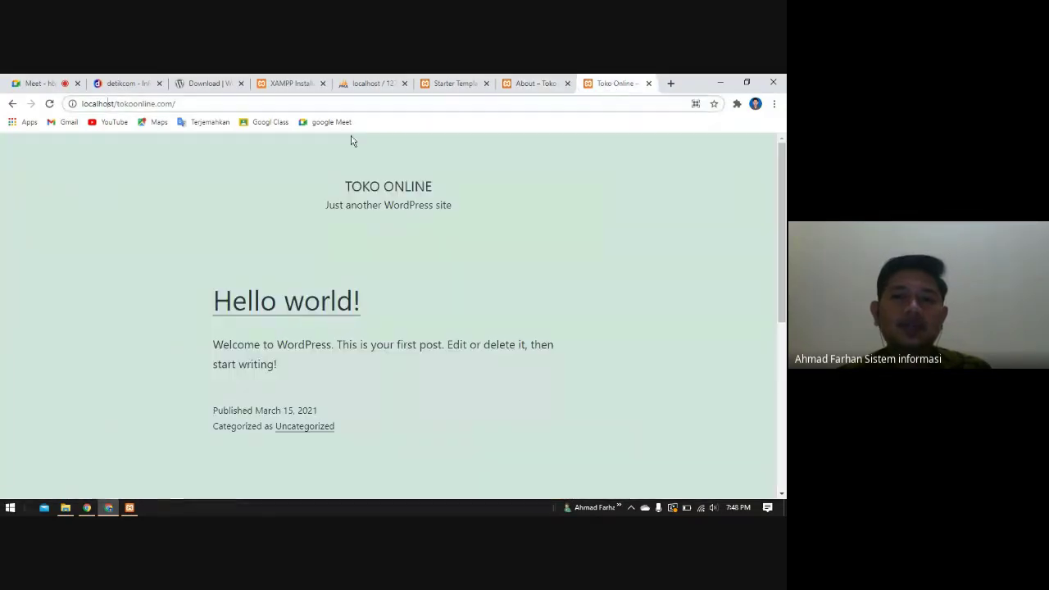
pyautogui.click(49, 104)
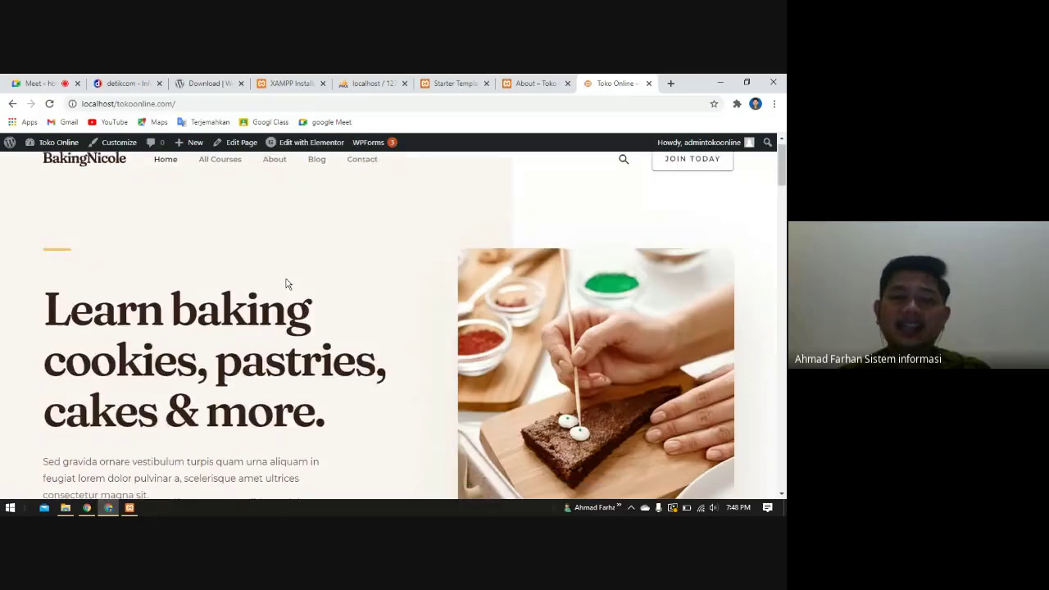
pyautogui.scroll(-10, 416, 377)
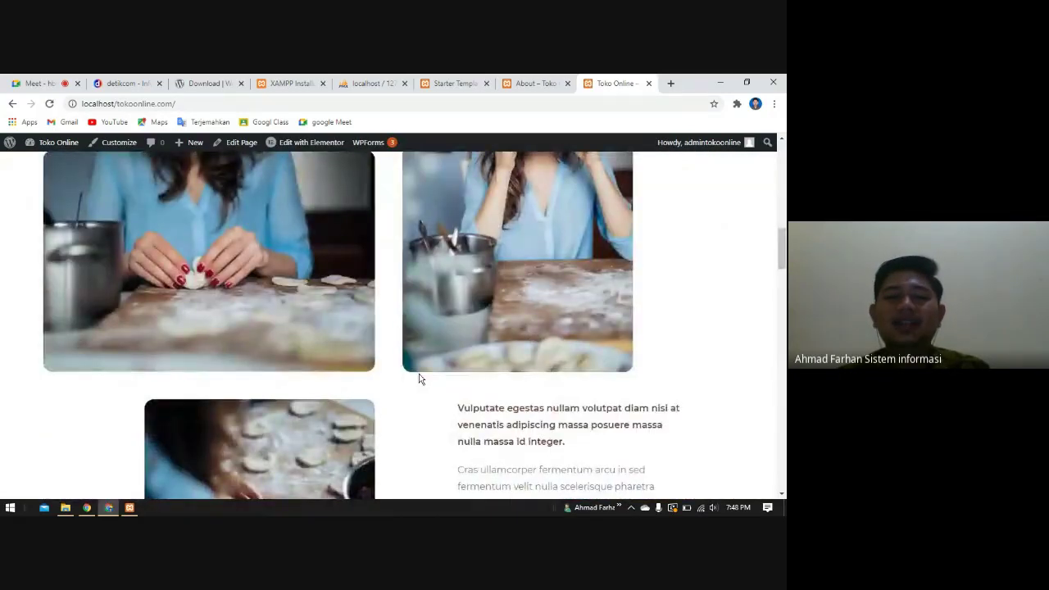
pyautogui.scroll(-10, 419, 378)
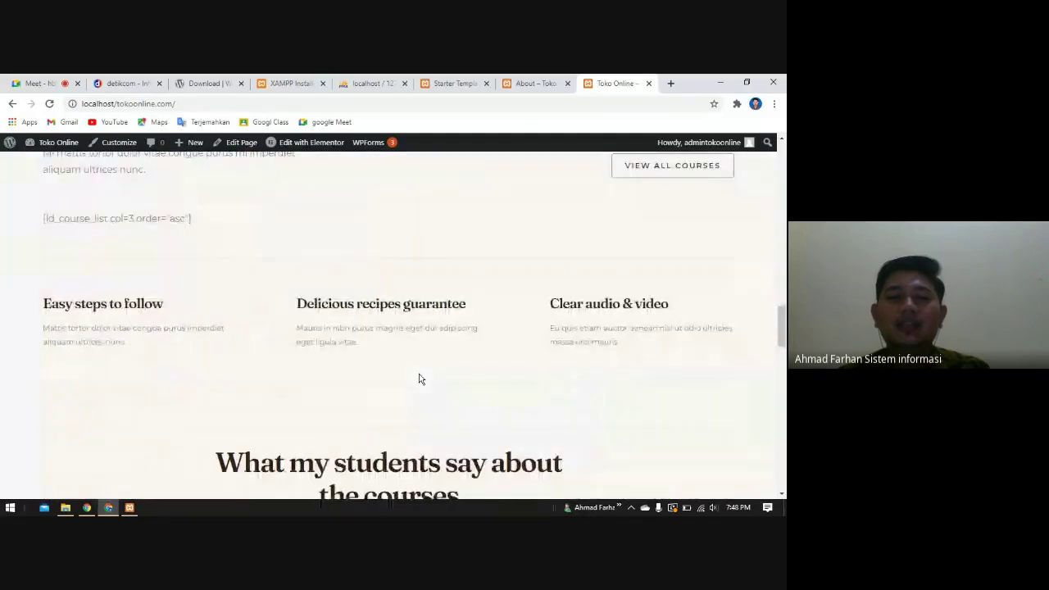
pyautogui.scroll(20, 419, 378)
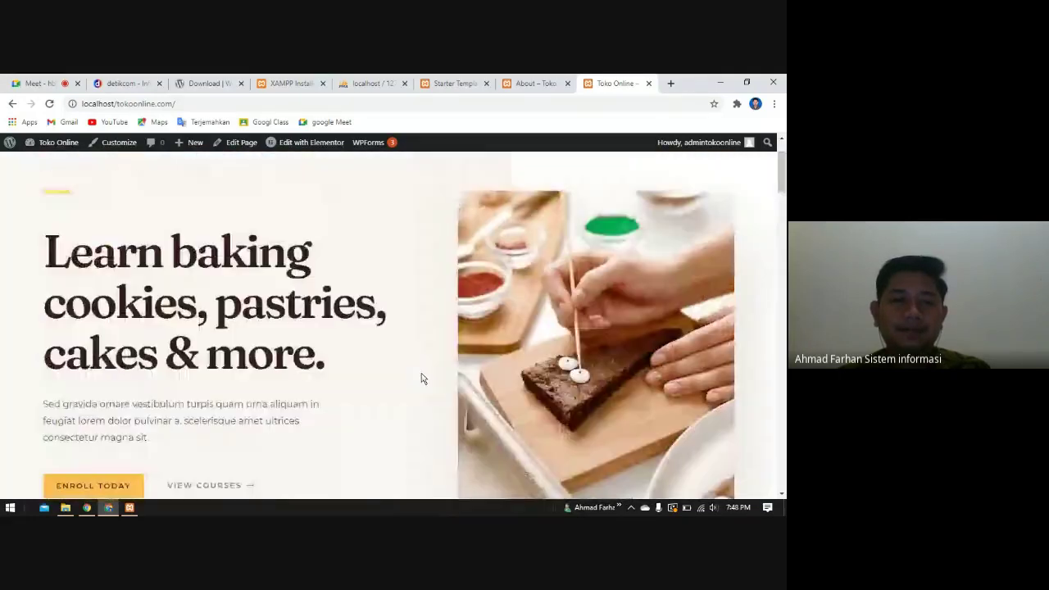
pyautogui.scroll(1, 277, 283)
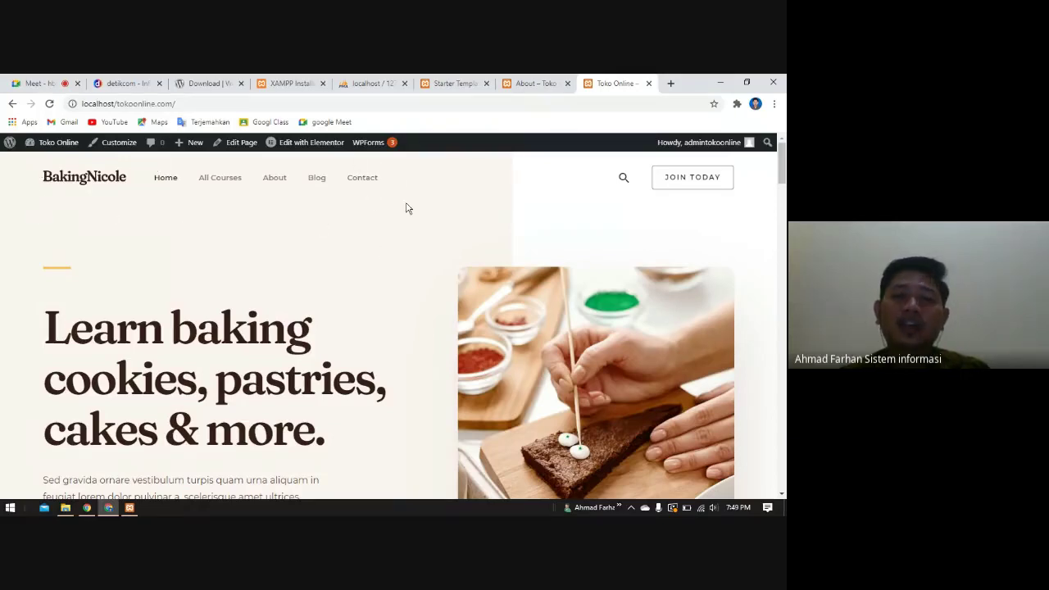
# - Open Appearance > Astra Options, scroll its page, and back out of the theme editor warning
pyautogui.click(425, 84)
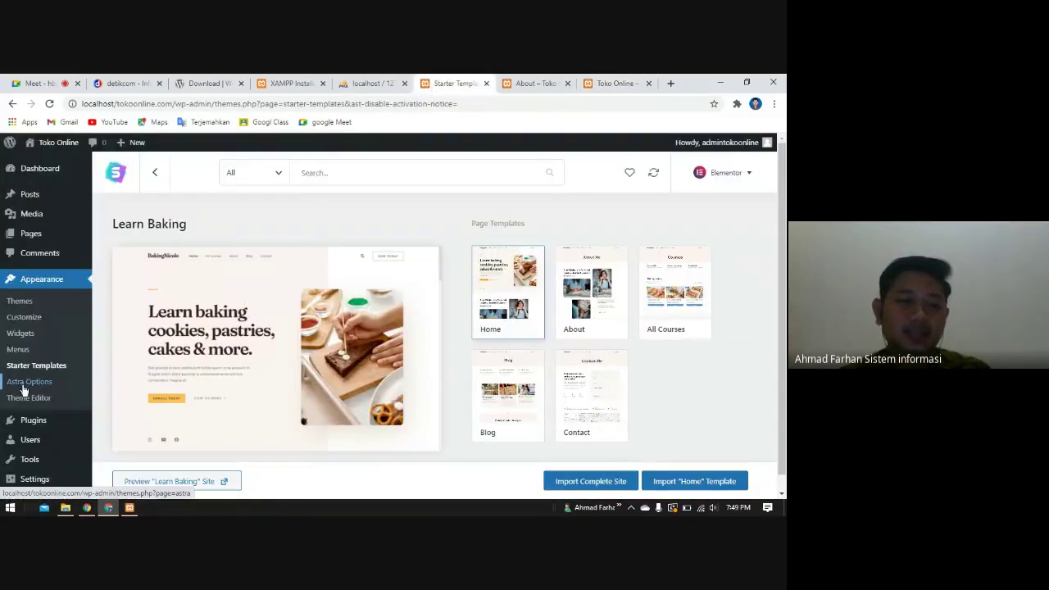
pyautogui.click(25, 385)
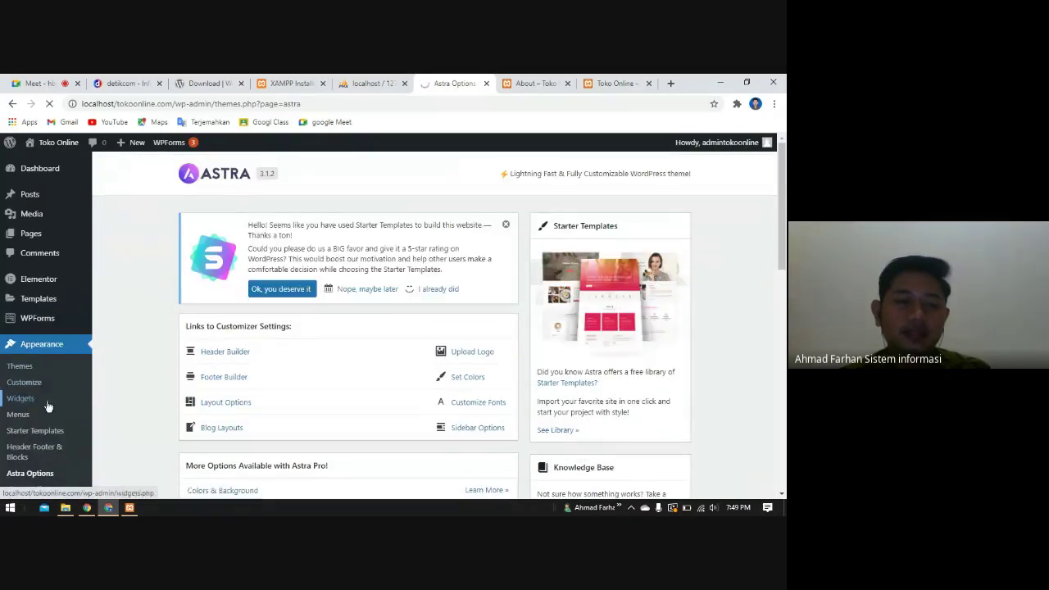
pyautogui.scroll(-3, 47, 405)
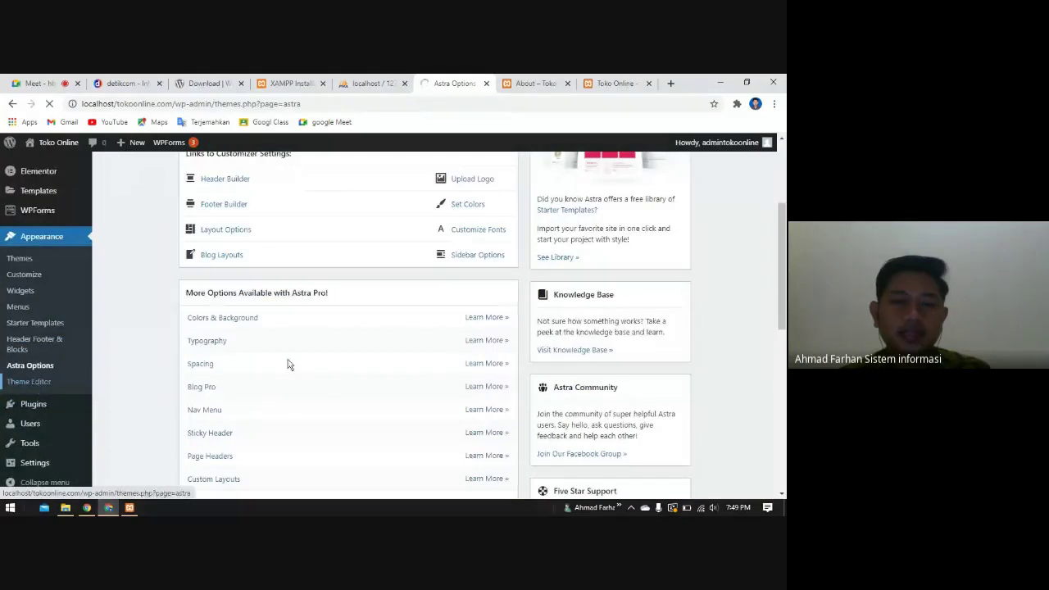
pyautogui.scroll(-3, 339, 375)
pyautogui.scroll(-3, 339, 375)
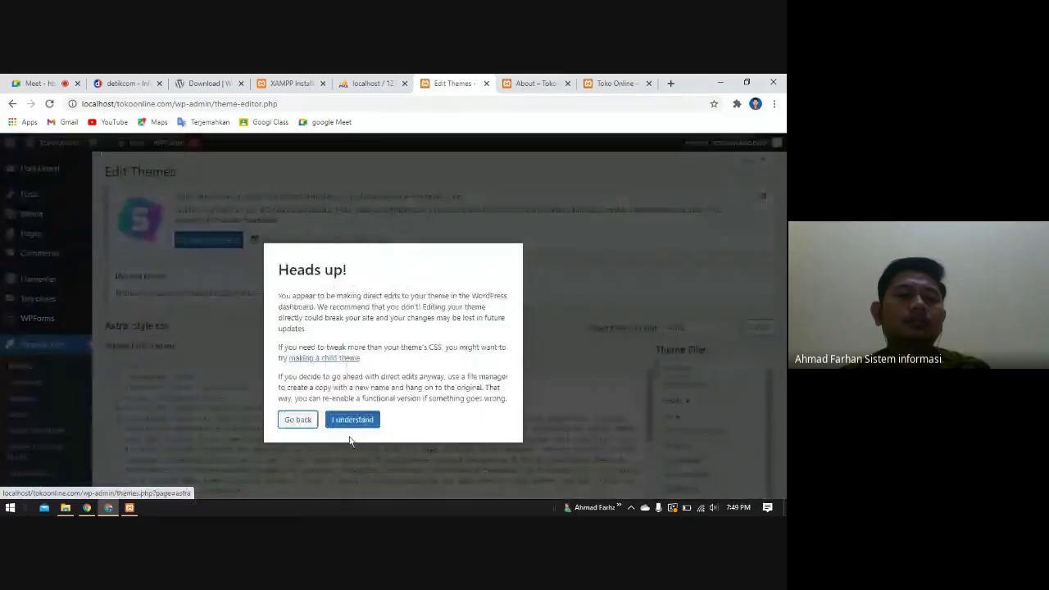
pyautogui.click(297, 419)
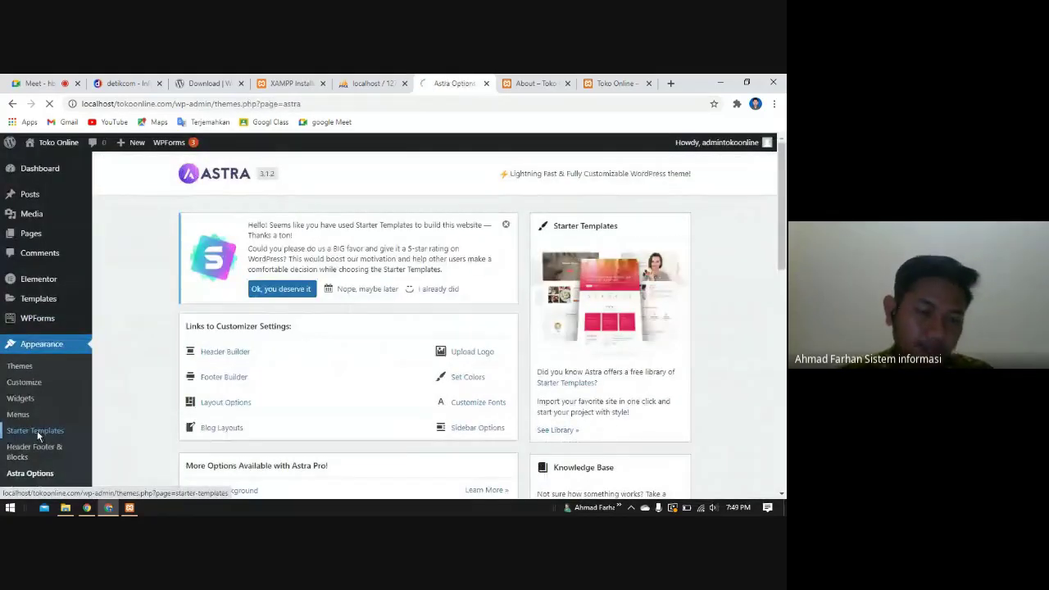
# - Filter Starter Templates to Free designs and browse Brandstore, LearnDash Academy and Organic Store
pyautogui.click(37, 430)
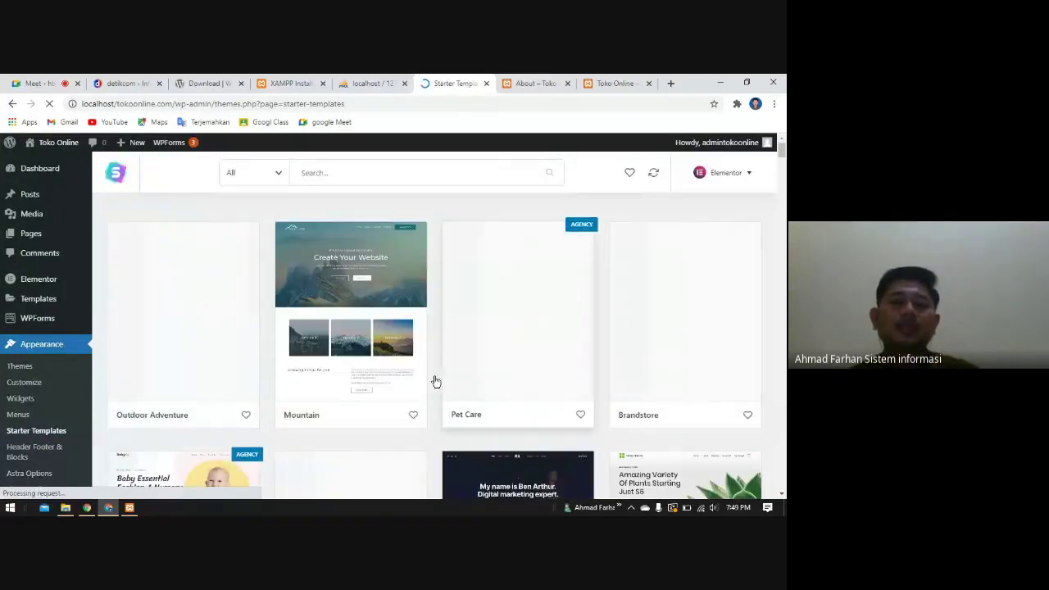
pyautogui.click(257, 177)
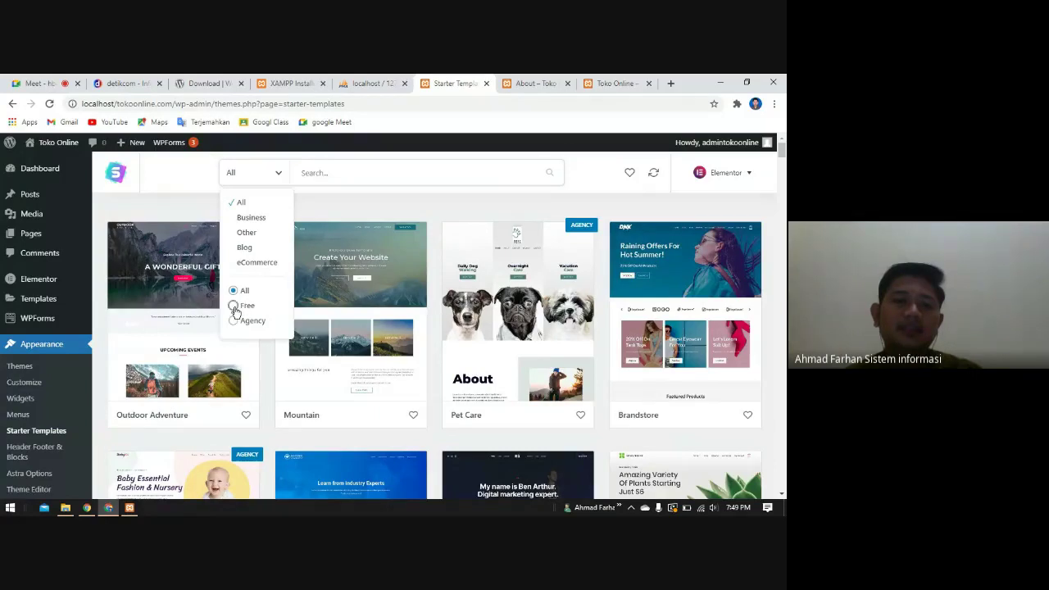
pyautogui.click(234, 307)
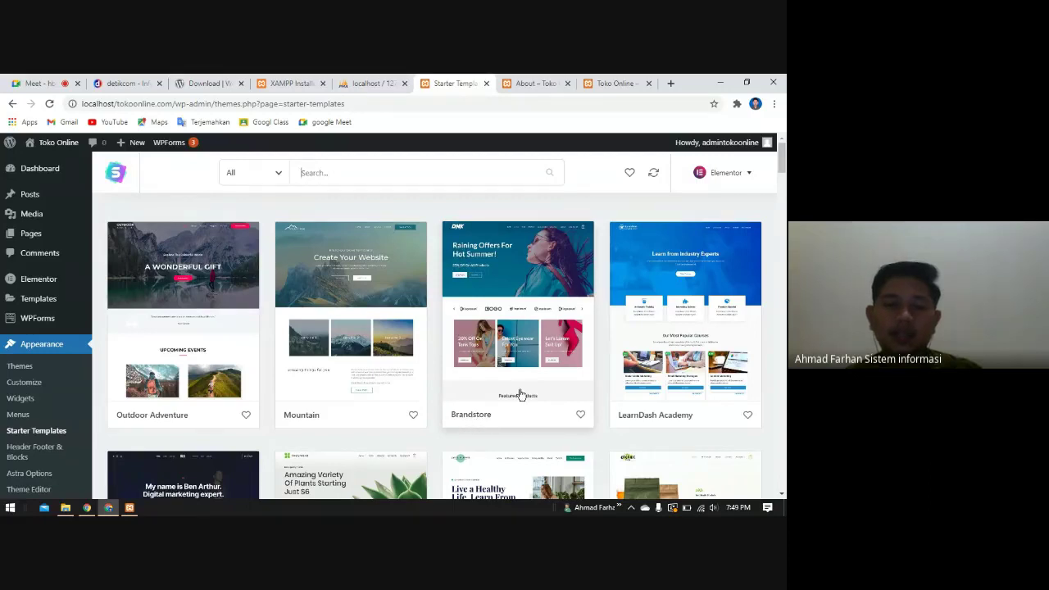
pyautogui.scroll(-4, 520, 395)
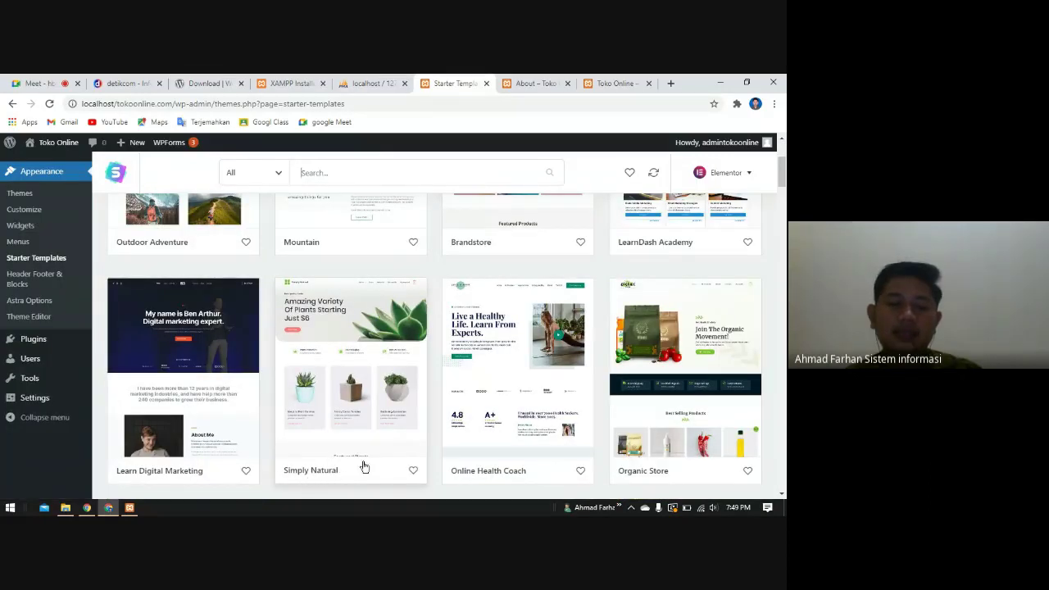
pyautogui.scroll(-3, 679, 317)
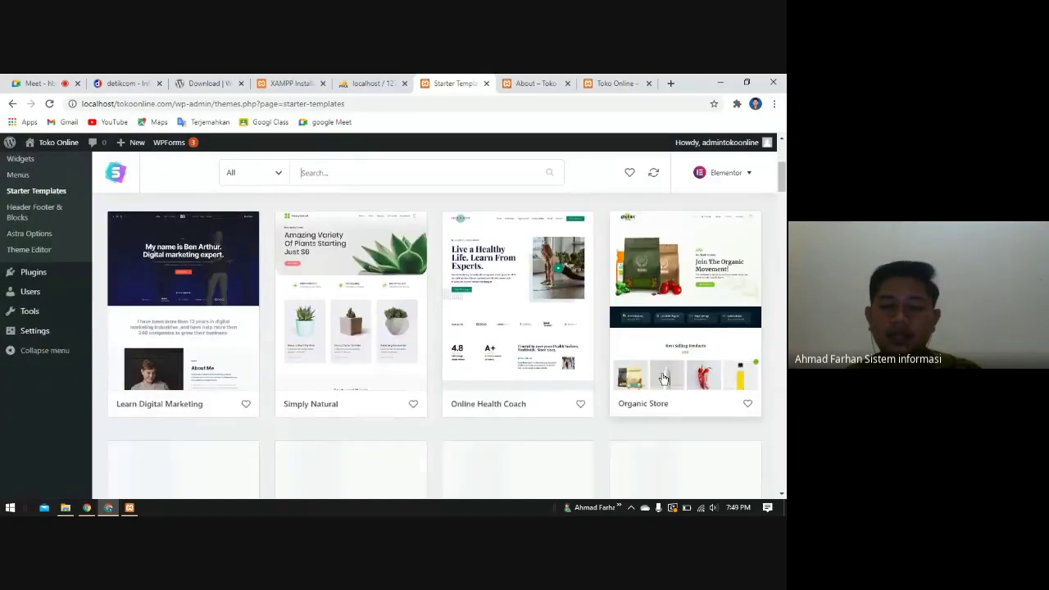
# - Preview the Organic Store template's home page design, then switch back to Google Meet
pyautogui.click(680, 317)
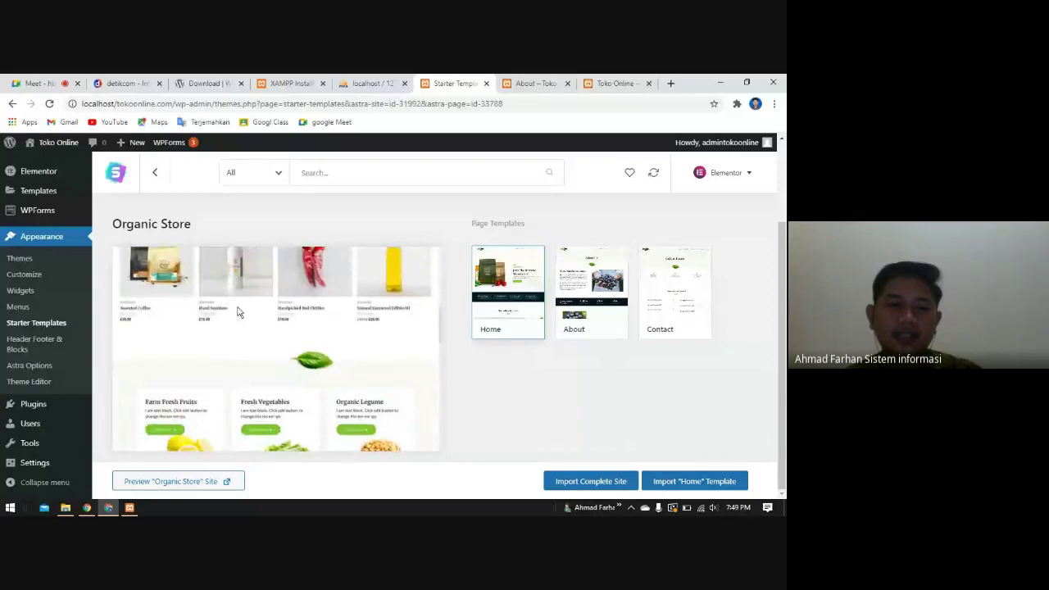
pyautogui.scroll(-2, 227, 329)
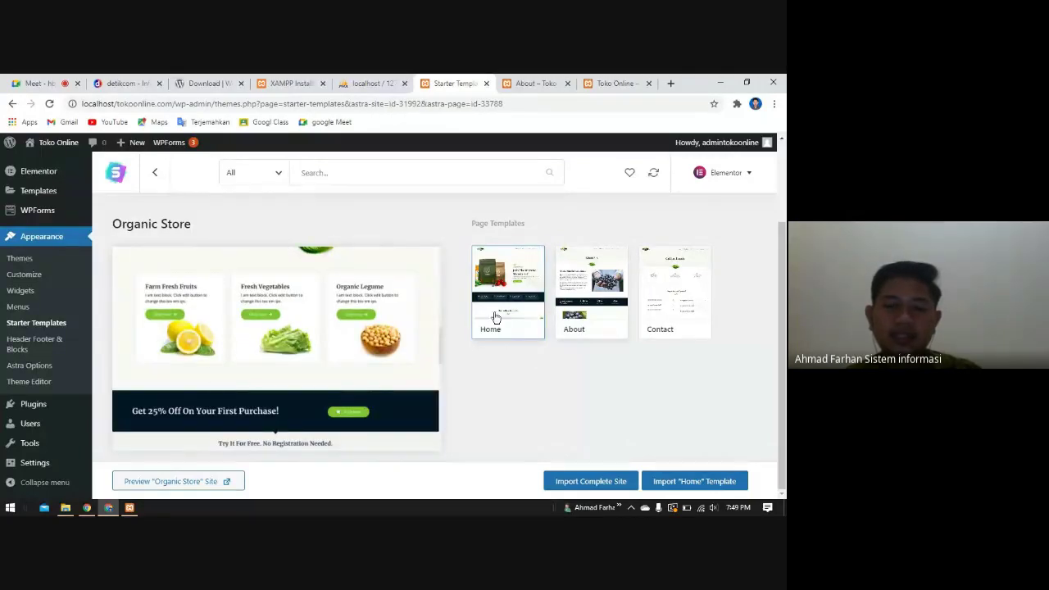
pyautogui.scroll(-1, 262, 360)
pyautogui.scroll(2, 210, 374)
pyautogui.scroll(1, 213, 375)
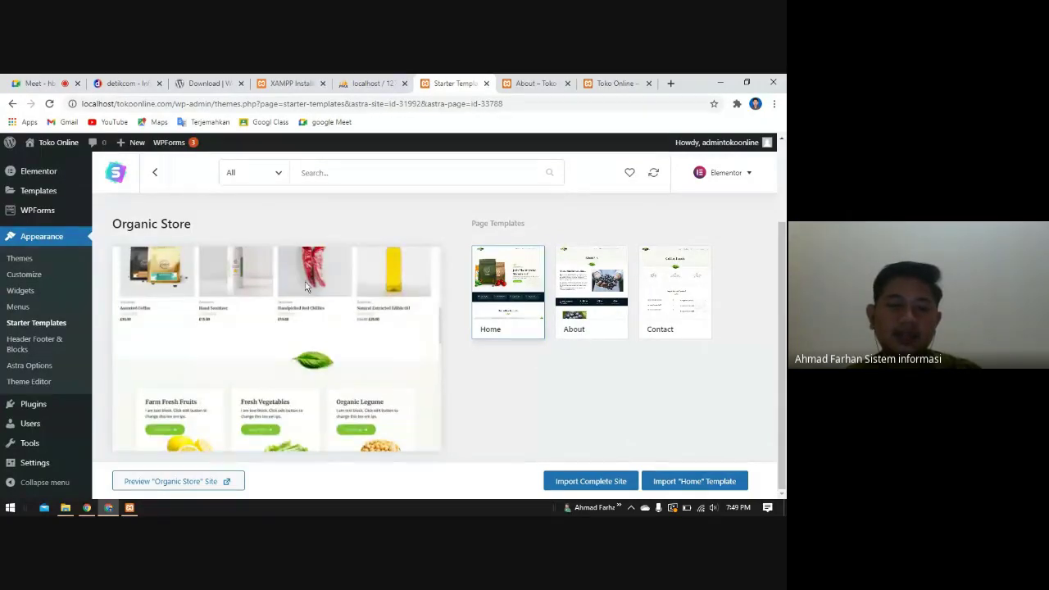
pyautogui.scroll(2, 315, 305)
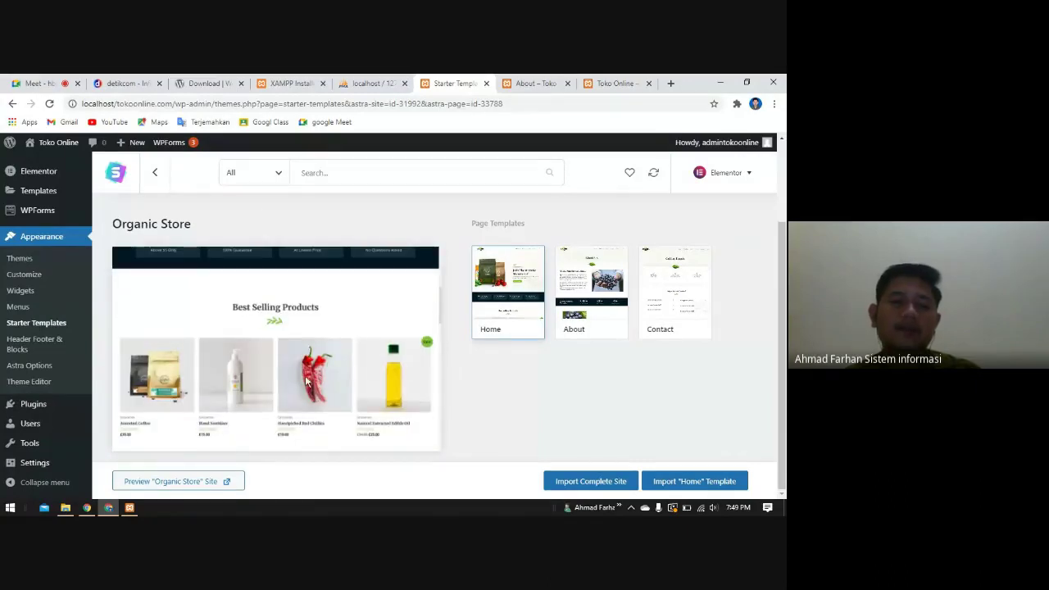
pyautogui.click(41, 83)
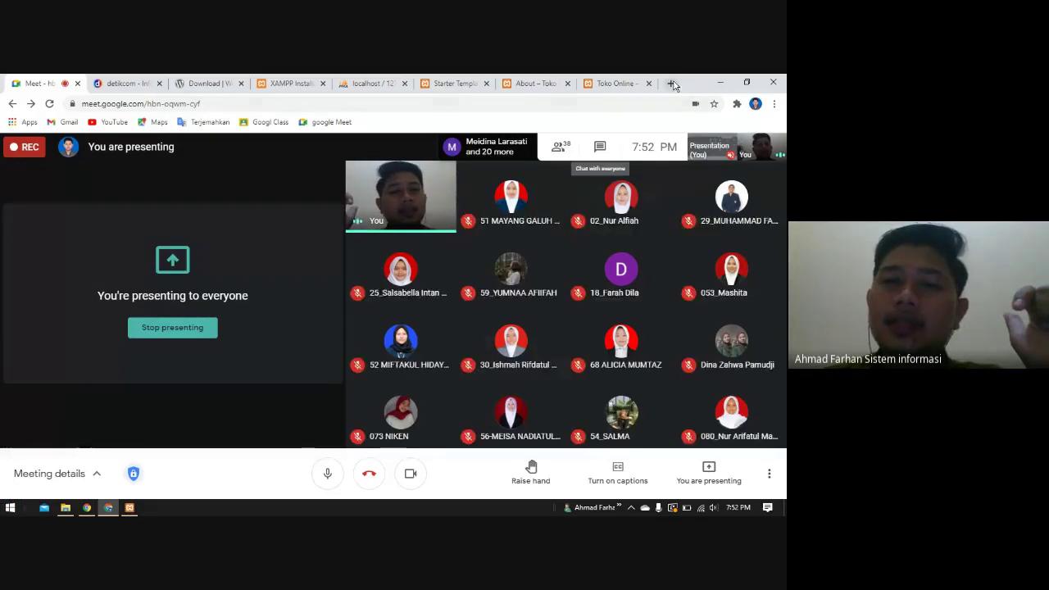
# - Open lemondiet.id in a new tab, glance at Toko Online's BakingNicole page, then return to lemondiet.id
pyautogui.click(670, 83)
pyautogui.write('lem')
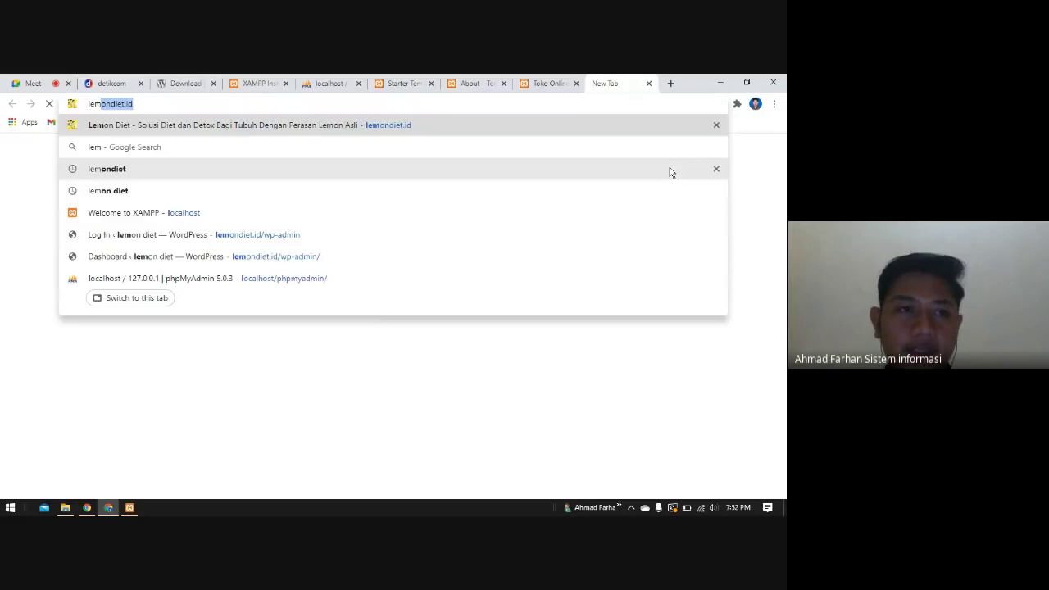
pyautogui.write('o')
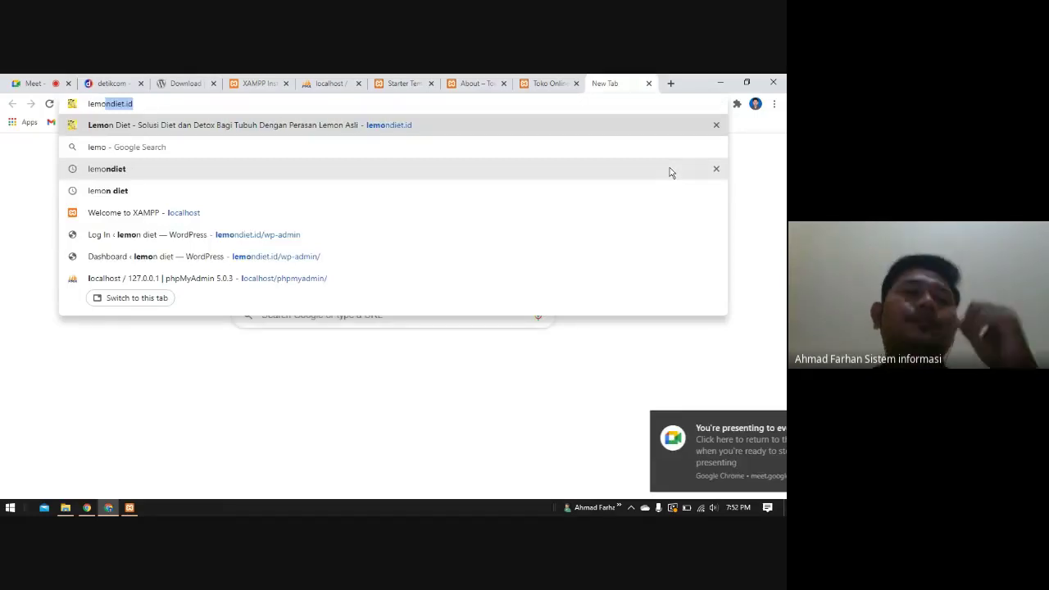
pyautogui.press('Return')
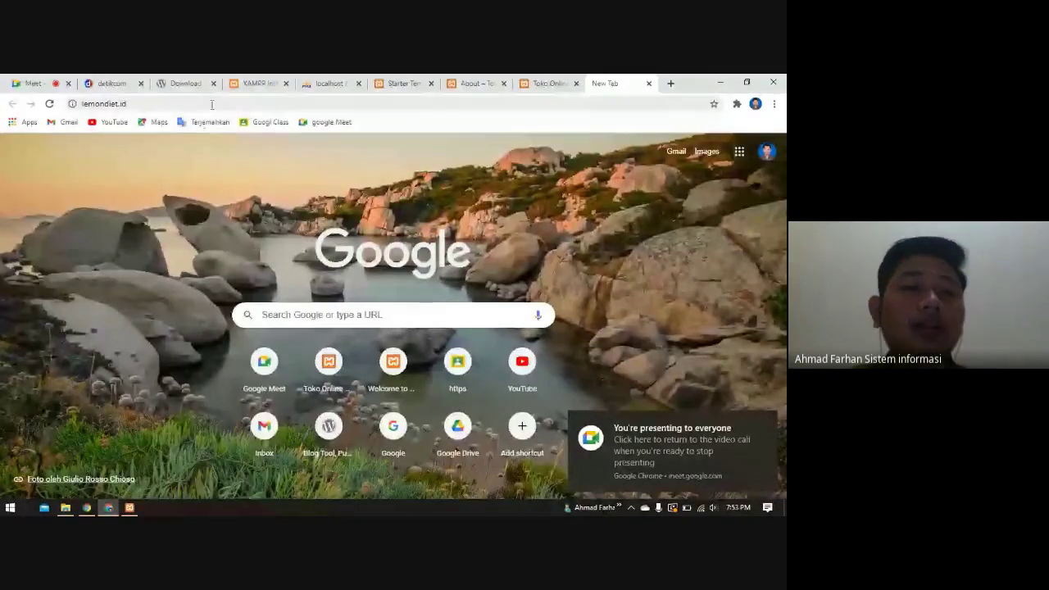
pyautogui.click(556, 80)
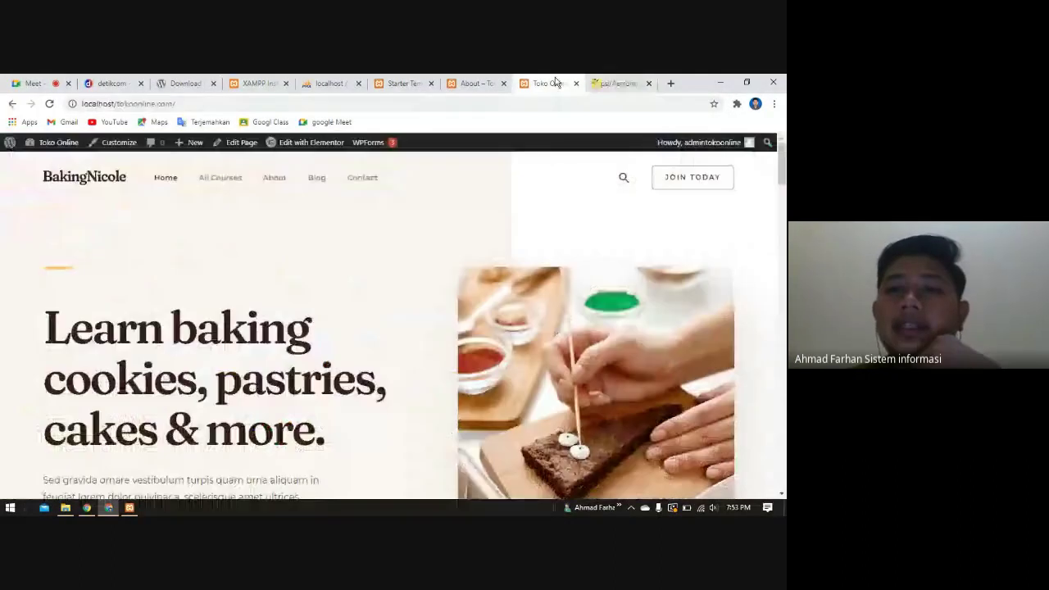
pyautogui.click(619, 83)
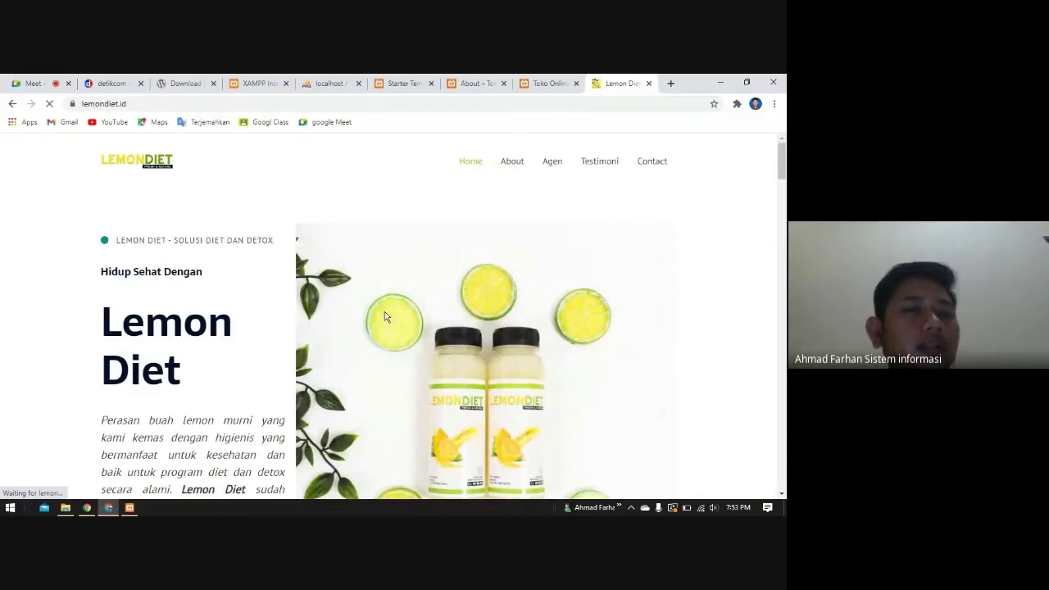
# - Scroll lemondiet.id down to the lemon-diet promo video, play it and pause at 0:01
pyautogui.scroll(-4, 486, 302)
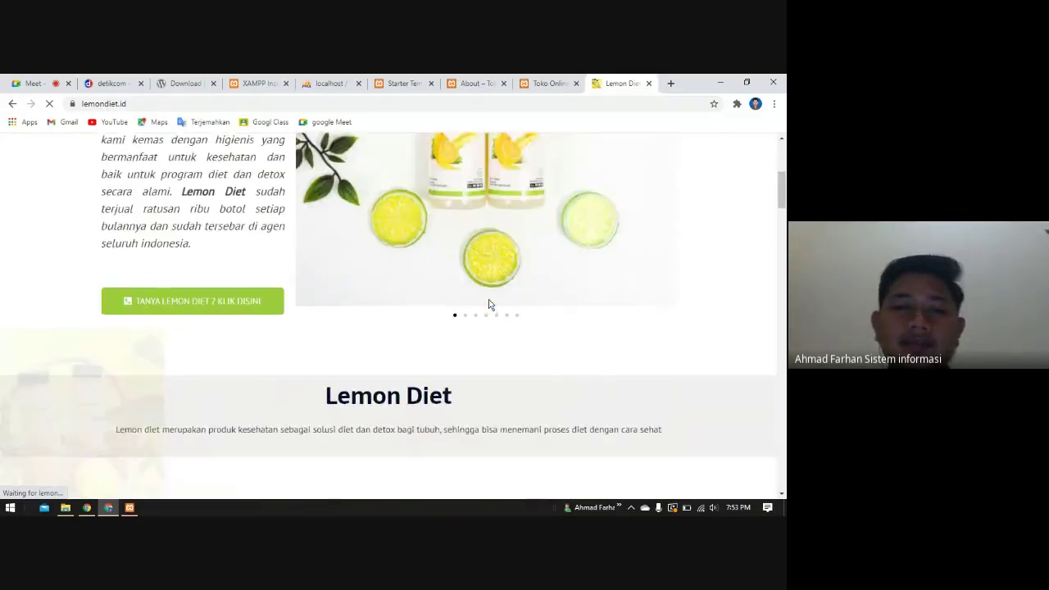
pyautogui.scroll(-3, 489, 304)
pyautogui.scroll(8, 426, 279)
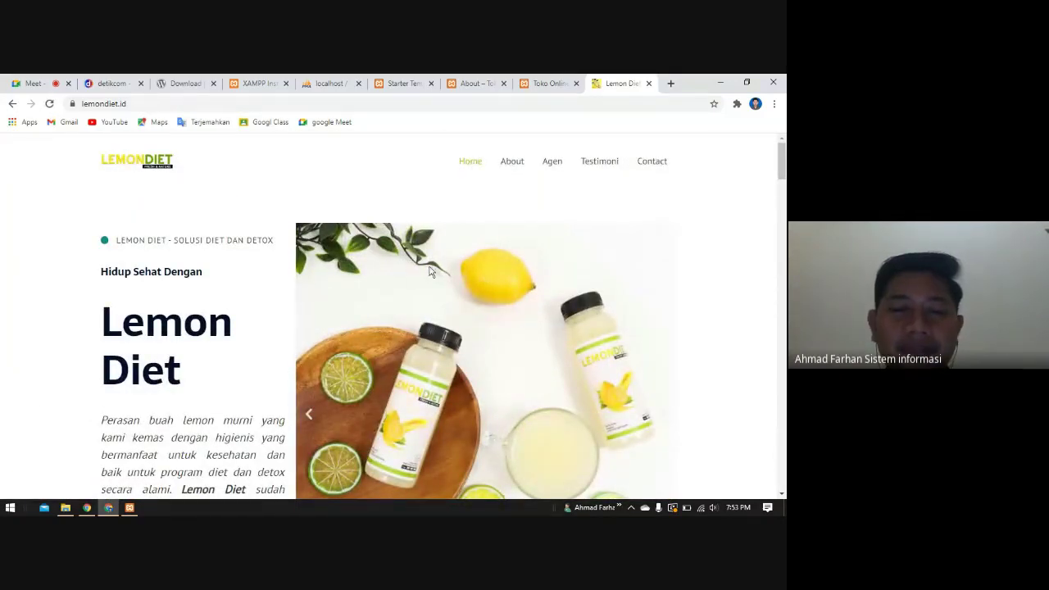
pyautogui.scroll(-1, 143, 327)
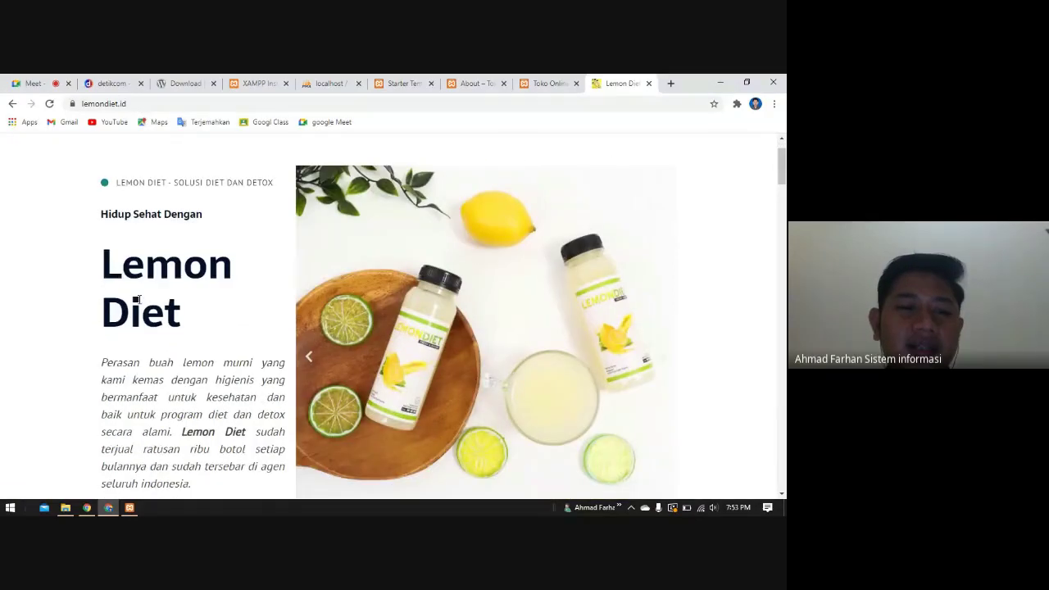
pyautogui.scroll(-10, 362, 305)
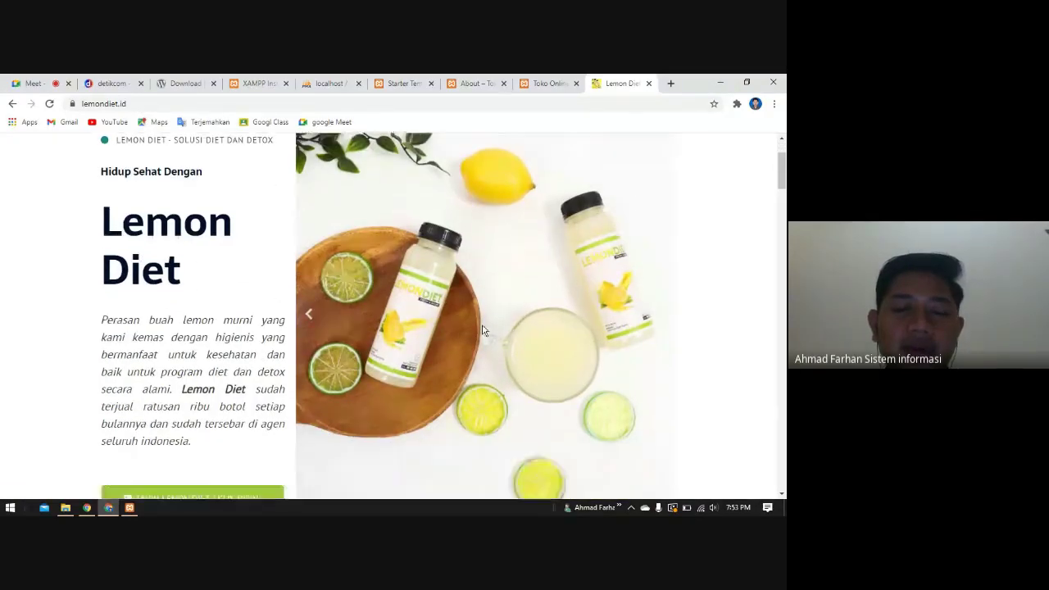
pyautogui.scroll(-4, 287, 330)
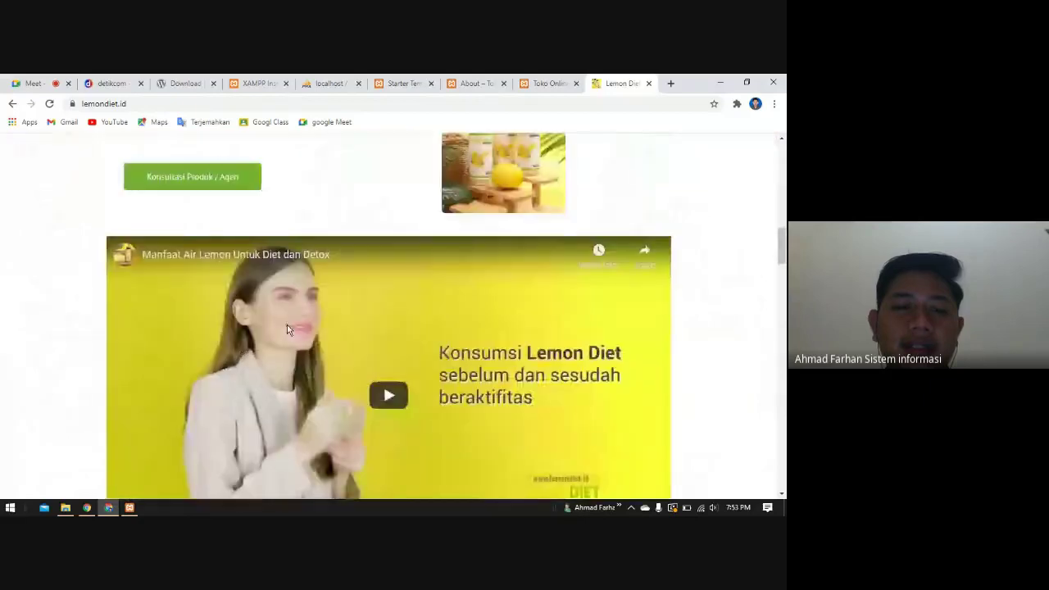
pyautogui.scroll(-2, 311, 320)
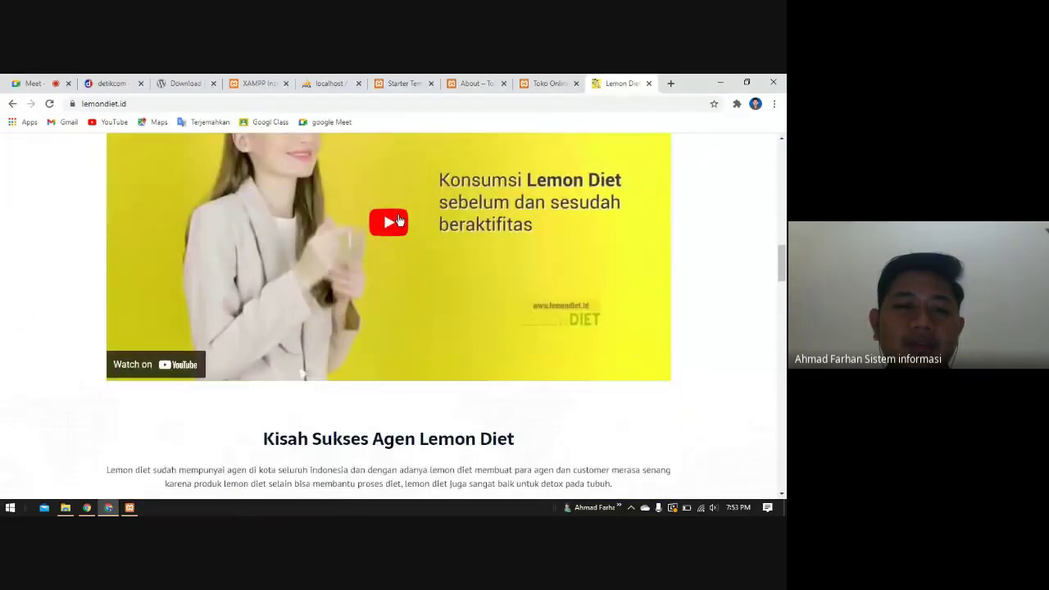
pyautogui.click(377, 245)
pyautogui.scroll(1, 459, 304)
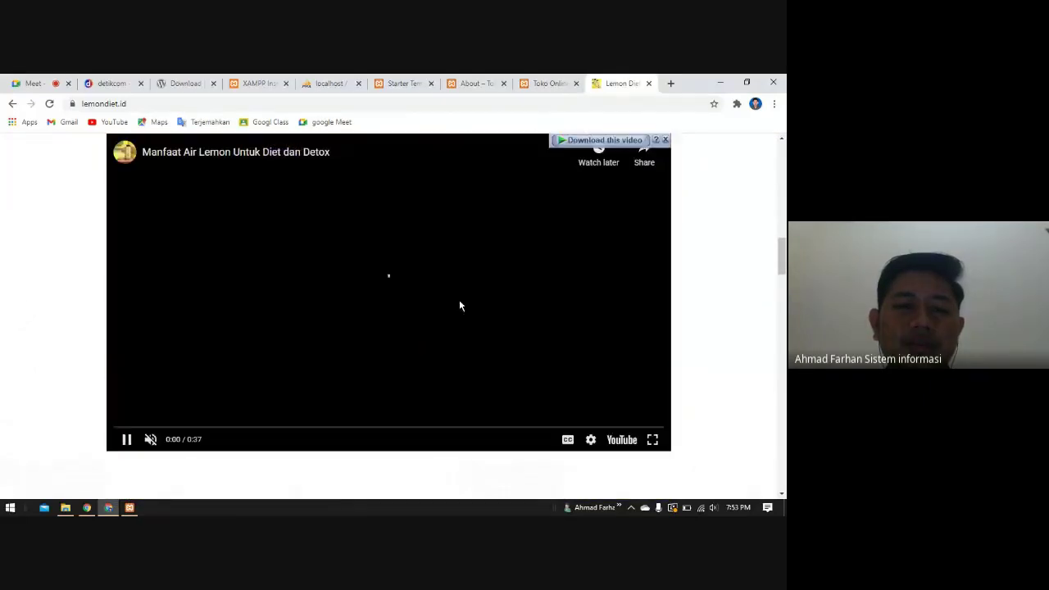
pyautogui.click(127, 441)
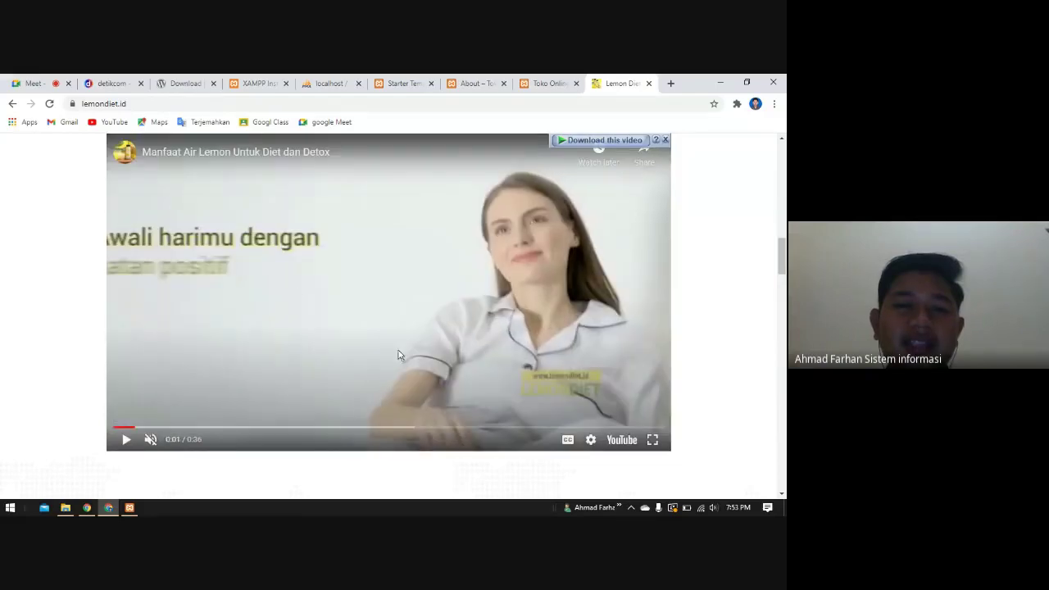
pyautogui.scroll(-10, 384, 283)
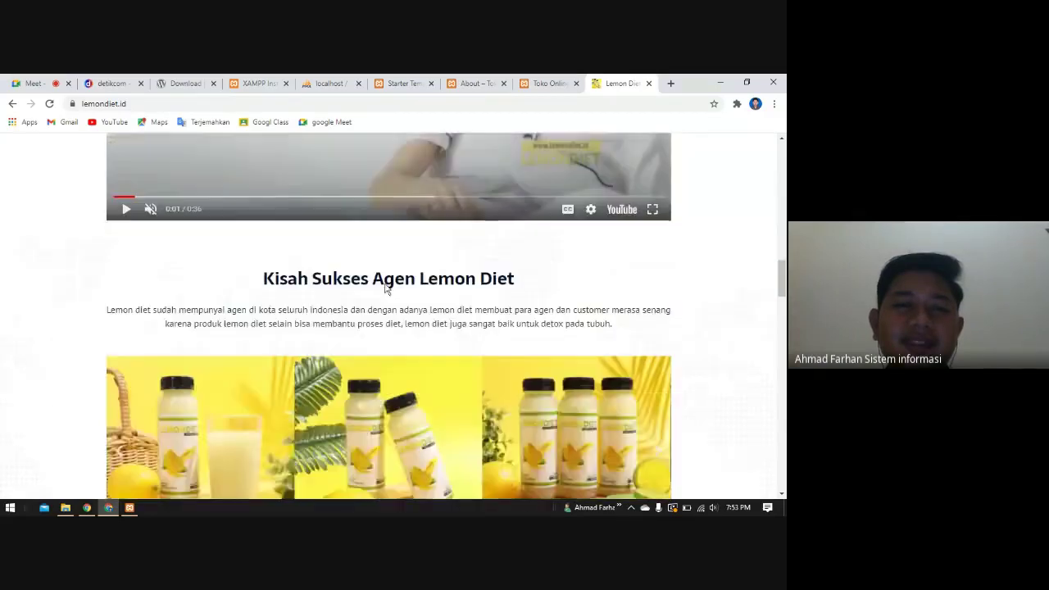
# - Scroll through the lemondiet.id home page, ending on the 'Hidup Sehat Dengan Lemon Diet' hero
pyautogui.scroll(-1, 386, 290)
pyautogui.scroll(2, 323, 325)
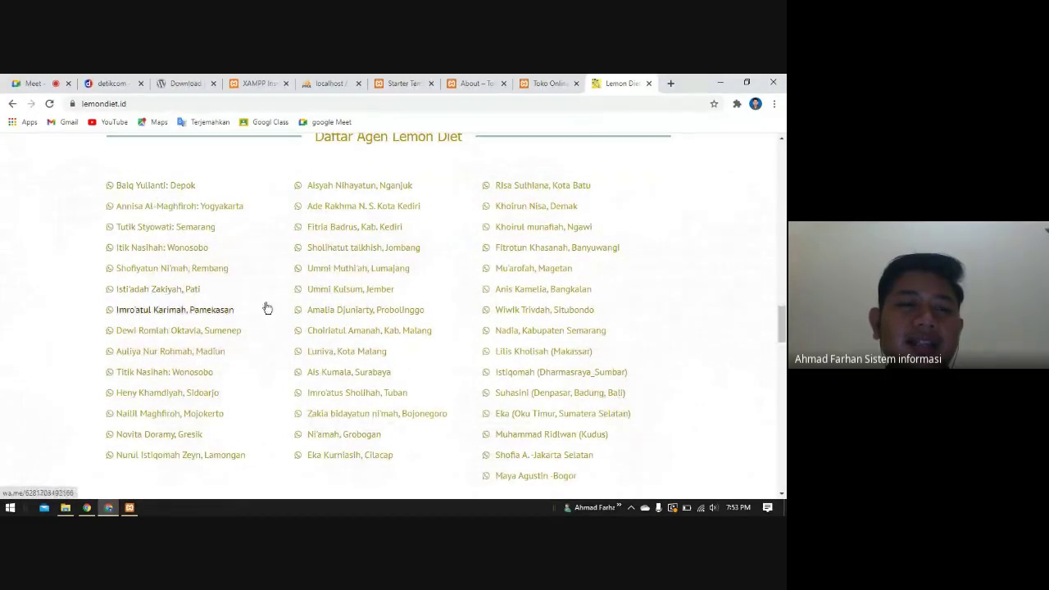
pyautogui.scroll(-3, 524, 336)
pyautogui.scroll(-6, 514, 339)
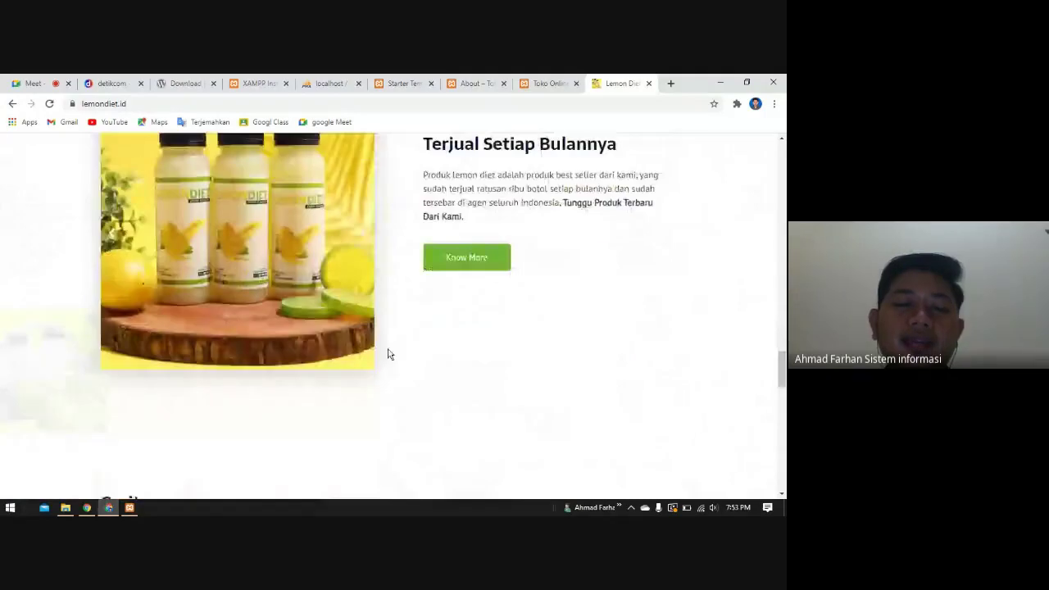
pyautogui.scroll(-5, 388, 354)
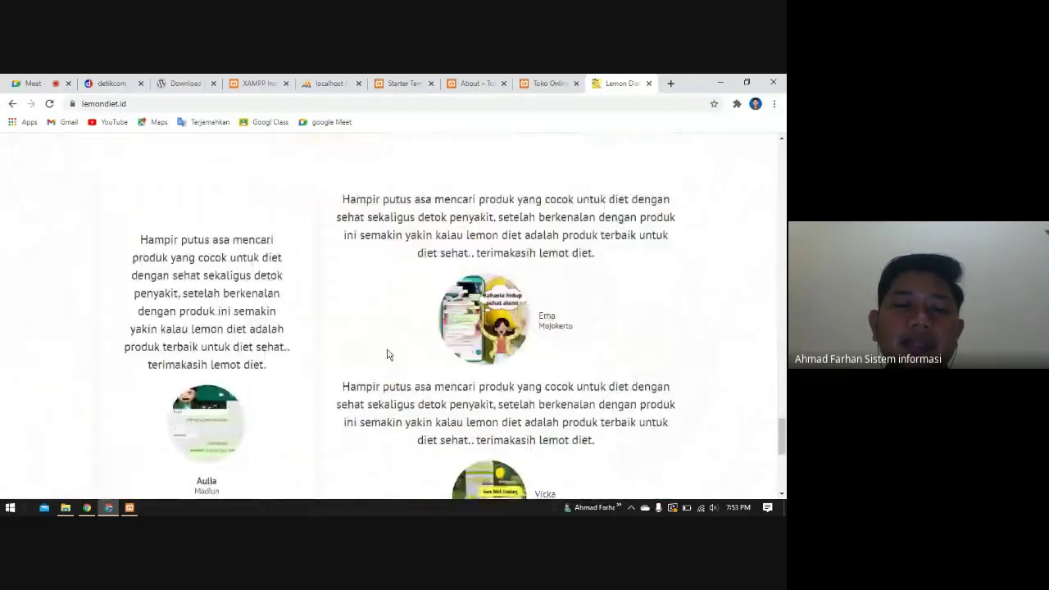
pyautogui.scroll(-5, 387, 355)
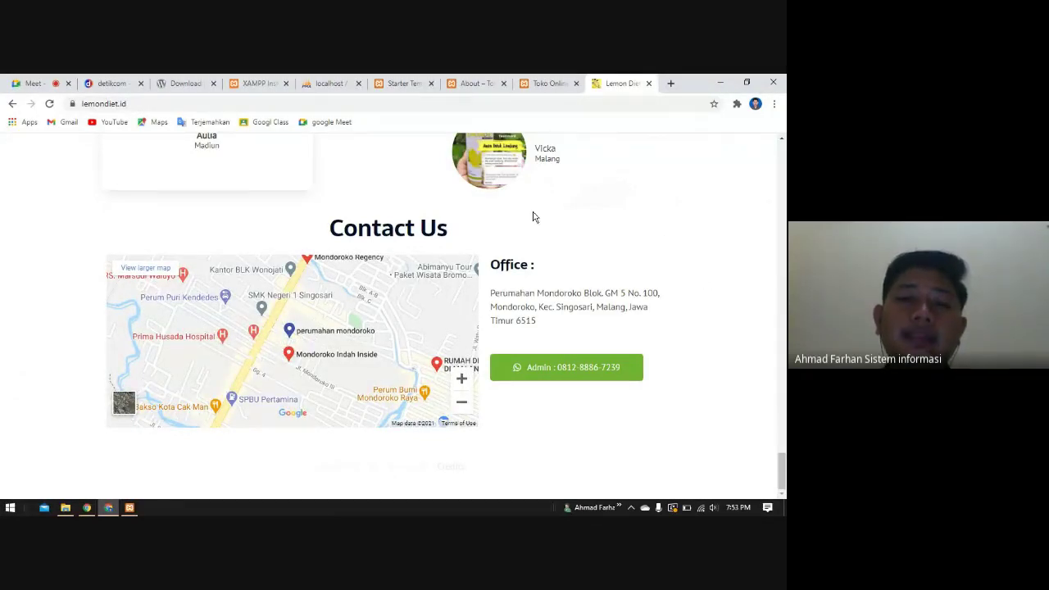
pyautogui.scroll(-1, 465, 284)
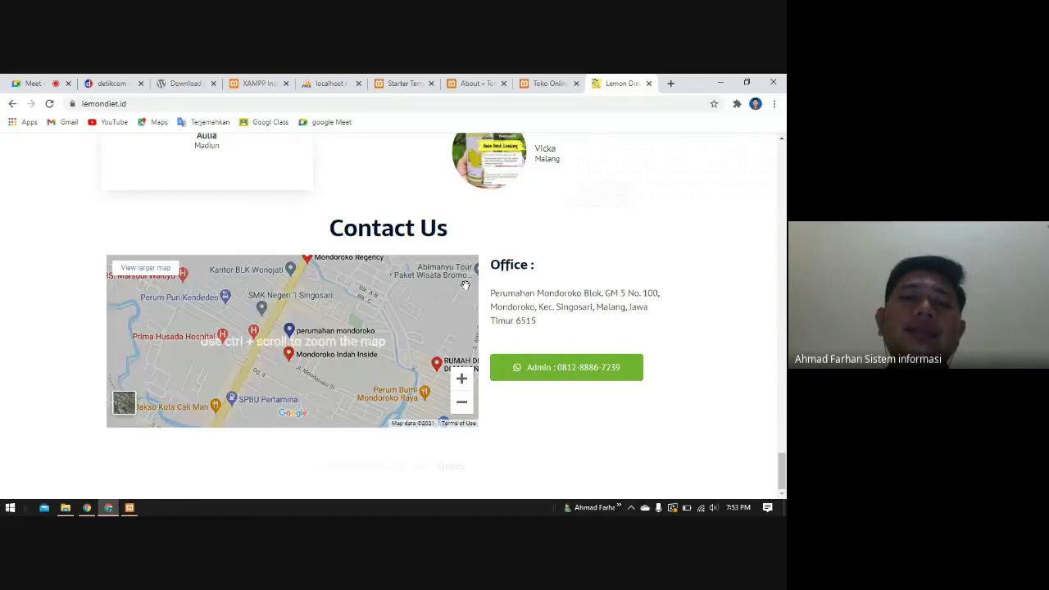
pyautogui.scroll(15, 465, 284)
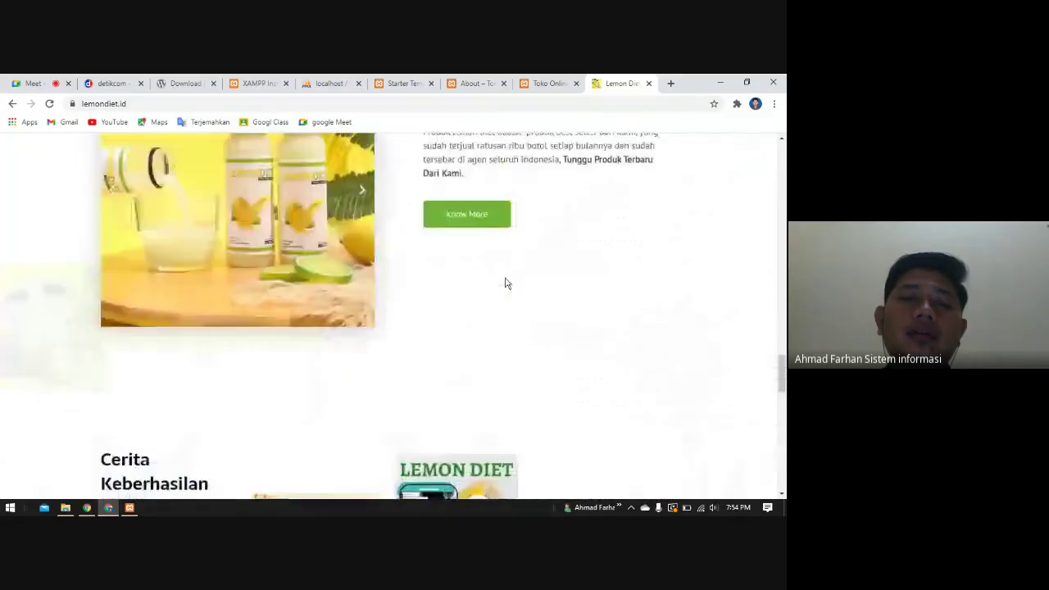
pyautogui.scroll(2, 506, 283)
pyautogui.scroll(-8, 506, 284)
pyautogui.scroll(4, 506, 282)
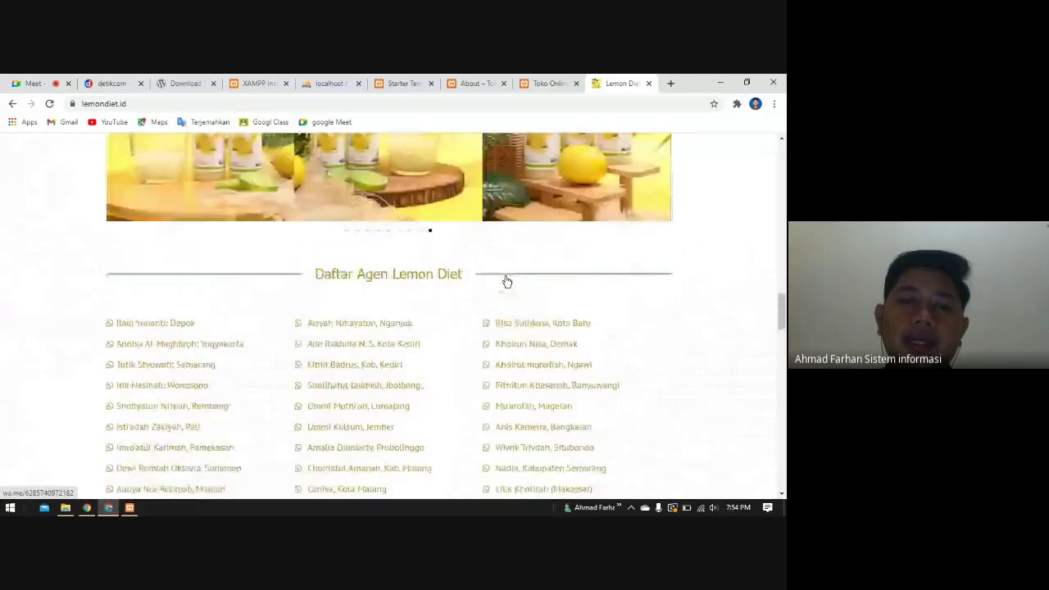
pyautogui.scroll(7, 506, 281)
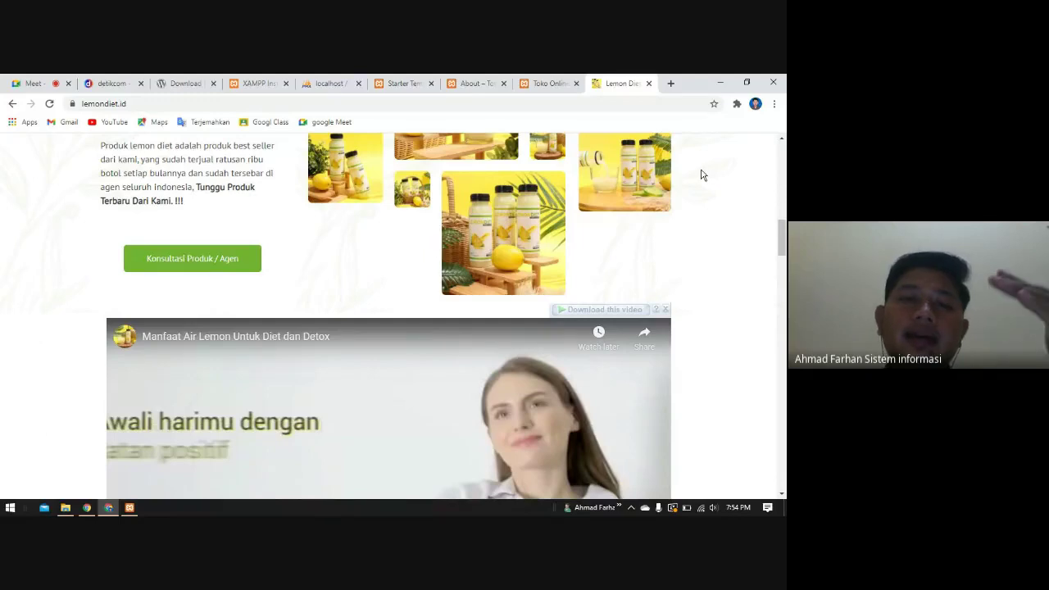
pyautogui.scroll(3, 676, 219)
pyautogui.scroll(5, 677, 221)
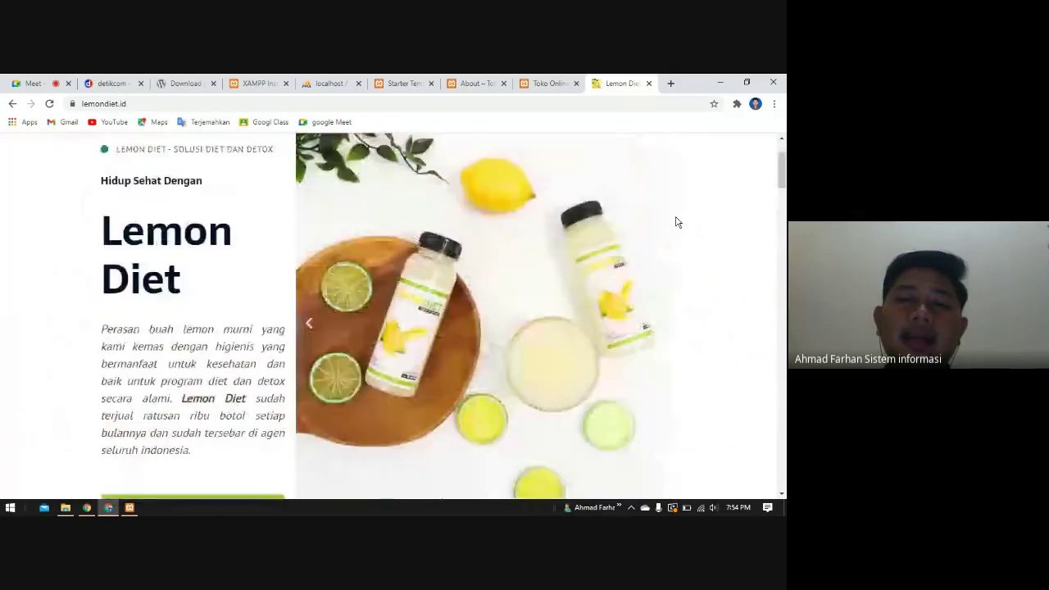
pyautogui.scroll(2, 677, 221)
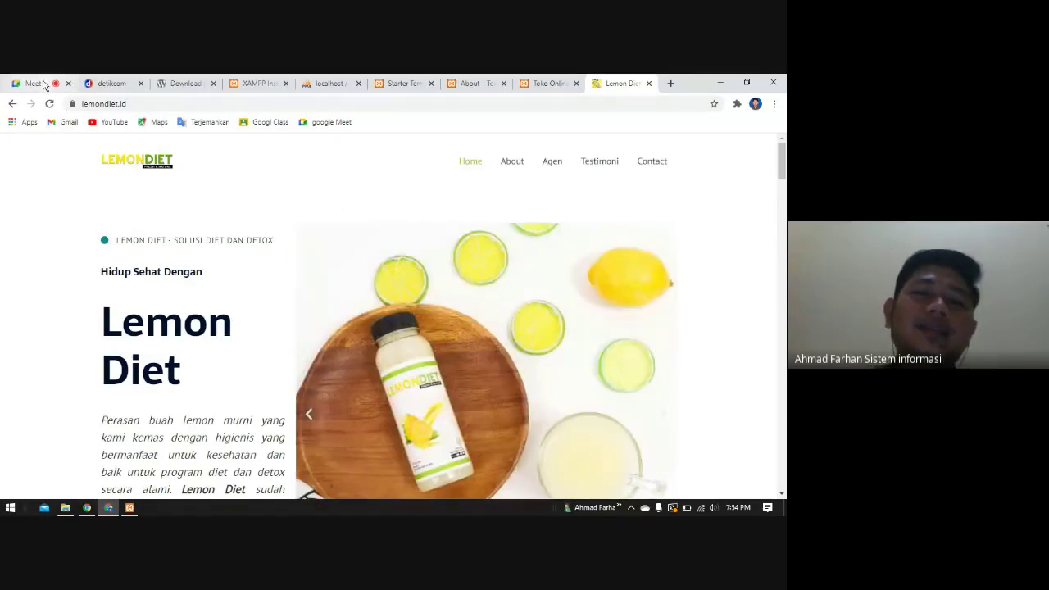
pyautogui.scroll(-6, 300, 295)
pyautogui.scroll(-2, 295, 290)
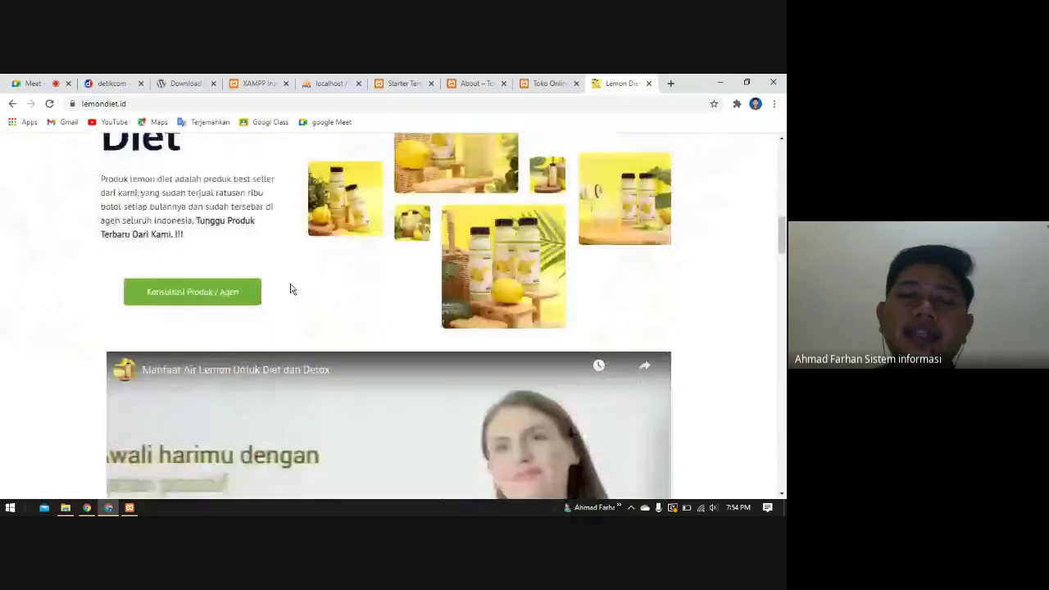
pyautogui.scroll(2, 290, 287)
pyautogui.scroll(3, 447, 365)
pyautogui.scroll(-1, 483, 356)
pyautogui.scroll(-15, 483, 357)
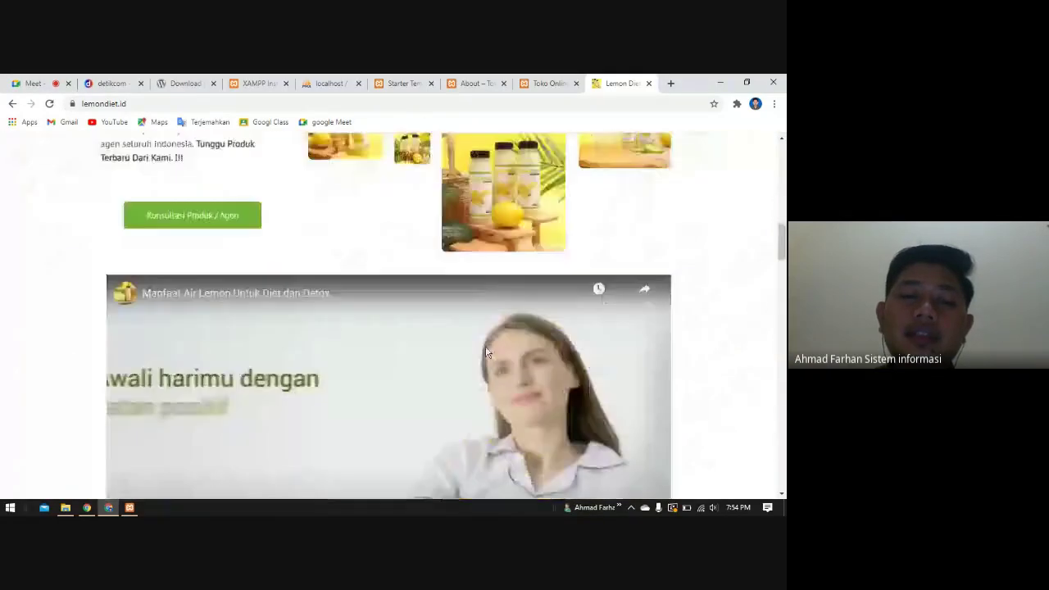
pyautogui.scroll(-1, 430, 315)
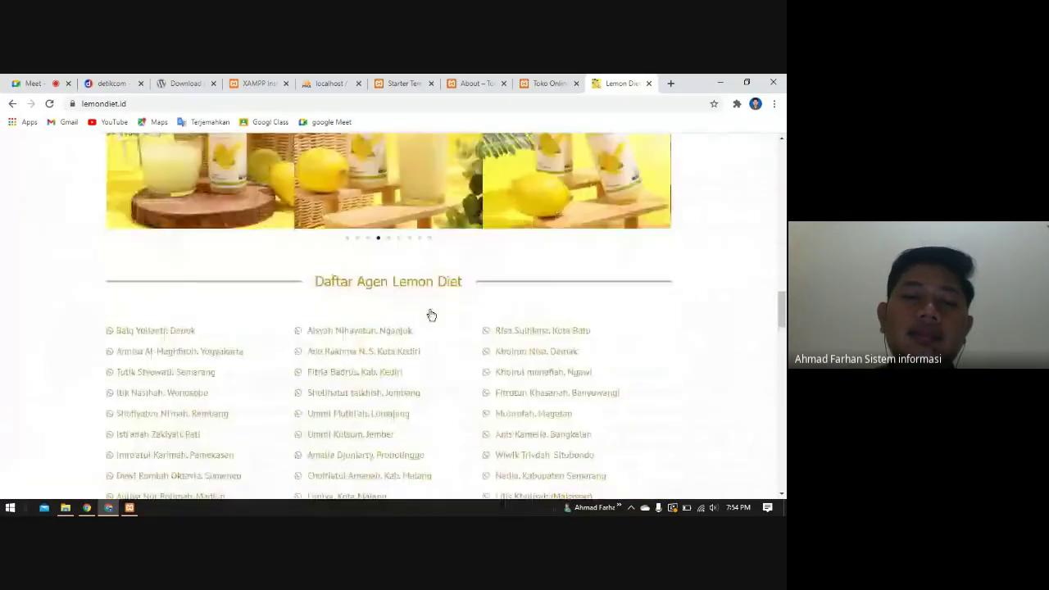
pyautogui.scroll(1, 714, 263)
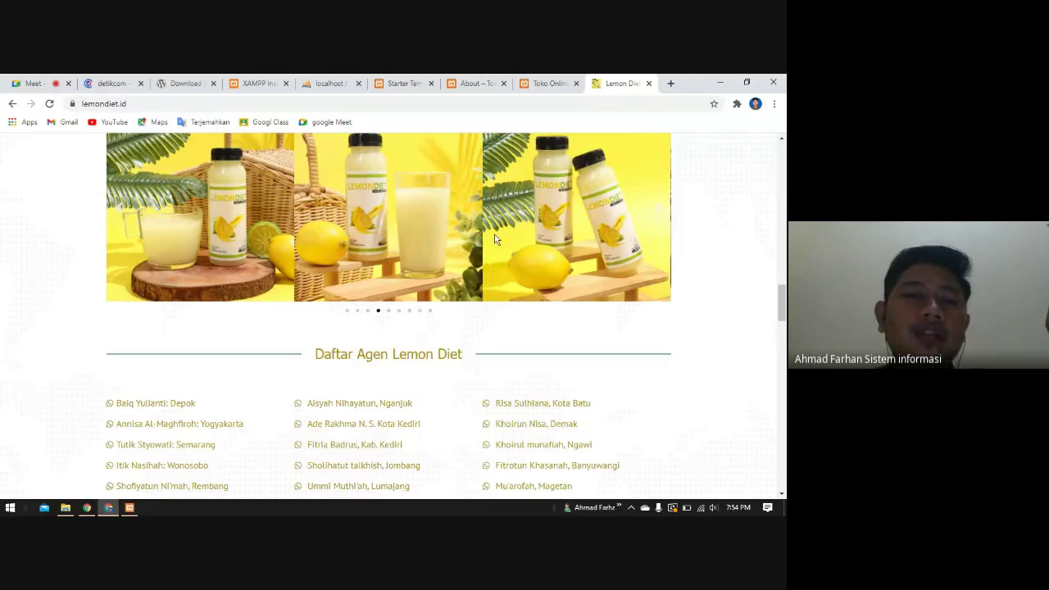
pyautogui.scroll(-3, 549, 291)
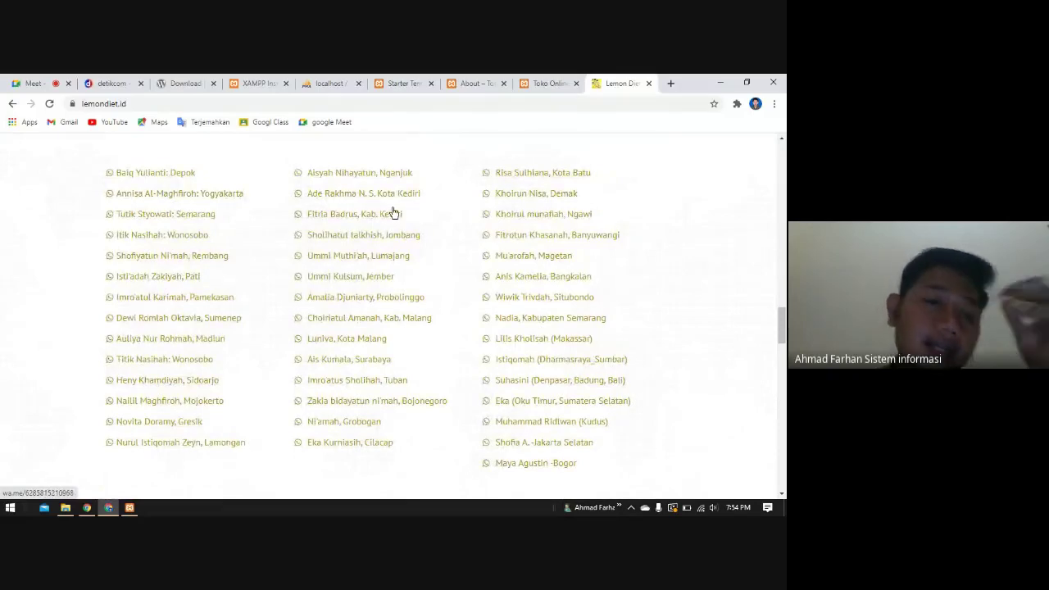
pyautogui.scroll(-8, 336, 402)
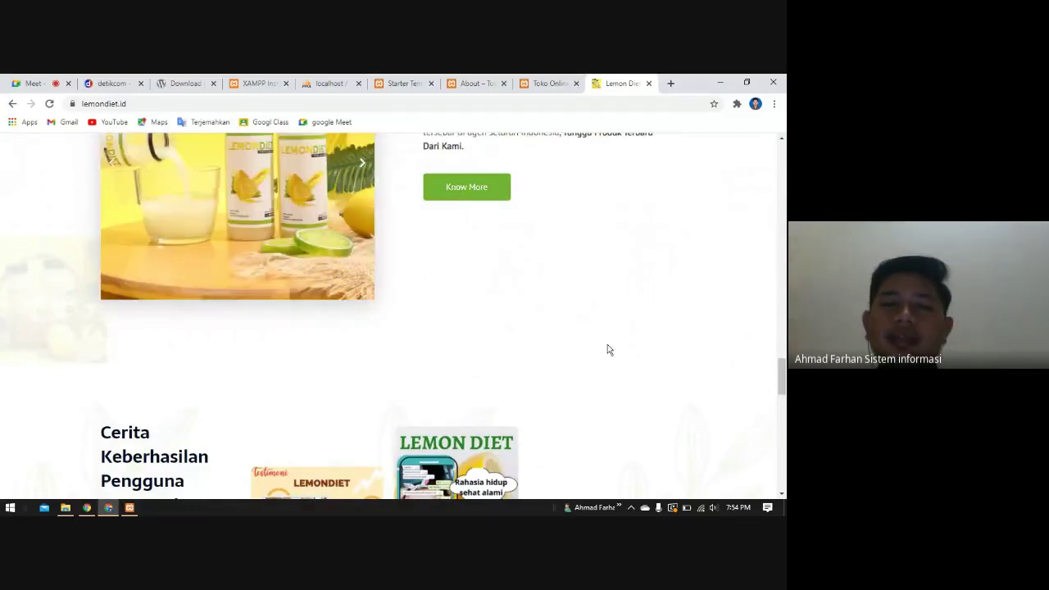
pyautogui.scroll(10, 607, 344)
pyautogui.scroll(15, 607, 345)
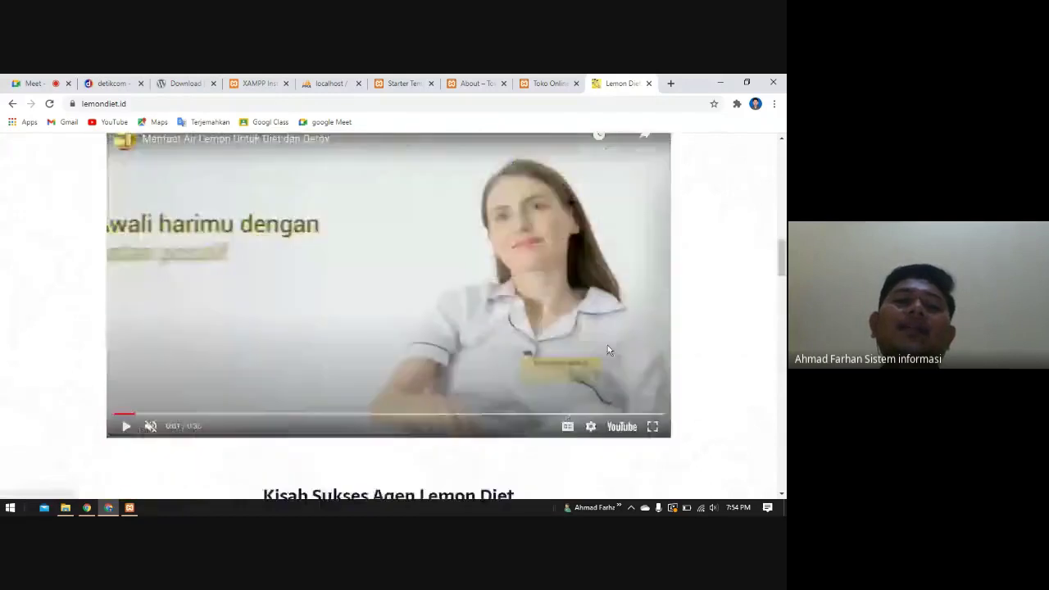
pyautogui.scroll(3, 343, 336)
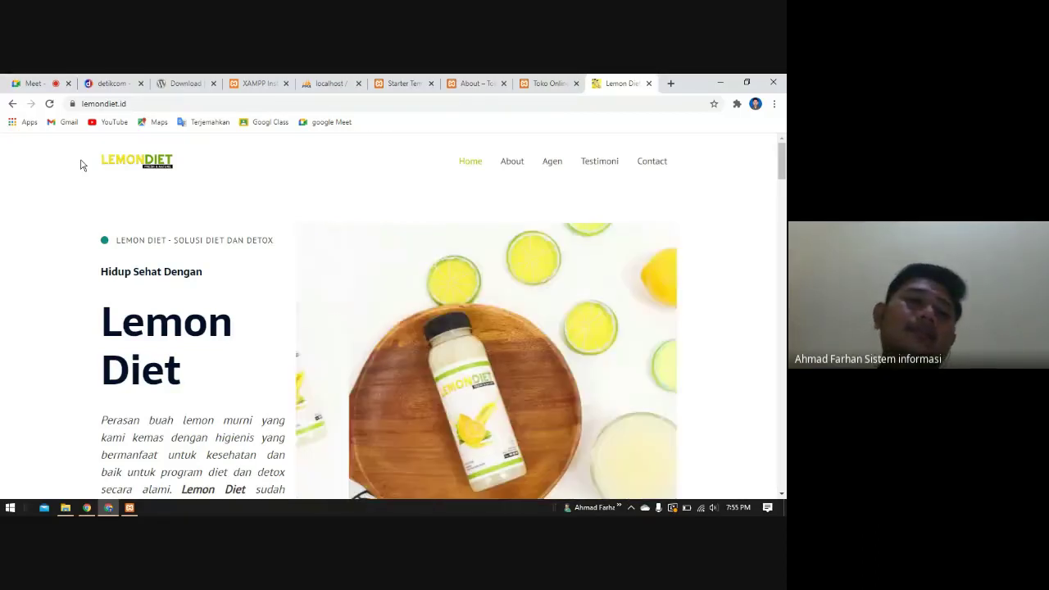
# - Check the Meet participants, then bring the Toko Online BakingNicole home page back on screen
pyautogui.click(29, 84)
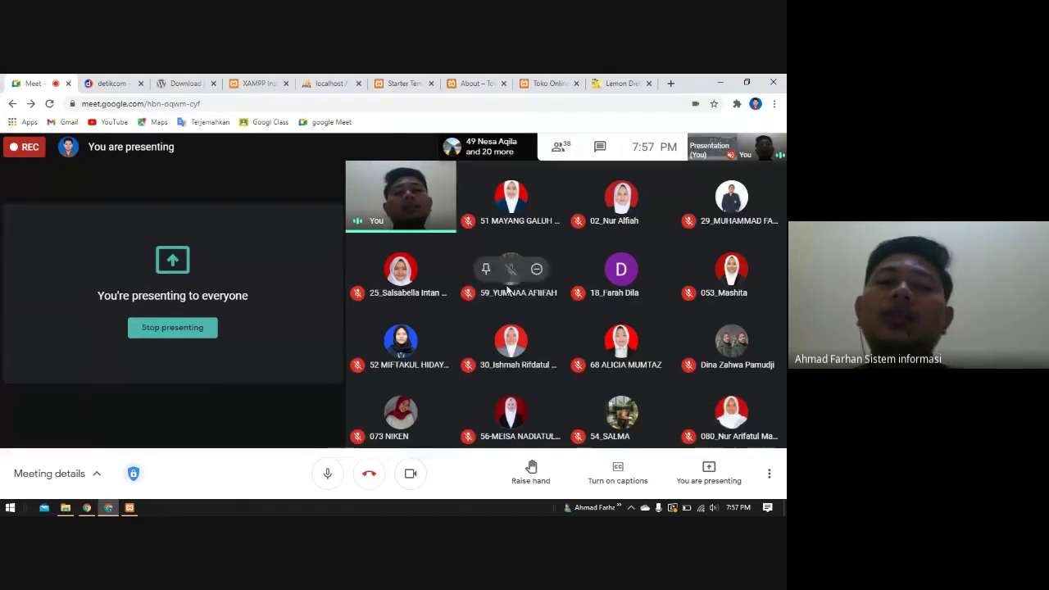
pyautogui.click(547, 83)
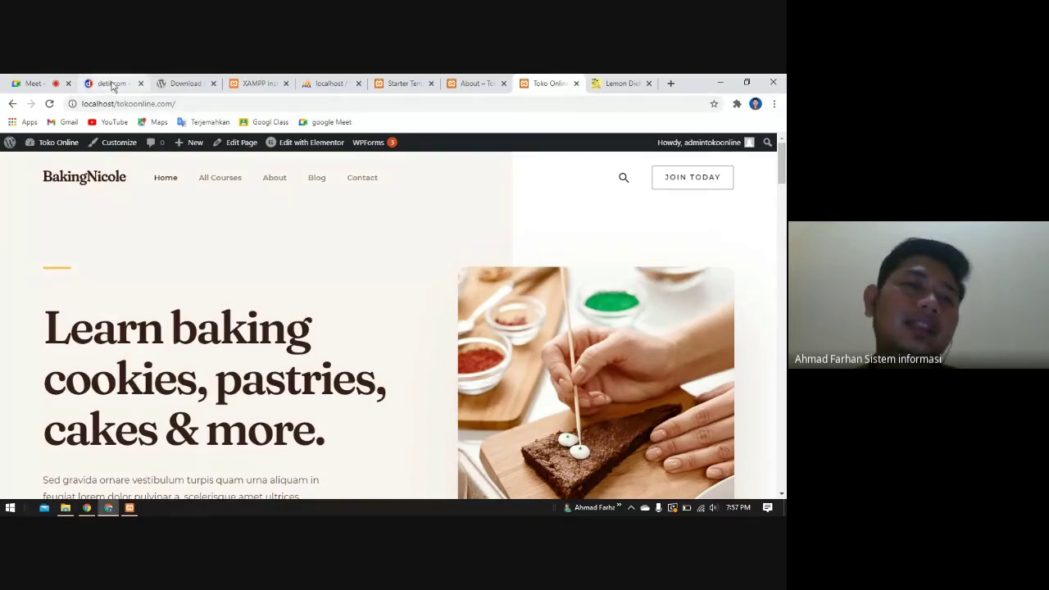
pyautogui.click(114, 84)
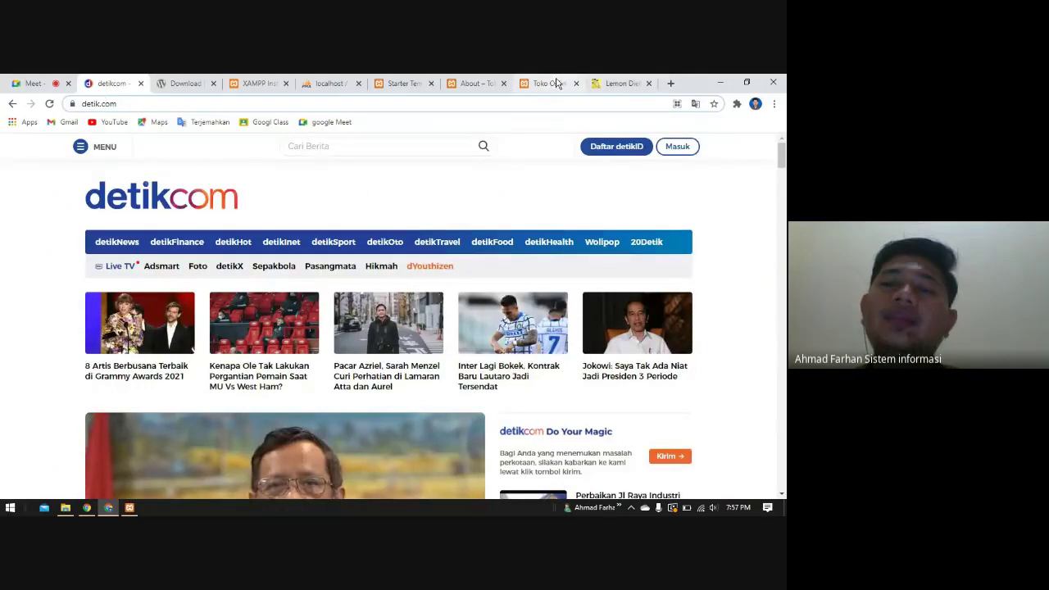
pyautogui.click(553, 83)
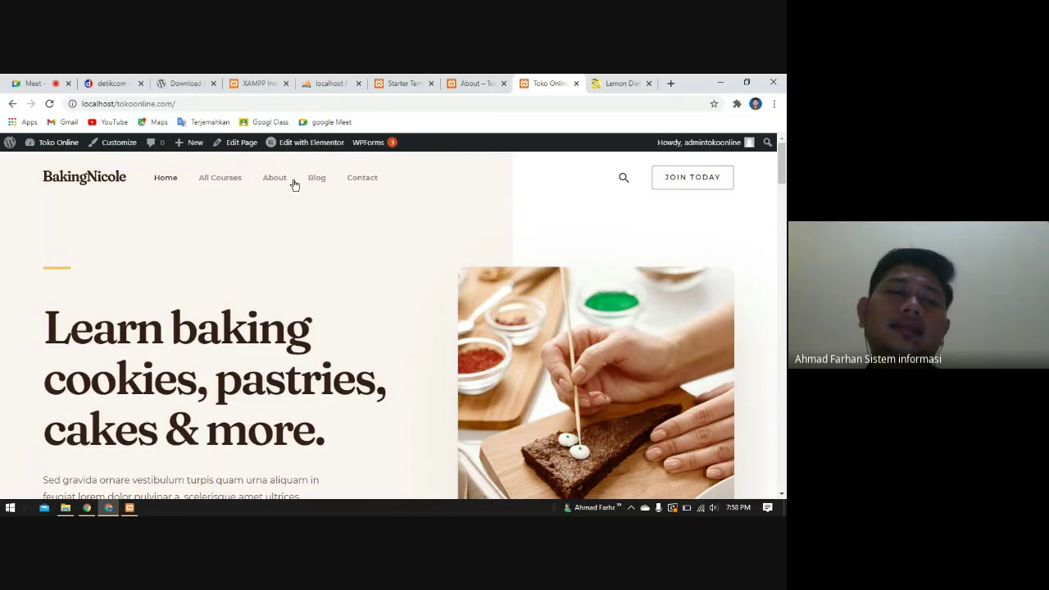
pyautogui.click(34, 83)
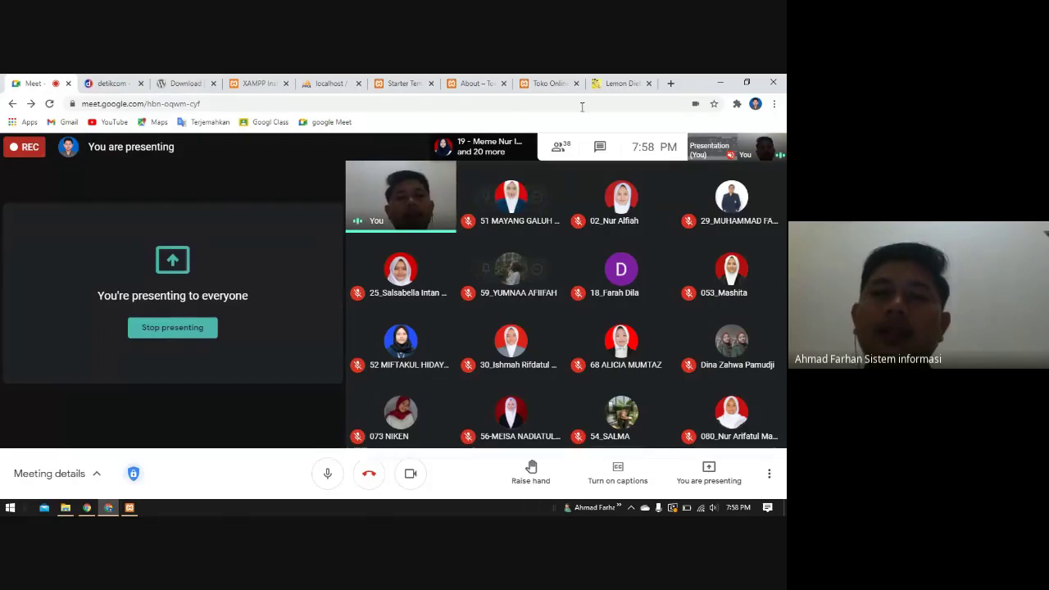
pyautogui.click(550, 83)
pyautogui.scroll(-1, 319, 363)
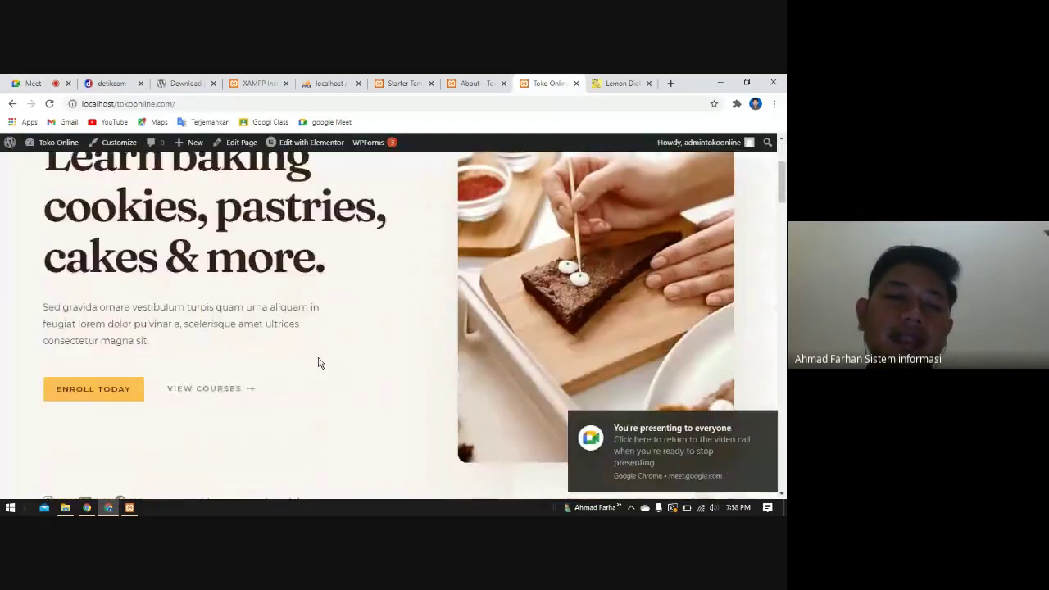
pyautogui.scroll(-10, 320, 363)
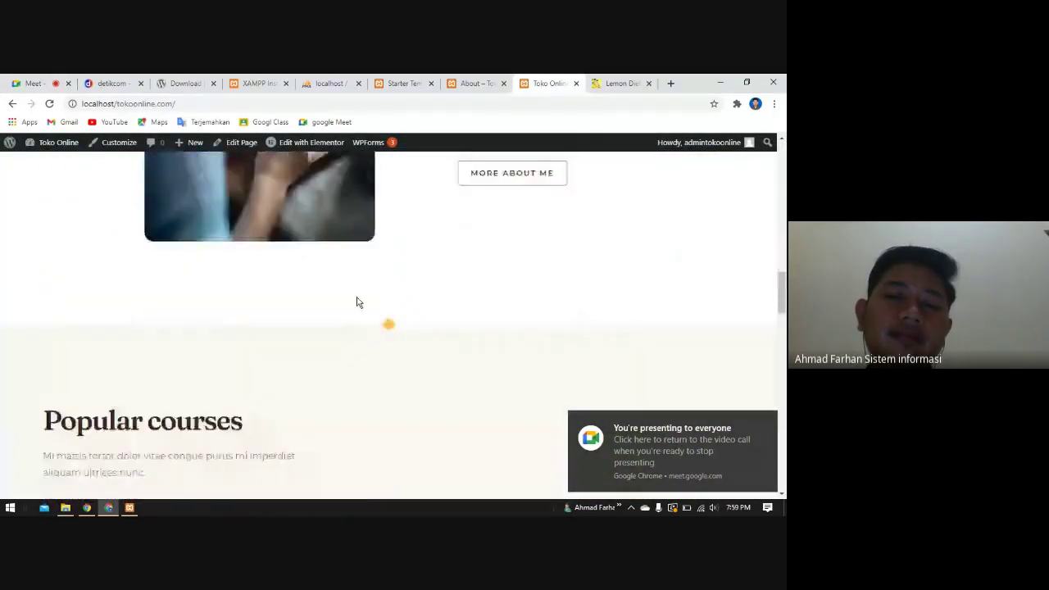
pyautogui.scroll(-3, 356, 301)
pyautogui.scroll(10, 365, 293)
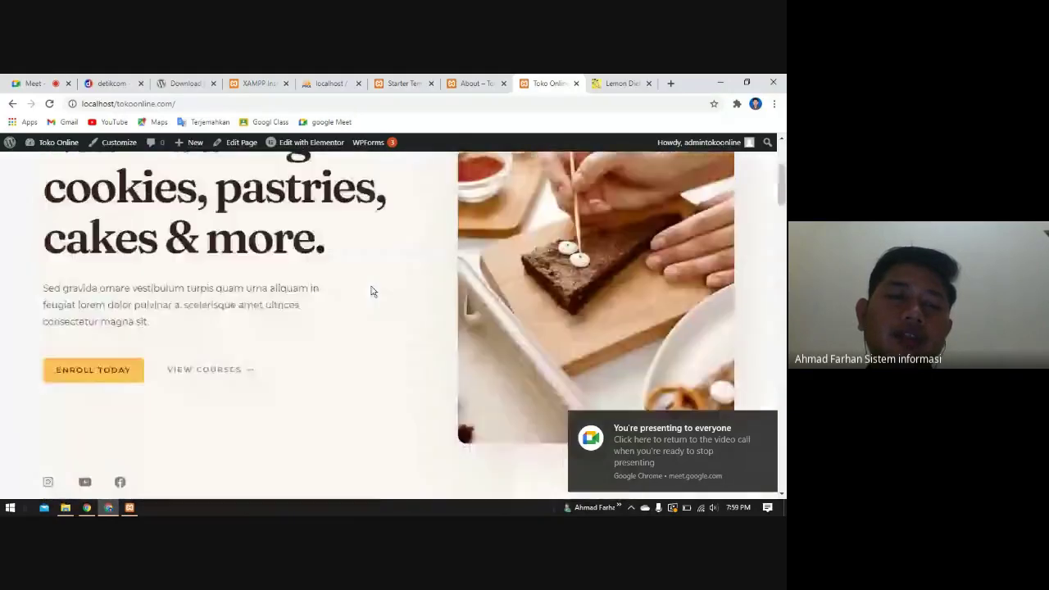
pyautogui.scroll(5, 370, 292)
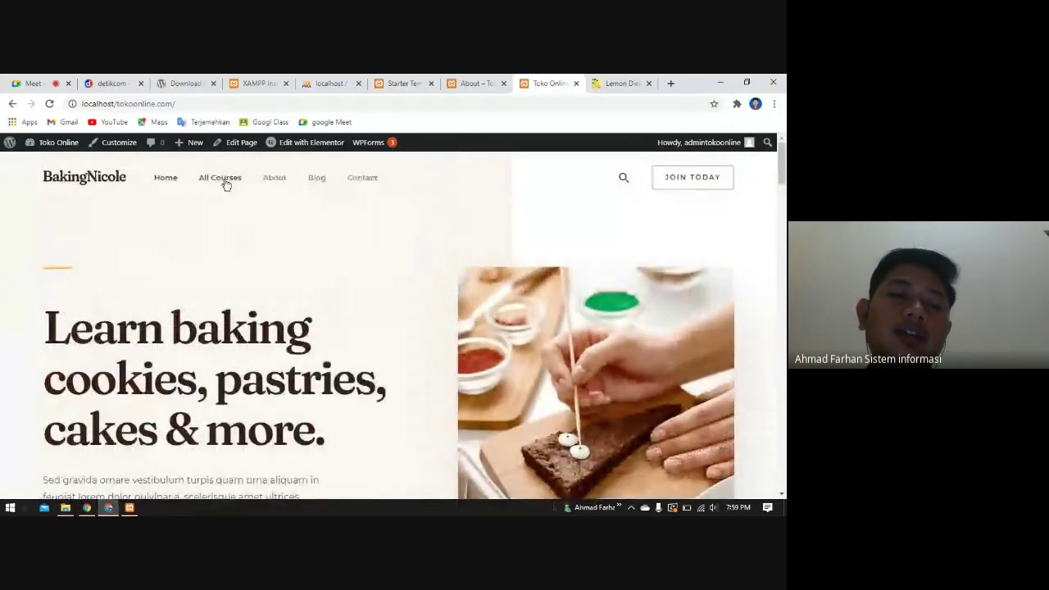
pyautogui.click(226, 184)
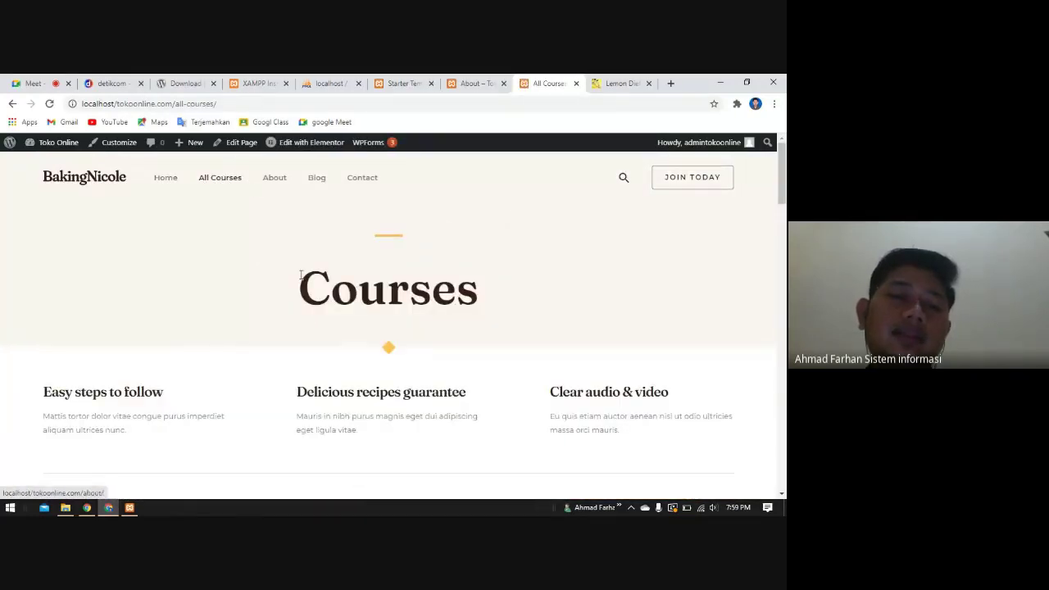
# - Scroll through the BakingNicole All Courses page sections, then switch back to the Meet call
pyautogui.scroll(-2, 238, 332)
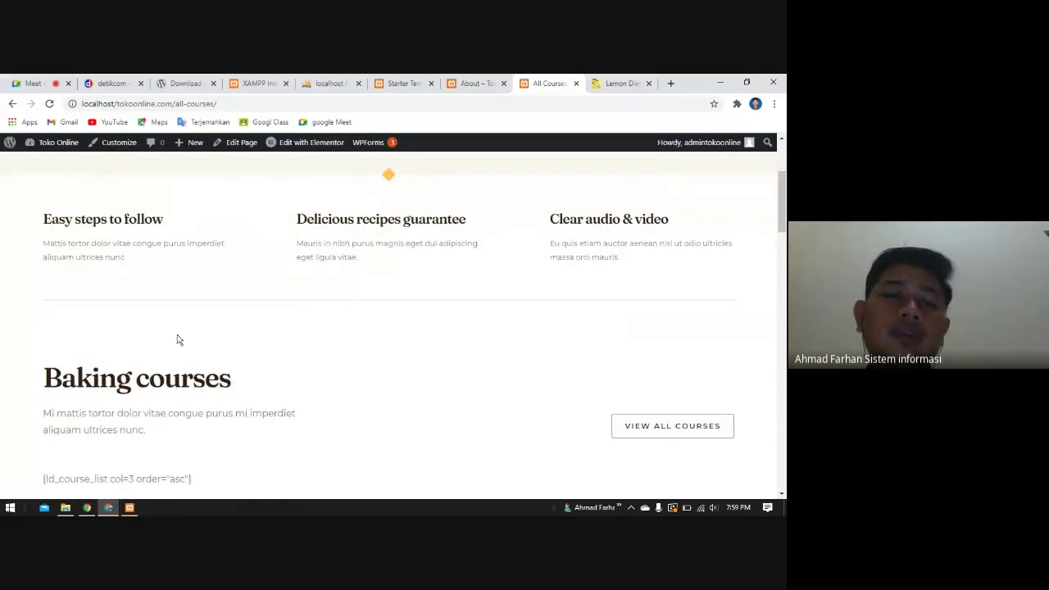
pyautogui.scroll(-3, 360, 341)
pyautogui.scroll(3, 391, 333)
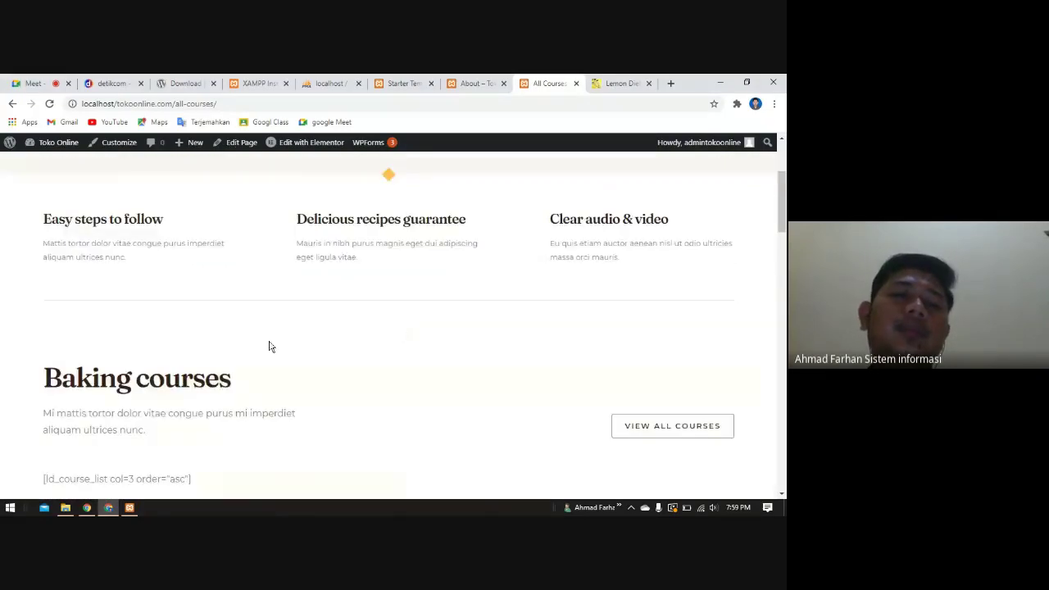
pyautogui.scroll(-2, 409, 379)
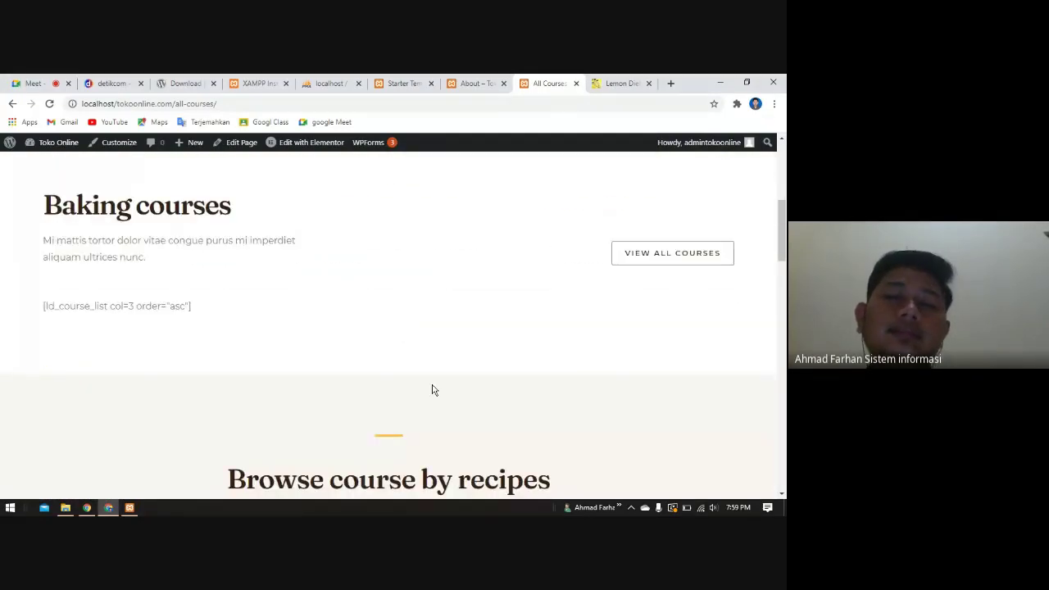
pyautogui.scroll(1, 428, 398)
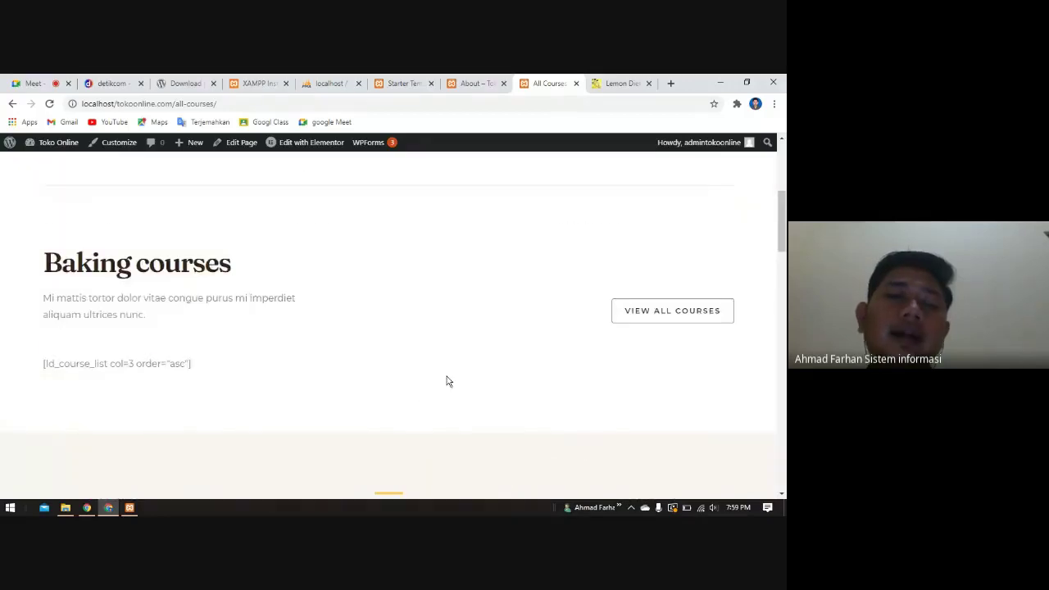
pyautogui.scroll(2, 448, 381)
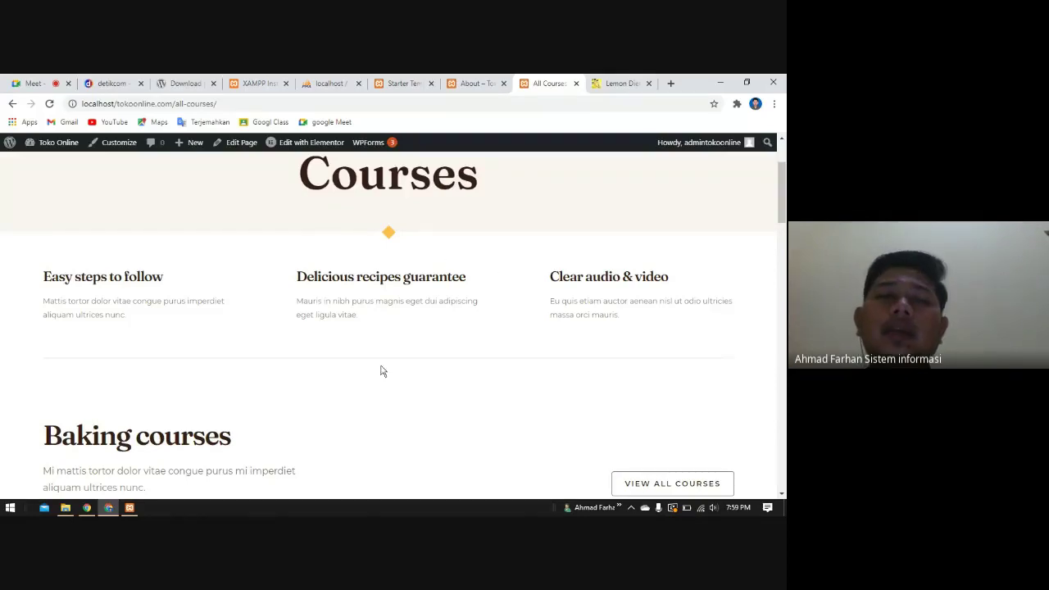
pyautogui.scroll(1, 380, 371)
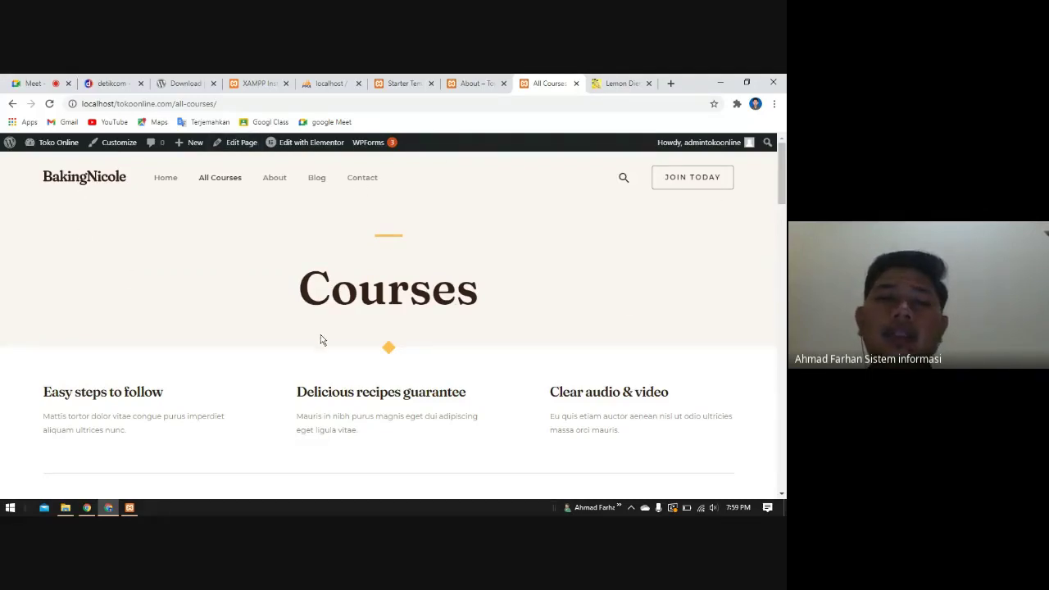
pyautogui.scroll(-7, 321, 337)
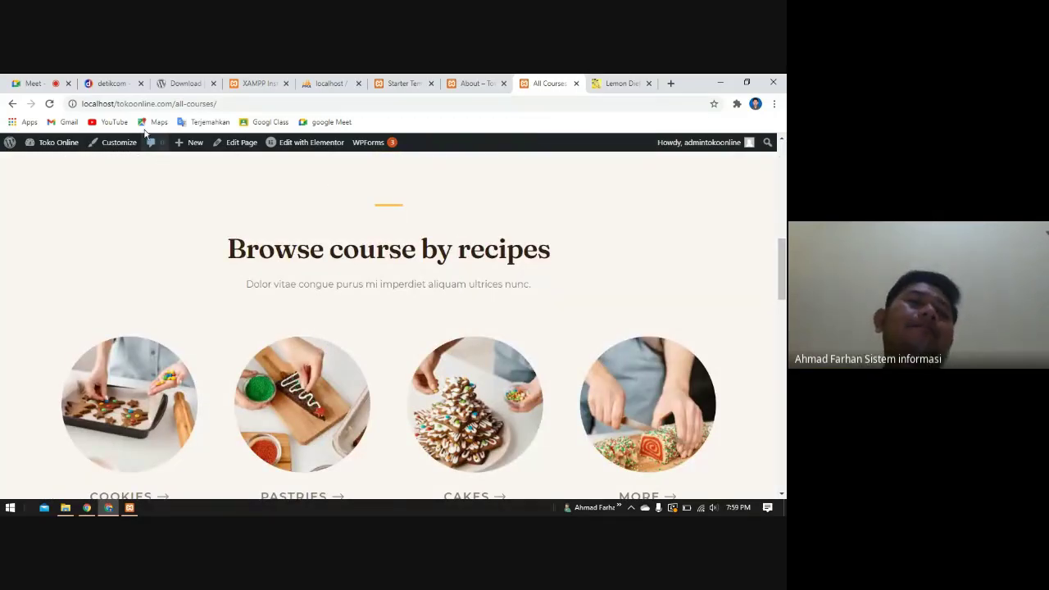
pyautogui.click(31, 82)
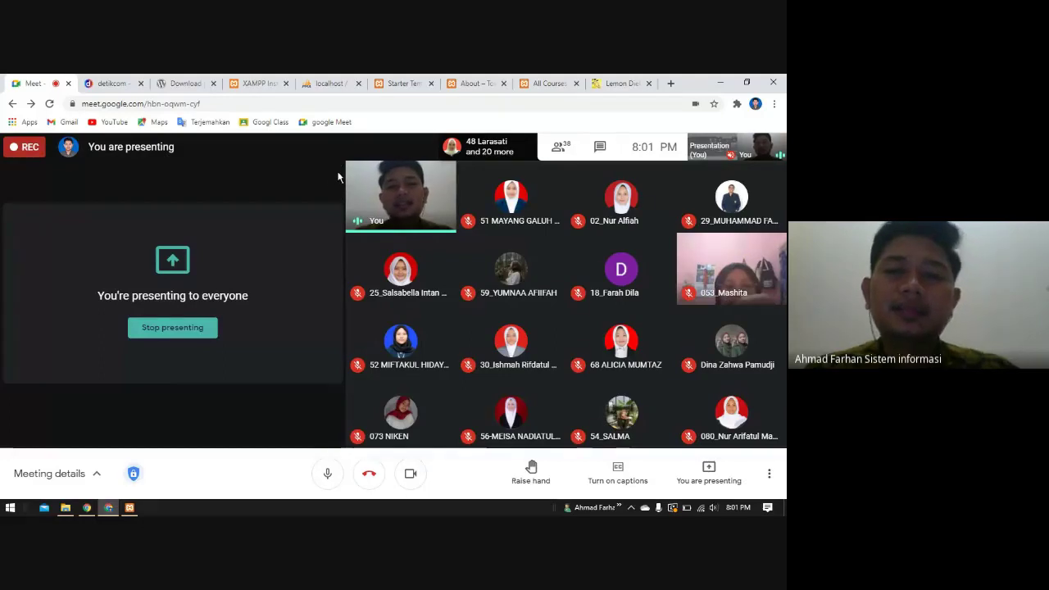
# - Open a new Chrome window under the other profile listed in Other people
pyautogui.click(88, 508)
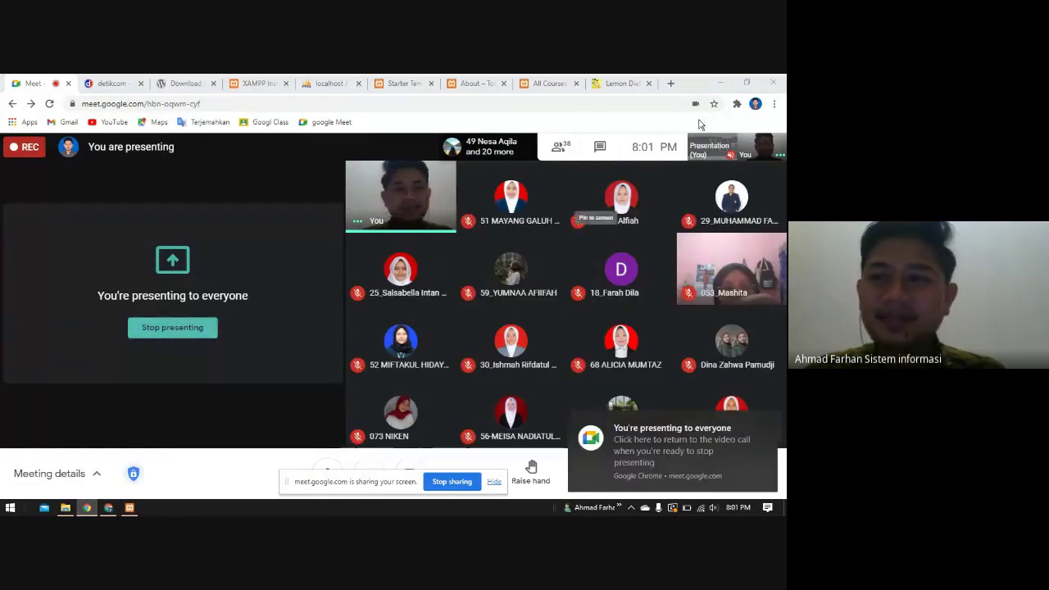
pyautogui.click(755, 103)
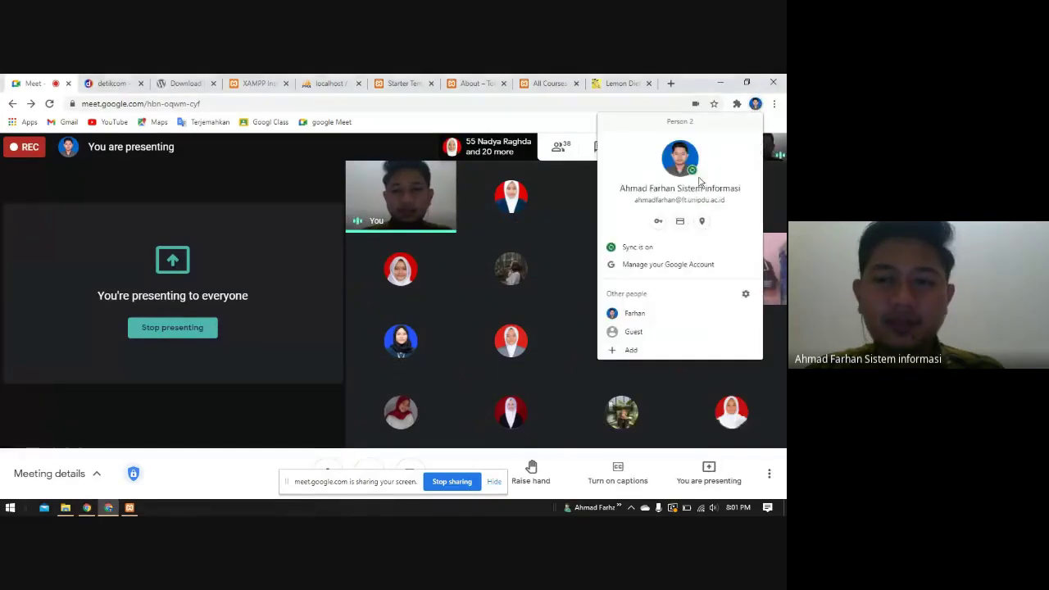
pyautogui.click(631, 313)
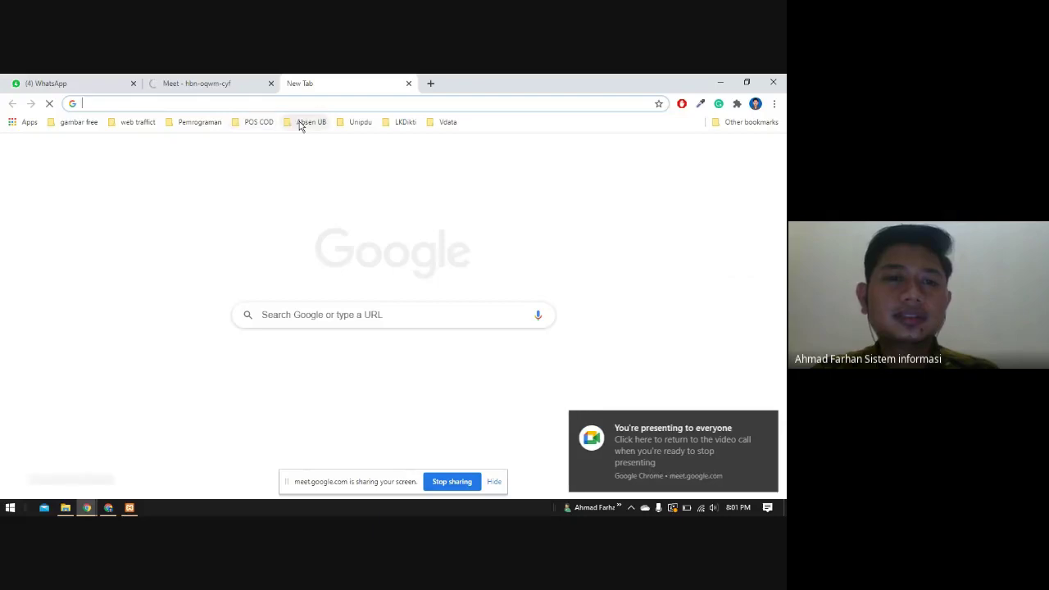
# - Load the sco.ub.ac.id/jadwalsivoka bookmark from Absen UB, then stop sharing the screen
pyautogui.click(299, 121)
pyautogui.click(326, 154)
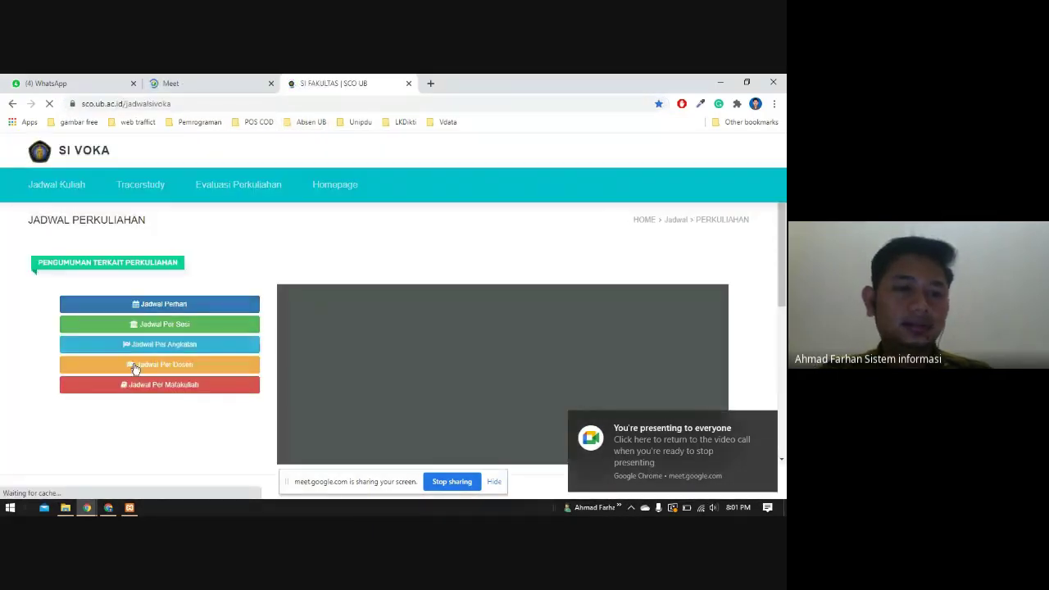
pyautogui.click(467, 485)
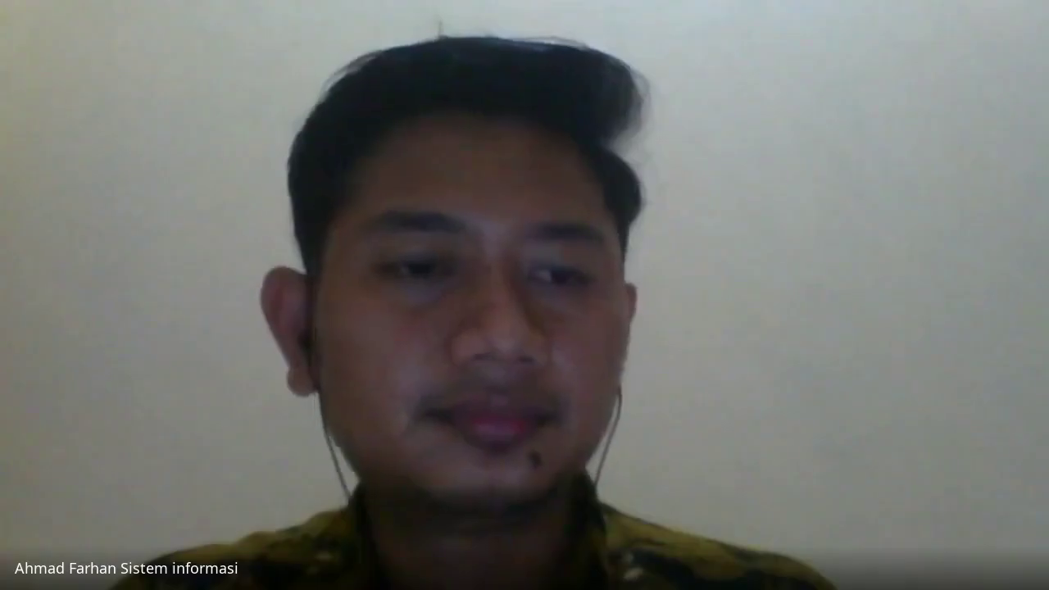